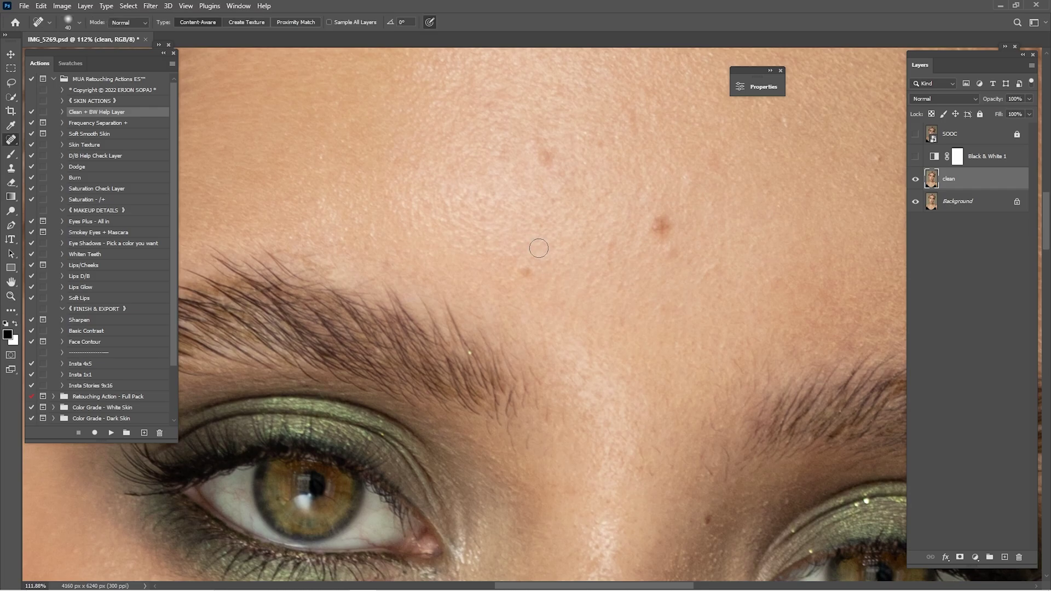
Step: Remove the small blemishes across the forehead with the Spot Healing Brush, leaving the large mole in place
{"action": "left_click_drag", "start_coordinate": [544, 204], "coordinate": [534, 270]}
{"action": "left_click", "coordinate": [535, 222]}
{"action": "left_click", "coordinate": [589, 209]}
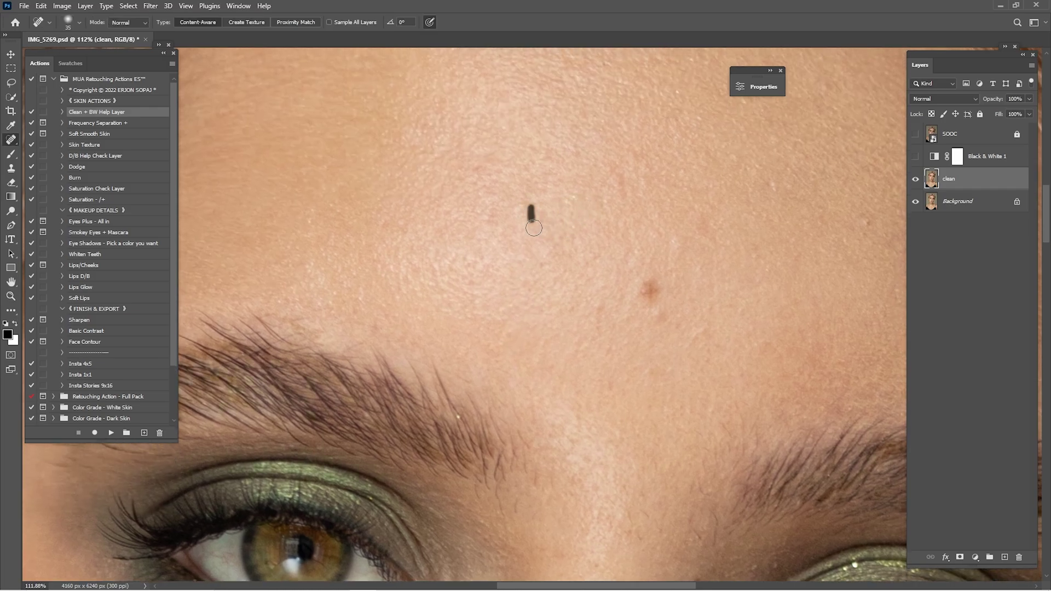
{"action": "left_click_drag", "start_coordinate": [752, 170], "coordinate": [605, 243]}
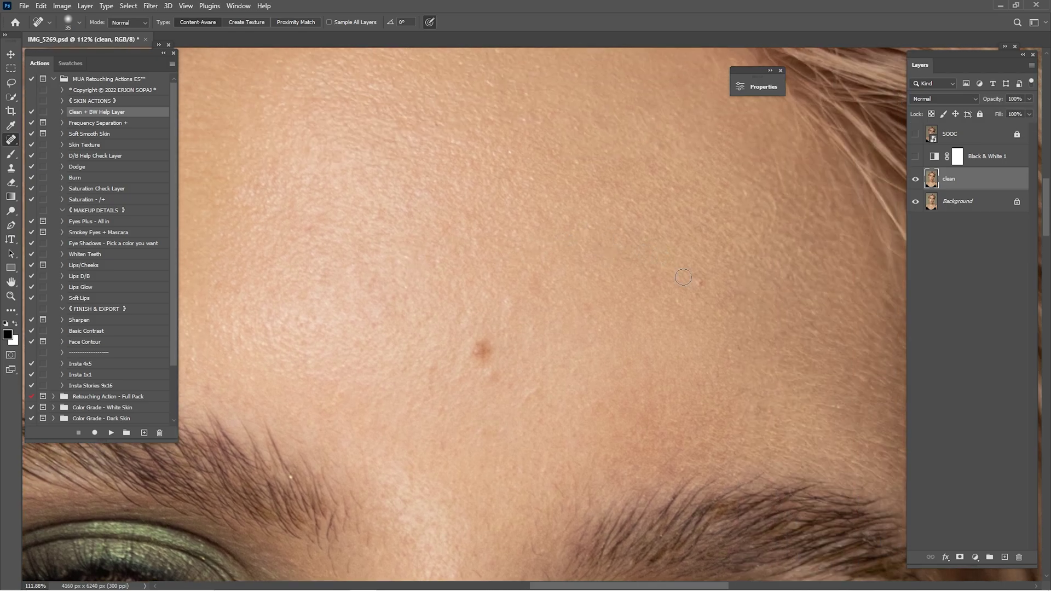
{"action": "scroll", "coordinate": [556, 244], "scroll_direction": "up", "scroll_amount": 5}
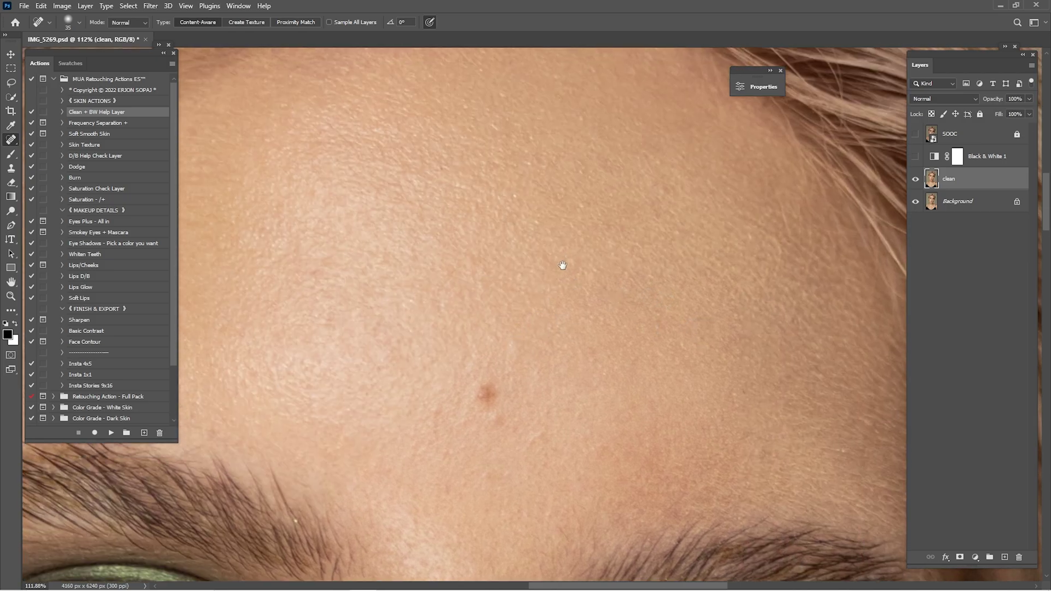
{"action": "left_click_drag", "start_coordinate": [511, 334], "coordinate": [629, 211]}
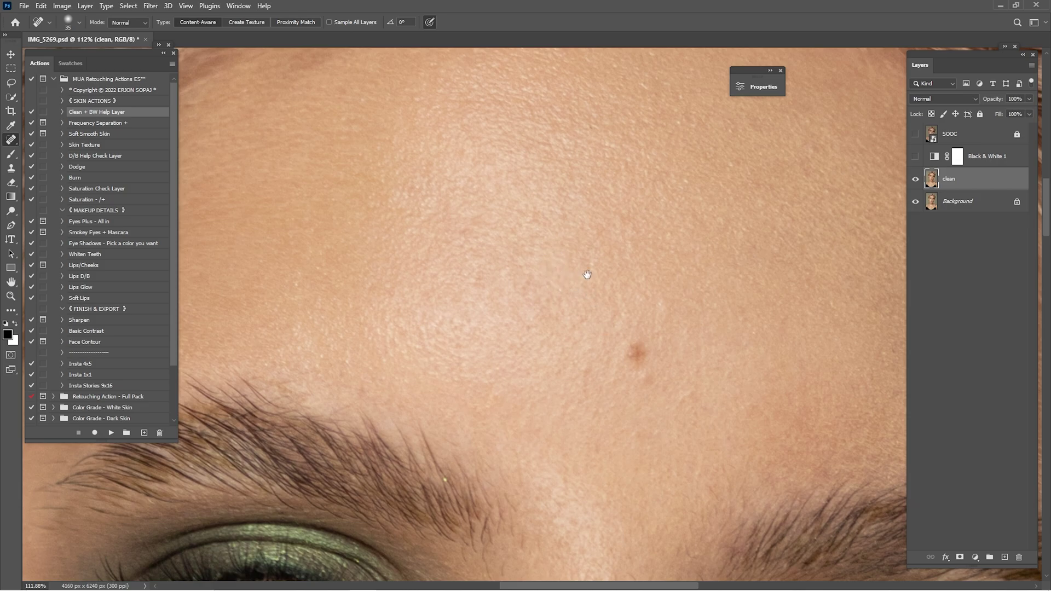
Step: Heal the small marks between the eyebrows and along the bridge of the nose
{"action": "left_click_drag", "start_coordinate": [604, 329], "coordinate": [571, 184]}
{"action": "left_click_drag", "start_coordinate": [558, 222], "coordinate": [558, 227]}
{"action": "left_click_drag", "start_coordinate": [566, 272], "coordinate": [569, 278]}
{"action": "left_click", "coordinate": [607, 296]}
{"action": "left_click_drag", "start_coordinate": [449, 334], "coordinate": [557, 212]}
{"action": "left_click_drag", "start_coordinate": [522, 211], "coordinate": [519, 224]}
Step: Heal the dark specks below the eye and the red spot on the cheek beside the visible ear
{"action": "left_click_drag", "start_coordinate": [357, 384], "coordinate": [666, 176]}
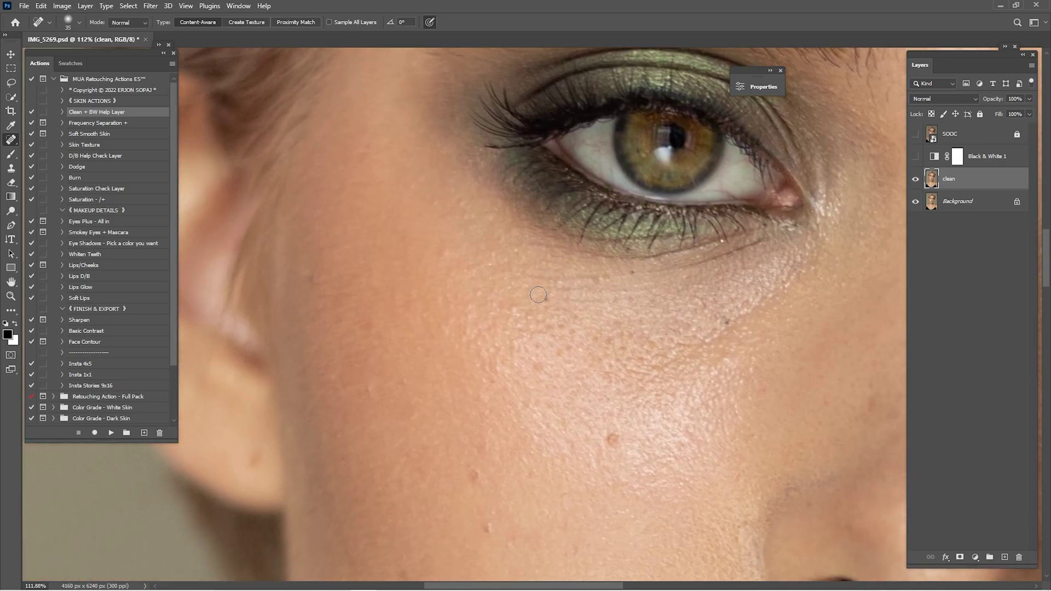
{"action": "left_click_drag", "start_coordinate": [634, 272], "coordinate": [604, 211]}
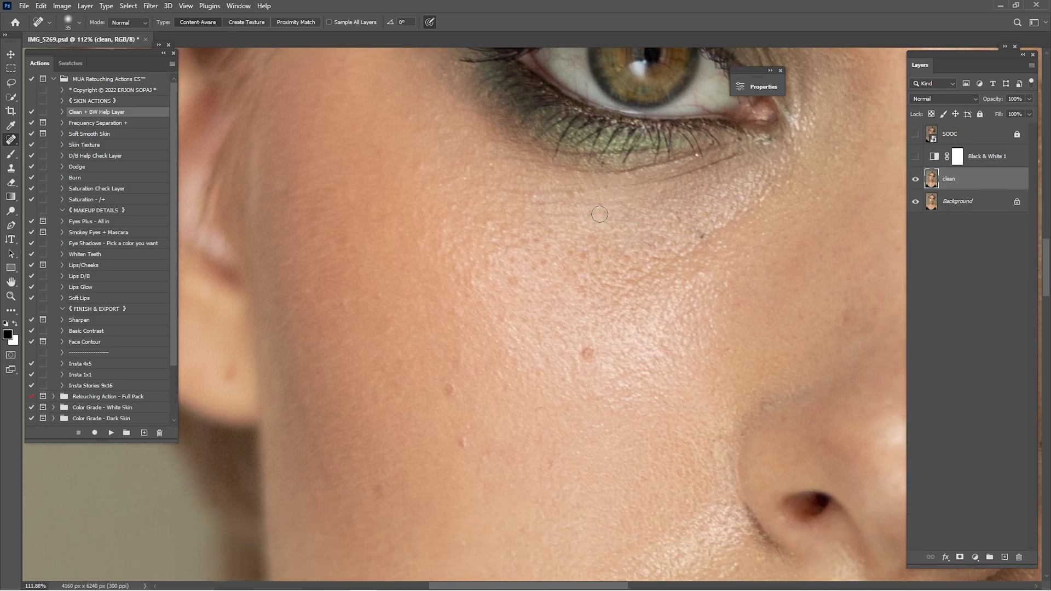
{"action": "left_click", "coordinate": [588, 353]}
{"action": "left_click_drag", "start_coordinate": [541, 393], "coordinate": [610, 295]}
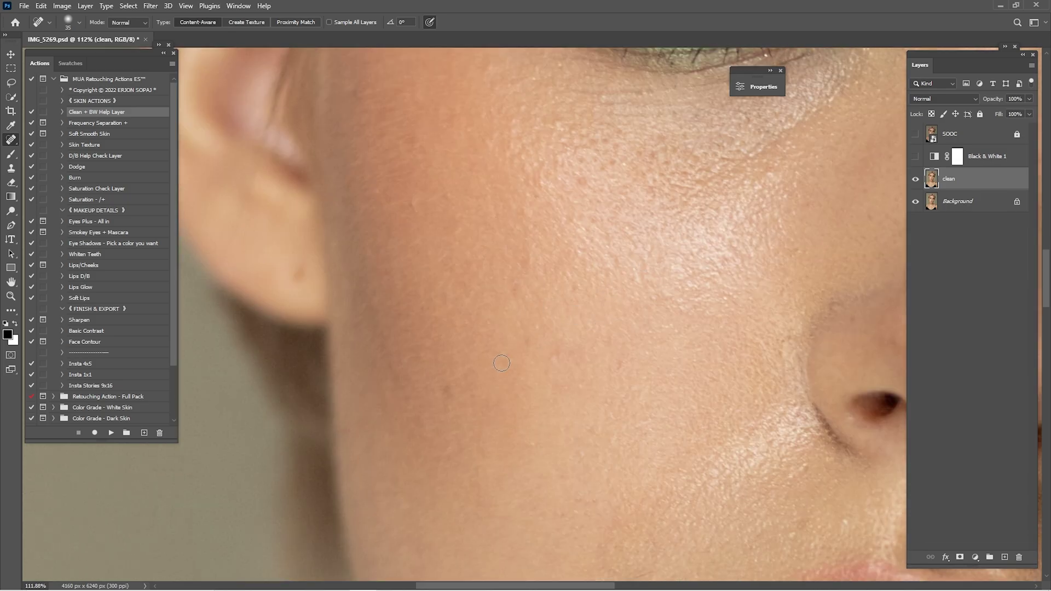
Step: Heal the remaining blemishes on the outer and lower part of the cheek beside the visible ear
{"action": "scroll", "coordinate": [458, 321], "scroll_direction": "up", "scroll_amount": 2}
{"action": "left_click_drag", "start_coordinate": [512, 230], "coordinate": [509, 344]}
{"action": "left_click_drag", "start_coordinate": [395, 292], "coordinate": [394, 308]}
{"action": "left_click_drag", "start_coordinate": [405, 352], "coordinate": [548, 180]}
{"action": "left_click_drag", "start_coordinate": [487, 309], "coordinate": [486, 329]}
Step: Heal the skin marks between the nose and upper lip and beside the corner of the mouth
{"action": "left_click_drag", "start_coordinate": [811, 438], "coordinate": [502, 165]}
{"action": "left_click_drag", "start_coordinate": [652, 234], "coordinate": [651, 249]}
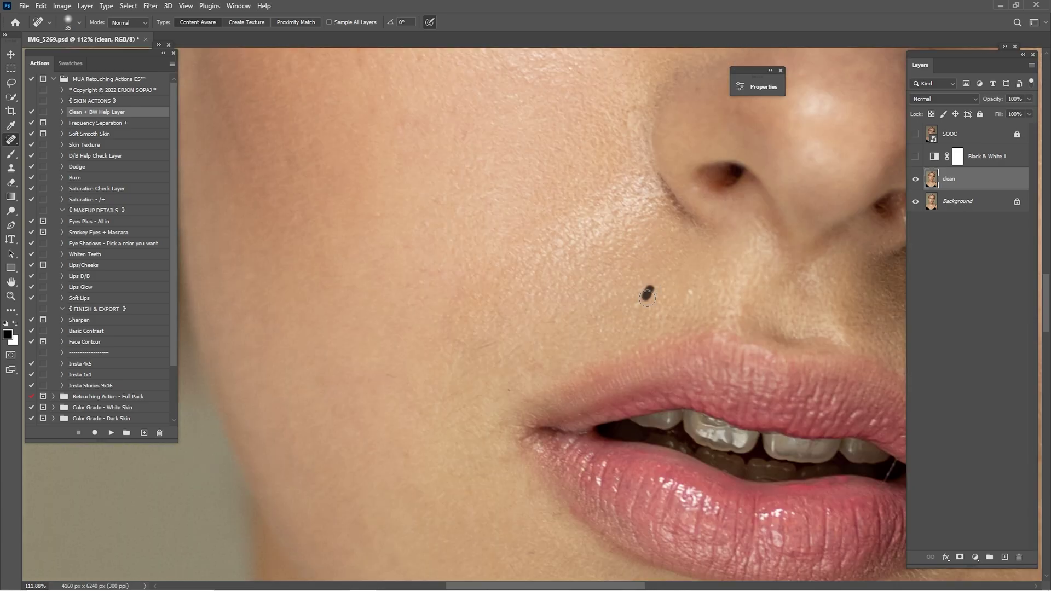
{"action": "left_click_drag", "start_coordinate": [476, 350], "coordinate": [549, 226]}
{"action": "left_click_drag", "start_coordinate": [594, 267], "coordinate": [576, 277]}
Step: Heal the small mark on the opposite cheek, below the eye, with a 25 px brush
{"action": "left_click_drag", "start_coordinate": [789, 142], "coordinate": [333, 491]}
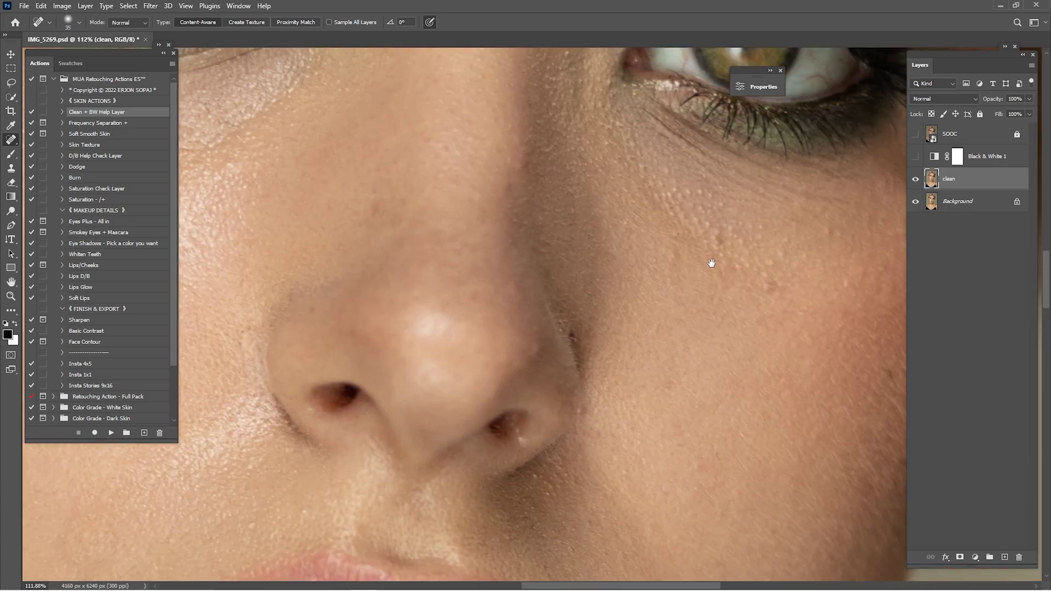
{"action": "left_click_drag", "start_coordinate": [711, 263], "coordinate": [585, 289]}
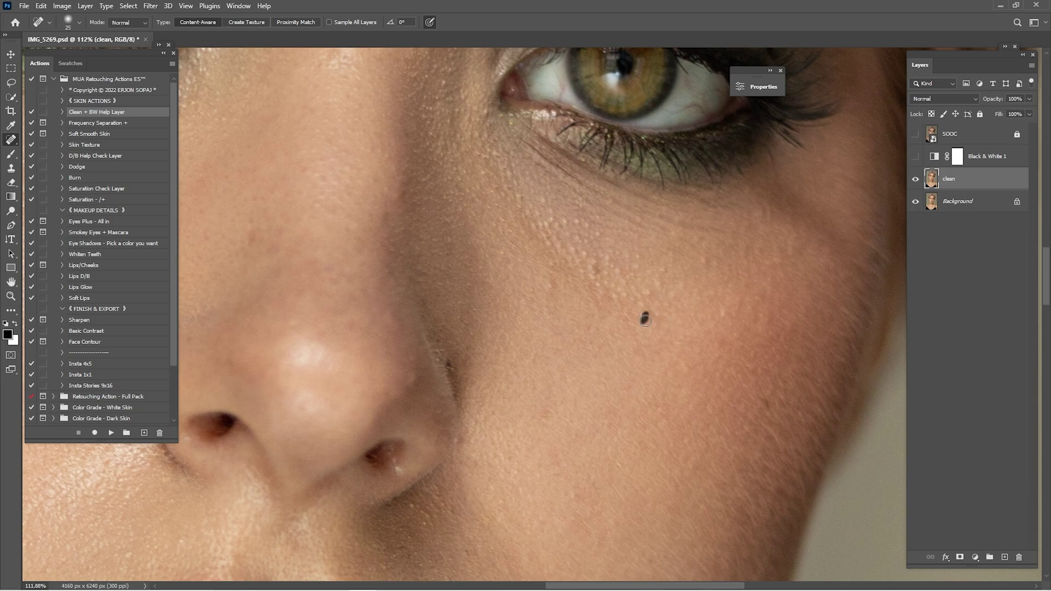
{"action": "left_click_drag", "start_coordinate": [333, 173], "coordinate": [499, 255]}
Step: Heal the fine spots on the nose bridge and lower forehead in a close-up view with the Spot Healing Brush
{"action": "right_click", "coordinate": [11, 140]}
{"action": "left_click", "coordinate": [51, 151]}
{"action": "key", "text": "z"}
{"action": "mouse_move", "coordinate": [446, 277]}
{"action": "left_mouse_down"}
{"action": "mouse_move", "coordinate": [540, 248]}
{"action": "mouse_move", "coordinate": [454, 249]}
{"action": "left_mouse_up"}
{"action": "key", "text": "j"}
{"action": "left_click_drag", "start_coordinate": [454, 249], "coordinate": [488, 337]}
{"action": "left_click_drag", "start_coordinate": [603, 137], "coordinate": [512, 306]}
{"action": "key", "text": "shift+j"}
{"action": "left_click_drag", "start_coordinate": [551, 219], "coordinate": [492, 438]}
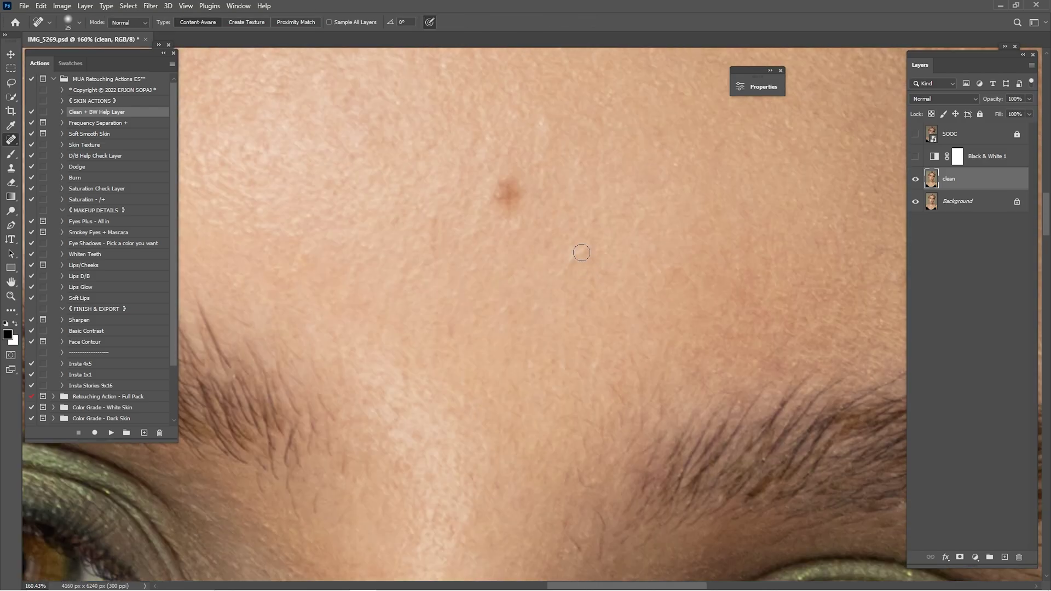
{"action": "left_click_drag", "start_coordinate": [619, 493], "coordinate": [493, 192]}
{"action": "left_click_drag", "start_coordinate": [503, 258], "coordinate": [542, 258]}
Step: Clean up the remaining dark specks in the hair with the Spot Healing Brush
{"action": "key", "text": "bracketleft"}
{"action": "key", "text": "bracketleft"}
{"action": "key", "text": "shift+j"}
{"action": "key", "text": "shift+j"}
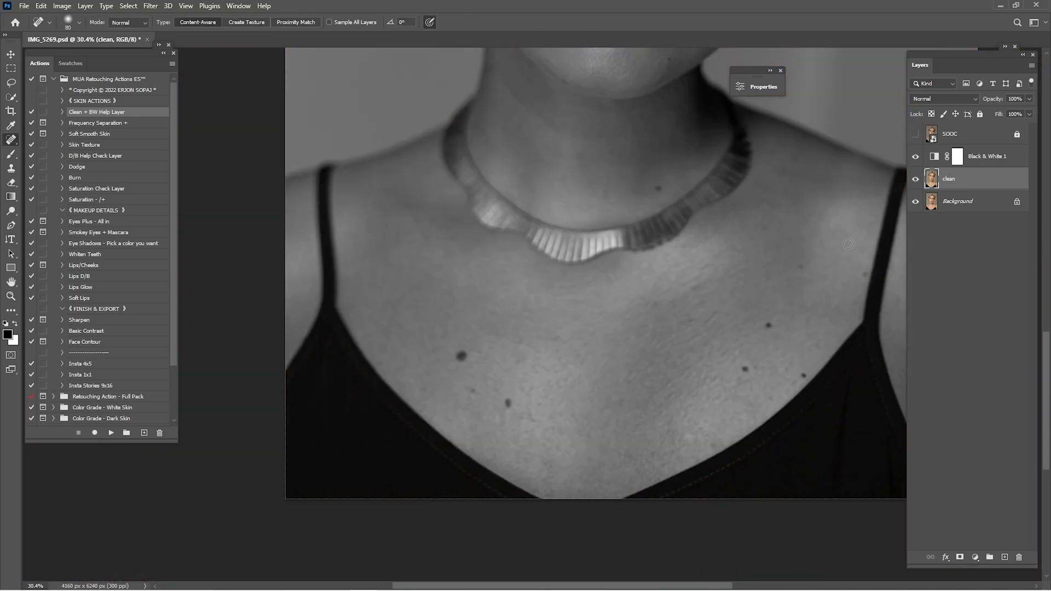
{"action": "left_click_drag", "start_coordinate": [544, 105], "coordinate": [577, 97]}
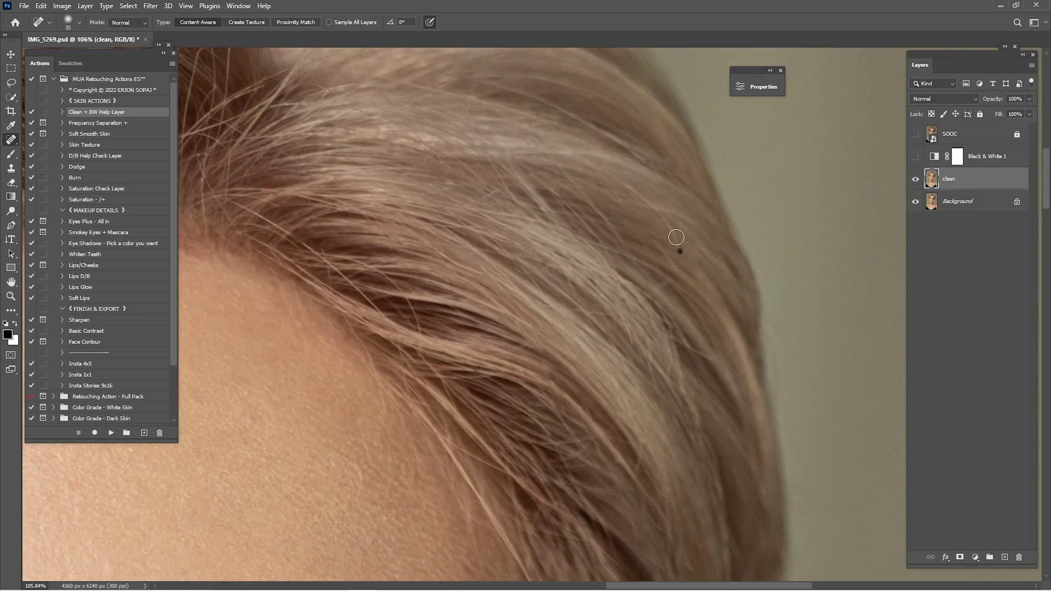
{"action": "left_click_drag", "start_coordinate": [534, 285], "coordinate": [530, 184]}
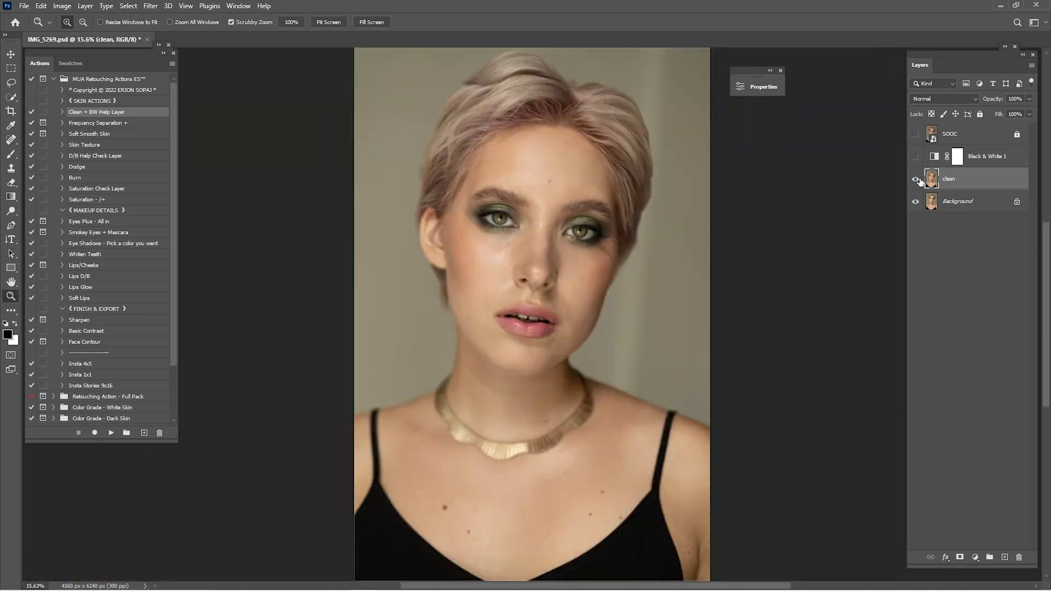
Step: Compare the whole portrait with and without the clean layer
{"action": "left_click", "coordinate": [916, 179]}
{"action": "left_click", "coordinate": [916, 179]}
{"action": "left_click", "coordinate": [916, 179]}
{"action": "left_click", "coordinate": [915, 179]}
Step: Run the Dodge and Burn actions to add both masked groups above the clean layer
{"action": "left_click", "coordinate": [77, 167]}
{"action": "left_click", "coordinate": [111, 433]}
{"action": "left_click", "coordinate": [96, 178]}
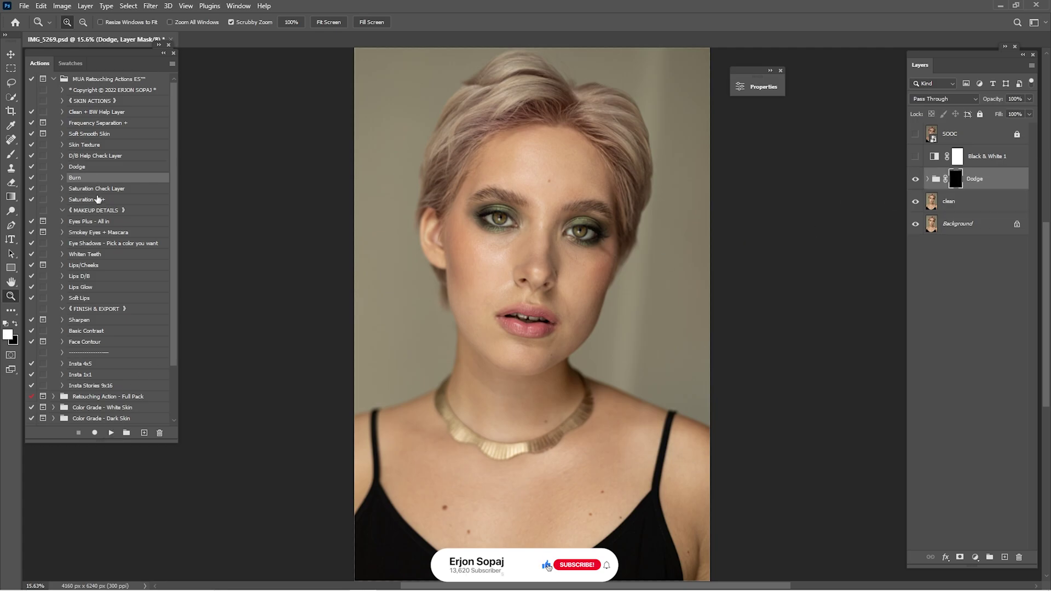
{"action": "left_click", "coordinate": [111, 433]}
Step: Run the D/B Help Check Layer action and set the midtone input of its Levels adjustment to 1.00
{"action": "left_click", "coordinate": [99, 158]}
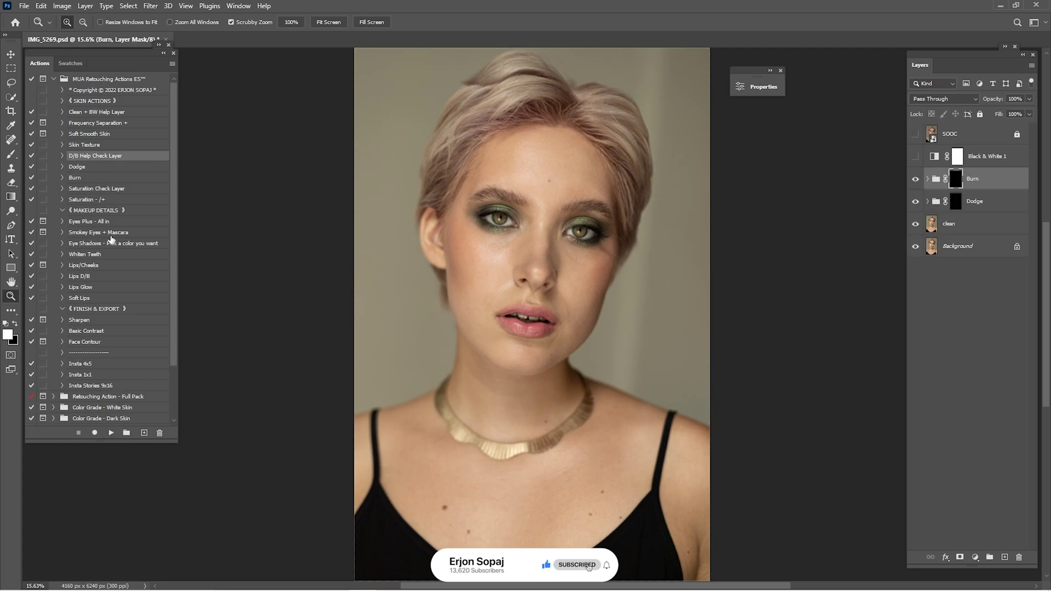
{"action": "left_click", "coordinate": [111, 433]}
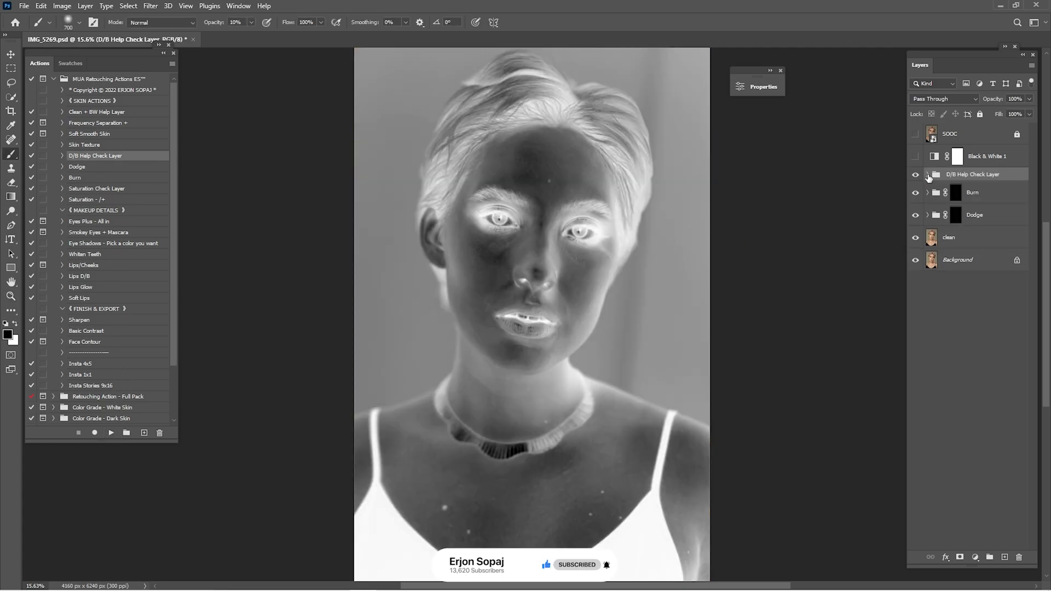
{"action": "left_click", "coordinate": [929, 175]}
{"action": "double_click", "coordinate": [944, 195]}
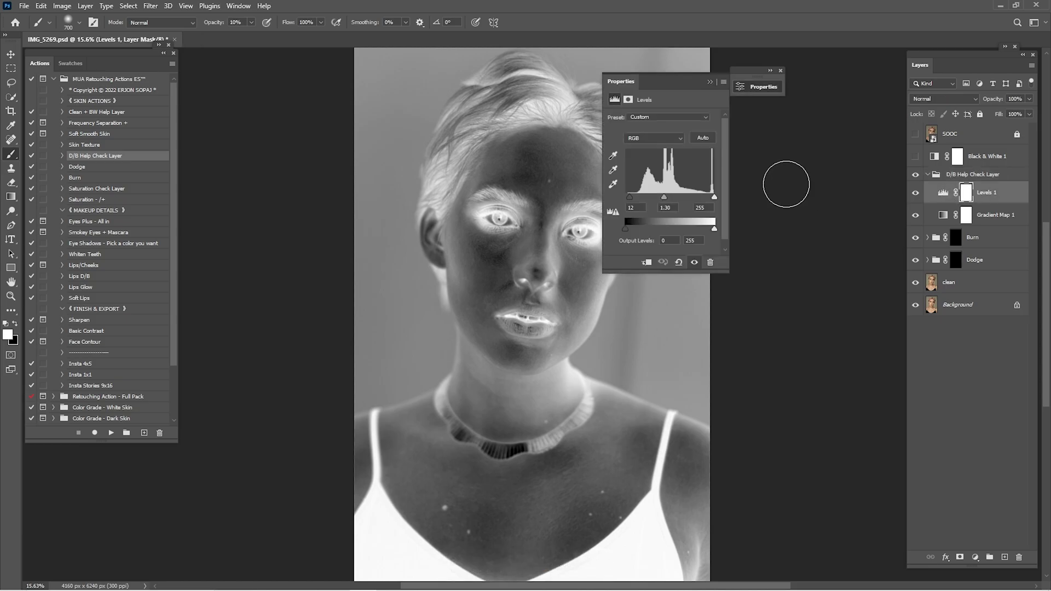
{"action": "left_click_drag", "start_coordinate": [663, 200], "coordinate": [672, 198]}
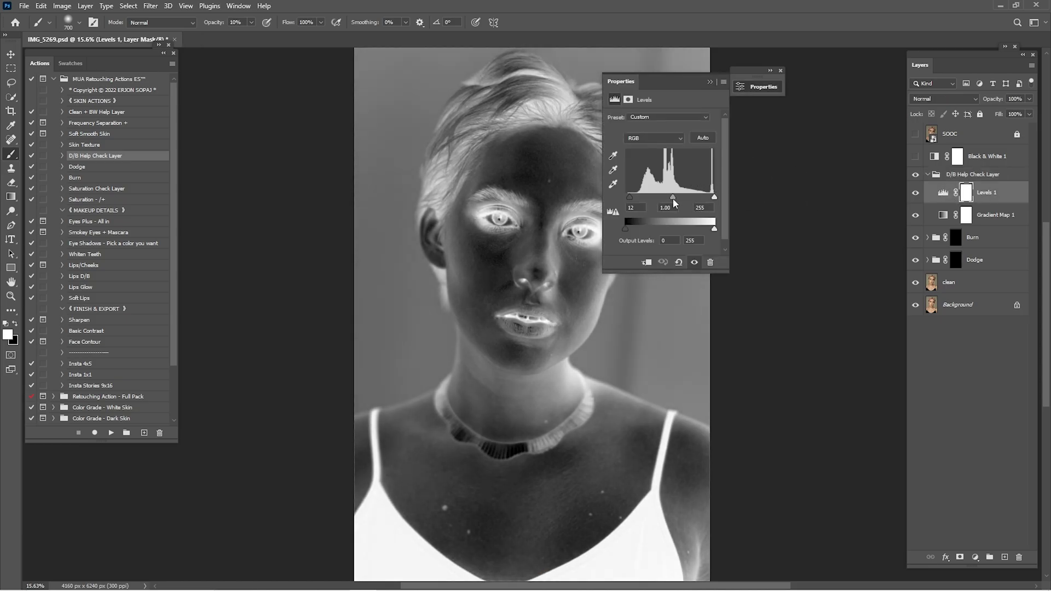
{"action": "left_click", "coordinate": [710, 82]}
Step: Compare the face under the D/B Help Check Layer with the Black & White 1 view
{"action": "key", "text": "z"}
{"action": "left_click_drag", "start_coordinate": [533, 187], "coordinate": [608, 190]}
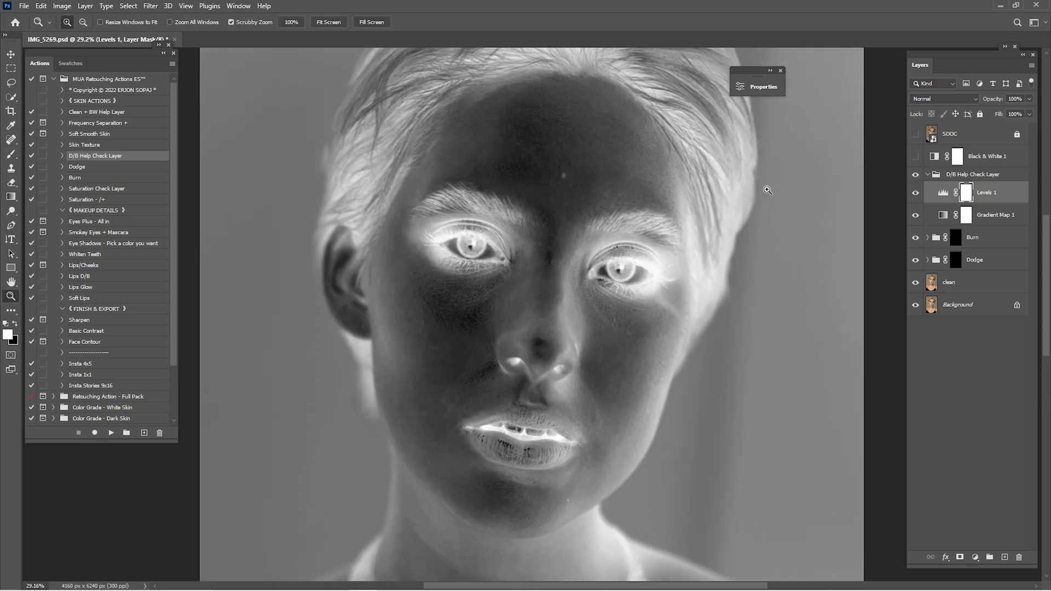
{"action": "left_click", "coordinate": [934, 176]}
{"action": "left_click", "coordinate": [916, 174]}
{"action": "left_click", "coordinate": [916, 156]}
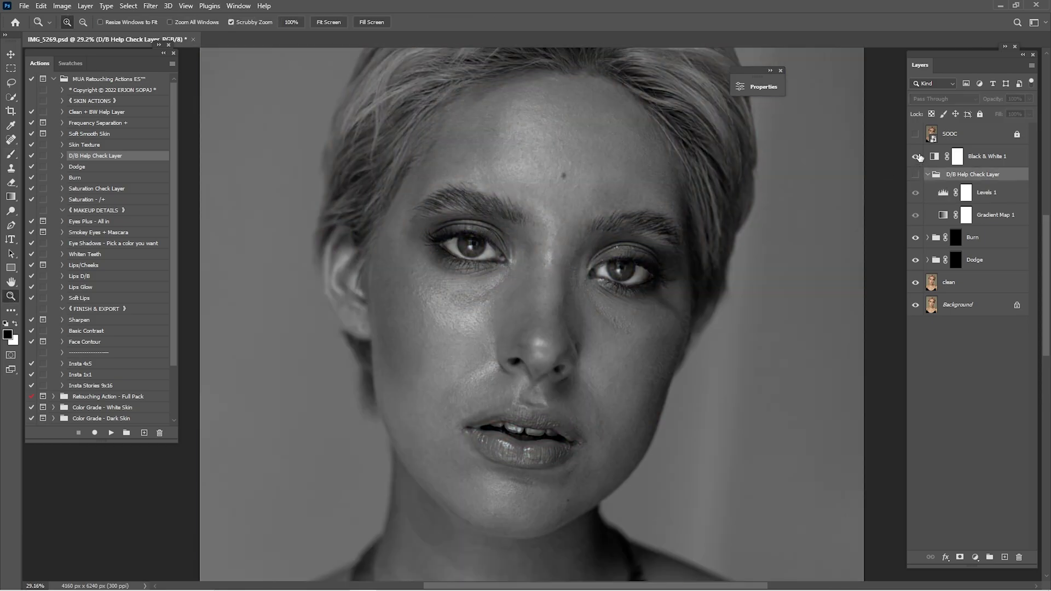
{"action": "left_click", "coordinate": [916, 156]}
{"action": "left_click", "coordinate": [916, 175]}
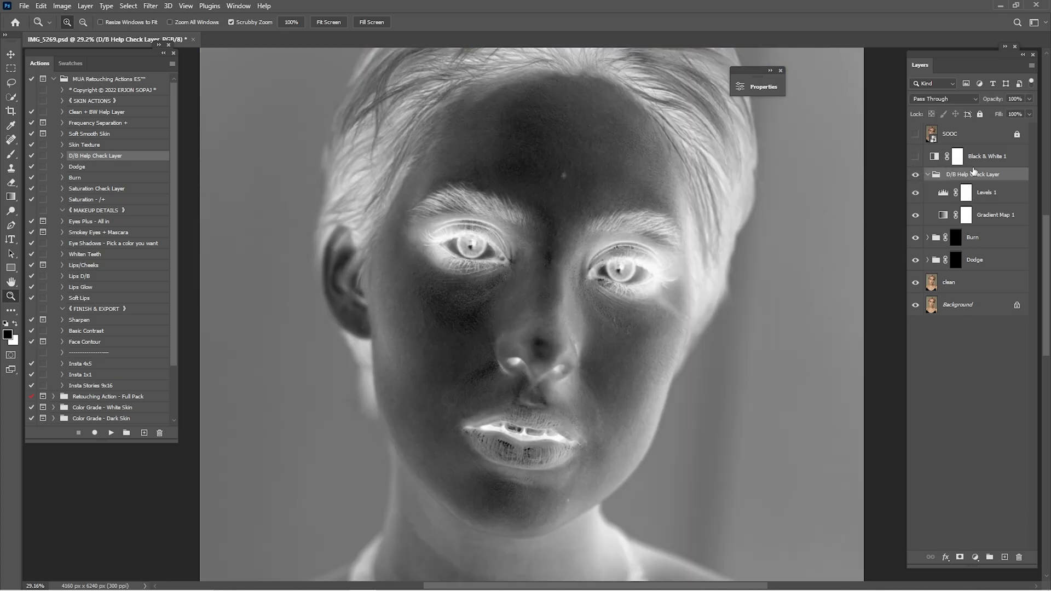
Step: Paint on the Dodge group's mask over the uneven forehead areas with a soft white brush at 10% opacity
{"action": "left_click", "coordinate": [957, 260]}
{"action": "key", "text": "b"}
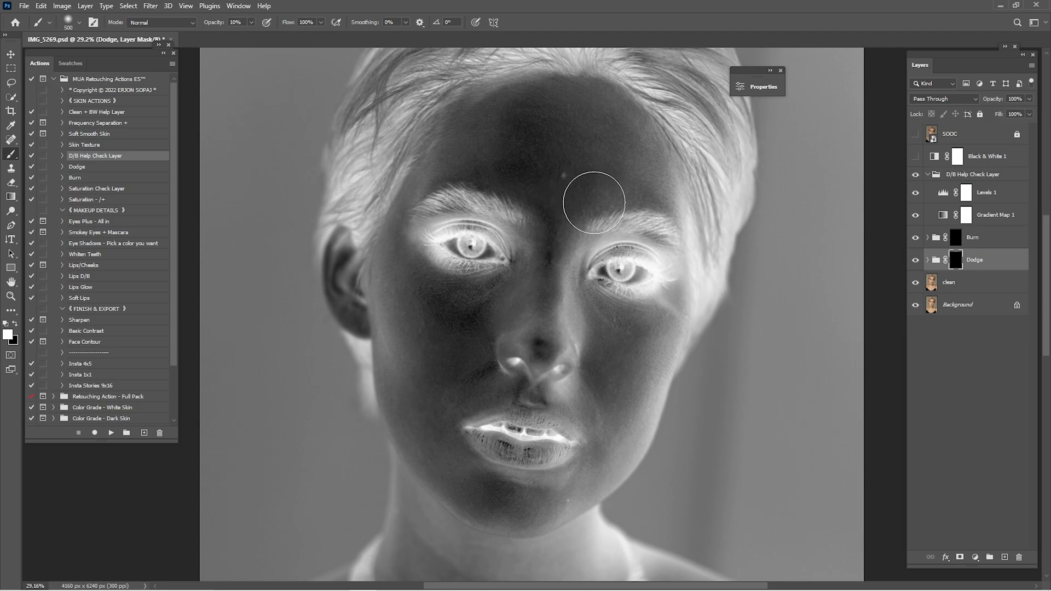
{"action": "key", "text": "bracketleft"}
{"action": "mouse_move", "coordinate": [667, 191]}
{"action": "left_mouse_down"}
{"action": "mouse_move", "coordinate": [646, 161]}
{"action": "mouse_move", "coordinate": [661, 181]}
{"action": "left_mouse_up"}
{"action": "left_click_drag", "start_coordinate": [484, 141], "coordinate": [478, 116]}
{"action": "key", "text": "bracketleft"}
{"action": "key", "text": "bracketleft"}
{"action": "key", "text": "bracketleft"}
{"action": "key", "text": "bracketleft"}
Step: Paint on the Burn group's mask around the area between the eyebrows, starting with a 400 px brush
{"action": "left_click", "coordinate": [971, 237]}
{"action": "key", "text": "bracketright"}
{"action": "key", "text": "bracketright"}
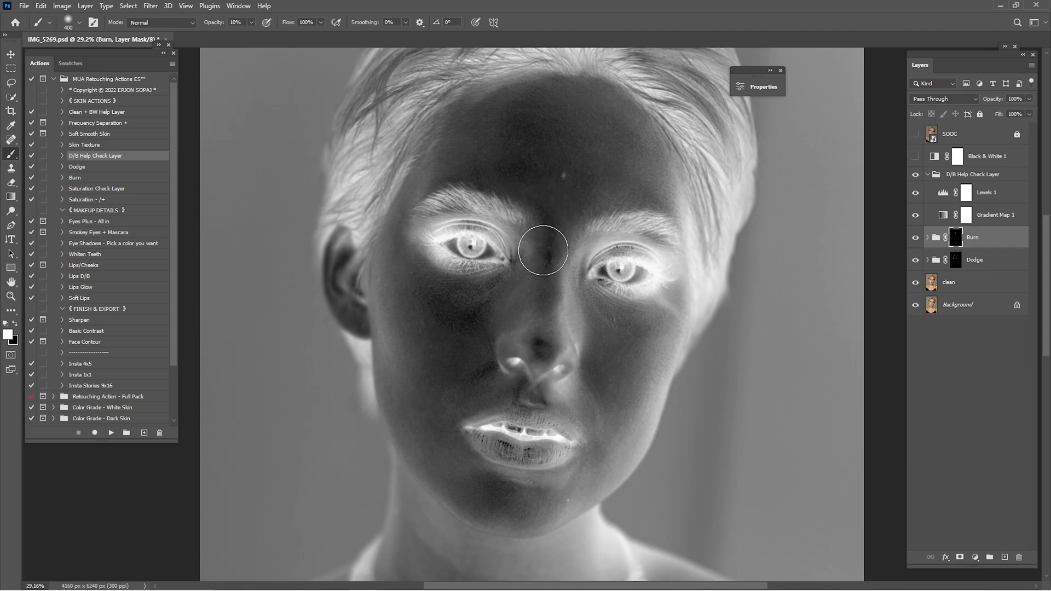
{"action": "key", "text": "bracketleft"}
Step: Paint on the Dodge group's mask over the cheek and chin areas with a 300 px brush
{"action": "key", "text": "alt+bracketleft"}
{"action": "key", "text": "bracketright"}
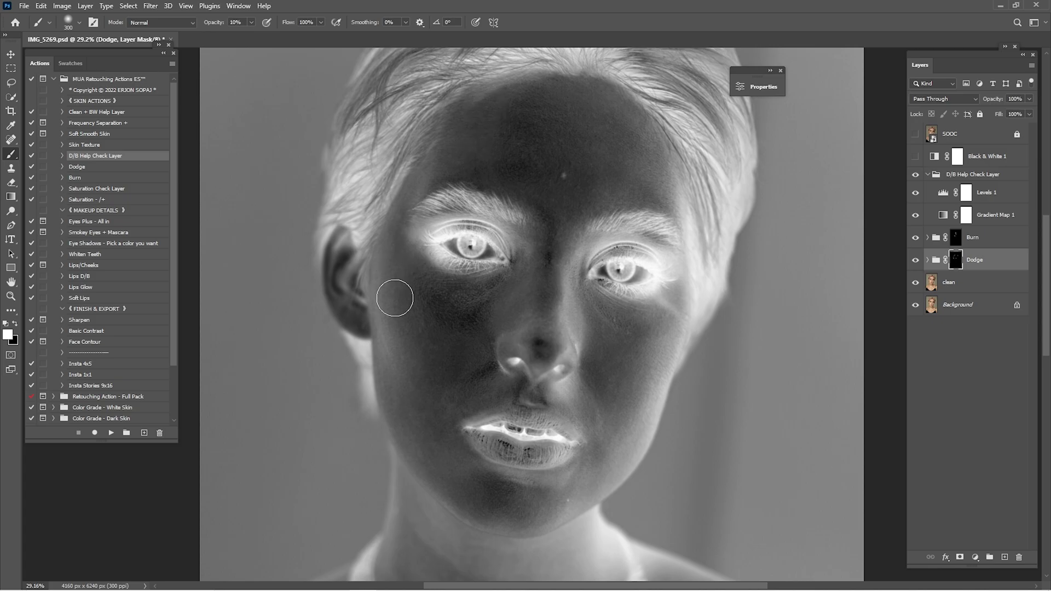
{"action": "left_click_drag", "start_coordinate": [510, 482], "coordinate": [600, 335]}
Step: Dodge the small uneven patches around the mouth and nose with a 100 px brush
{"action": "key", "text": "bracketleft"}
{"action": "key", "text": "bracketleft"}
{"action": "key", "text": "bracketleft"}
{"action": "key", "text": "bracketleft"}
{"action": "key", "text": "bracketleft"}
{"action": "scroll", "coordinate": [587, 318], "scroll_direction": "up", "scroll_amount": 10}
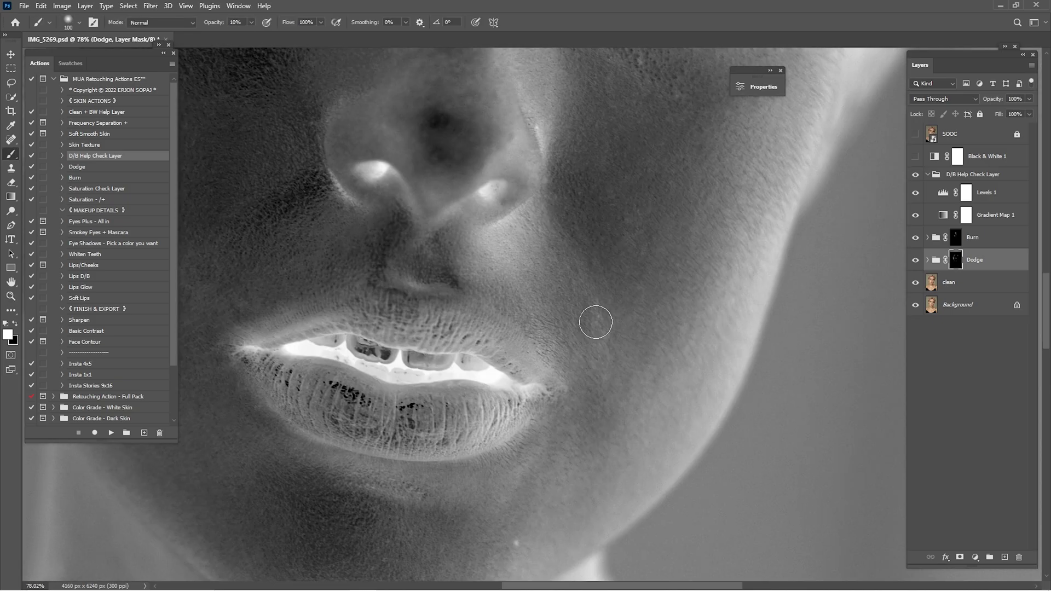
{"action": "mouse_move", "coordinate": [391, 344]}
{"action": "left_mouse_down"}
{"action": "mouse_move", "coordinate": [491, 340]}
{"action": "mouse_move", "coordinate": [425, 441]}
{"action": "left_mouse_up"}
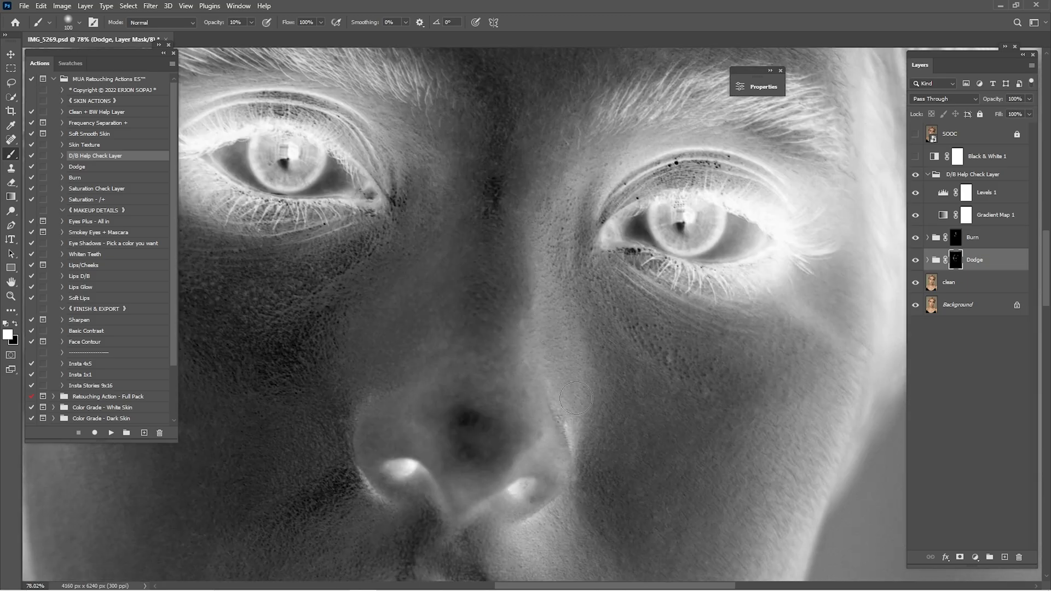
{"action": "left_click_drag", "start_coordinate": [744, 60], "coordinate": [673, 272]}
Step: Dodge the uneven areas around the eyes and upper cheeks with a larger brush, ending at 150 px
{"action": "key", "text": "bracketright"}
{"action": "key", "text": "bracketright"}
{"action": "key", "text": "bracketright"}
{"action": "left_click_drag", "start_coordinate": [350, 263], "coordinate": [714, 288]}
{"action": "key", "text": "bracketleft"}
{"action": "scroll", "coordinate": [419, 287], "scroll_direction": "down", "scroll_amount": 15}
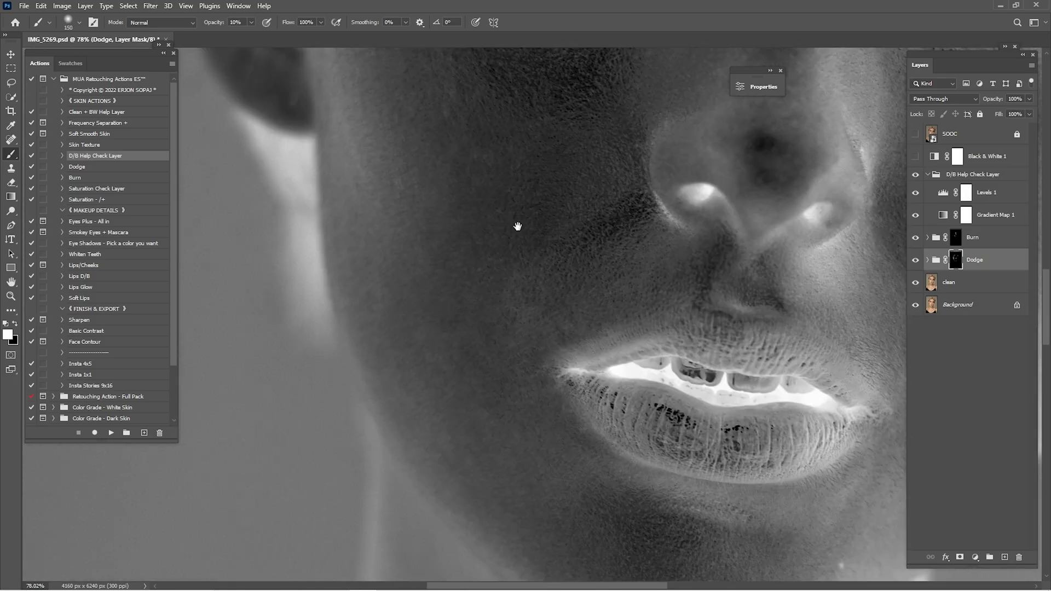
Step: Dodge the patches beside the mouth with a 125 px brush and refine the cheek under the eye at 100 px
{"action": "key", "text": "bracketleft"}
{"action": "scroll", "coordinate": [672, 312], "scroll_direction": "up", "scroll_amount": 8}
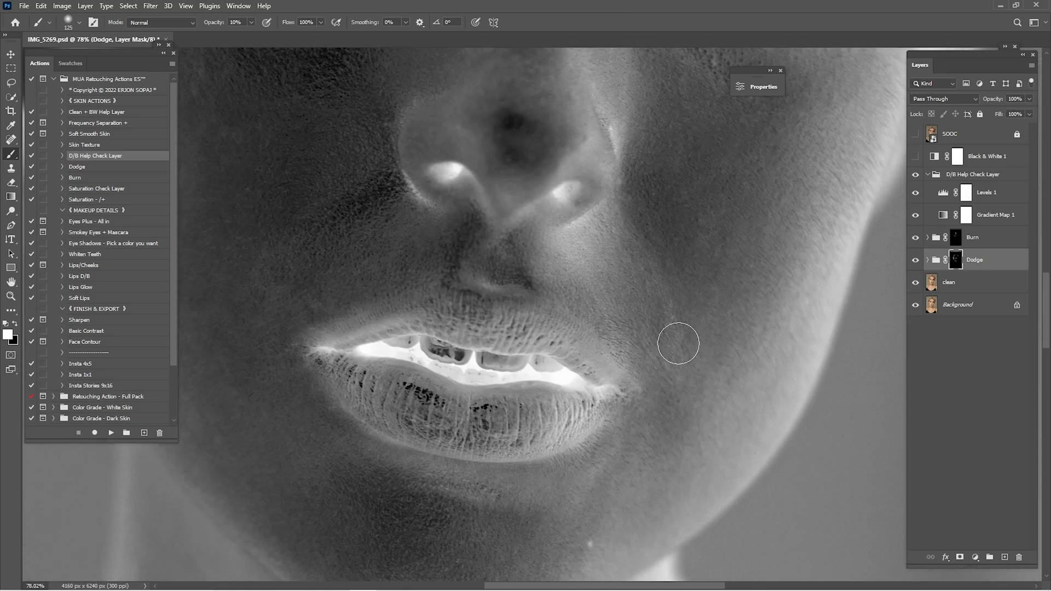
{"action": "scroll", "coordinate": [582, 352], "scroll_direction": "down", "scroll_amount": 4}
{"action": "scroll", "coordinate": [568, 253], "scroll_direction": "up", "scroll_amount": 5}
{"action": "scroll", "coordinate": [676, 265], "scroll_direction": "right", "scroll_amount": 6}
{"action": "scroll", "coordinate": [676, 265], "scroll_direction": "up", "scroll_amount": 1}
{"action": "scroll", "coordinate": [676, 265], "scroll_direction": "left", "scroll_amount": 1}
{"action": "key", "text": "bracketleft"}
{"action": "key", "text": "bracketleft"}
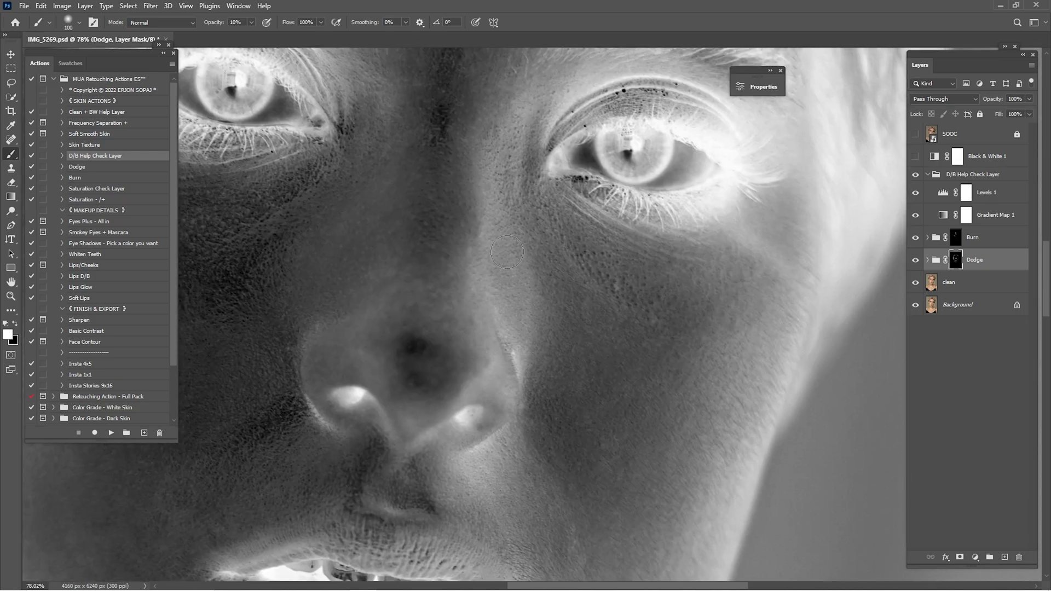
Step: Hide the D/B Help Check Layer and compare the portrait with and without the Dodge group, in full and close-up
{"action": "key", "text": "ctrl+0"}
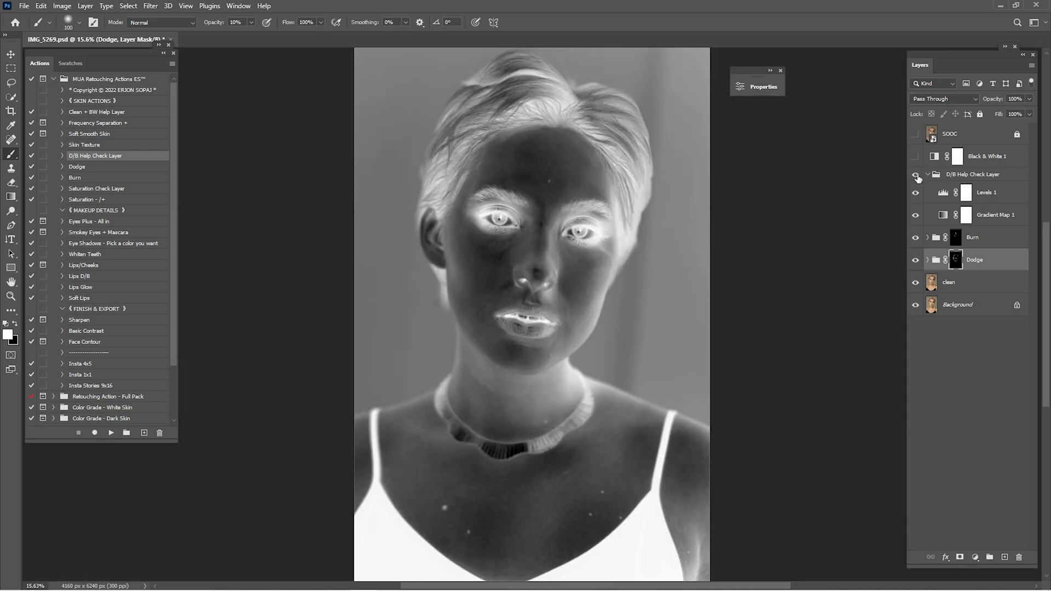
{"action": "left_click", "coordinate": [916, 176]}
{"action": "left_click", "coordinate": [916, 260]}
{"action": "left_click", "coordinate": [916, 259]}
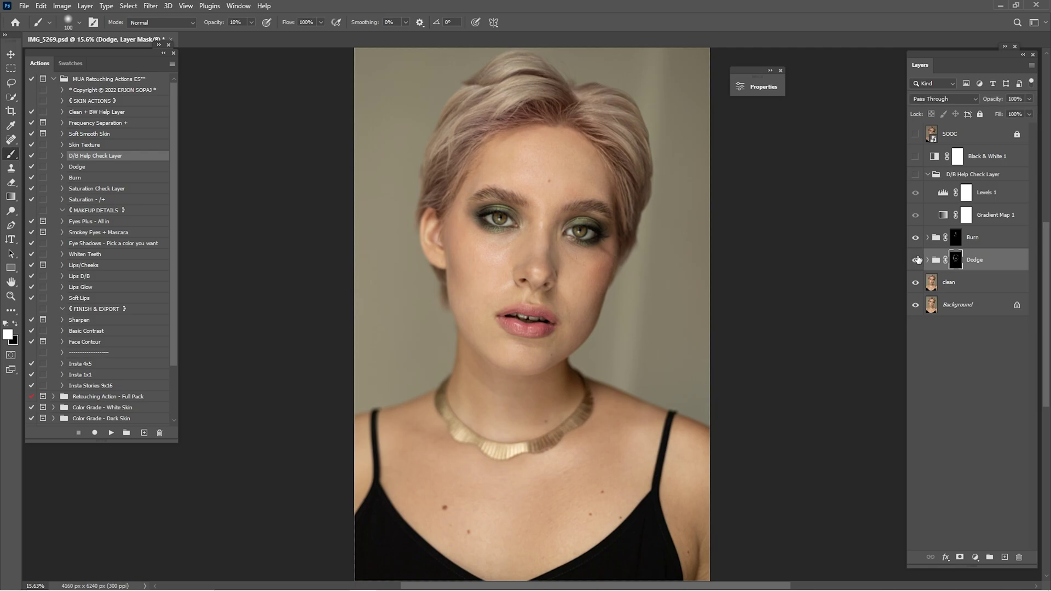
{"action": "left_click", "coordinate": [917, 260]}
{"action": "left_click", "coordinate": [917, 260]}
{"action": "left_click", "coordinate": [918, 261]}
{"action": "left_click", "coordinate": [919, 262]}
{"action": "left_click", "coordinate": [919, 262]}
{"action": "left_click", "coordinate": [921, 261]}
{"action": "left_click", "coordinate": [916, 261]}
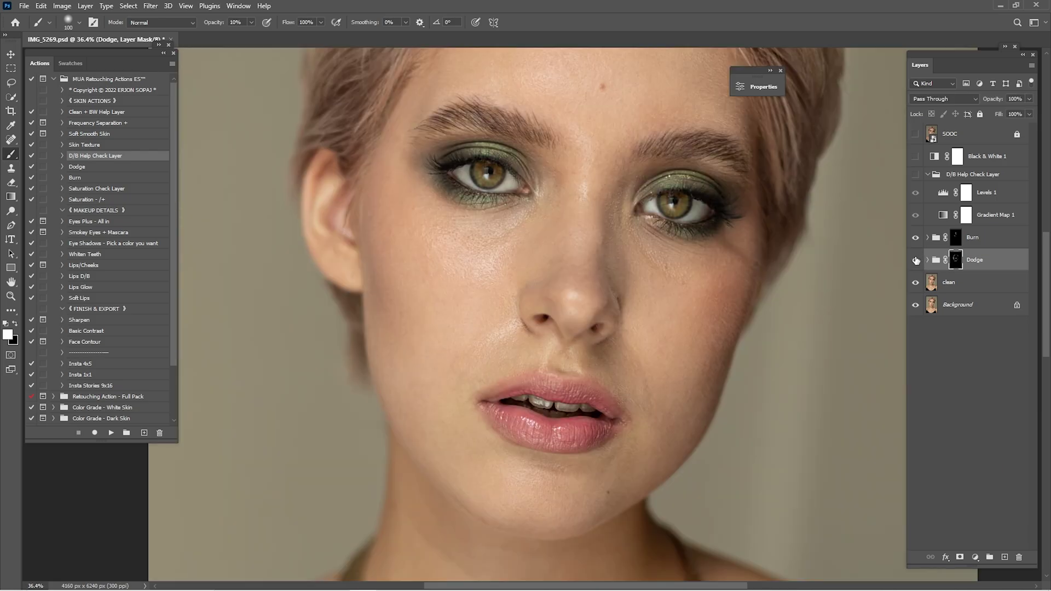
{"action": "left_click", "coordinate": [916, 261]}
{"action": "left_click", "coordinate": [915, 262]}
{"action": "left_click", "coordinate": [915, 262]}
{"action": "left_click", "coordinate": [915, 263]}
{"action": "left_click", "coordinate": [915, 263]}
{"action": "left_click", "coordinate": [917, 263]}
Step: Lower the Dodge group's opacity to 86% and check the face with and without it
{"action": "left_click", "coordinate": [932, 262]}
{"action": "left_click", "coordinate": [932, 274]}
{"action": "left_click", "coordinate": [926, 261]}
{"action": "scroll", "coordinate": [900, 267], "scroll_direction": "up", "scroll_amount": 3}
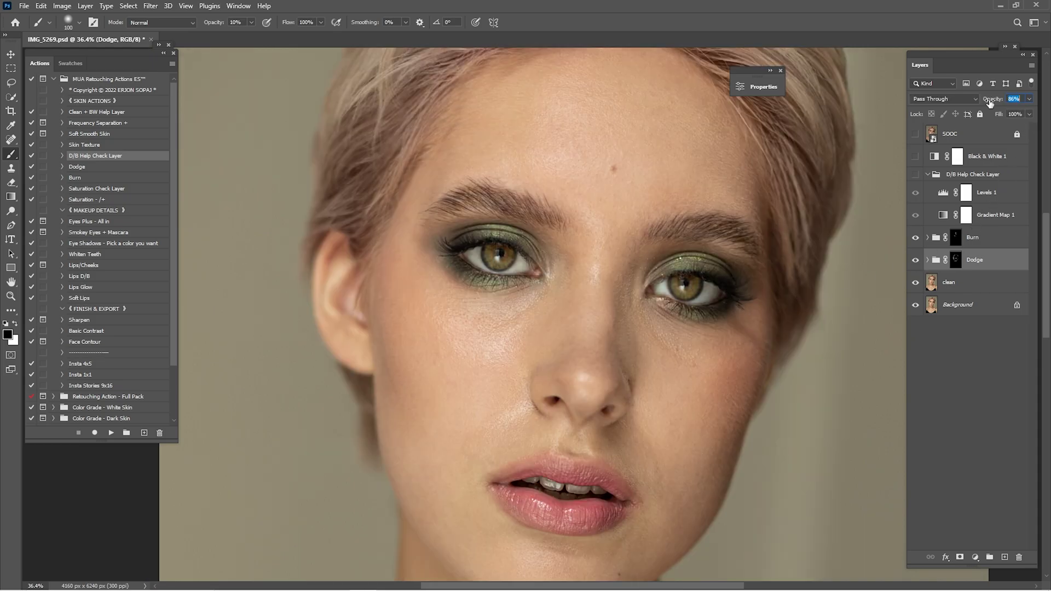
{"action": "left_click", "coordinate": [916, 260]}
{"action": "left_click", "coordinate": [916, 260]}
Step: Show the D/B Help Check Layer and start burning the uneven highlights of the face on the Burn group's mask
{"action": "left_click", "coordinate": [980, 237]}
{"action": "left_click", "coordinate": [916, 174]}
{"action": "scroll", "coordinate": [695, 307], "scroll_direction": "up", "scroll_amount": 1}
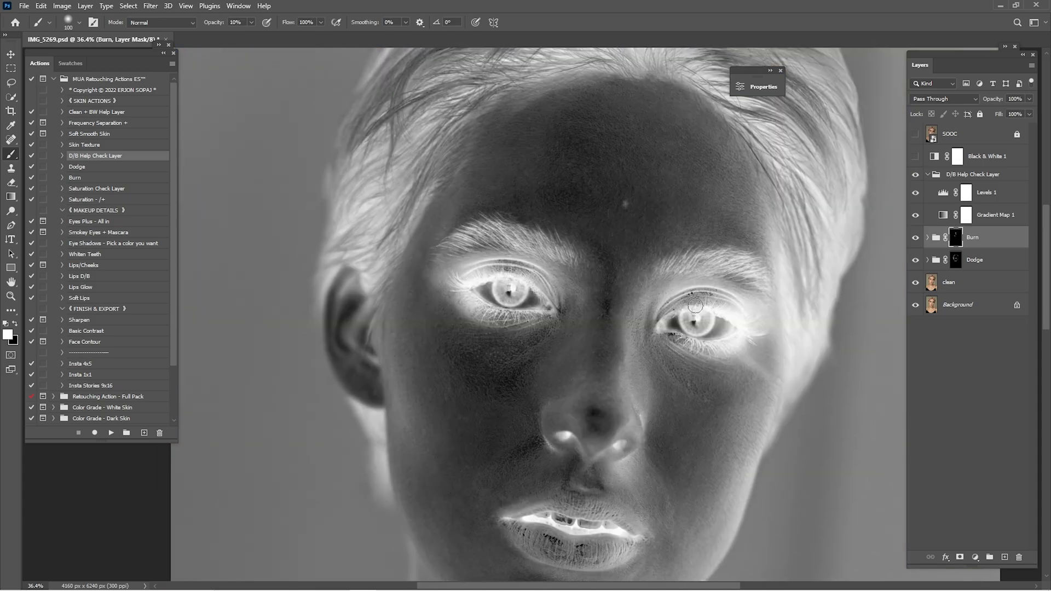
{"action": "key", "text": "bracketright"}
{"action": "key", "text": "bracketright"}
{"action": "key", "text": "bracketright"}
{"action": "key", "text": "bracketright"}
{"action": "key", "text": "bracketleft"}
{"action": "key", "text": "bracketleft"}
{"action": "left_click_drag", "start_coordinate": [479, 371], "coordinate": [584, 294]}
Step: Burn the uneven highlights on the forehead, between the brows and along the nose bridge, ending with a 125 px brush
{"action": "scroll", "coordinate": [584, 294], "scroll_direction": "up", "scroll_amount": 3}
{"action": "key", "text": "bracketleft"}
{"action": "key", "text": "bracketleft"}
{"action": "key", "text": "bracketleft"}
{"action": "key", "text": "bracketright"}
{"action": "key", "text": "bracketright"}
{"action": "left_click_drag", "start_coordinate": [766, 180], "coordinate": [618, 317]}
{"action": "key", "text": "bracketleft"}
{"action": "key", "text": "bracketleft"}
{"action": "key", "text": "bracketright"}
{"action": "left_click_drag", "start_coordinate": [653, 144], "coordinate": [665, 262]}
{"action": "mouse_move", "coordinate": [652, 162]}
{"action": "left_mouse_down"}
{"action": "mouse_move", "coordinate": [673, 227]}
{"action": "mouse_move", "coordinate": [544, 385]}
{"action": "left_mouse_up"}
{"action": "key", "text": "bracketright"}
{"action": "key", "text": "bracketleft"}
{"action": "key", "text": "bracketright"}
{"action": "key", "text": "bracketright"}
{"action": "left_click_drag", "start_coordinate": [597, 444], "coordinate": [576, 141]}
{"action": "key", "text": "bracketleft"}
{"action": "key", "text": "bracketleft"}
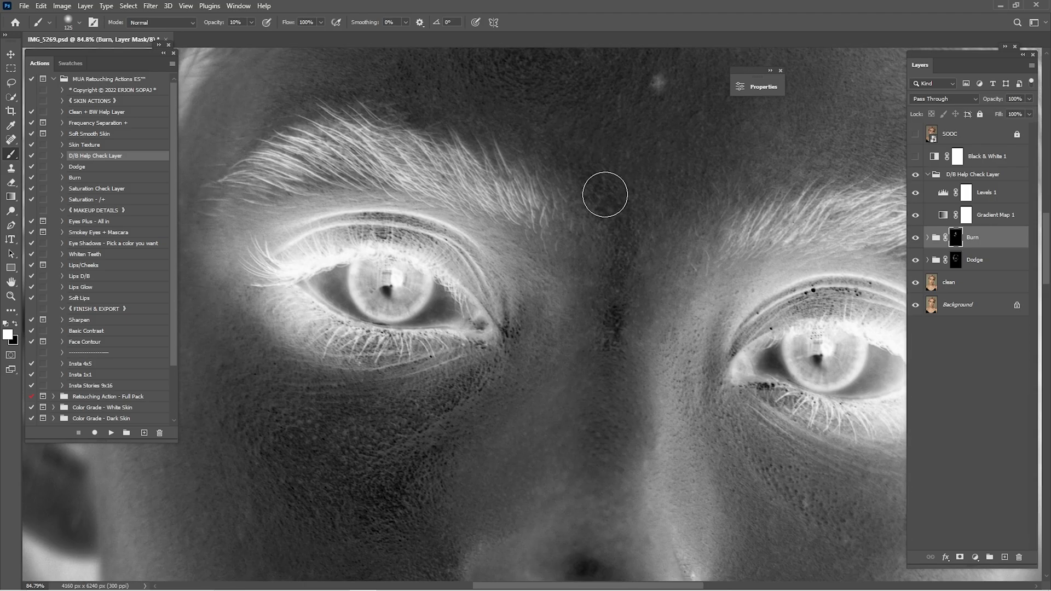
Step: Burn the highlights under the eye and on the cheek beside the nose, enlarging the brush to 175 px
{"action": "left_click_drag", "start_coordinate": [466, 377], "coordinate": [588, 232]}
{"action": "key", "text": "bracketleft"}
{"action": "key", "text": "bracketleft"}
{"action": "key", "text": "bracketleft"}
{"action": "key", "text": "bracketright"}
{"action": "key", "text": "bracketright"}
{"action": "key", "text": "bracketright"}
{"action": "left_click_drag", "start_coordinate": [520, 481], "coordinate": [523, 261]}
{"action": "key", "text": "bracketleft"}
{"action": "key", "text": "bracketright"}
{"action": "key", "text": "bracketright"}
{"action": "key", "text": "bracketright"}
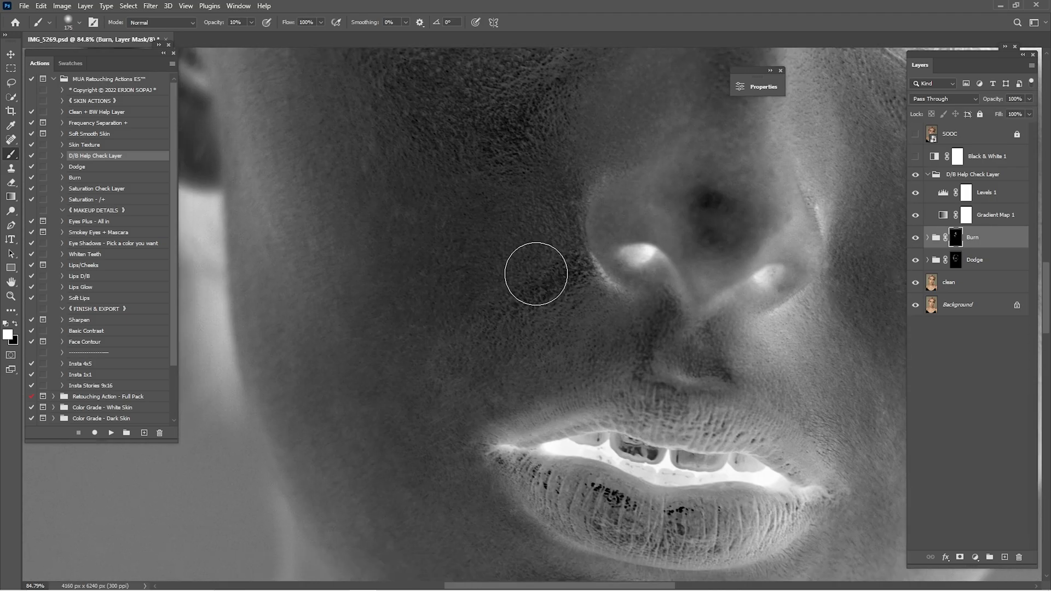
Step: Burn the highlights on the chin below the lips and on the opposite cheek with a 175 px brush
{"action": "scroll", "coordinate": [575, 220], "scroll_direction": "down", "scroll_amount": 5}
{"action": "scroll", "coordinate": [602, 274], "scroll_direction": "down", "scroll_amount": 5}
{"action": "key", "text": "bracketleft"}
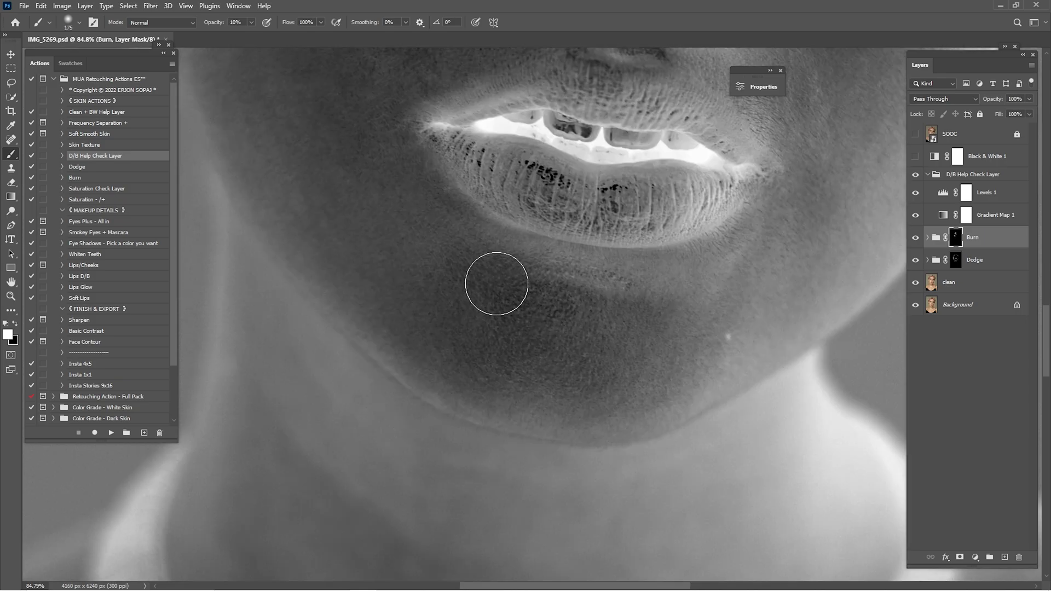
{"action": "scroll", "coordinate": [602, 306], "scroll_direction": "up", "scroll_amount": 10}
{"action": "scroll", "coordinate": [602, 307], "scroll_direction": "right", "scroll_amount": 5}
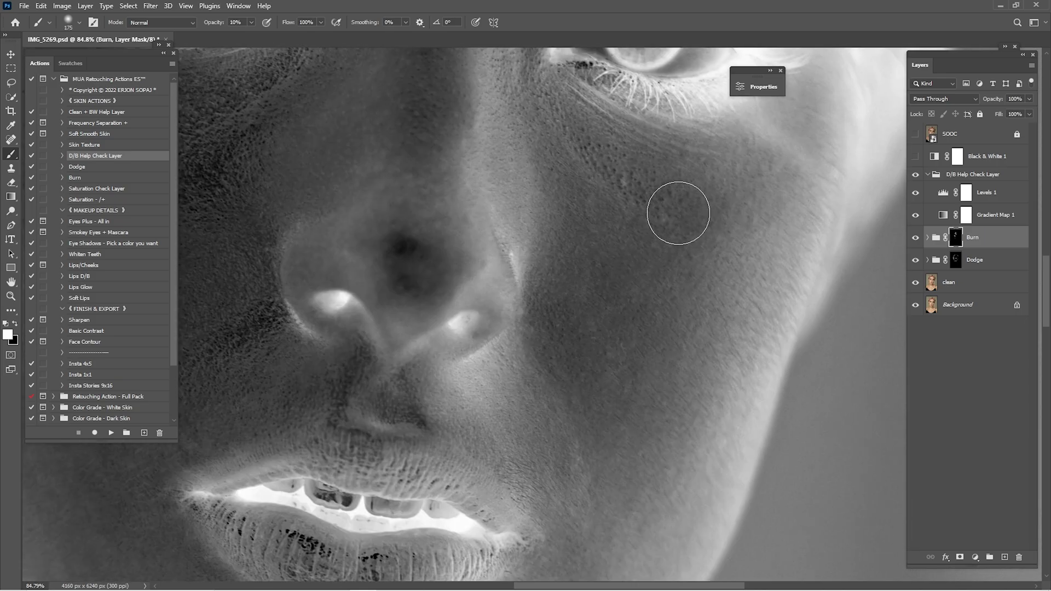
{"action": "scroll", "coordinate": [603, 329], "scroll_direction": "up", "scroll_amount": 5}
{"action": "scroll", "coordinate": [521, 411], "scroll_direction": "left", "scroll_amount": 3}
Step: Burn the highlights beside the nose and under the second eye, enlarging the brush to 200 px
{"action": "key", "text": "bracketleft"}
{"action": "left_click_drag", "start_coordinate": [547, 449], "coordinate": [591, 318]}
{"action": "key", "text": "bracketleft"}
{"action": "key", "text": "bracketright"}
{"action": "left_click_drag", "start_coordinate": [712, 225], "coordinate": [534, 294]}
{"action": "key", "text": "bracketright"}
{"action": "key", "text": "bracketright"}
{"action": "left_click_drag", "start_coordinate": [597, 366], "coordinate": [564, 342]}
{"action": "scroll", "coordinate": [564, 342], "scroll_direction": "up", "scroll_amount": 3}
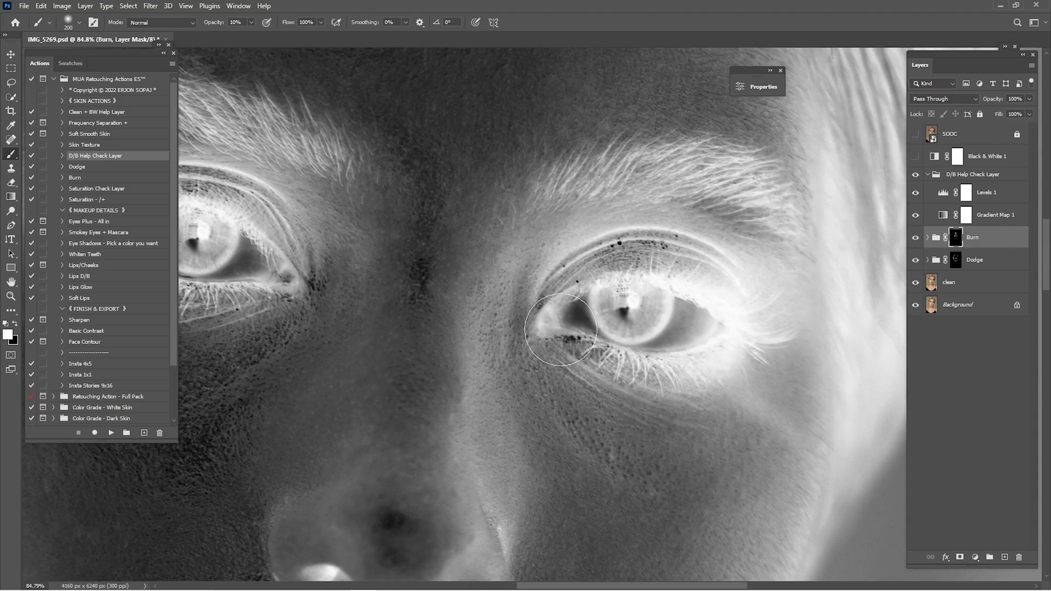
Step: Burn around the second brow and the forehead starting at 150 px, and refine the nose bridge with a 60 px brush
{"action": "scroll", "coordinate": [647, 312], "scroll_direction": "down", "scroll_amount": 5}
{"action": "scroll", "coordinate": [592, 283], "scroll_direction": "left", "scroll_amount": 1}
{"action": "scroll", "coordinate": [592, 283], "scroll_direction": "up", "scroll_amount": 5}
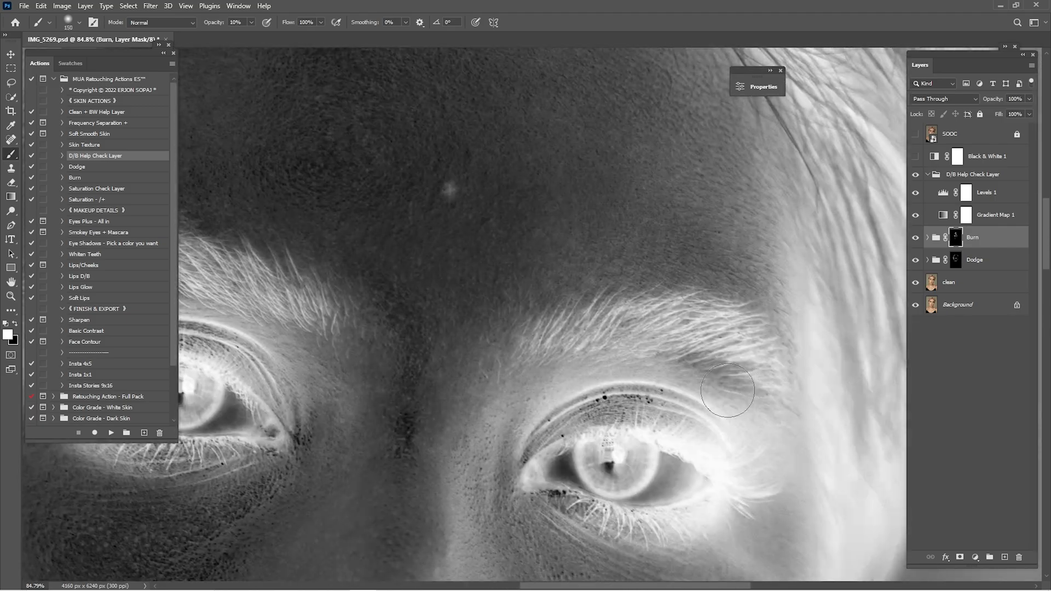
{"action": "scroll", "coordinate": [723, 263], "scroll_direction": "left", "scroll_amount": 3}
{"action": "key", "text": "bracketright"}
{"action": "key", "text": "bracketright"}
{"action": "key", "text": "bracketright"}
{"action": "scroll", "coordinate": [528, 219], "scroll_direction": "up", "scroll_amount": 1}
{"action": "key", "text": "bracketleft"}
{"action": "key", "text": "bracketleft"}
{"action": "key", "text": "bracketleft"}
{"action": "key", "text": "bracketleft"}
{"action": "key", "text": "bracketleft"}
{"action": "key", "text": "bracketleft"}
{"action": "scroll", "coordinate": [547, 272], "scroll_direction": "down", "scroll_amount": 6}
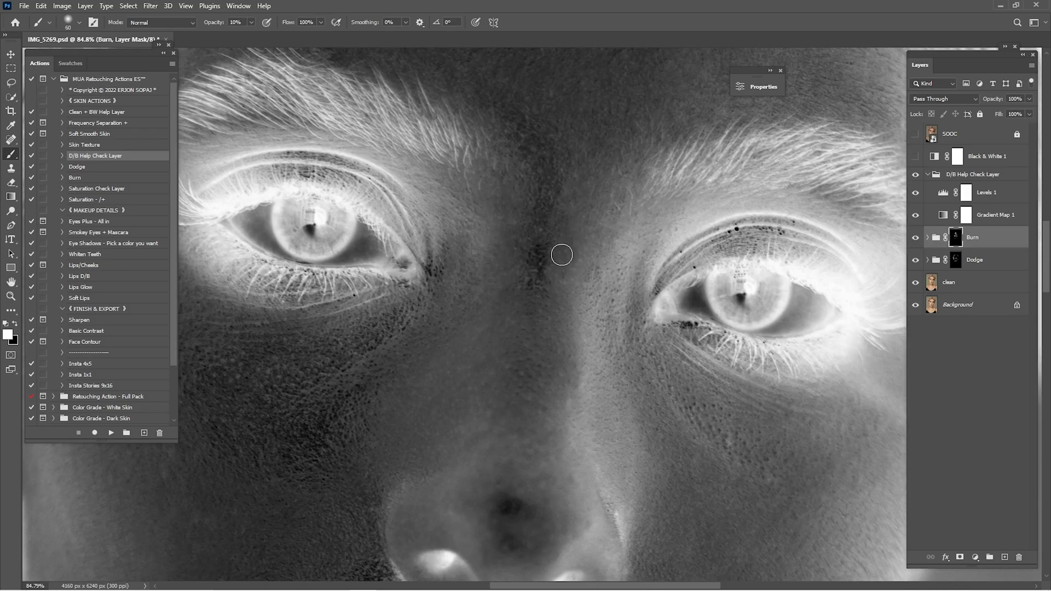
Step: Hide the D/B Help Check Layer and compare the whole portrait with and without the Burn group
{"action": "key", "text": "ctrl+0"}
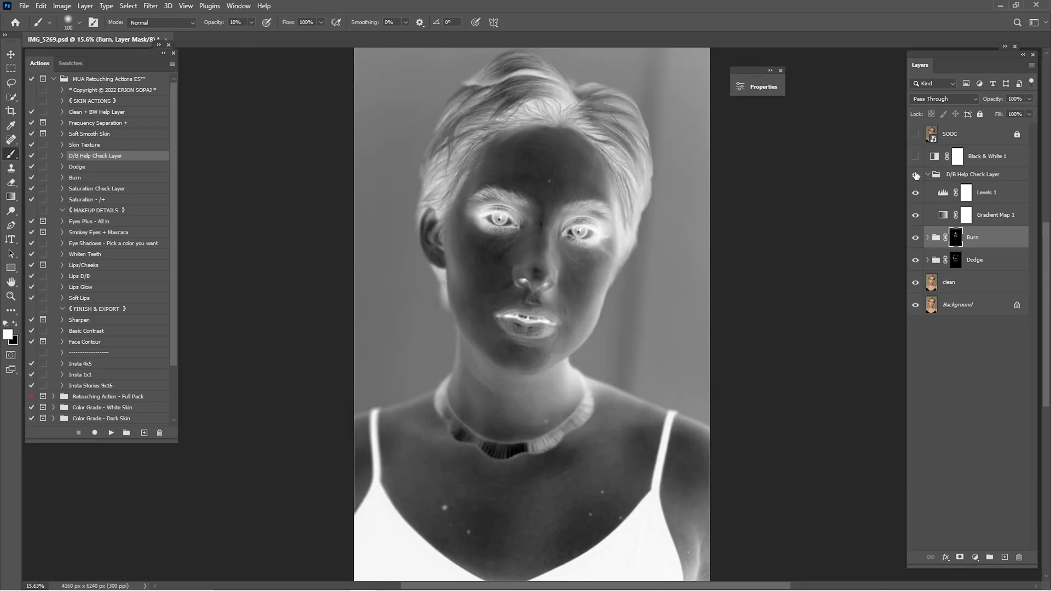
{"action": "left_click", "coordinate": [916, 174]}
{"action": "left_click", "coordinate": [915, 237]}
{"action": "left_click", "coordinate": [916, 238]}
{"action": "left_click", "coordinate": [916, 237]}
{"action": "left_click", "coordinate": [916, 238]}
{"action": "left_click", "coordinate": [915, 238]}
{"action": "left_click", "coordinate": [916, 238]}
{"action": "left_click", "coordinate": [915, 238]}
{"action": "left_click", "coordinate": [915, 238]}
{"action": "left_click", "coordinate": [916, 238]}
{"action": "left_click", "coordinate": [916, 237]}
Step: Hide the Saturate adjustment inside the Burn group, lower the group's opacity to 67% and check the face with and without it
{"action": "key", "text": "z"}
{"action": "left_click_drag", "start_coordinate": [551, 315], "coordinate": [658, 301]}
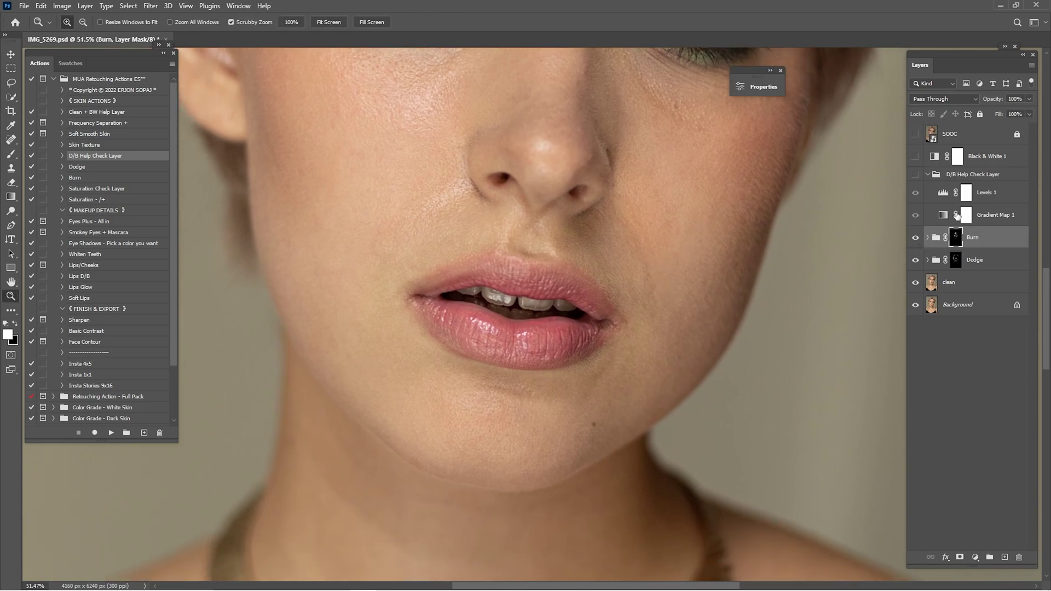
{"action": "left_click", "coordinate": [927, 237]}
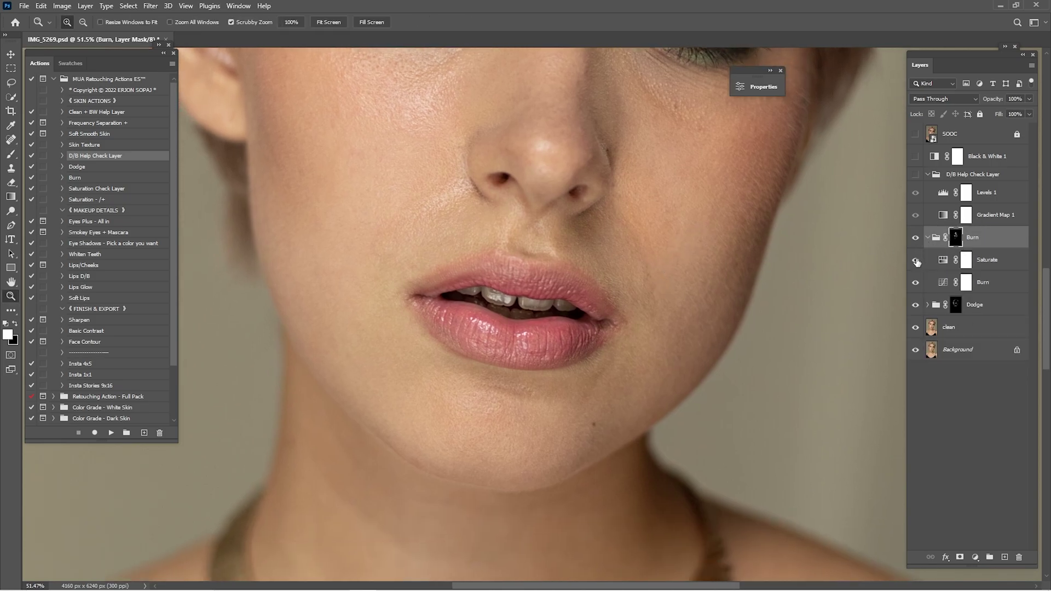
{"action": "left_click", "coordinate": [935, 238]}
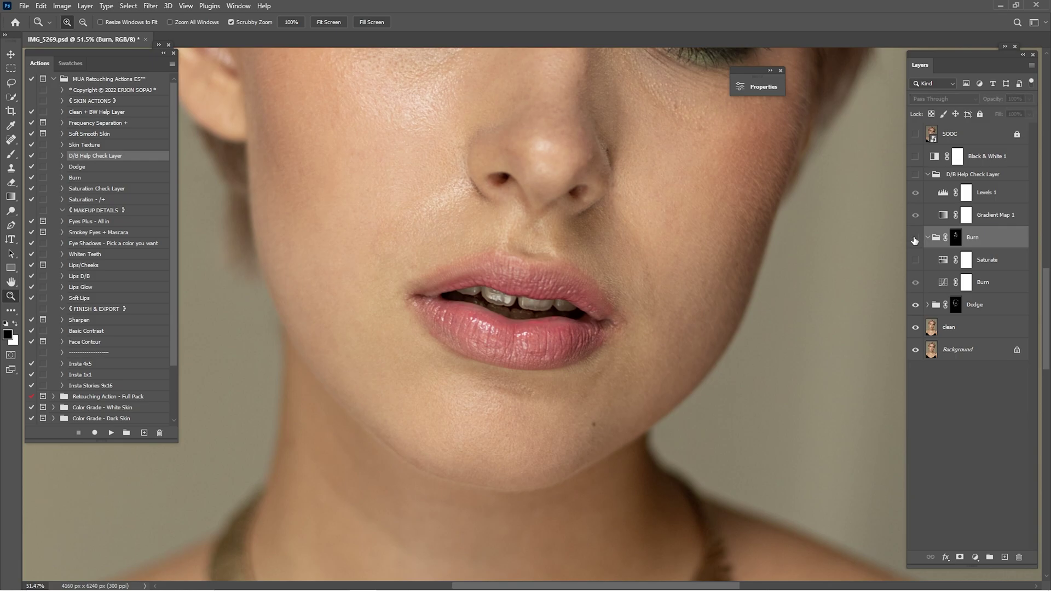
{"action": "left_click_drag", "start_coordinate": [729, 239], "coordinate": [724, 390]}
{"action": "left_click", "coordinate": [916, 237]}
{"action": "left_click", "coordinate": [916, 237]}
{"action": "left_click", "coordinate": [928, 238]}
{"action": "left_click", "coordinate": [916, 238]}
{"action": "left_click", "coordinate": [916, 237]}
{"action": "left_click", "coordinate": [915, 238]}
{"action": "left_click", "coordinate": [916, 237]}
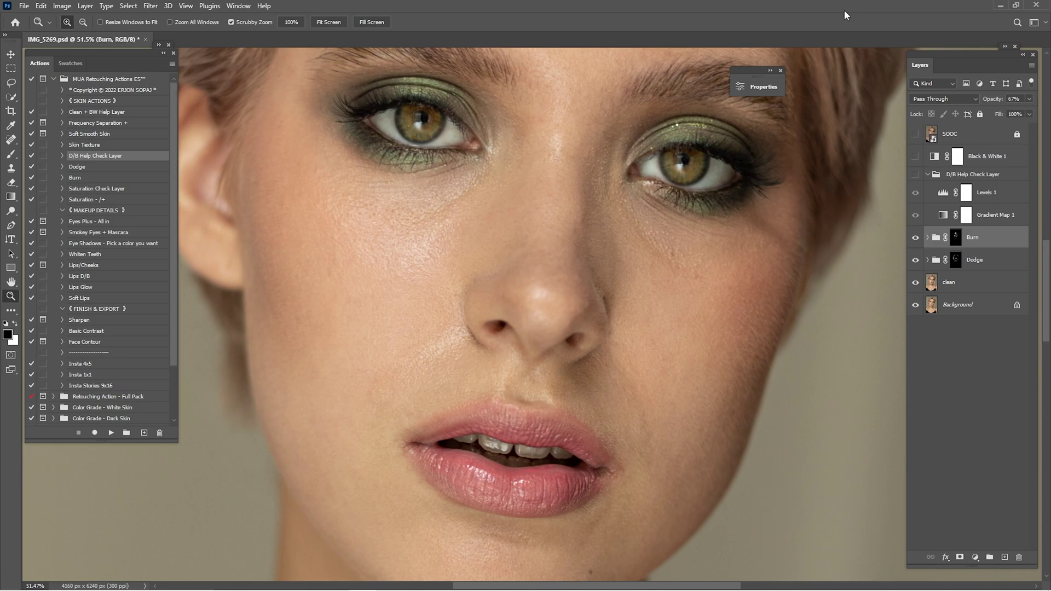
Step: Compare the full portrait with and without the Burn group at its reduced opacity
{"action": "key", "text": "ctrl+0"}
{"action": "left_click", "coordinate": [916, 238]}
{"action": "left_click", "coordinate": [916, 238]}
{"action": "left_click", "coordinate": [915, 237]}
{"action": "left_click", "coordinate": [916, 237]}
{"action": "left_click", "coordinate": [916, 236]}
{"action": "left_click", "coordinate": [916, 237]}
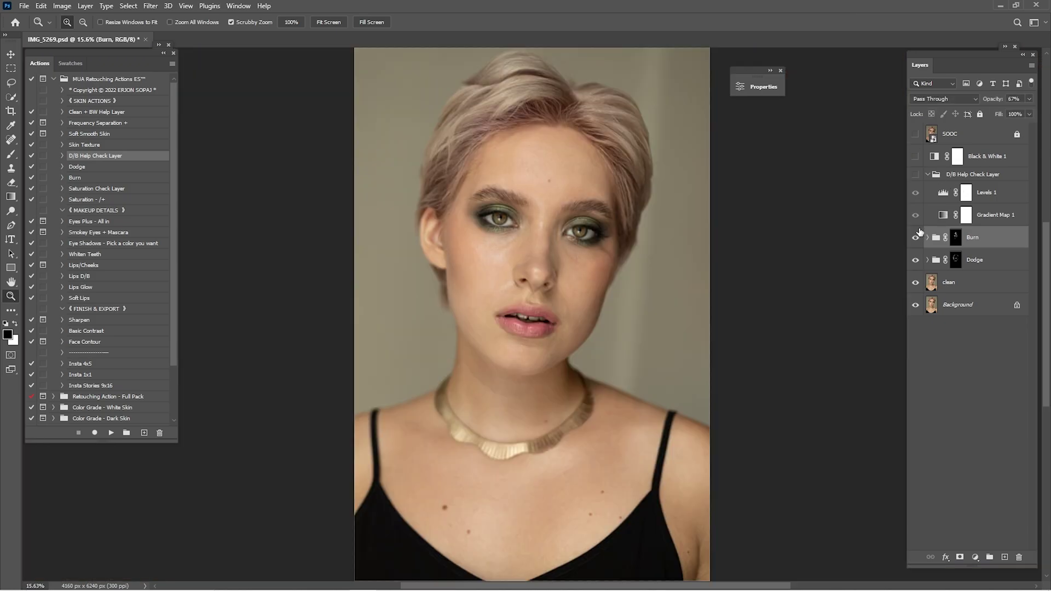
Step: Merge the clean, Dodge and Burn layers into one and delete the D/B Help Check Layer group with its contents
{"action": "left_click_drag", "start_coordinate": [539, 241], "coordinate": [724, 240]}
{"action": "left_click", "coordinate": [970, 288], "text": "shift"}
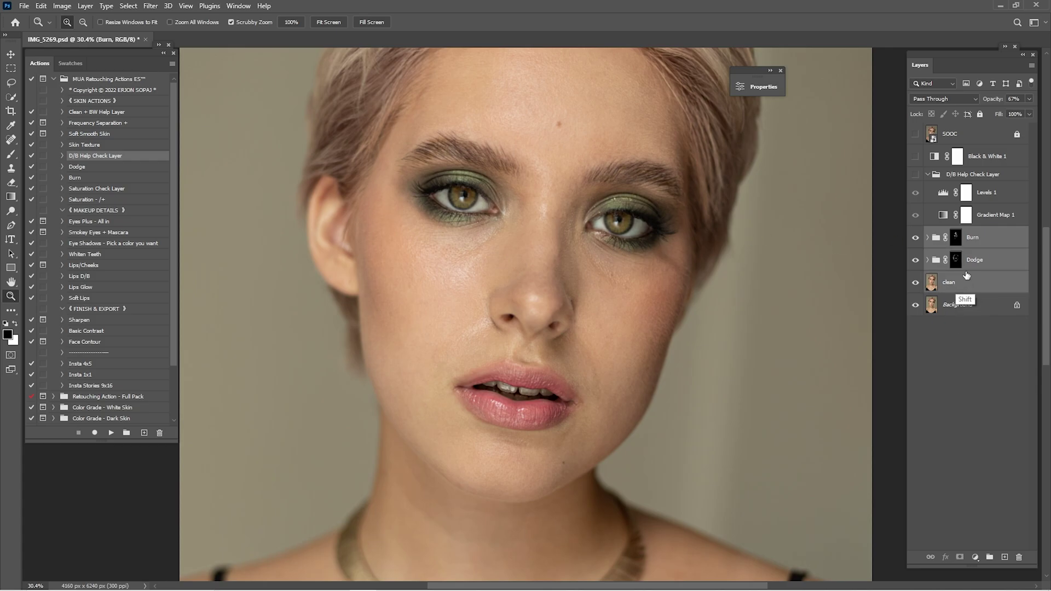
{"action": "right_click", "coordinate": [978, 243]}
{"action": "left_click", "coordinate": [900, 505]}
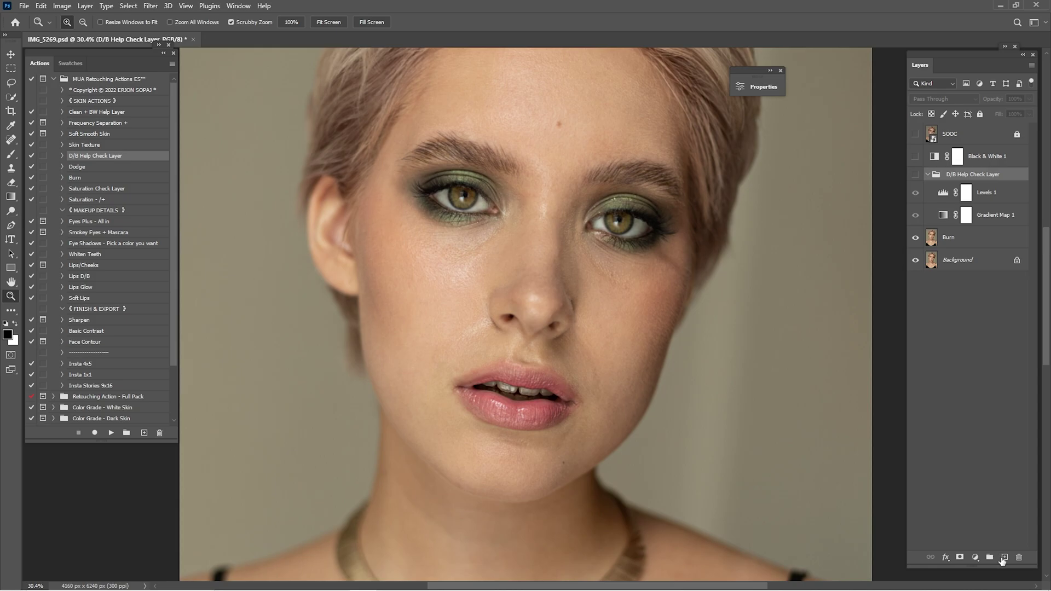
{"action": "left_click", "coordinate": [1020, 556]}
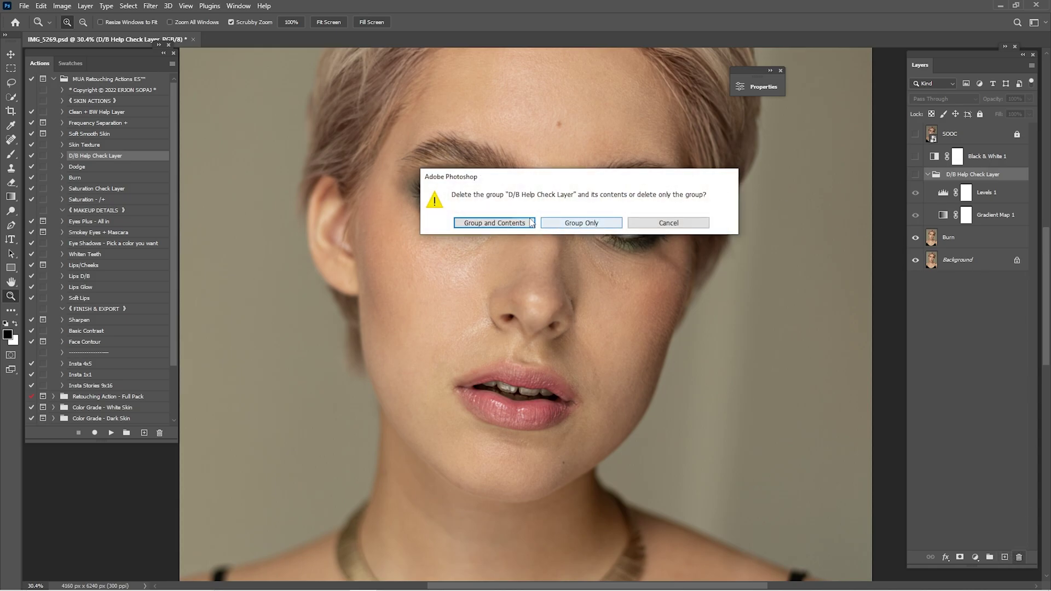
{"action": "left_click", "coordinate": [514, 224]}
Step: Compare the portrait with and without the merged retouching layer, looking closely at the face
{"action": "left_click", "coordinate": [915, 182]}
{"action": "left_click", "coordinate": [915, 182]}
{"action": "left_click", "coordinate": [916, 182]}
{"action": "left_click", "coordinate": [915, 182]}
{"action": "left_click_drag", "start_coordinate": [562, 255], "coordinate": [610, 344]}
{"action": "left_click", "coordinate": [73, 171]}
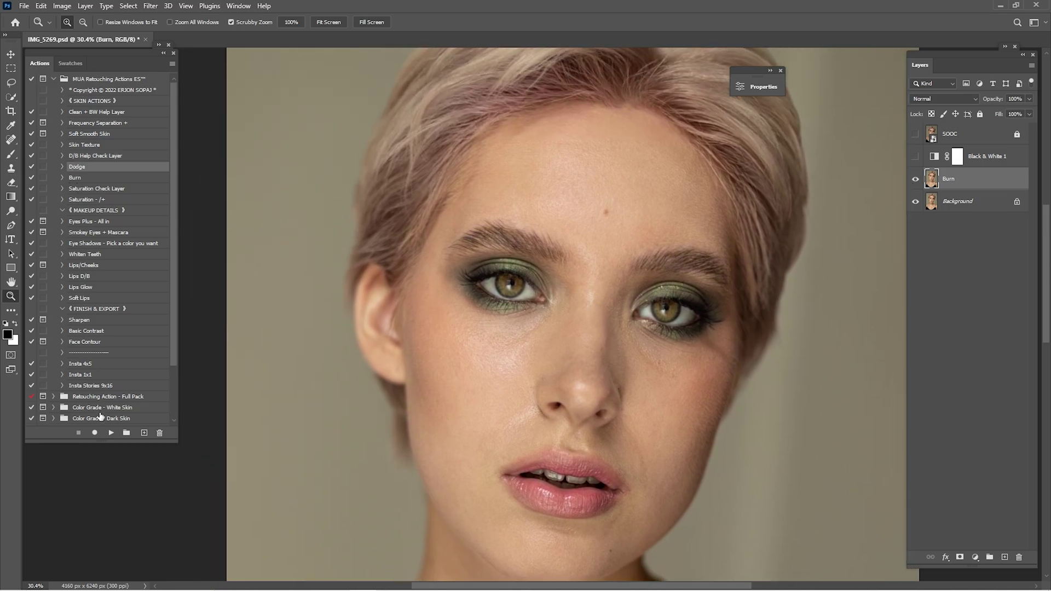
{"action": "left_click", "coordinate": [111, 433]}
{"action": "left_click", "coordinate": [88, 179]}
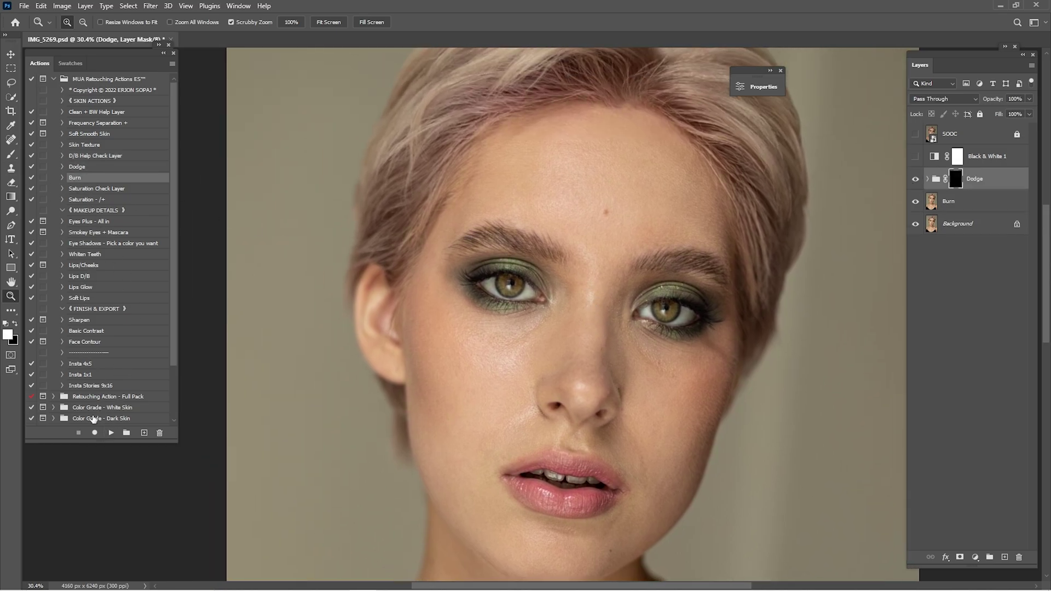
{"action": "left_click", "coordinate": [111, 433]}
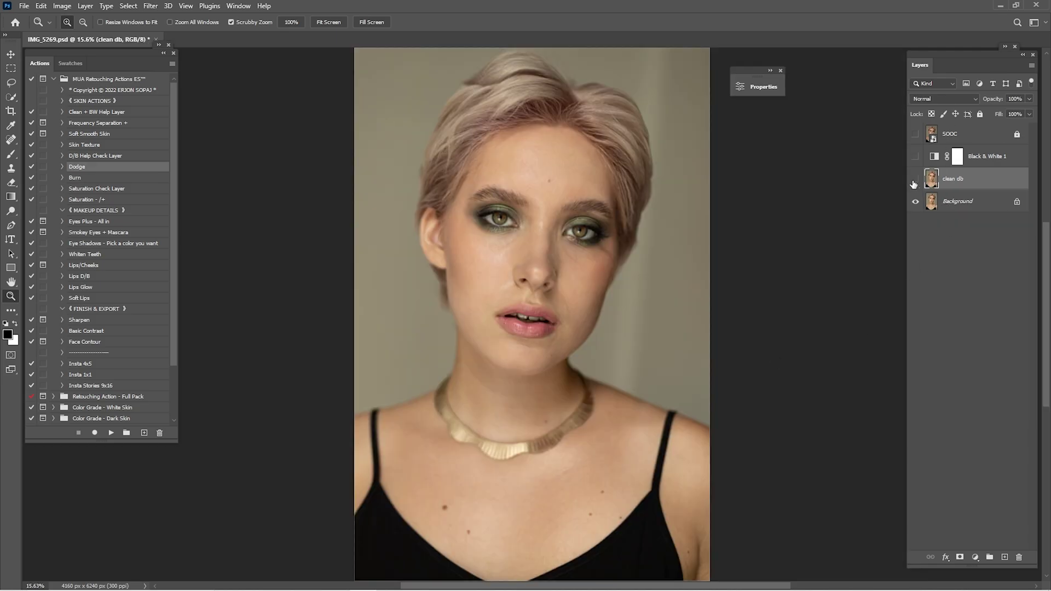
Step: Run the Dodge and Burn actions to add fresh Dodge and Burn groups above the clean db layer
{"action": "left_click", "coordinate": [915, 181]}
{"action": "left_click_drag", "start_coordinate": [552, 229], "coordinate": [581, 237]}
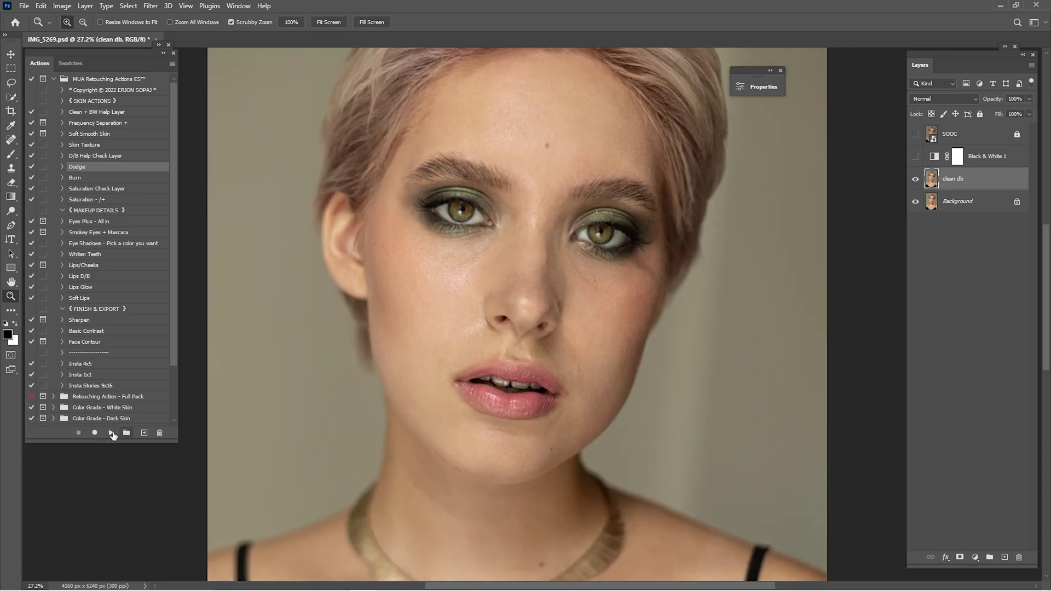
{"action": "left_click", "coordinate": [112, 434]}
{"action": "left_click", "coordinate": [83, 178]}
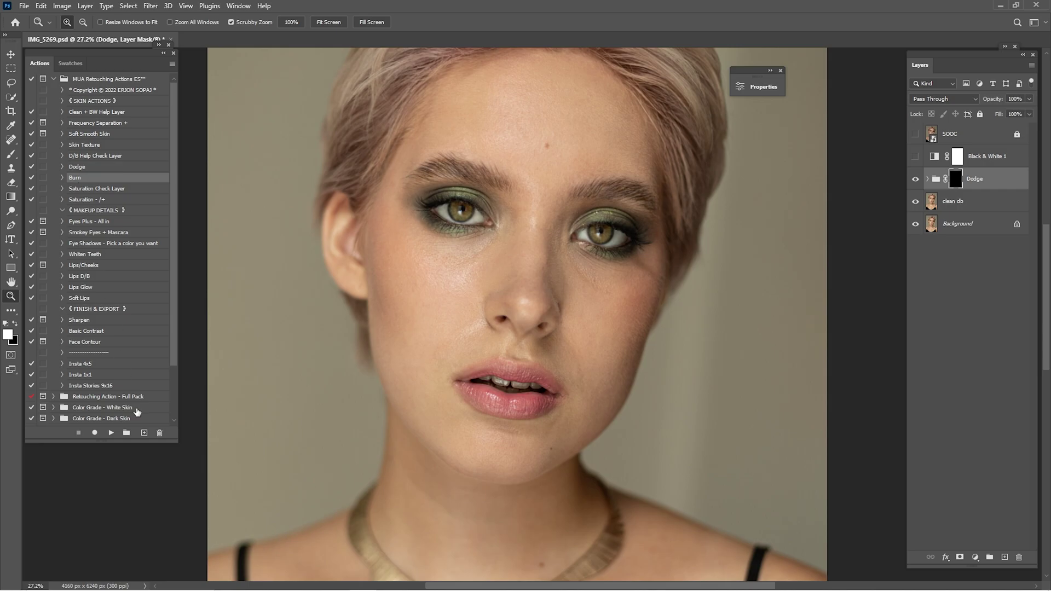
{"action": "left_click", "coordinate": [112, 433]}
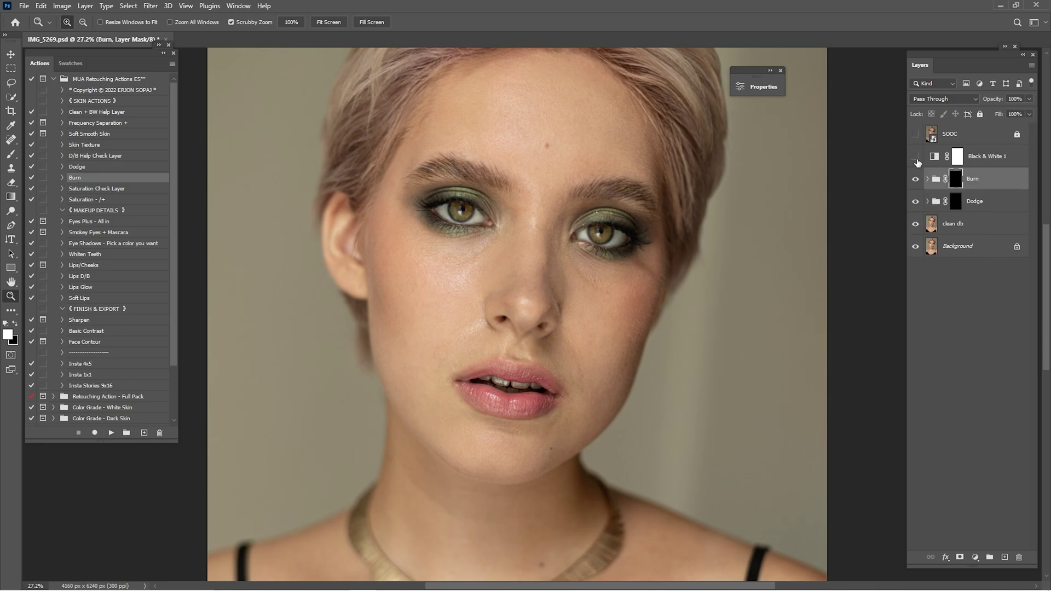
Step: Show the Black & White 1 layer and activate the Dodge group's mask with the cheek in close-up
{"action": "left_click", "coordinate": [916, 157]}
{"action": "left_click", "coordinate": [958, 202]}
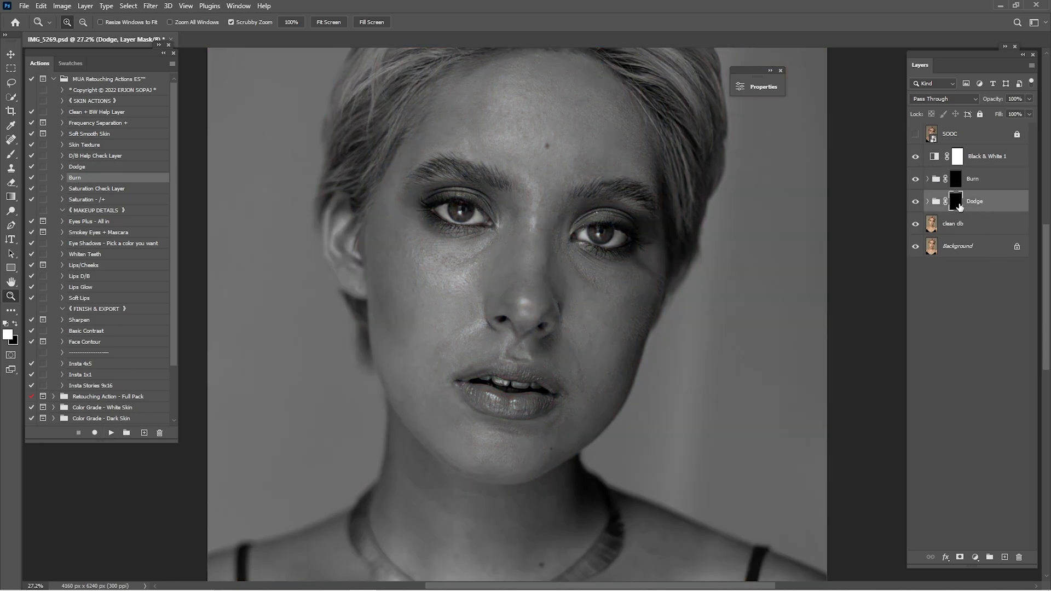
{"action": "left_click_drag", "start_coordinate": [512, 140], "coordinate": [530, 142]}
{"action": "mouse_move", "coordinate": [444, 312]}
{"action": "left_mouse_down"}
{"action": "mouse_move", "coordinate": [523, 240]}
{"action": "mouse_move", "coordinate": [563, 257]}
{"action": "left_mouse_up"}
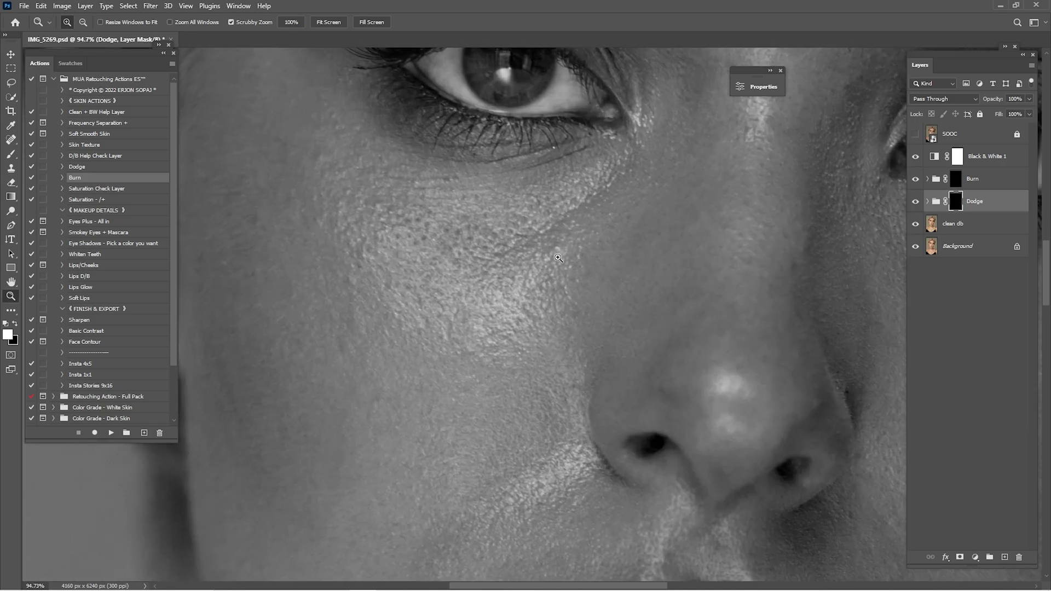
Step: Dodge the dark areas around the eye, nose and cheek with the Brush, enlarging it from 80 to 150 px
{"action": "key", "text": "b"}
{"action": "key", "text": "bracketright"}
{"action": "key", "text": "bracketright"}
{"action": "key", "text": "bracketright"}
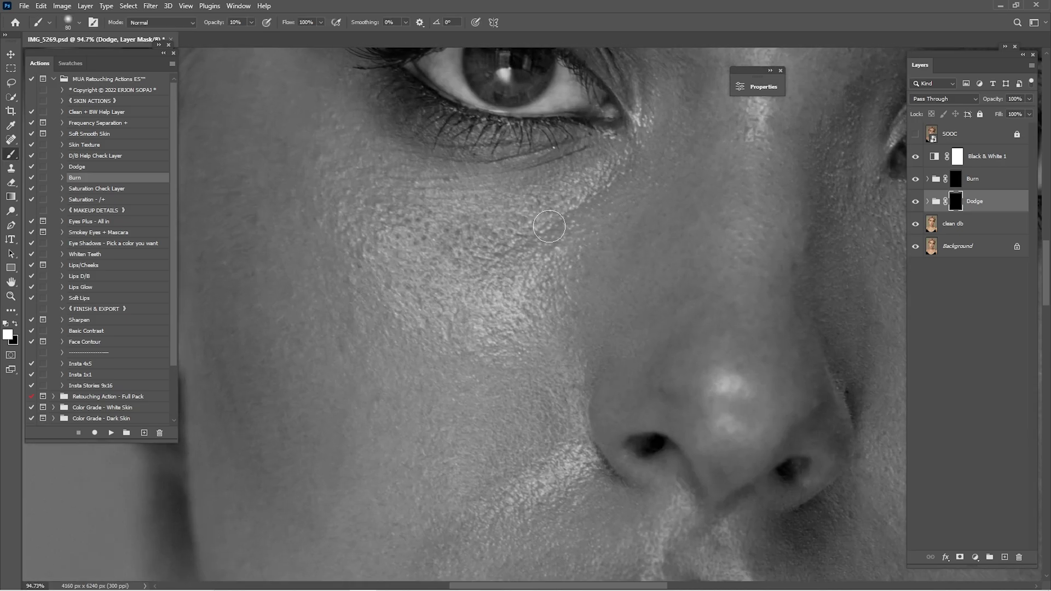
{"action": "left_click_drag", "start_coordinate": [685, 83], "coordinate": [522, 561]}
{"action": "left_click_drag", "start_coordinate": [723, 542], "coordinate": [539, 64]}
{"action": "left_click_drag", "start_coordinate": [526, 566], "coordinate": [545, 301]}
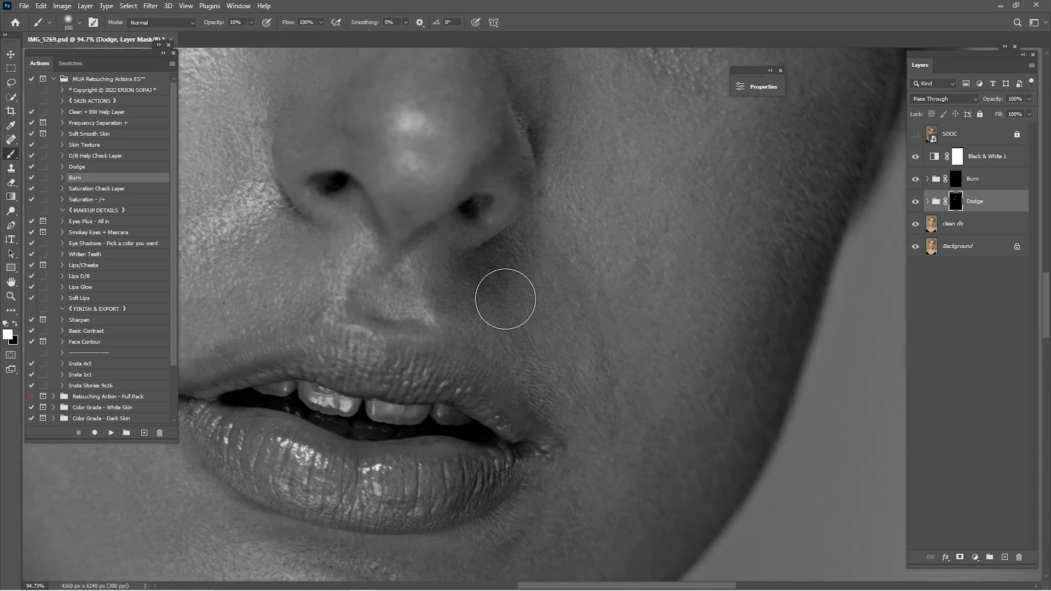
Step: Dodge the shadows around the mouth and between nose and upper lip, ending with a 175 px brush
{"action": "left_click_drag", "start_coordinate": [516, 514], "coordinate": [647, 258]}
{"action": "key", "text": "bracketleft"}
{"action": "key", "text": "bracketleft"}
{"action": "key", "text": "bracketleft"}
{"action": "key", "text": "bracketleft"}
{"action": "scroll", "coordinate": [634, 282], "scroll_direction": "up", "scroll_amount": 3}
{"action": "key", "text": "bracketright"}
{"action": "key", "text": "bracketright"}
{"action": "key", "text": "bracketright"}
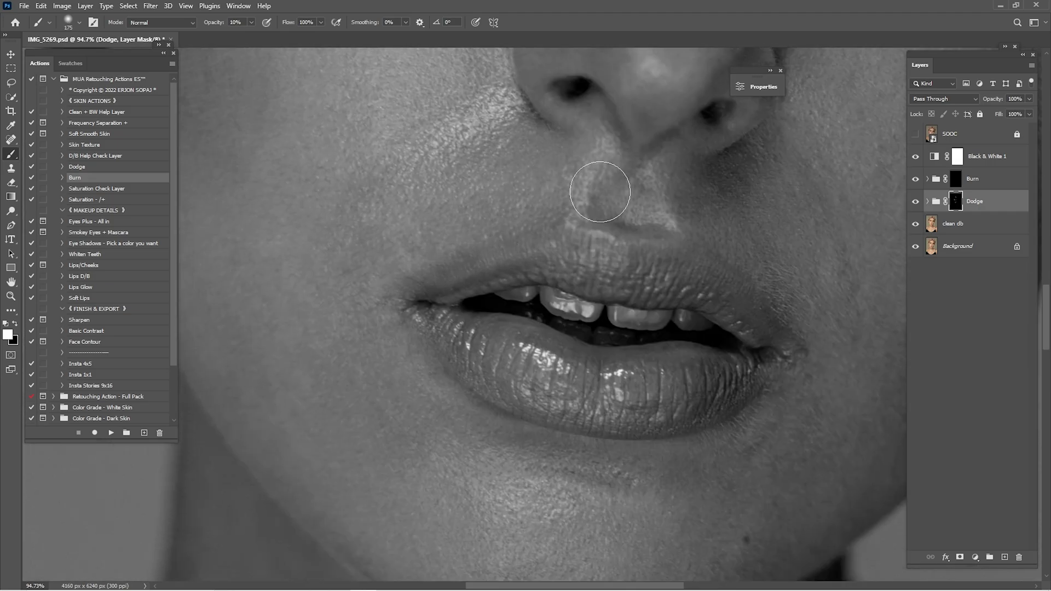
Step: Dodge the dark patches on the forehead with a 200 px brush and those beside the mouth with a 150 px brush
{"action": "scroll", "coordinate": [606, 193], "scroll_direction": "up", "scroll_amount": 4}
{"action": "scroll", "coordinate": [729, 306], "scroll_direction": "up", "scroll_amount": 10}
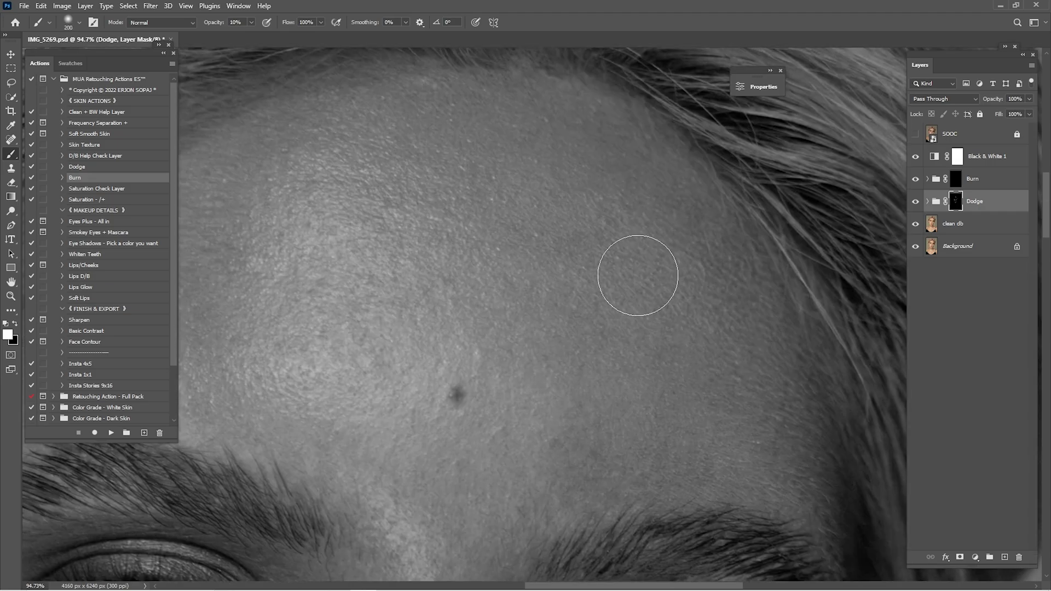
{"action": "key", "text": "bracketright"}
{"action": "key", "text": "bracketright"}
{"action": "scroll", "coordinate": [427, 173], "scroll_direction": "down", "scroll_amount": 10}
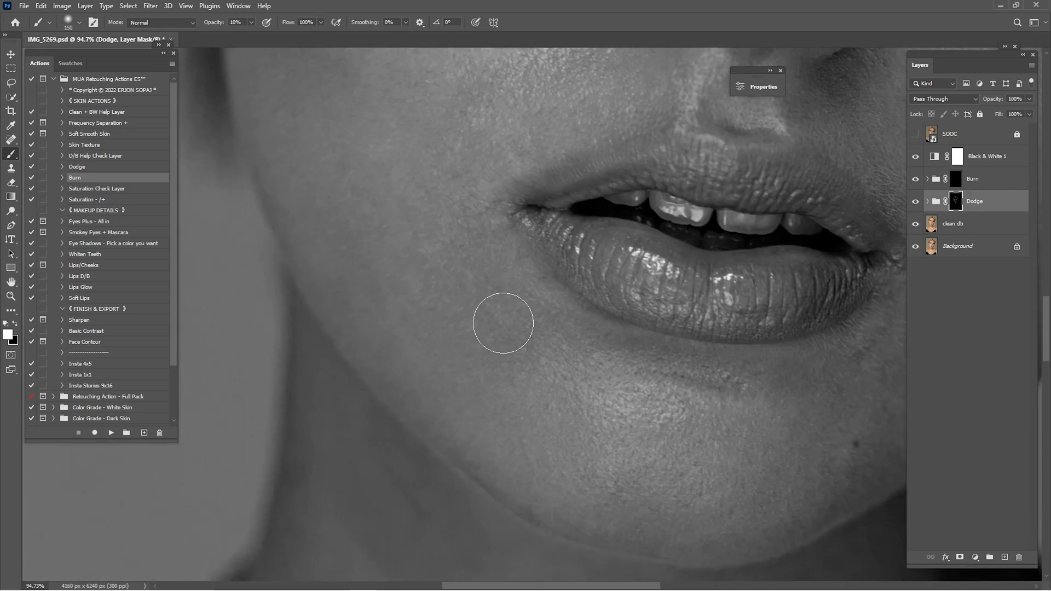
Step: Dodge the larger dark areas of the cheeks and lower face from a wider view, ending with a 200 px brush
{"action": "key", "text": "ctrl+0"}
{"action": "key", "text": "bracketright"}
{"action": "key", "text": "bracketright"}
{"action": "key", "text": "bracketright"}
{"action": "key", "text": "bracketright"}
{"action": "key", "text": "bracketright"}
{"action": "key", "text": "bracketright"}
{"action": "key", "text": "bracketright"}
{"action": "key", "text": "bracketright"}
{"action": "key", "text": "bracketright"}
{"action": "key", "text": "bracketright"}
{"action": "key", "text": "bracketright"}
{"action": "key", "text": "bracketright"}
{"action": "key", "text": "bracketright"}
{"action": "key", "text": "bracketleft"}
{"action": "key", "text": "bracketleft"}
{"action": "left_click_drag", "start_coordinate": [405, 472], "coordinate": [417, 491]}
{"action": "key", "text": "ctrl+space"}
{"action": "key", "text": "bracketleft"}
{"action": "key", "text": "bracketleft"}
{"action": "key", "text": "bracketleft"}
{"action": "key", "text": "bracketleft"}
{"action": "key", "text": "bracketleft"}
{"action": "key", "text": "bracketleft"}
{"action": "key", "text": "bracketleft"}
{"action": "key", "text": "bracketleft"}
{"action": "key", "text": "bracketleft"}
{"action": "key", "text": "bracketleft"}
{"action": "key", "text": "bracketleft"}
{"action": "key", "text": "bracketleft"}
{"action": "mouse_move", "coordinate": [557, 296]}
{"action": "left_mouse_down"}
{"action": "mouse_move", "coordinate": [601, 334]}
{"action": "mouse_move", "coordinate": [528, 328]}
{"action": "left_mouse_up"}
{"action": "key", "text": "bracketright"}
{"action": "key", "text": "bracketright"}
{"action": "key", "text": "bracketright"}
{"action": "key", "text": "bracketright"}
{"action": "key", "text": "bracketright"}
{"action": "key", "text": "bracketright"}
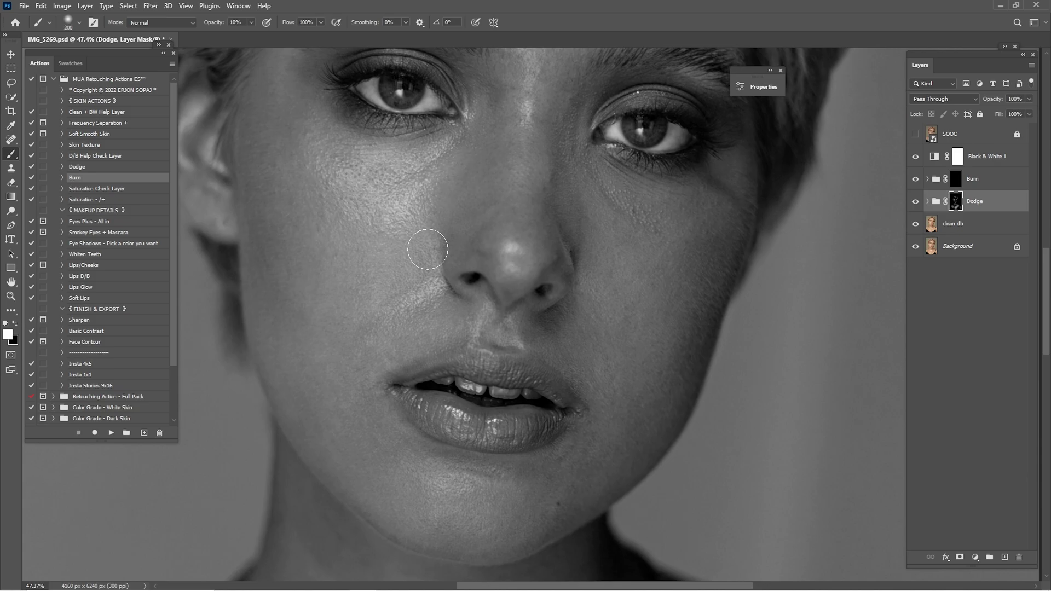
Step: Dodge broad areas of the forehead, temple and shaded cheek, enlarging the brush from 250 to 400 px
{"action": "key", "text": "bracketright"}
{"action": "key", "text": "ctrl+0"}
{"action": "scroll", "coordinate": [537, 165], "scroll_direction": "up", "scroll_amount": 5}
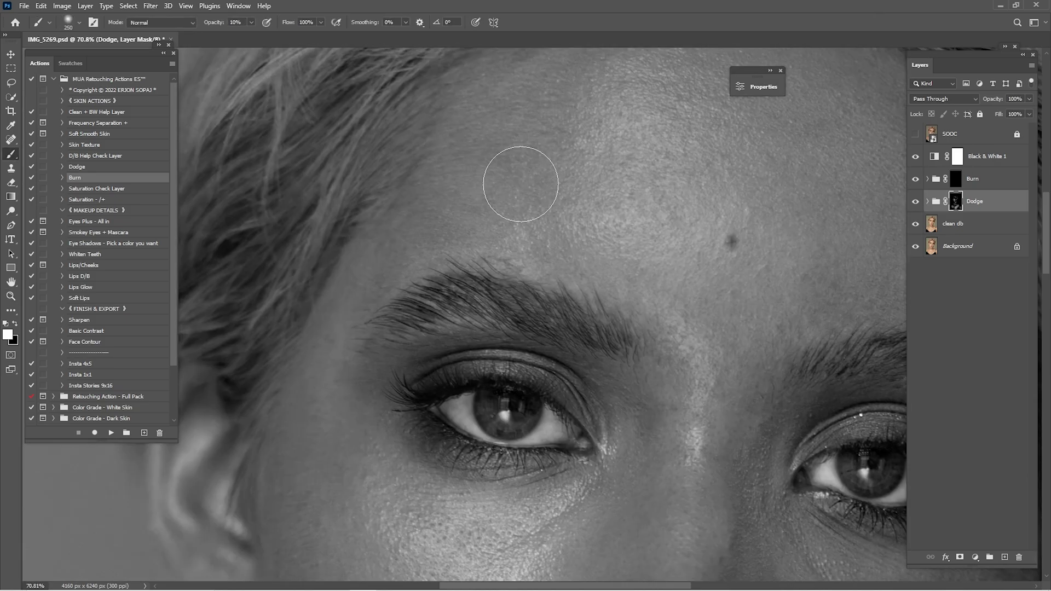
{"action": "scroll", "coordinate": [493, 208], "scroll_direction": "down", "scroll_amount": 4}
{"action": "key", "text": "bracketright"}
{"action": "key", "text": "bracketright"}
{"action": "left_click_drag", "start_coordinate": [556, 409], "coordinate": [564, 284]}
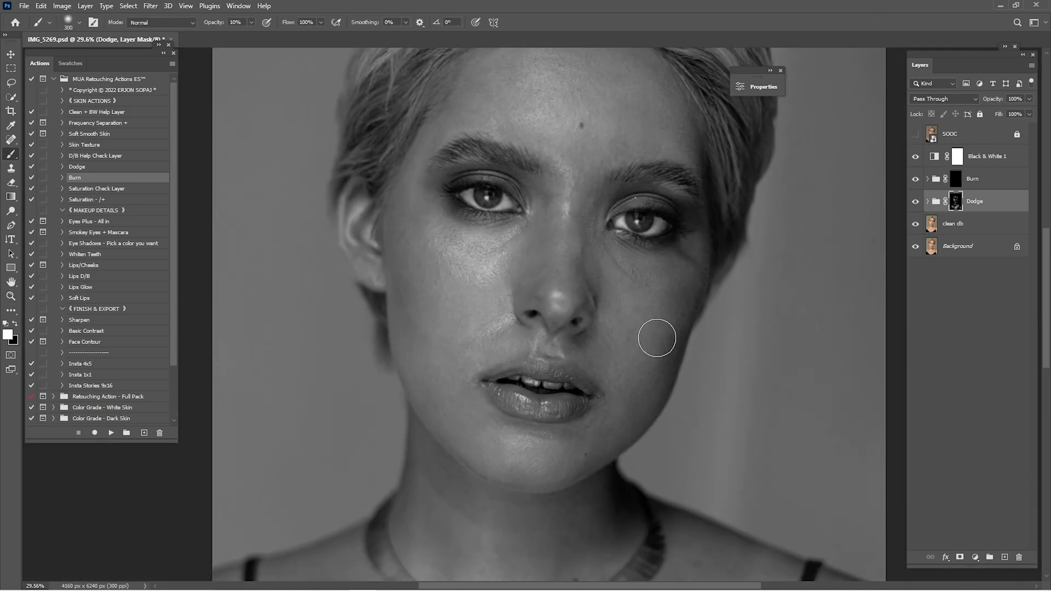
{"action": "key", "text": "ctrl+0"}
{"action": "key", "text": "bracketright"}
Step: Hide the Black & White 1 layer and compare the color portrait with and without the Dodge group
{"action": "left_click", "coordinate": [915, 156]}
{"action": "left_click", "coordinate": [916, 202]}
{"action": "left_click", "coordinate": [916, 202]}
{"action": "left_click", "coordinate": [916, 202]}
{"action": "left_click", "coordinate": [916, 202]}
{"action": "left_click", "coordinate": [916, 202]}
{"action": "left_click", "coordinate": [916, 203]}
Step: Inspect the adjustment layers inside the Dodge group, collapse it and check its before-and-after effect again
{"action": "left_click", "coordinate": [928, 202]}
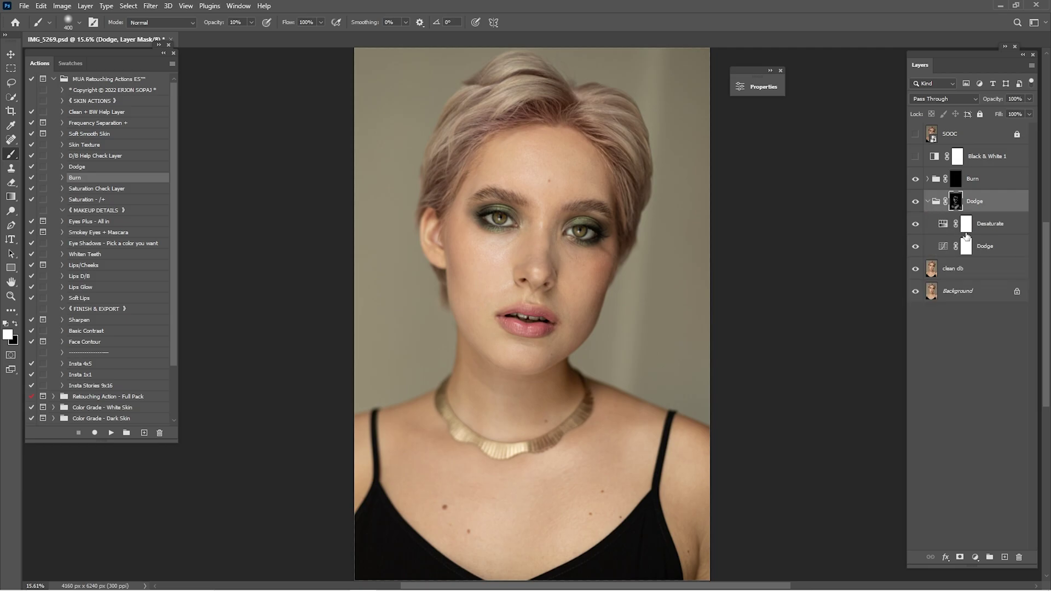
{"action": "left_click", "coordinate": [934, 227]}
{"action": "left_click", "coordinate": [927, 202]}
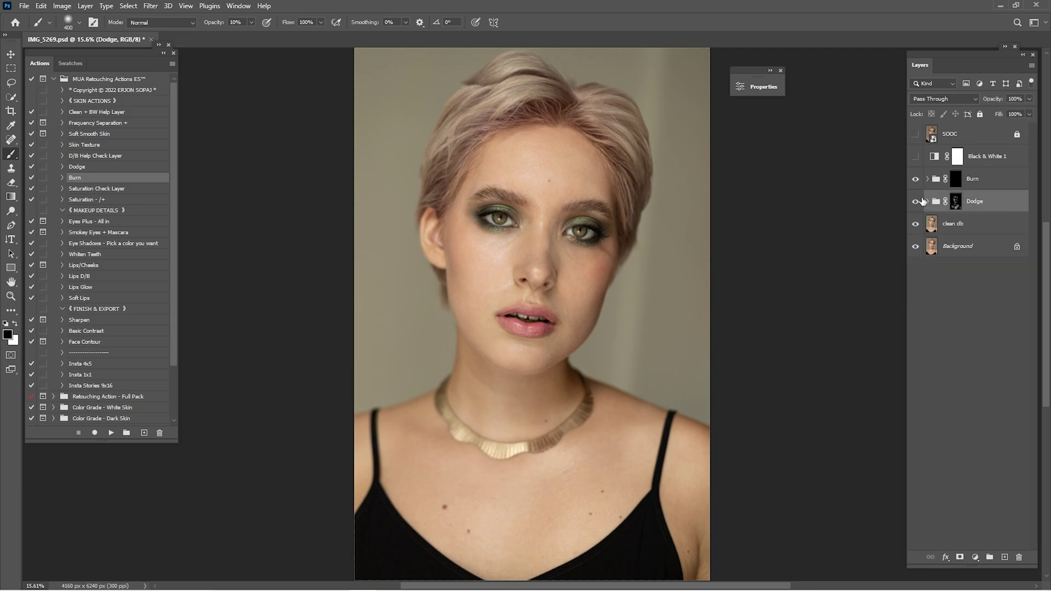
{"action": "left_click", "coordinate": [916, 202]}
{"action": "left_click", "coordinate": [915, 203]}
{"action": "left_click", "coordinate": [916, 203]}
{"action": "left_click", "coordinate": [916, 203]}
{"action": "left_click", "coordinate": [916, 205]}
{"action": "left_click", "coordinate": [916, 204]}
{"action": "left_click", "coordinate": [916, 205]}
{"action": "left_click", "coordinate": [916, 205]}
Step: Activate the Burn group's mask with white as foreground, show Black & White 1 and bring the cheek into close-up for the Brush
{"action": "left_click", "coordinate": [956, 179]}
{"action": "key", "text": "x"}
{"action": "left_click", "coordinate": [916, 157]}
{"action": "key", "text": "z"}
{"action": "left_click_drag", "start_coordinate": [622, 223], "coordinate": [685, 264]}
{"action": "key", "text": "b"}
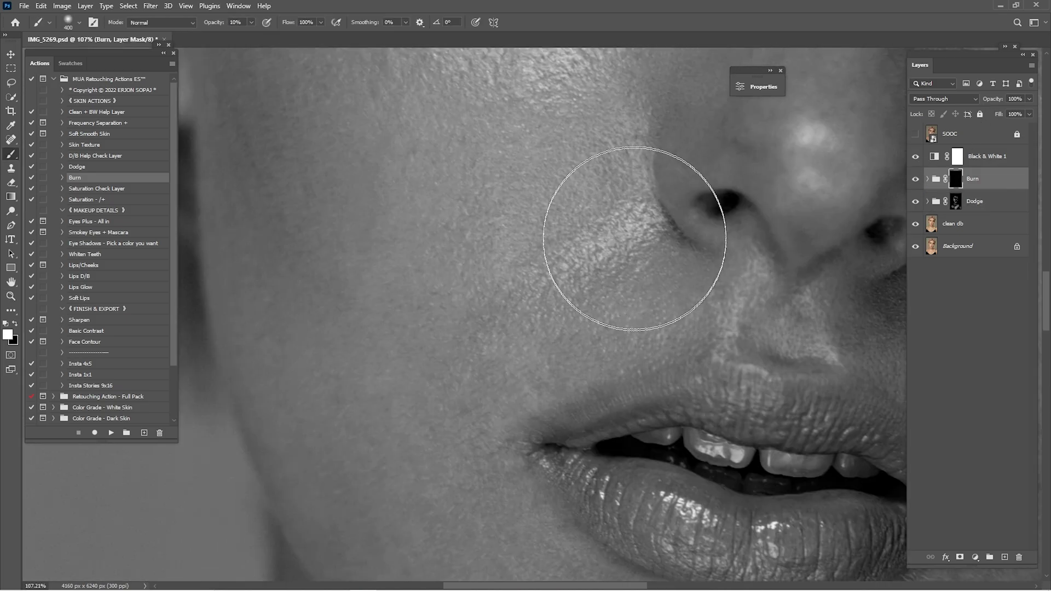
Step: Burn the bright highlights on the cheek beside the nose and under the eye, using brushes of 90 to 175 px
{"action": "scroll", "coordinate": [630, 232], "scroll_direction": "up", "scroll_amount": 5}
{"action": "key", "text": "bracketright"}
{"action": "key", "text": "bracketright"}
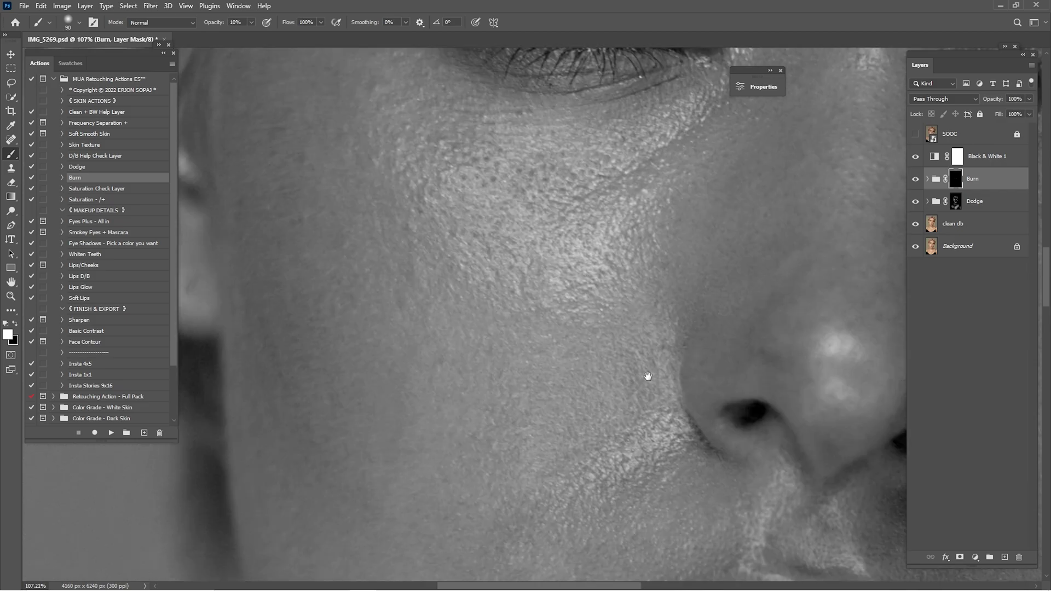
{"action": "scroll", "coordinate": [630, 235], "scroll_direction": "up", "scroll_amount": 2}
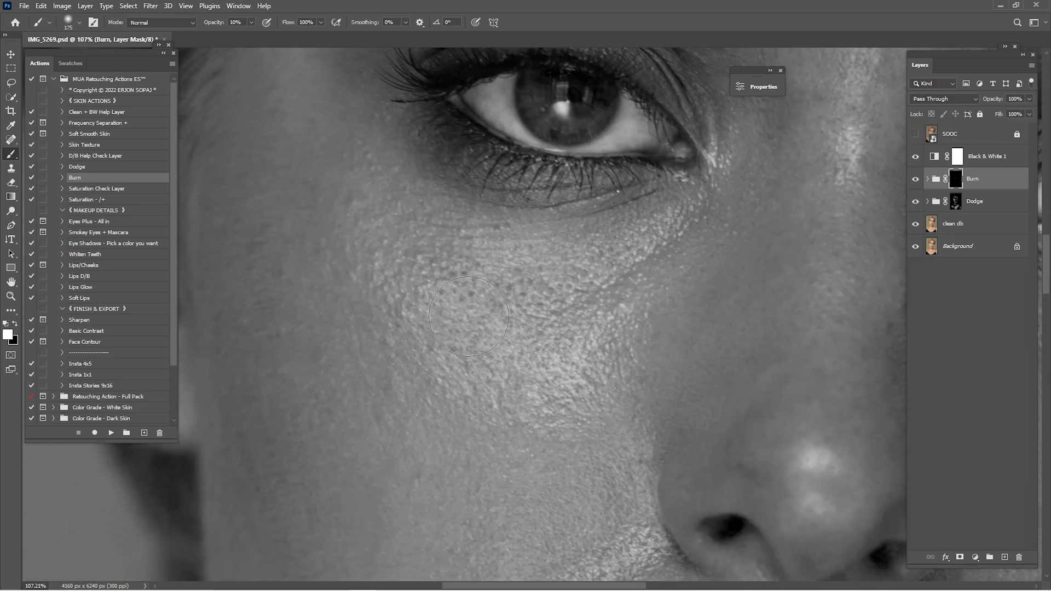
{"action": "key", "text": "z"}
{"action": "left_click_drag", "start_coordinate": [645, 219], "coordinate": [630, 222]}
{"action": "left_click_drag", "start_coordinate": [608, 263], "coordinate": [621, 268]}
{"action": "key", "text": "b"}
{"action": "key", "text": "bracketleft"}
{"action": "key", "text": "bracketleft"}
Step: Burn the bright areas in the middle of the forehead and between the eyebrows with a 250 px brush
{"action": "left_click_drag", "start_coordinate": [612, 164], "coordinate": [621, 416]}
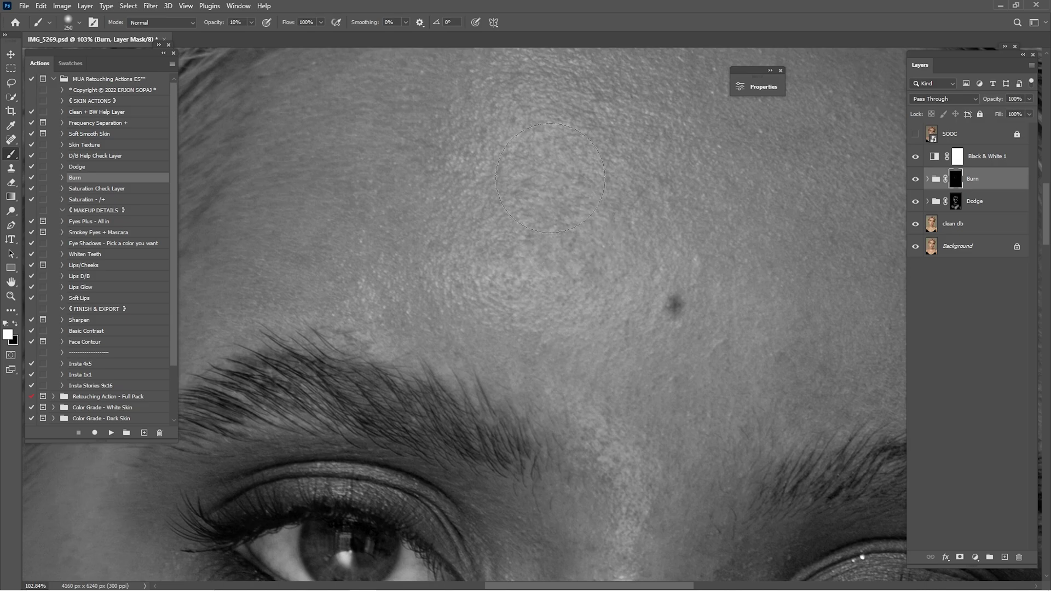
{"action": "left_click_drag", "start_coordinate": [585, 223], "coordinate": [590, 270]}
{"action": "left_click_drag", "start_coordinate": [619, 493], "coordinate": [564, 179]}
{"action": "key", "text": "bracketleft"}
{"action": "left_click_drag", "start_coordinate": [748, 469], "coordinate": [547, 197]}
Step: Burn the highlights on the nose tip, upper lip area and around the mouth, reducing the brush from 90 to 50 px
{"action": "scroll", "coordinate": [547, 197], "scroll_direction": "down", "scroll_amount": 3}
{"action": "scroll", "coordinate": [530, 246], "scroll_direction": "left", "scroll_amount": 3}
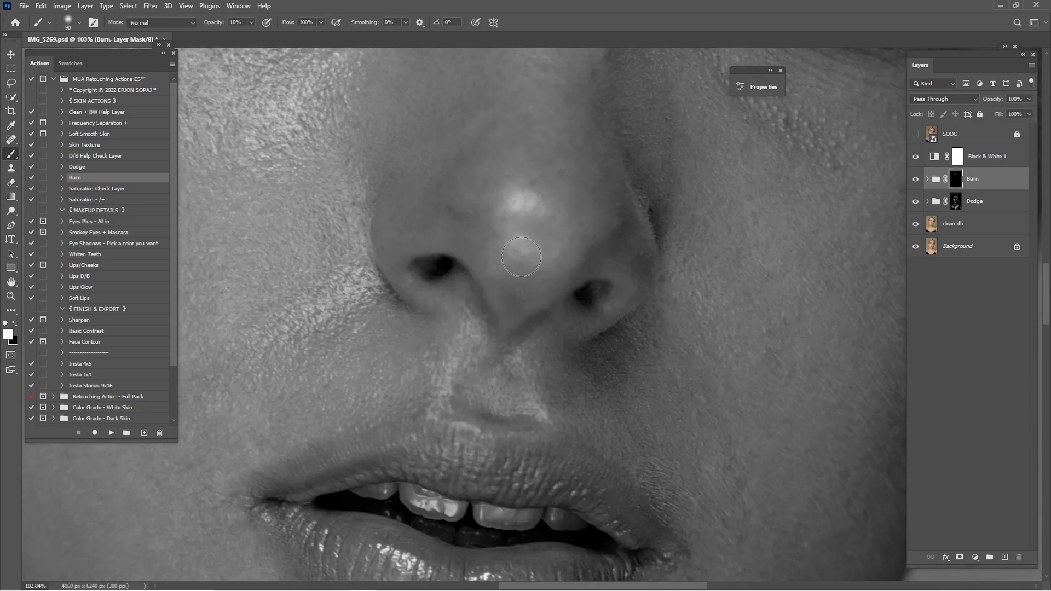
{"action": "scroll", "coordinate": [542, 274], "scroll_direction": "down", "scroll_amount": 5}
{"action": "key", "text": "bracketright"}
{"action": "key", "text": "bracketright"}
{"action": "key", "text": "bracketright"}
{"action": "scroll", "coordinate": [411, 402], "scroll_direction": "up", "scroll_amount": 5}
{"action": "scroll", "coordinate": [611, 215], "scroll_direction": "left", "scroll_amount": 4}
{"action": "key", "text": "bracketleft"}
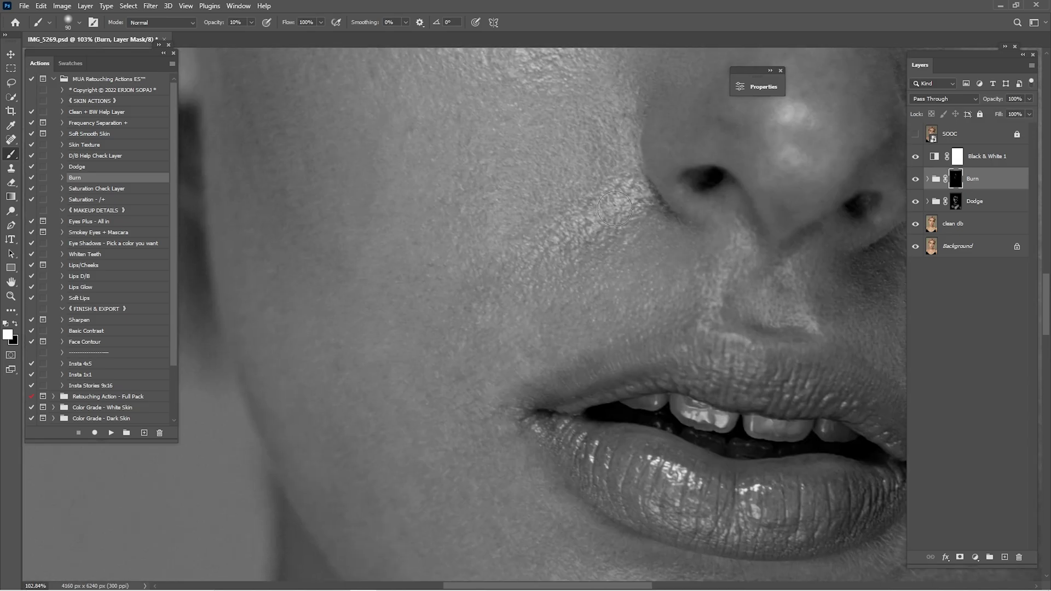
{"action": "left_click_drag", "start_coordinate": [728, 278], "coordinate": [547, 407]}
{"action": "key", "text": "bracketleft"}
Step: Compare the whole black-and-white portrait with and without the Burn group
{"action": "key", "text": "ctrl+0"}
{"action": "left_click", "coordinate": [915, 179]}
{"action": "left_click", "coordinate": [915, 179]}
{"action": "left_click", "coordinate": [916, 179]}
{"action": "left_click", "coordinate": [915, 179]}
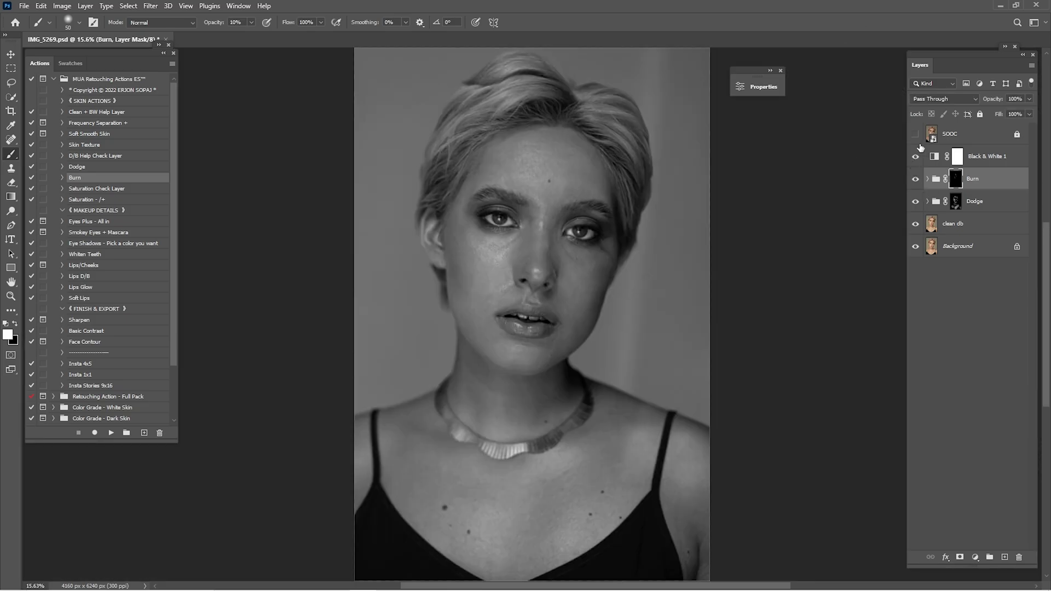
Step: Hide the Black & White 1 layer, check the Burn group's effect in color and set its opacity to 77%
{"action": "left_click", "coordinate": [915, 158]}
{"action": "left_click", "coordinate": [916, 179]}
{"action": "left_click", "coordinate": [916, 179]}
{"action": "left_click", "coordinate": [916, 179]}
{"action": "left_click", "coordinate": [916, 179]}
{"action": "left_click_drag", "start_coordinate": [995, 100], "coordinate": [985, 105]}
{"action": "left_click", "coordinate": [956, 179]}
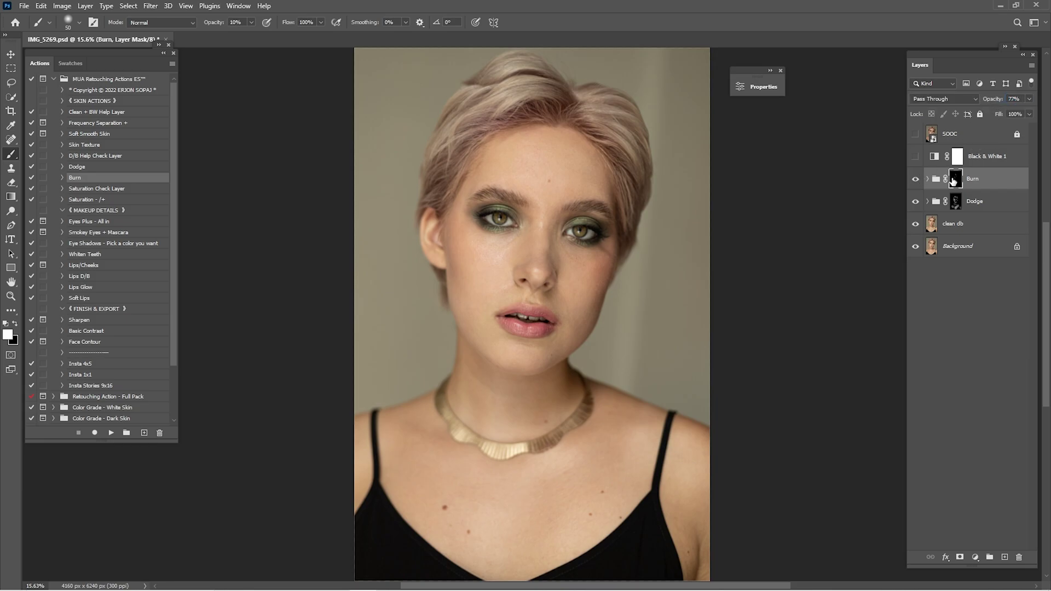
Step: Compare the retouched portrait with the original by toggling the SOOC layer's visibility, leaving it hidden
{"action": "left_click", "coordinate": [917, 136]}
{"action": "left_click", "coordinate": [916, 136]}
{"action": "left_click", "coordinate": [916, 136]}
{"action": "left_click", "coordinate": [916, 136]}
{"action": "left_click", "coordinate": [917, 136]}
{"action": "left_click", "coordinate": [916, 136]}
Step: Merge the Burn group, Dodge group and clean db layer into one layer and name it clean db
{"action": "left_click", "coordinate": [961, 225], "text": "shift"}
{"action": "right_click", "coordinate": [976, 202]}
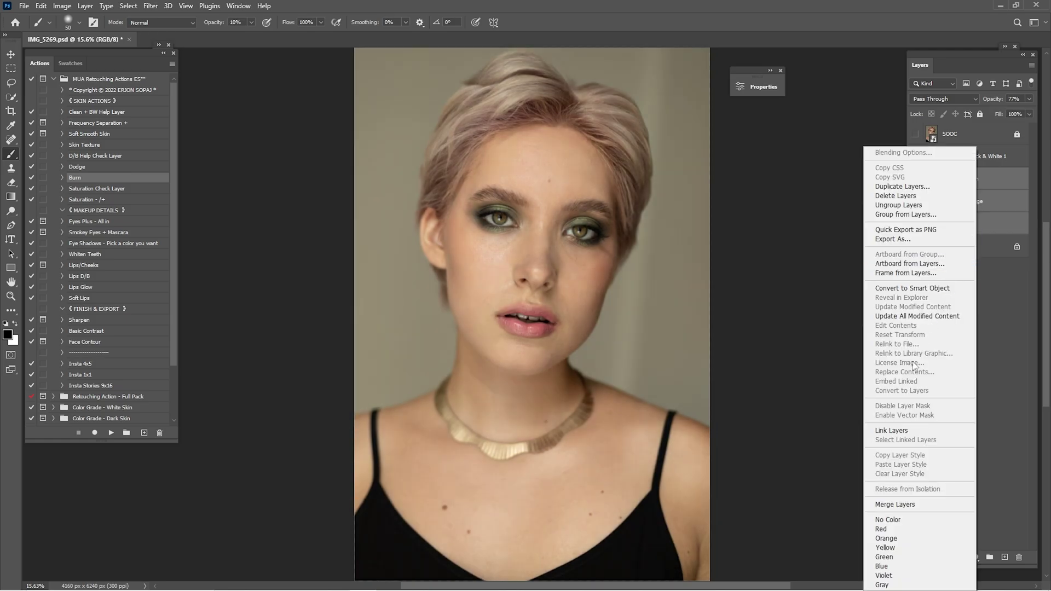
{"action": "left_click", "coordinate": [899, 505]}
{"action": "double_click", "coordinate": [948, 181]}
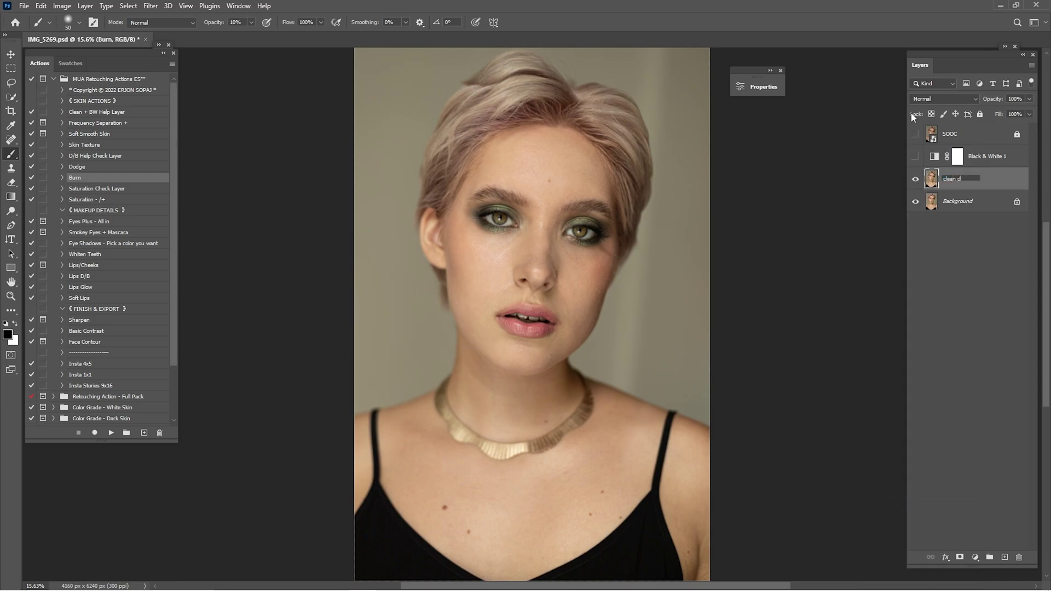
{"action": "key", "text": "Return"}
Step: Compare the portrait with and without the merged clean db layer, leaving it visible
{"action": "left_click", "coordinate": [915, 180]}
{"action": "left_click", "coordinate": [915, 181]}
{"action": "left_click", "coordinate": [915, 183]}
{"action": "left_click", "coordinate": [916, 184]}
{"action": "left_click", "coordinate": [915, 184]}
{"action": "left_click", "coordinate": [915, 184]}
{"action": "left_click", "coordinate": [916, 185]}
{"action": "left_click", "coordinate": [915, 185]}
Step: Run the Frequency Separation + action, lower its Gaussian Blur radius to 0.1 pixels and frame the eye and cheek in the 25% preview
{"action": "left_click", "coordinate": [98, 124]}
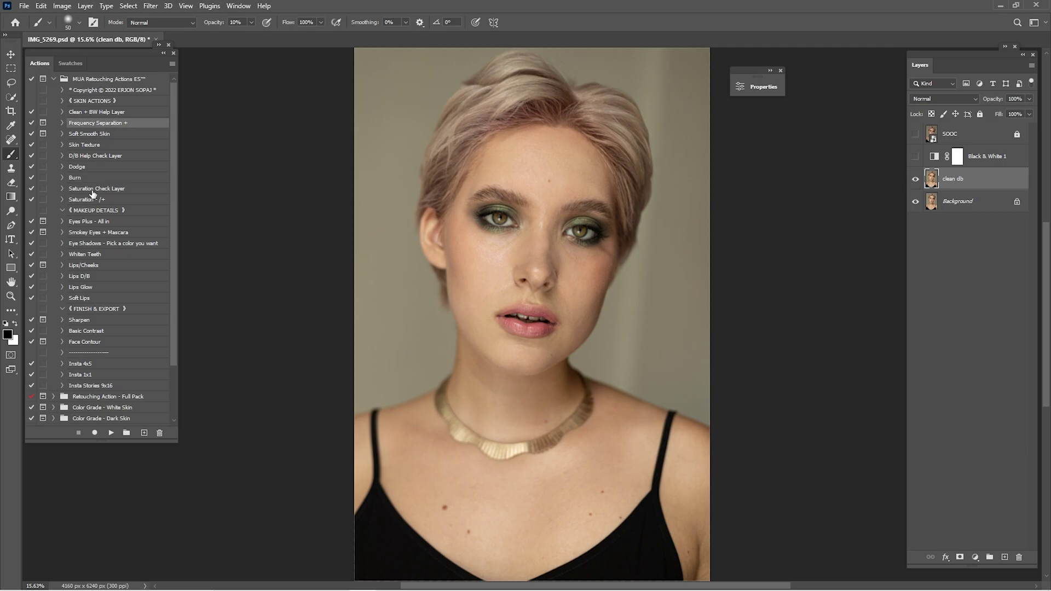
{"action": "left_click", "coordinate": [111, 432]}
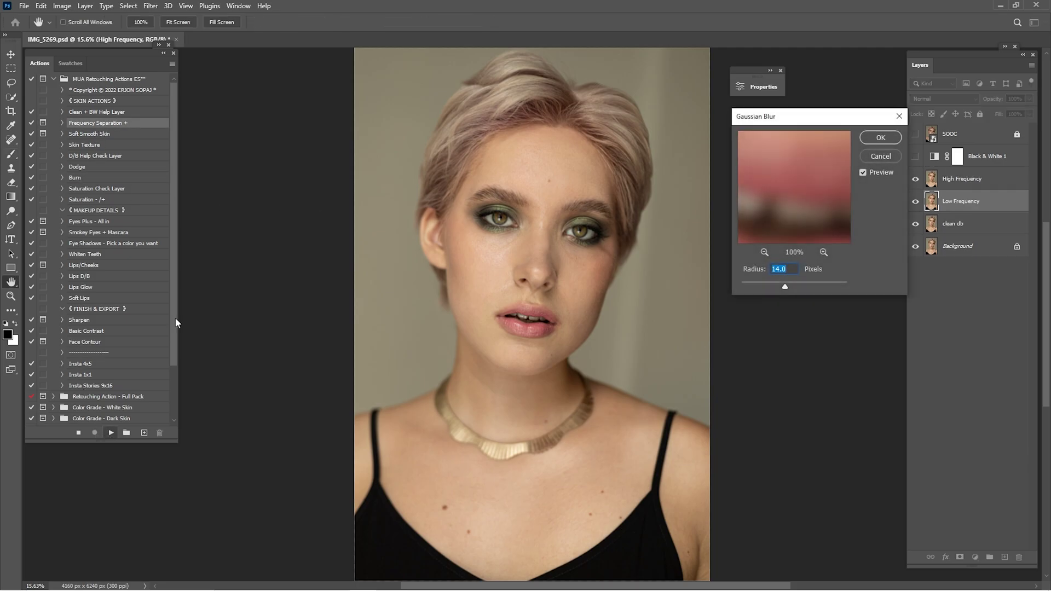
{"action": "left_click_drag", "start_coordinate": [765, 287], "coordinate": [736, 300]}
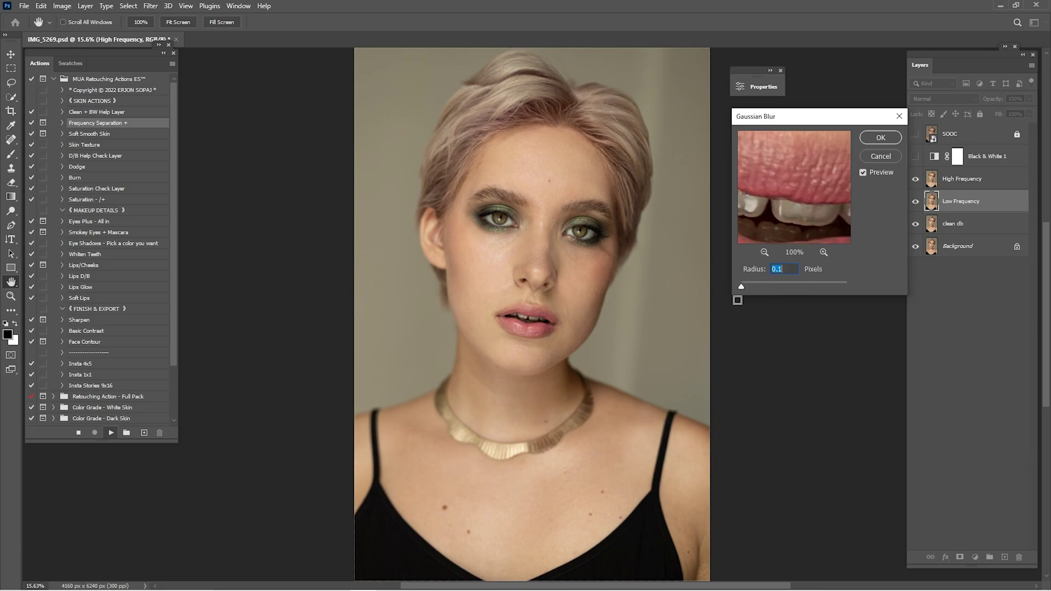
{"action": "left_click", "coordinate": [764, 252]}
{"action": "left_click", "coordinate": [765, 252]}
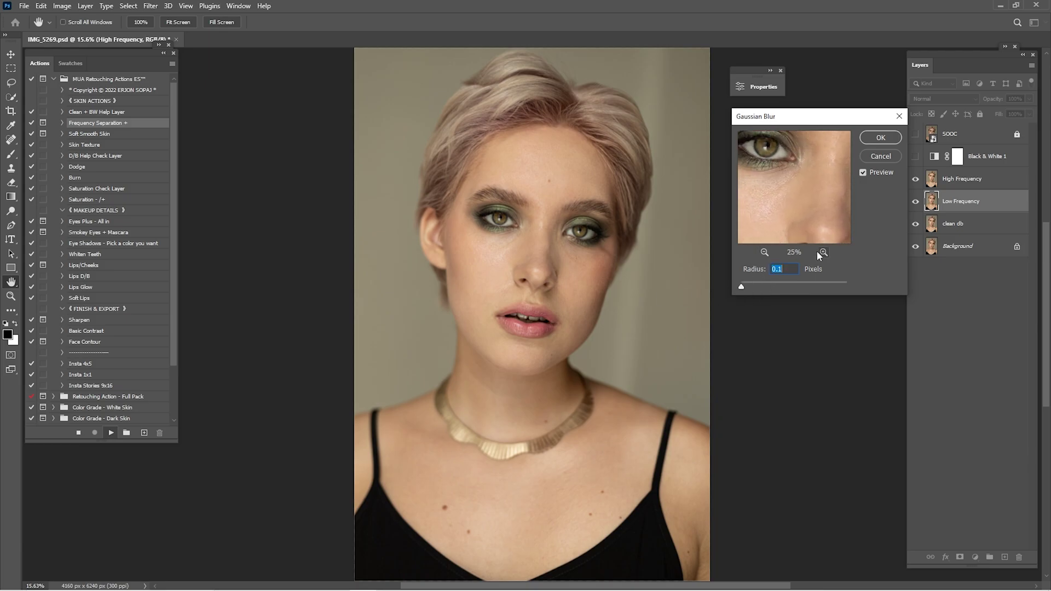
{"action": "left_click", "coordinate": [766, 252]}
{"action": "left_click_drag", "start_coordinate": [775, 222], "coordinate": [810, 194]}
{"action": "left_click", "coordinate": [824, 253]}
{"action": "left_click", "coordinate": [825, 252]}
{"action": "left_click", "coordinate": [766, 252]}
{"action": "left_click", "coordinate": [766, 252]}
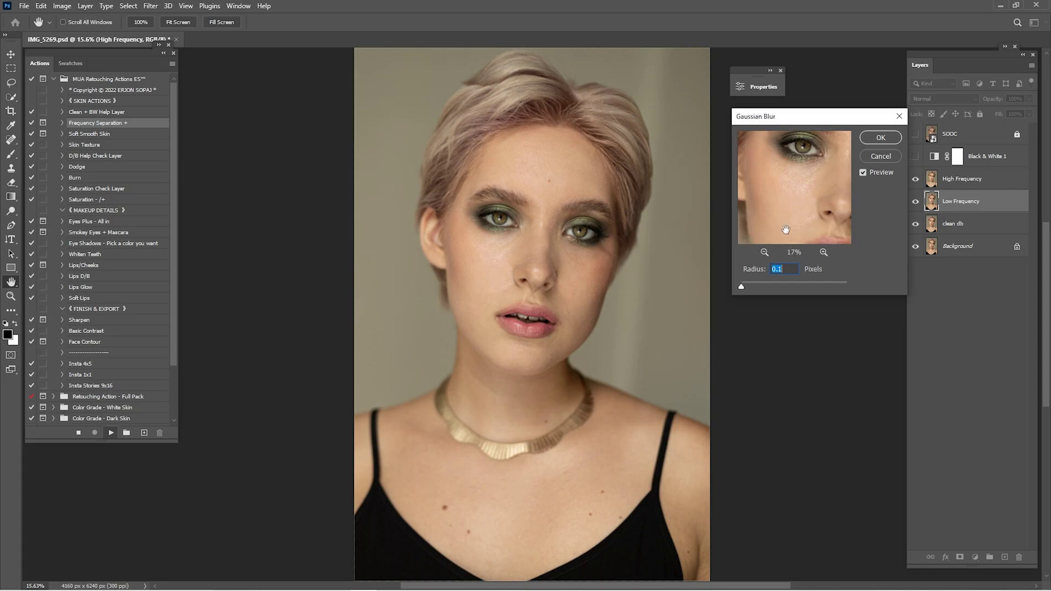
{"action": "left_click", "coordinate": [825, 252]}
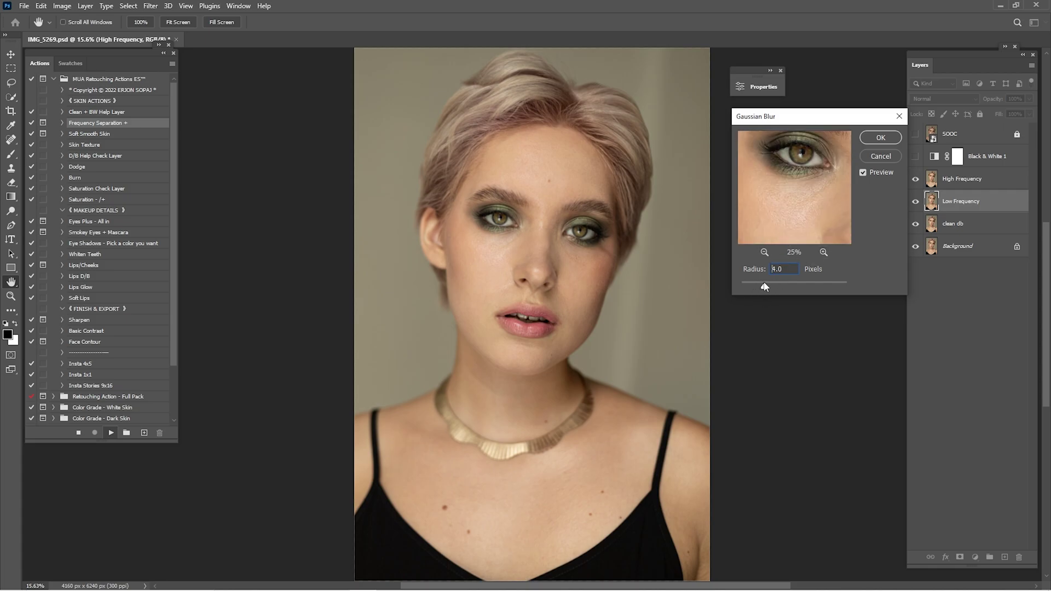
Step: Set the Gaussian Blur radius to 7.6 pixels, check the whole face in the preview and apply it
{"action": "left_click_drag", "start_coordinate": [767, 286], "coordinate": [772, 285]}
{"action": "left_click", "coordinate": [765, 253]}
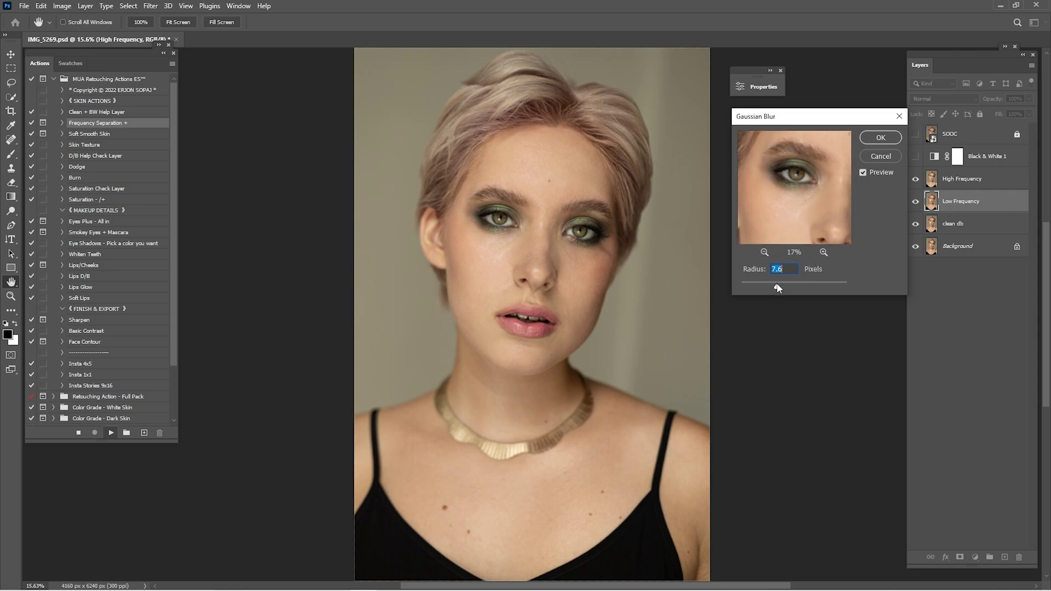
{"action": "left_click", "coordinate": [764, 253]}
{"action": "left_click", "coordinate": [765, 252]}
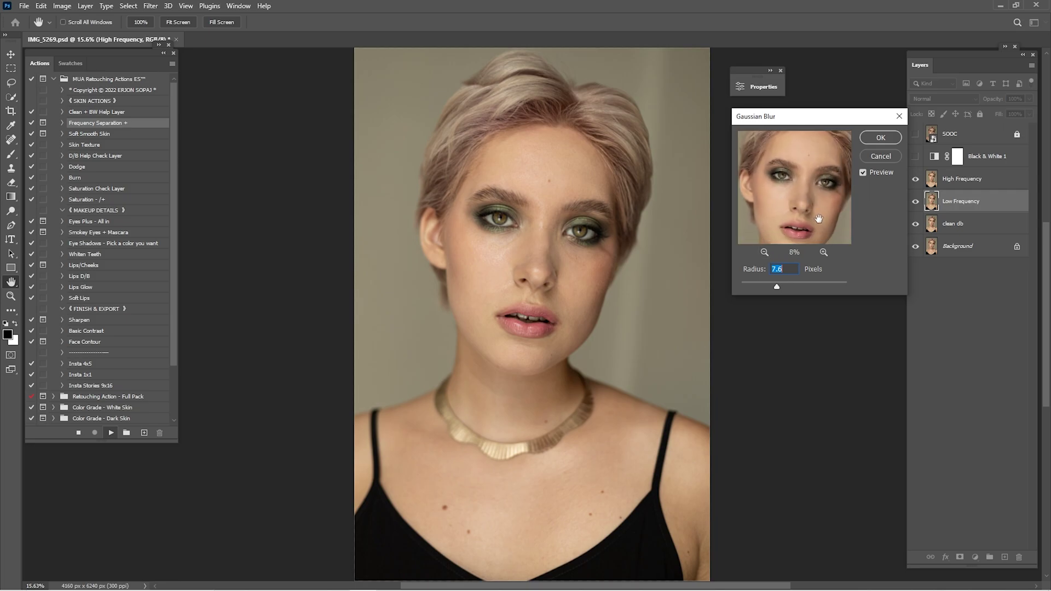
{"action": "key", "text": "Return"}
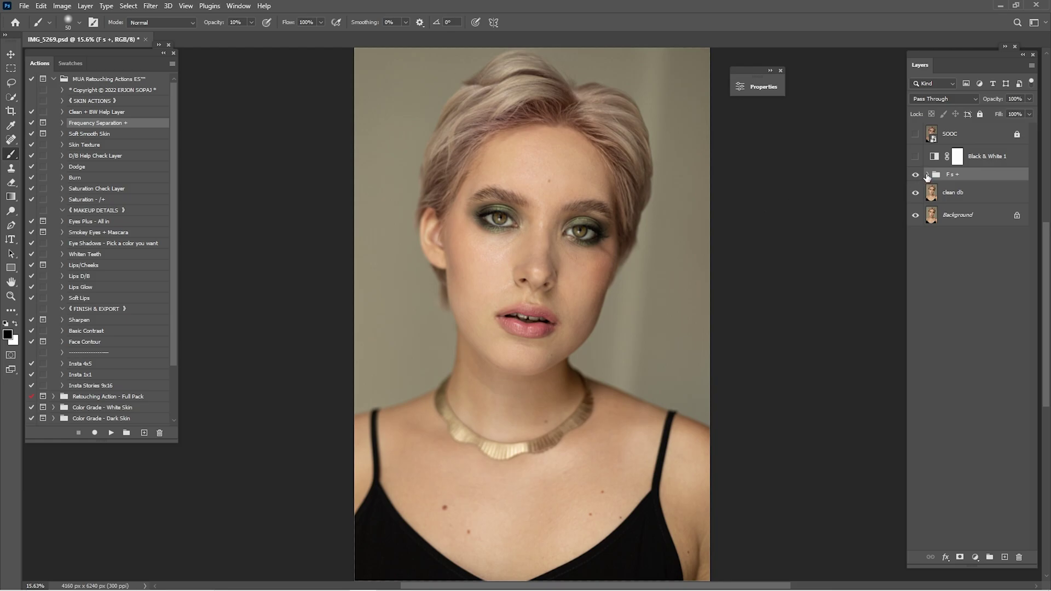
Step: Select the Low Frequency copy layer in the F s + group and set up the Mixer Brush with 10% Wet
{"action": "left_click", "coordinate": [928, 175]}
{"action": "left_click", "coordinate": [972, 239]}
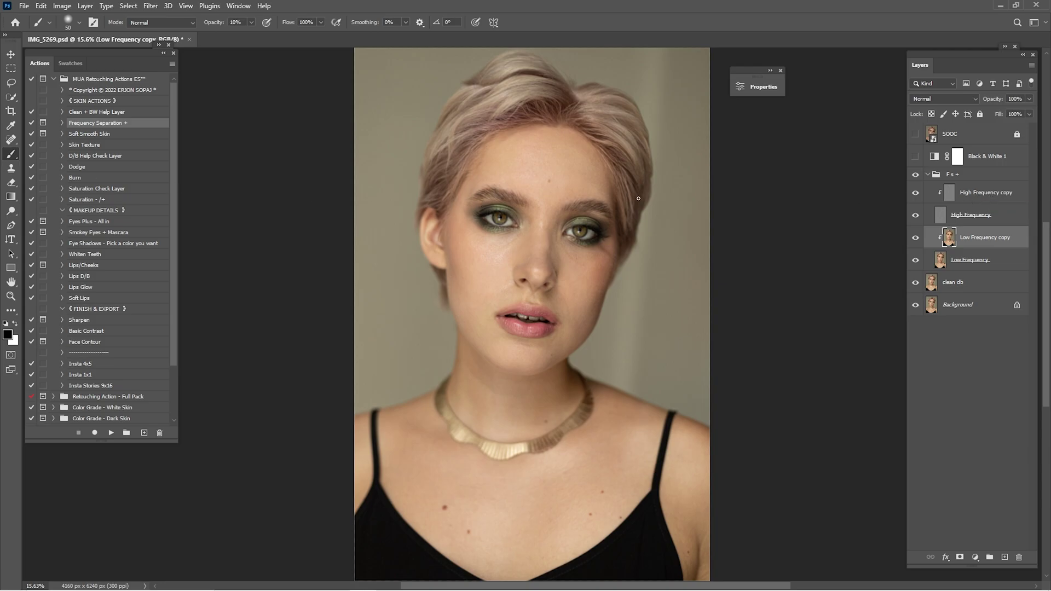
{"action": "right_click", "coordinate": [16, 157]}
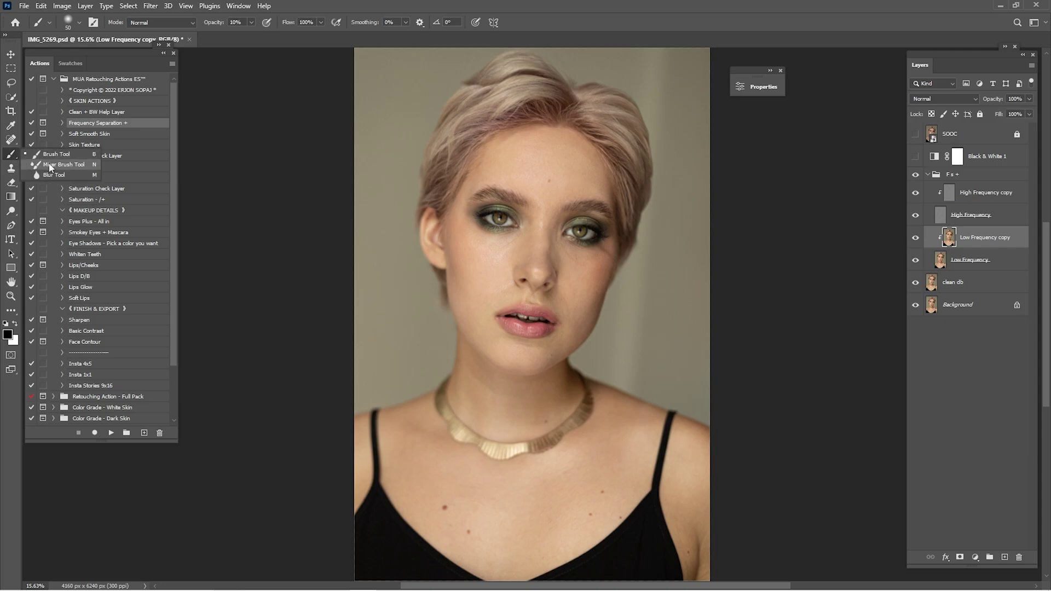
{"action": "left_click", "coordinate": [55, 177]}
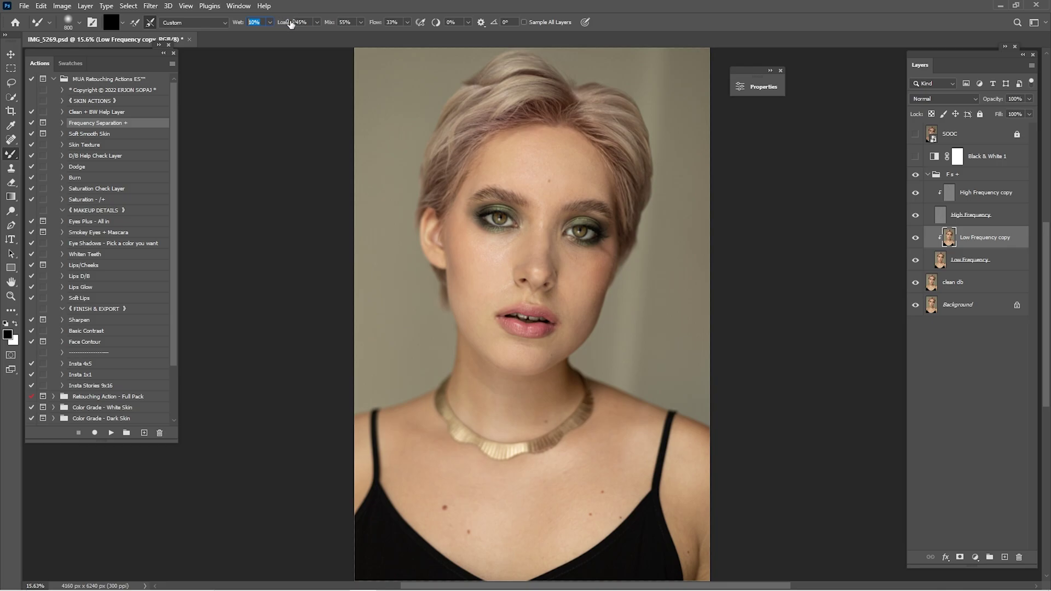
{"action": "key", "text": "Tab"}
Step: Hide the High Frequency layer and bring the forehead into close-up for the Mixer Brush
{"action": "key", "text": "z"}
{"action": "left_click_drag", "start_coordinate": [543, 168], "coordinate": [594, 172]}
{"action": "key", "text": "b"}
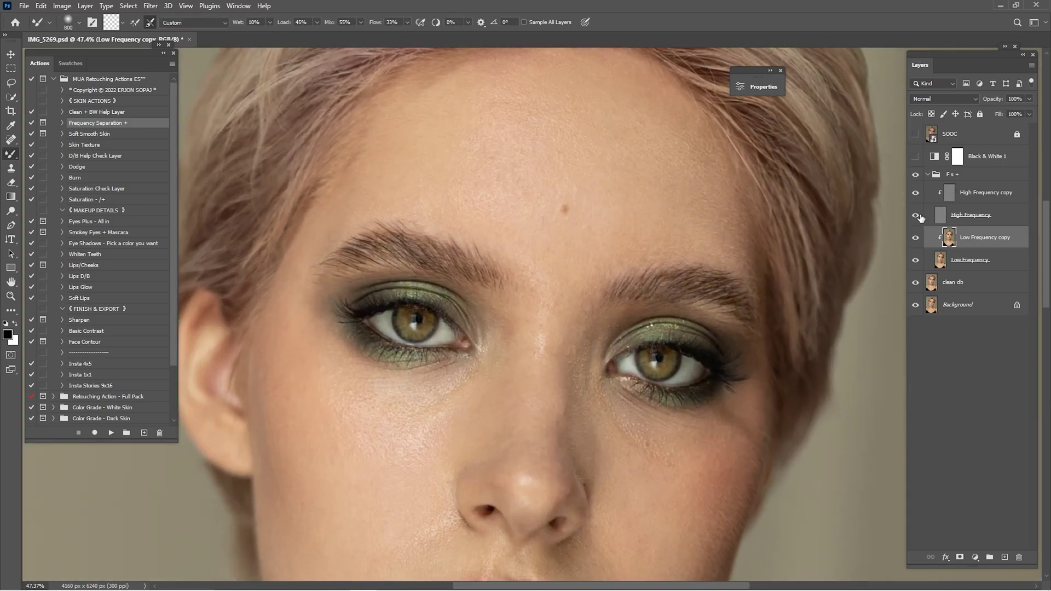
{"action": "left_click", "coordinate": [916, 214]}
{"action": "scroll", "coordinate": [641, 241], "scroll_direction": "up", "scroll_amount": 2}
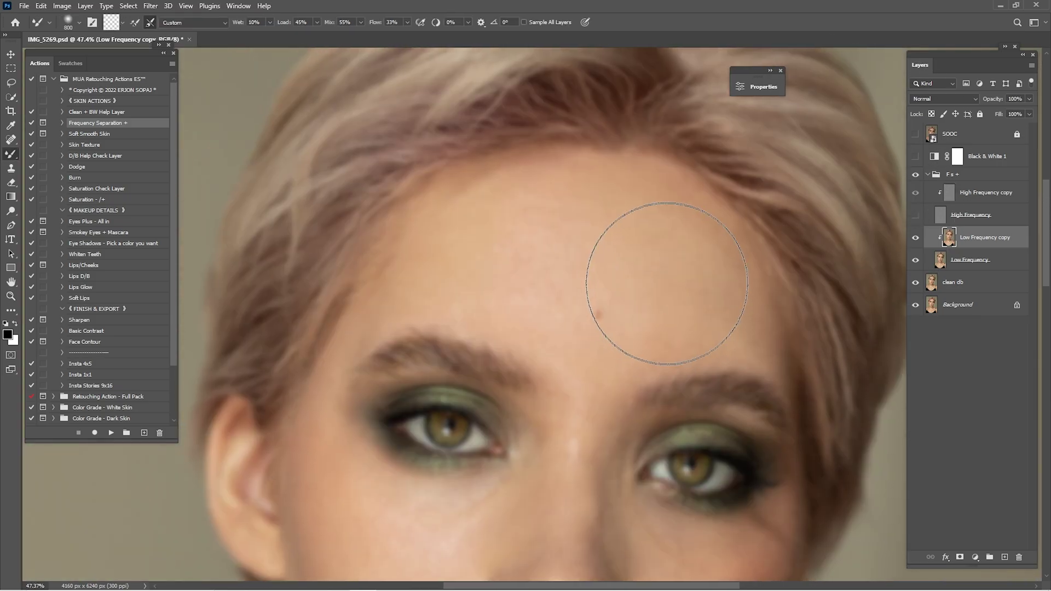
Step: Show the Black & White 1 help layer and blend the forehead tones with a 500 px Mixer Brush
{"action": "key", "text": "bracketleft"}
{"action": "key", "text": "bracketleft"}
{"action": "mouse_move", "coordinate": [504, 192]}
{"action": "left_mouse_down"}
{"action": "mouse_move", "coordinate": [497, 253]}
{"action": "mouse_move", "coordinate": [521, 211]}
{"action": "left_mouse_up"}
{"action": "key", "text": "ctrl+z"}
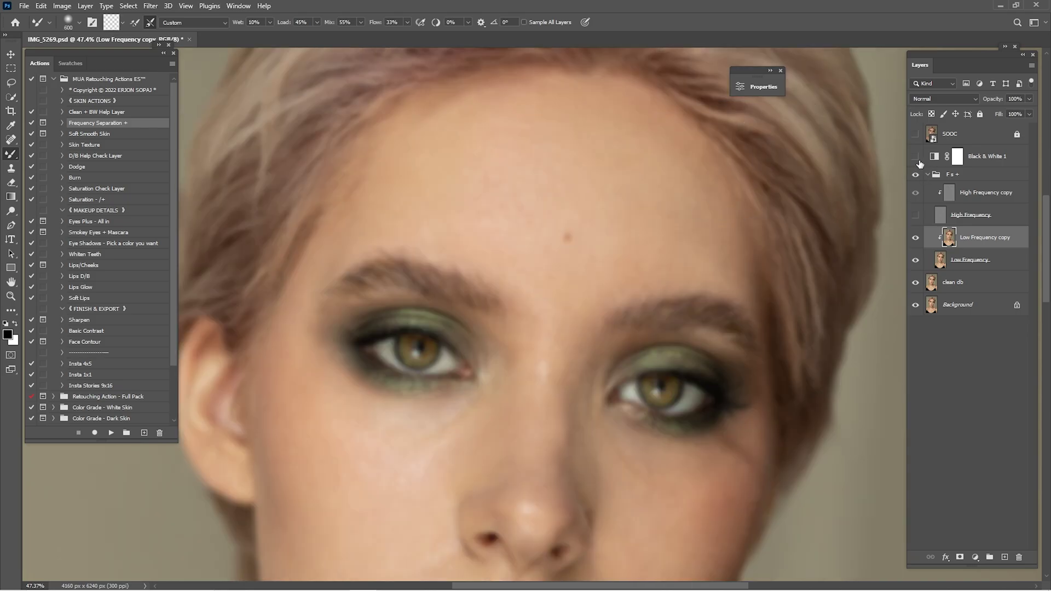
{"action": "left_click", "coordinate": [916, 157]}
{"action": "key", "text": "bracketleft"}
{"action": "mouse_move", "coordinate": [476, 178]}
{"action": "left_mouse_down"}
{"action": "mouse_move", "coordinate": [488, 197]}
{"action": "mouse_move", "coordinate": [477, 163]}
{"action": "left_mouse_up"}
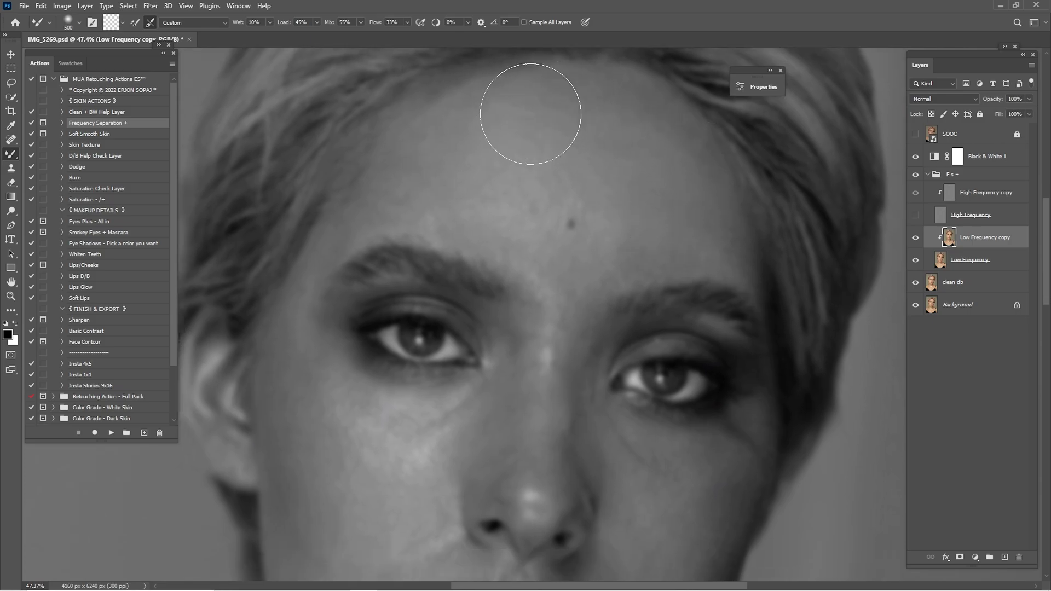
{"action": "left_click_drag", "start_coordinate": [556, 172], "coordinate": [524, 150]}
Step: Blend the tones of the lit cheek beneath the eye and the forehead with a 400 px Mixer Brush
{"action": "left_click_drag", "start_coordinate": [386, 264], "coordinate": [524, 155]}
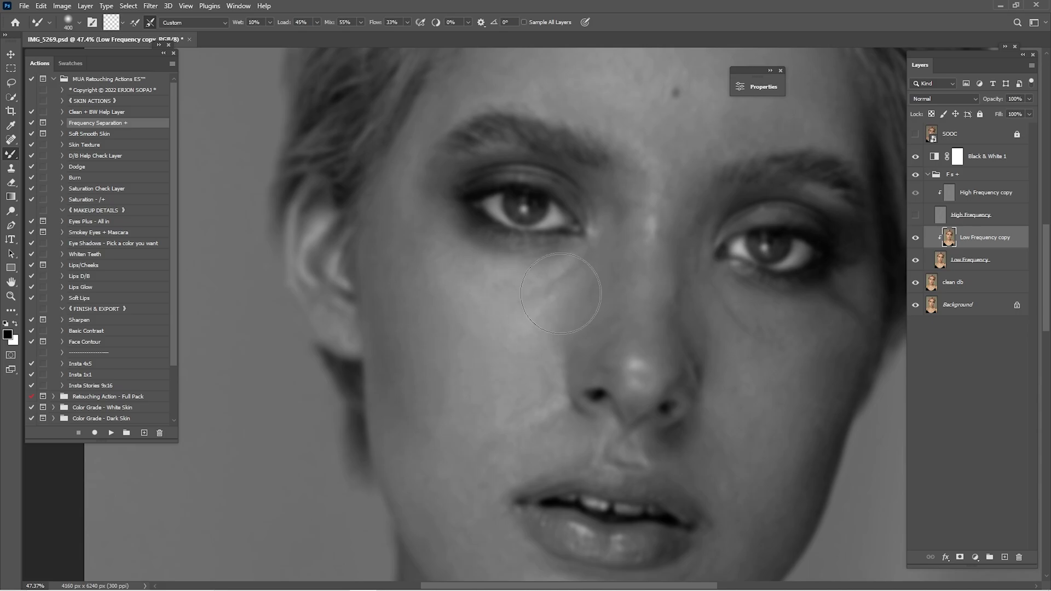
{"action": "scroll", "coordinate": [548, 370], "scroll_direction": "up", "scroll_amount": 2}
{"action": "scroll", "coordinate": [548, 371], "scroll_direction": "right", "scroll_amount": 2}
{"action": "scroll", "coordinate": [548, 371], "scroll_direction": "up", "scroll_amount": 2}
{"action": "key", "text": "bracketleft"}
{"action": "key", "text": "bracketleft"}
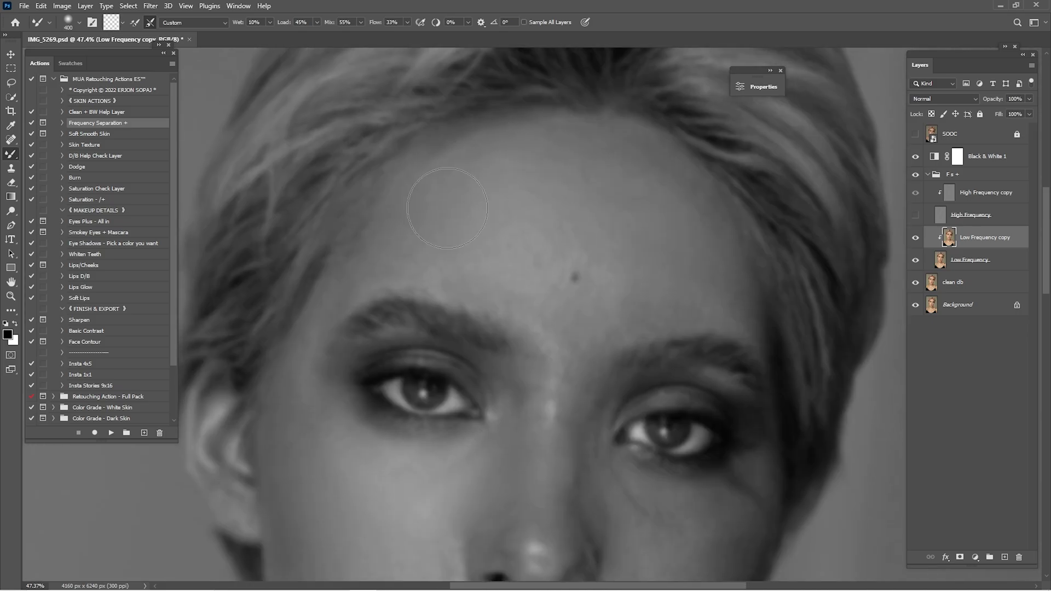
Step: Smooth the shaded cheek beneath the eye and beside the nose with a 250 px Mixer Brush
{"action": "scroll", "coordinate": [559, 321], "scroll_direction": "down", "scroll_amount": 4}
{"action": "key", "text": "bracketright"}
{"action": "key", "text": "bracketright"}
{"action": "mouse_move", "coordinate": [657, 359]}
{"action": "left_mouse_down"}
{"action": "mouse_move", "coordinate": [632, 245]}
{"action": "mouse_move", "coordinate": [617, 347]}
{"action": "left_mouse_up"}
{"action": "key", "text": "bracketleft"}
{"action": "key", "text": "bracketleft"}
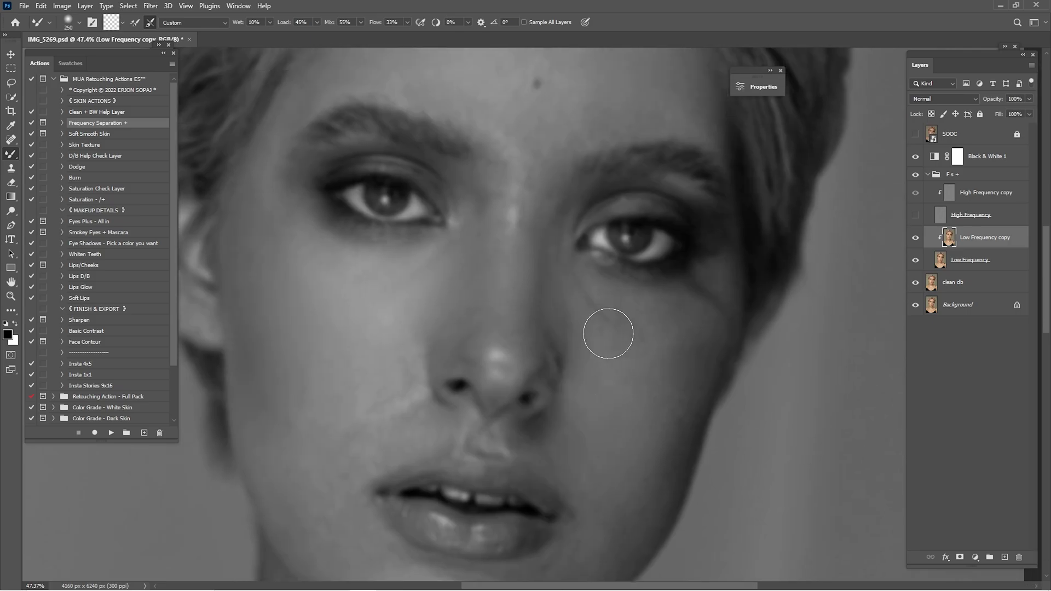
{"action": "left_click_drag", "start_coordinate": [581, 396], "coordinate": [715, 272]}
Step: Blend the jaw, the cheek beside the mouth corner and the area between the brows with a 400 px Mixer Brush
{"action": "key", "text": "bracketright"}
{"action": "key", "text": "bracketright"}
{"action": "key", "text": "bracketright"}
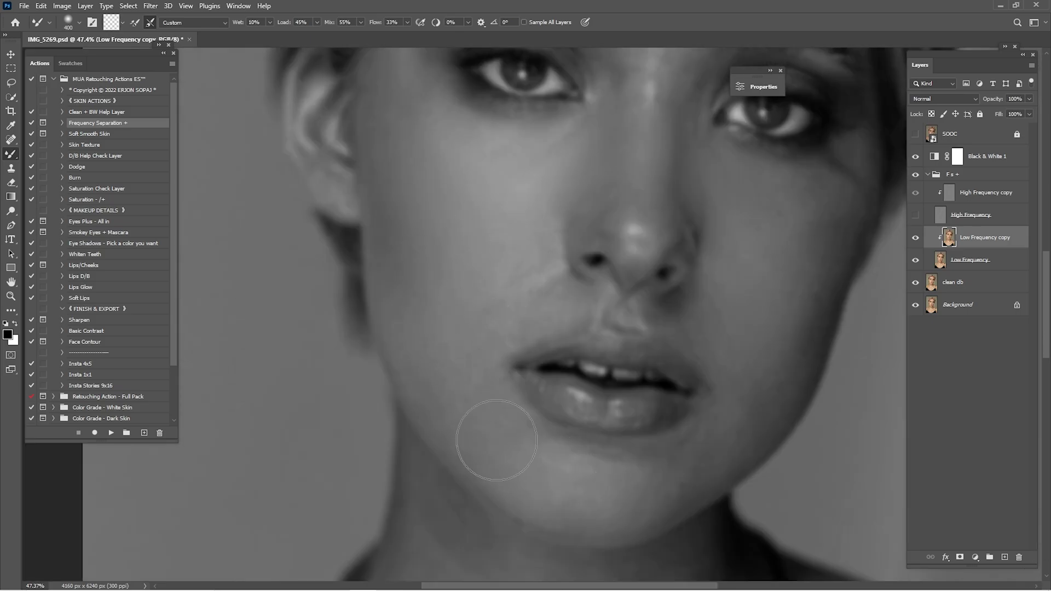
{"action": "scroll", "coordinate": [566, 278], "scroll_direction": "up", "scroll_amount": 3}
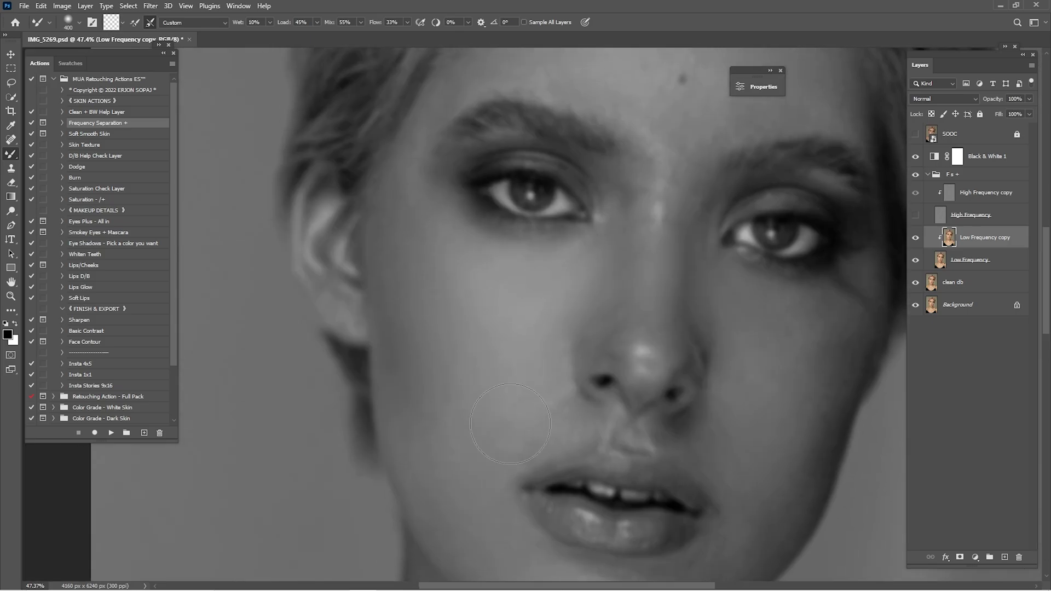
{"action": "scroll", "coordinate": [458, 211], "scroll_direction": "down", "scroll_amount": 4}
{"action": "scroll", "coordinate": [709, 281], "scroll_direction": "up", "scroll_amount": 4}
{"action": "scroll", "coordinate": [708, 281], "scroll_direction": "right", "scroll_amount": 2}
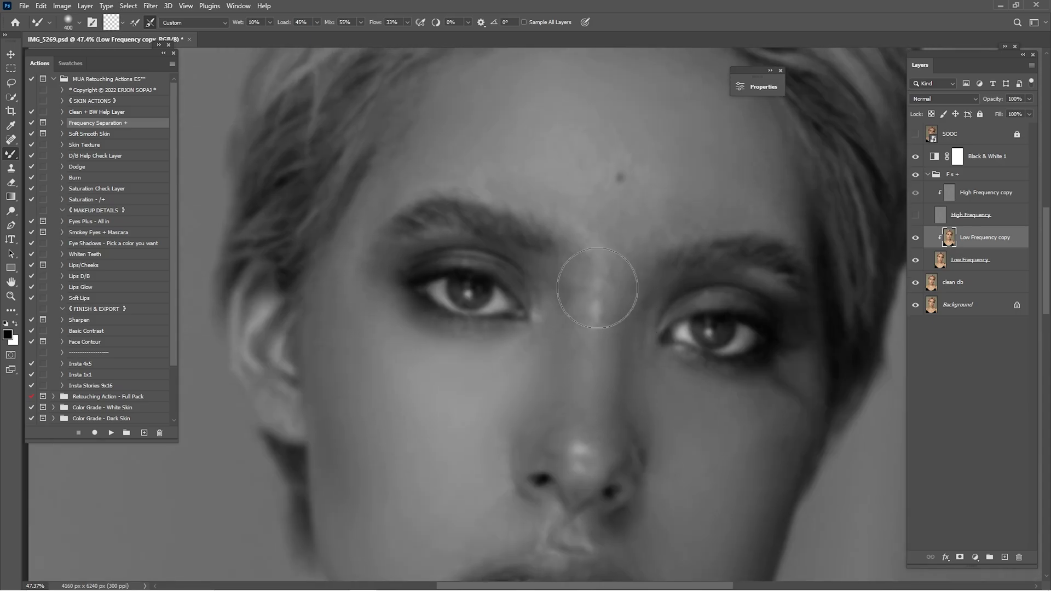
Step: Even out the lit jawline and the cheek beside the nostril with a 300 px Mixer Brush
{"action": "scroll", "coordinate": [582, 325], "scroll_direction": "up", "scroll_amount": 2}
{"action": "key", "text": "bracketleft"}
{"action": "scroll", "coordinate": [394, 222], "scroll_direction": "down", "scroll_amount": 8}
{"action": "scroll", "coordinate": [394, 223], "scroll_direction": "left", "scroll_amount": 2}
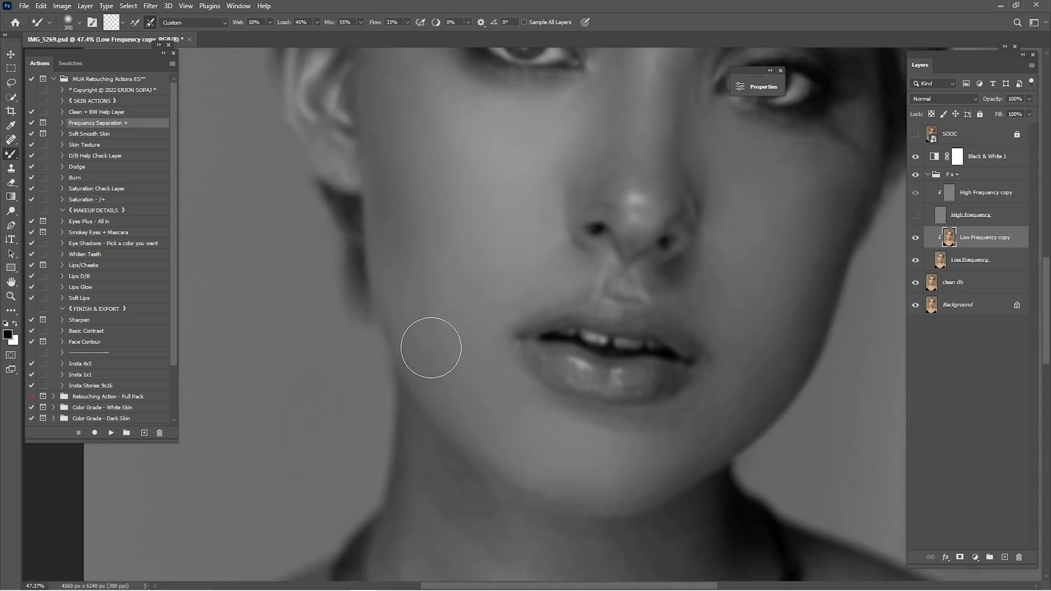
{"action": "scroll", "coordinate": [415, 305], "scroll_direction": "down", "scroll_amount": 7}
{"action": "scroll", "coordinate": [477, 235], "scroll_direction": "up", "scroll_amount": 10}
{"action": "scroll", "coordinate": [413, 210], "scroll_direction": "right", "scroll_amount": 1}
{"action": "key", "text": "bracketright"}
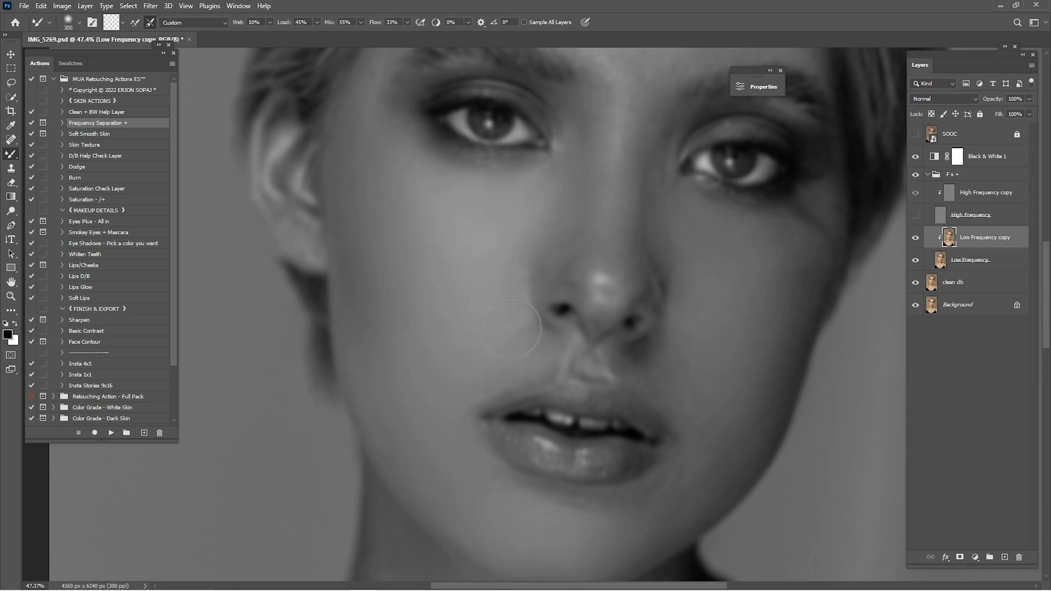
Step: Blend the shaded cheek with a 500 px Mixer Brush and the area beside the nose with a 400 px one
{"action": "scroll", "coordinate": [641, 359], "scroll_direction": "down", "scroll_amount": 3}
{"action": "scroll", "coordinate": [641, 384], "scroll_direction": "up", "scroll_amount": 6}
{"action": "scroll", "coordinate": [653, 376], "scroll_direction": "right", "scroll_amount": 2}
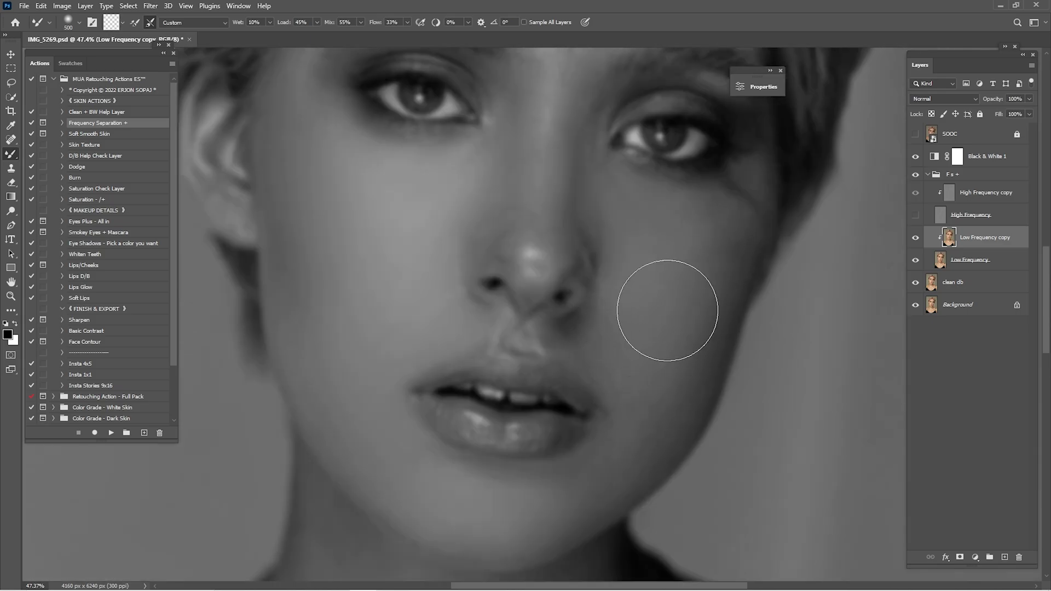
{"action": "scroll", "coordinate": [645, 263], "scroll_direction": "up", "scroll_amount": 3}
{"action": "scroll", "coordinate": [504, 312], "scroll_direction": "down", "scroll_amount": 4}
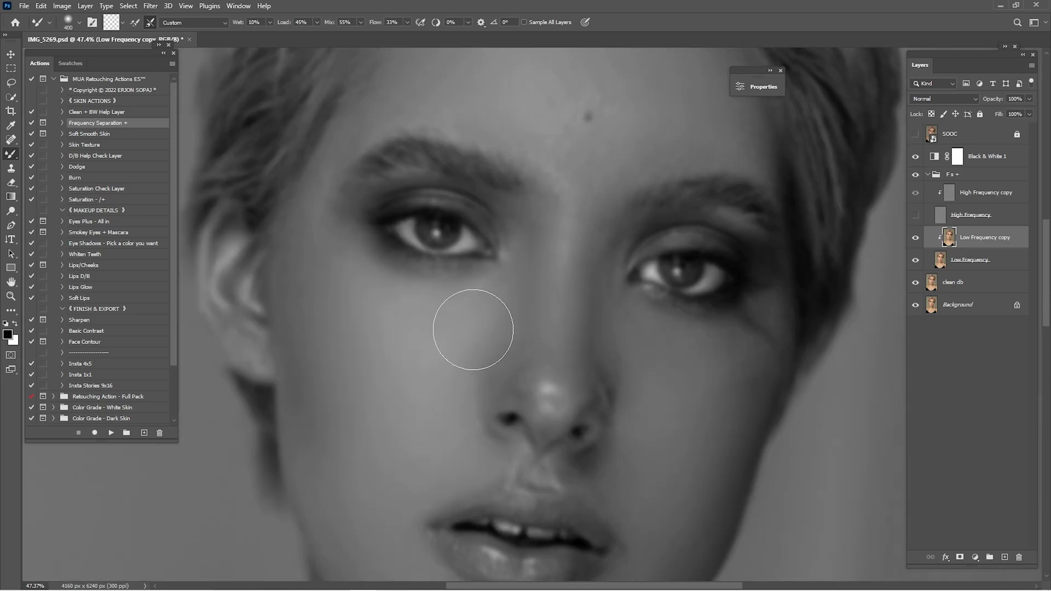
{"action": "key", "text": "bracketright"}
{"action": "scroll", "coordinate": [689, 322], "scroll_direction": "down", "scroll_amount": 5}
{"action": "scroll", "coordinate": [455, 285], "scroll_direction": "up", "scroll_amount": 5}
{"action": "left_click_drag", "start_coordinate": [558, 471], "coordinate": [593, 263]}
Step: Check the chest in colour, restore the Black & White 1 view and blend the skin below the necklace at 700 px
{"action": "left_click", "coordinate": [915, 156]}
{"action": "left_click_drag", "start_coordinate": [514, 467], "coordinate": [553, 272]}
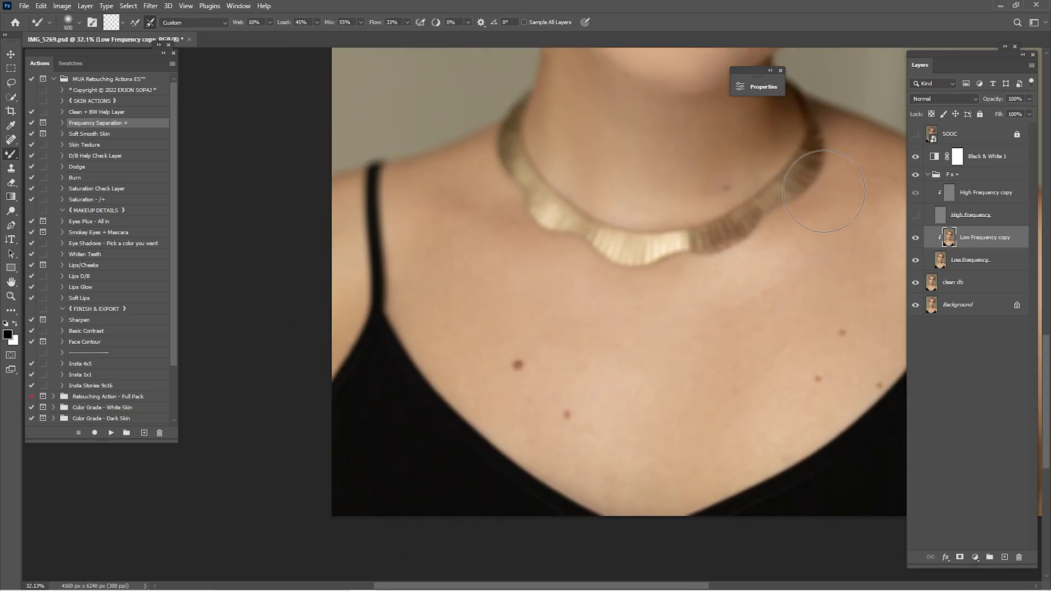
{"action": "left_click", "coordinate": [915, 157]}
{"action": "left_click_drag", "start_coordinate": [714, 358], "coordinate": [591, 310]}
{"action": "key", "text": "bracketright"}
{"action": "key", "text": "bracketright"}
{"action": "key", "text": "bracketright"}
{"action": "scroll", "coordinate": [597, 304], "scroll_direction": "up", "scroll_amount": 3}
{"action": "scroll", "coordinate": [608, 323], "scroll_direction": "down", "scroll_amount": 2}
{"action": "scroll", "coordinate": [619, 332], "scroll_direction": "left", "scroll_amount": 2}
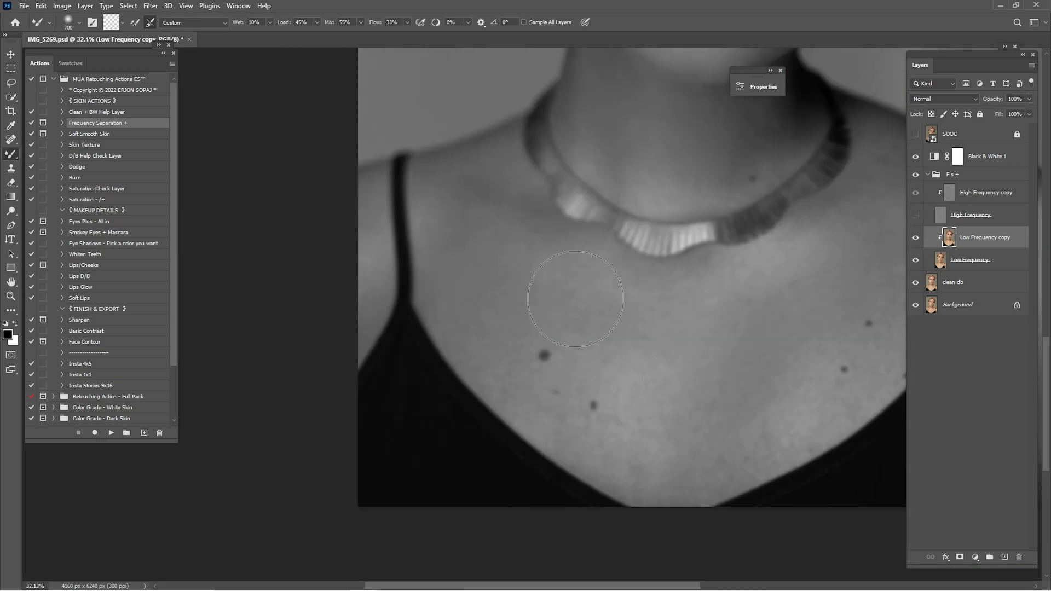
Step: Smooth the upper chest and collarbone on the shaded side of the necklace with the Mixer Brush
{"action": "key", "text": "bracketleft"}
{"action": "key", "text": "bracketleft"}
{"action": "key", "text": "bracketleft"}
{"action": "key", "text": "bracketleft"}
{"action": "scroll", "coordinate": [471, 305], "scroll_direction": "down", "scroll_amount": 3}
{"action": "scroll", "coordinate": [472, 305], "scroll_direction": "right", "scroll_amount": 5}
{"action": "scroll", "coordinate": [572, 301], "scroll_direction": "up", "scroll_amount": 3}
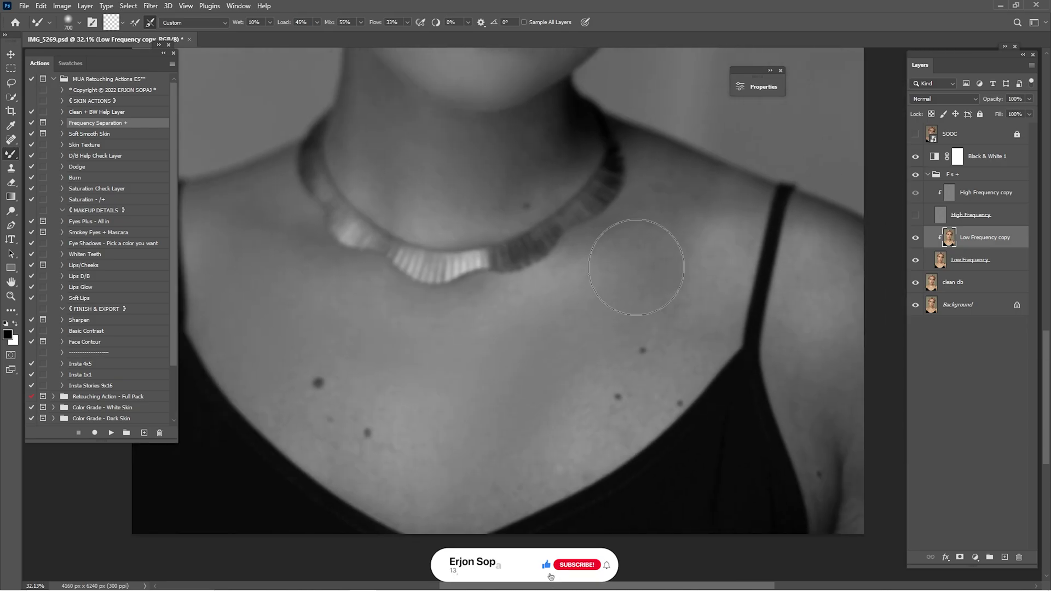
Step: Blend the arm skin beside the dress strap with a small Mixer Brush and set Wet back to 10%
{"action": "scroll", "coordinate": [657, 337], "scroll_direction": "down", "scroll_amount": 1}
{"action": "key", "text": "bracketleft"}
{"action": "key", "text": "0"}
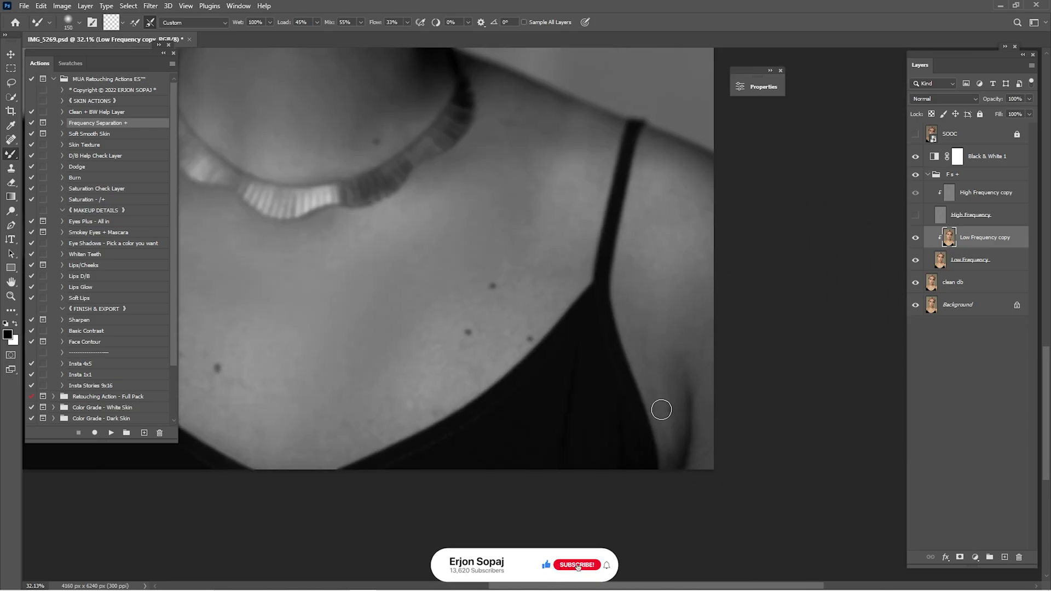
{"action": "key", "text": "bracketright"}
{"action": "key", "text": "bracketright"}
{"action": "key", "text": "1"}
Step: Refine the tone transitions on the face around the nose and mouth with a 250 px Mixer Brush
{"action": "left_click_drag", "start_coordinate": [538, 255], "coordinate": [678, 301]}
{"action": "left_click_drag", "start_coordinate": [440, 194], "coordinate": [526, 350]}
{"action": "key", "text": "bracketright"}
{"action": "mouse_move", "coordinate": [482, 170]}
{"action": "left_mouse_down"}
{"action": "mouse_move", "coordinate": [486, 361]}
{"action": "mouse_move", "coordinate": [475, 348]}
{"action": "left_mouse_up"}
{"action": "key", "text": "bracketleft"}
{"action": "key", "text": "bracketleft"}
{"action": "key", "text": "bracketleft"}
{"action": "key", "text": "bracketright"}
{"action": "left_click_drag", "start_coordinate": [613, 274], "coordinate": [593, 189]}
{"action": "key", "text": "bracketright"}
{"action": "key", "text": "bracketleft"}
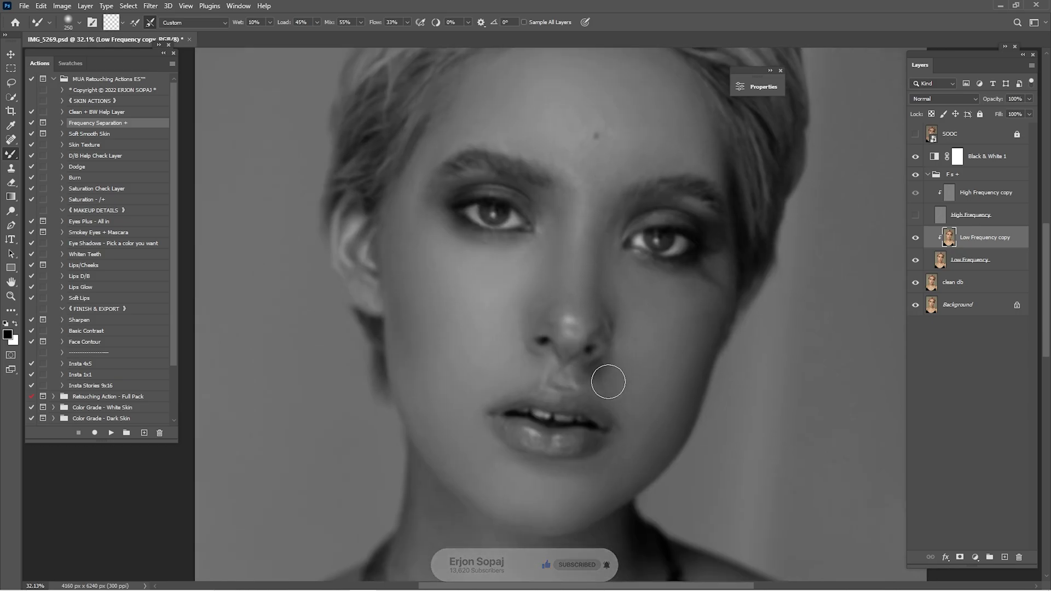
Step: Hide the Black & White 1 layer, show the High Frequency layer and fit the whole portrait in view
{"action": "left_click", "coordinate": [916, 157]}
{"action": "left_click", "coordinate": [915, 215]}
{"action": "key", "text": "ctrl+0"}
Step: Compare the portrait with and without the Low Frequency copy layer, first as a whole and then around the nose and mouth
{"action": "left_click", "coordinate": [914, 238]}
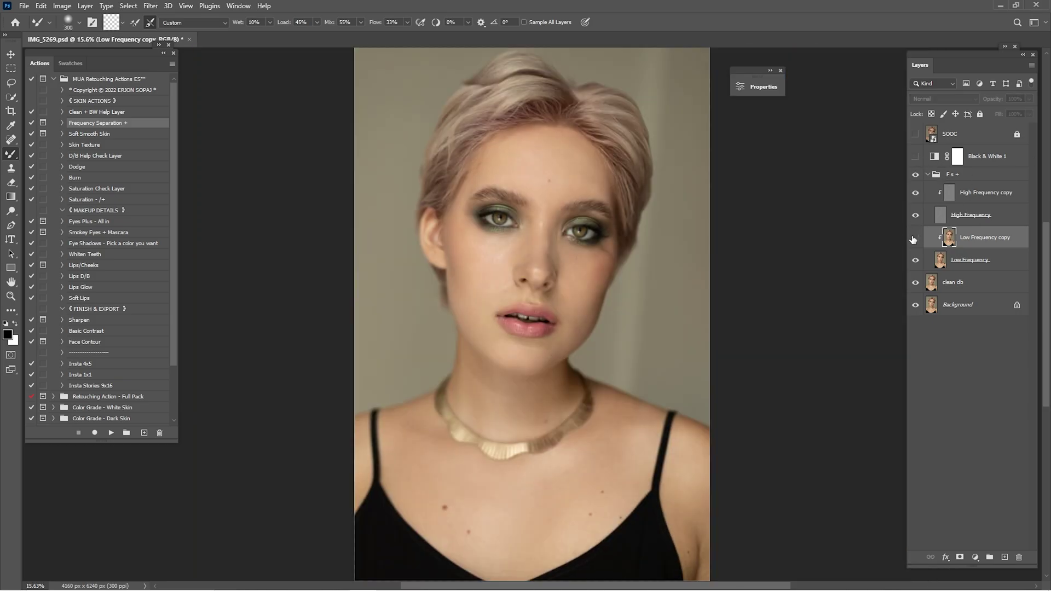
{"action": "left_click", "coordinate": [914, 238]}
{"action": "left_click", "coordinate": [914, 237]}
{"action": "left_click", "coordinate": [915, 237]}
{"action": "left_click", "coordinate": [915, 237]}
{"action": "left_click", "coordinate": [914, 239]}
{"action": "left_click", "coordinate": [913, 240]}
{"action": "left_click", "coordinate": [915, 240]}
{"action": "key", "text": "ctrl+space"}
{"action": "left_click_drag", "start_coordinate": [515, 272], "coordinate": [836, 260]}
{"action": "left_click", "coordinate": [913, 239]}
{"action": "left_click", "coordinate": [914, 239]}
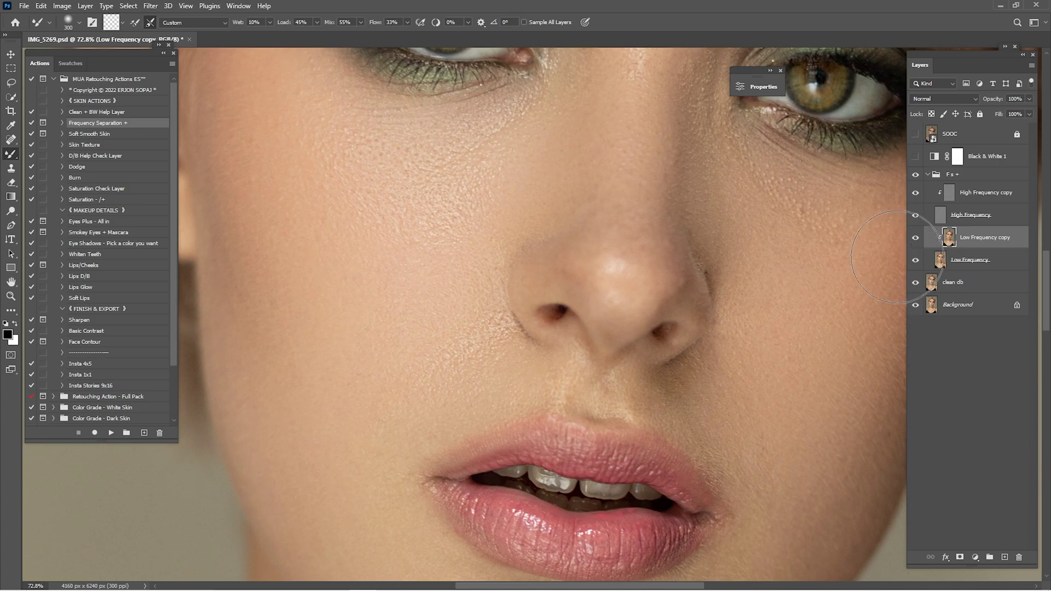
Step: Add a layer mask to the Low Frequency copy layer and ready the Brush tool at 100% opacity
{"action": "left_click", "coordinate": [963, 557]}
{"action": "key", "text": "b"}
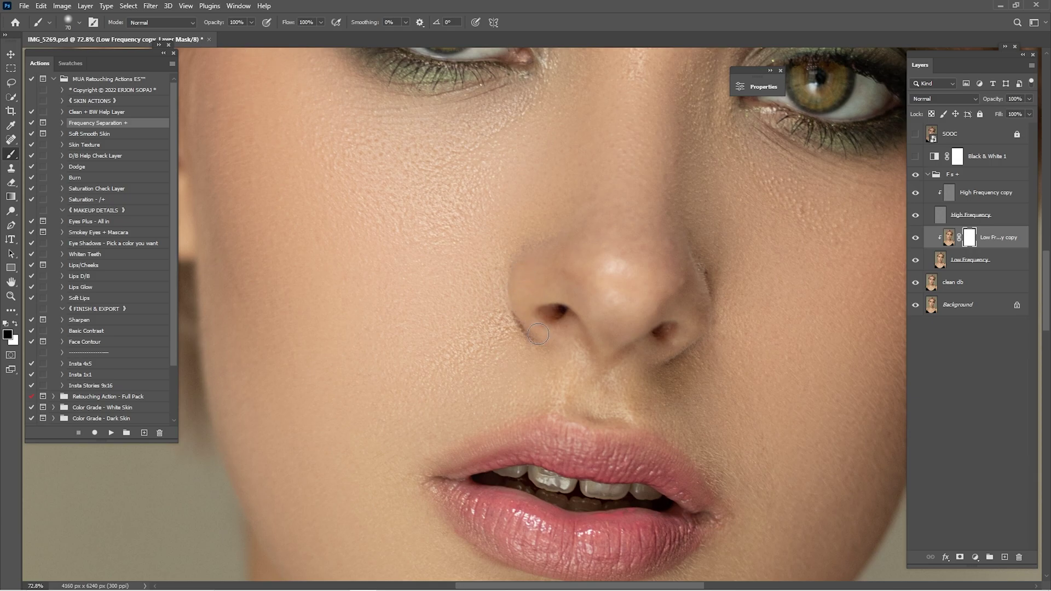
Step: Examine the masked Low Frequency copy layer's effect before and after, on the full portrait and on the face up close
{"action": "key", "text": "ctrl+0"}
{"action": "left_click", "coordinate": [915, 238]}
{"action": "left_click", "coordinate": [915, 239]}
{"action": "left_click", "coordinate": [915, 241]}
{"action": "left_click", "coordinate": [915, 242]}
{"action": "left_click", "coordinate": [916, 244]}
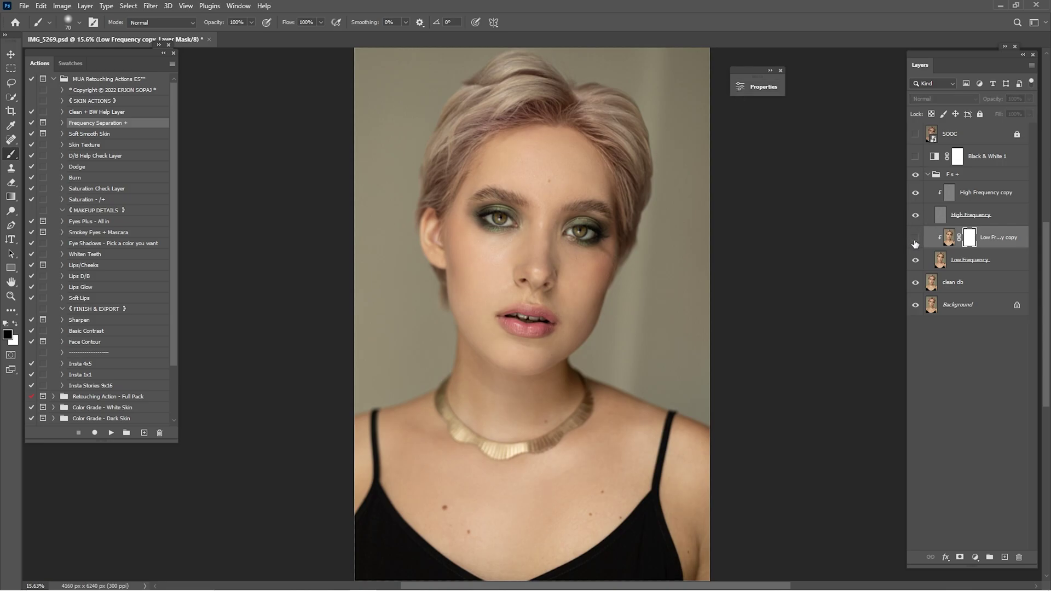
{"action": "left_click", "coordinate": [915, 244]}
{"action": "left_click", "coordinate": [915, 244]}
{"action": "left_click", "coordinate": [915, 244]}
{"action": "key", "text": "z"}
{"action": "left_click_drag", "start_coordinate": [498, 266], "coordinate": [650, 271]}
{"action": "left_click", "coordinate": [916, 239]}
{"action": "left_click", "coordinate": [917, 239]}
{"action": "left_click", "coordinate": [917, 239]}
{"action": "left_click", "coordinate": [917, 239]}
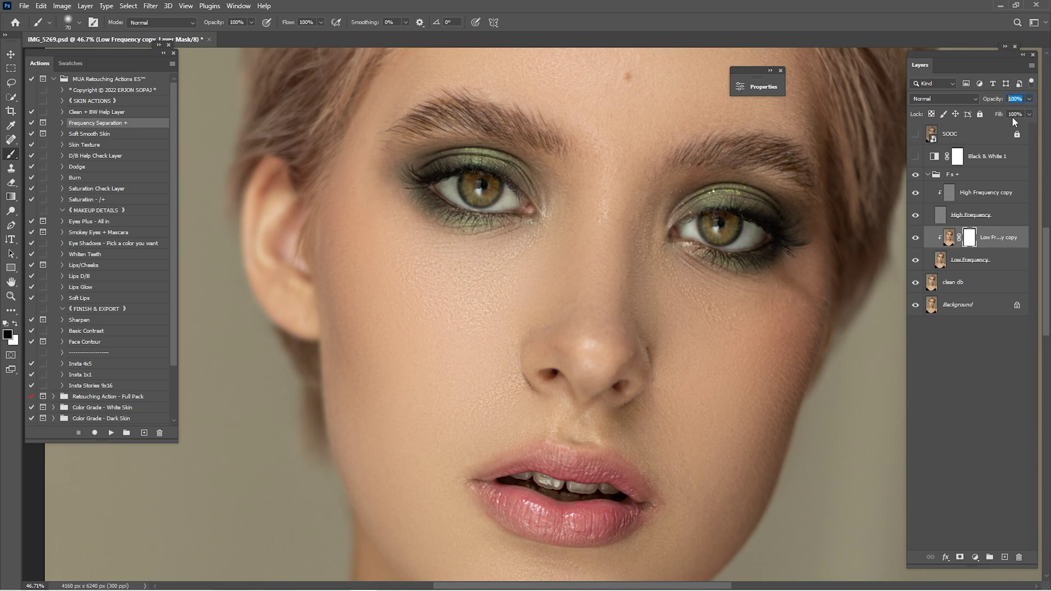
Step: Set the Low Frequency copy layer's opacity to 75%
{"action": "type", "text": "75"}
{"action": "key", "text": "Return"}
{"action": "key", "text": "ctrl+0"}
Step: Compare the portrait in black and white with and without the Low Frequency copy layer, and return to the colour view
{"action": "left_click", "coordinate": [916, 157]}
{"action": "left_click", "coordinate": [916, 239]}
{"action": "left_click", "coordinate": [916, 239]}
{"action": "left_click", "coordinate": [915, 238]}
{"action": "left_click", "coordinate": [916, 239]}
{"action": "left_click", "coordinate": [915, 240]}
{"action": "left_click", "coordinate": [916, 241]}
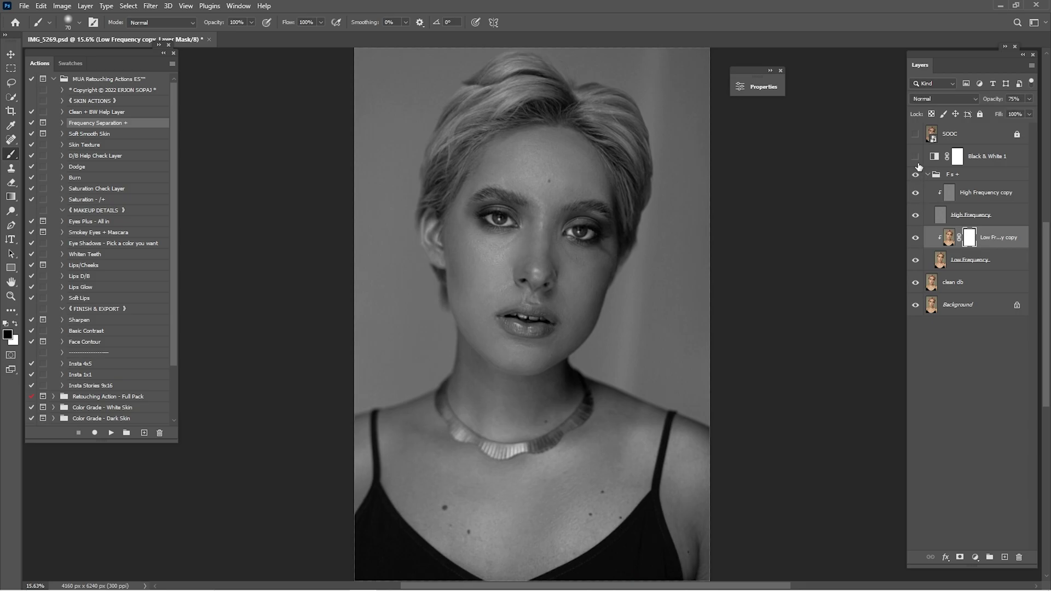
{"action": "left_click", "coordinate": [915, 157]}
Step: Select the High Frequency copy layer and ready the Clone Stamp on the shaded cheek below the eye
{"action": "left_click", "coordinate": [962, 201]}
{"action": "left_click", "coordinate": [996, 247]}
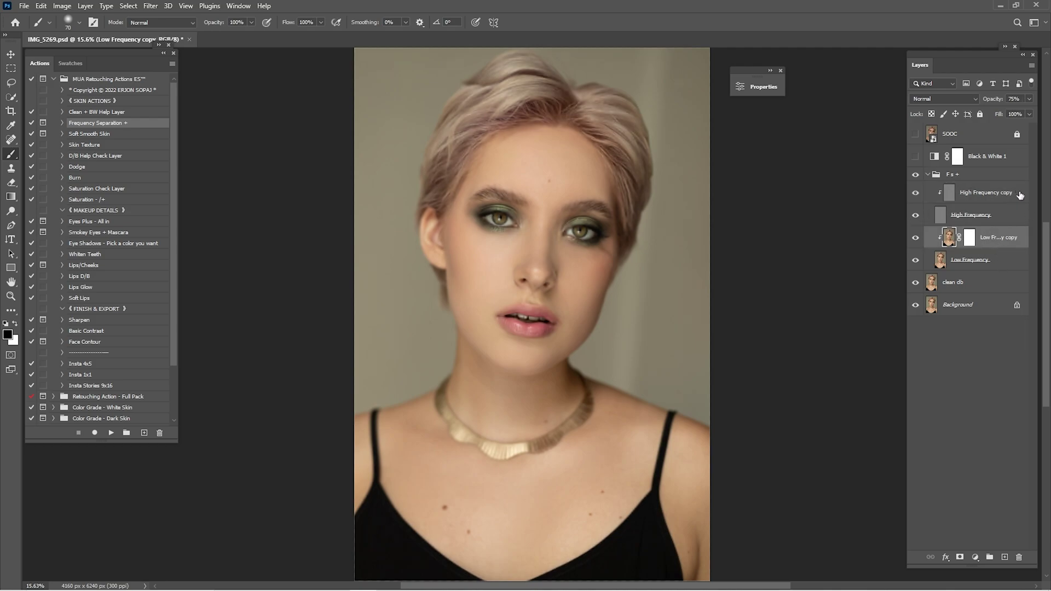
{"action": "left_click", "coordinate": [972, 194]}
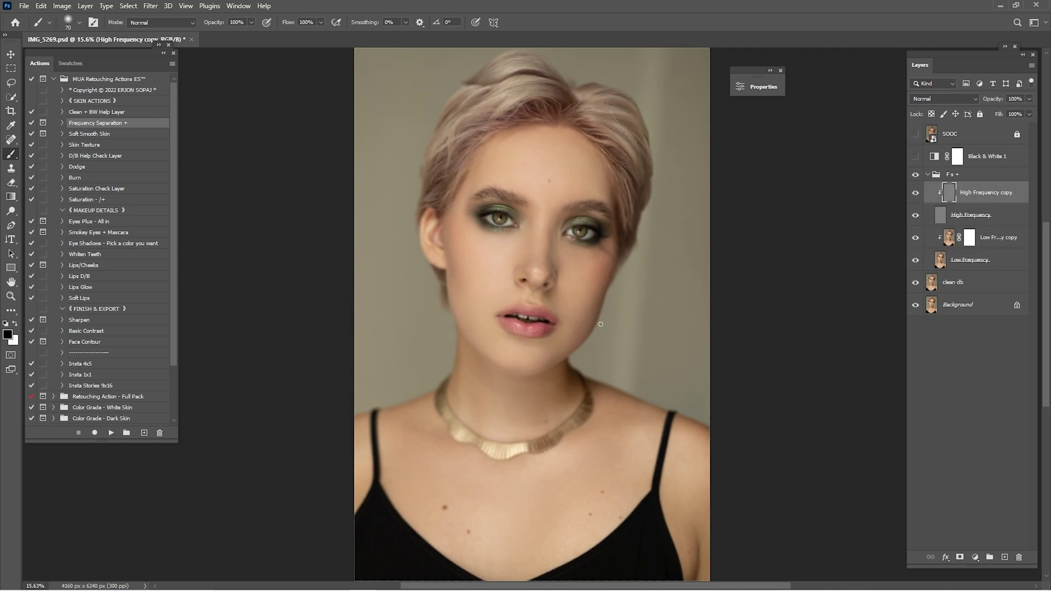
{"action": "left_click_drag", "start_coordinate": [512, 223], "coordinate": [597, 230]}
{"action": "left_click_drag", "start_coordinate": [618, 359], "coordinate": [642, 255]}
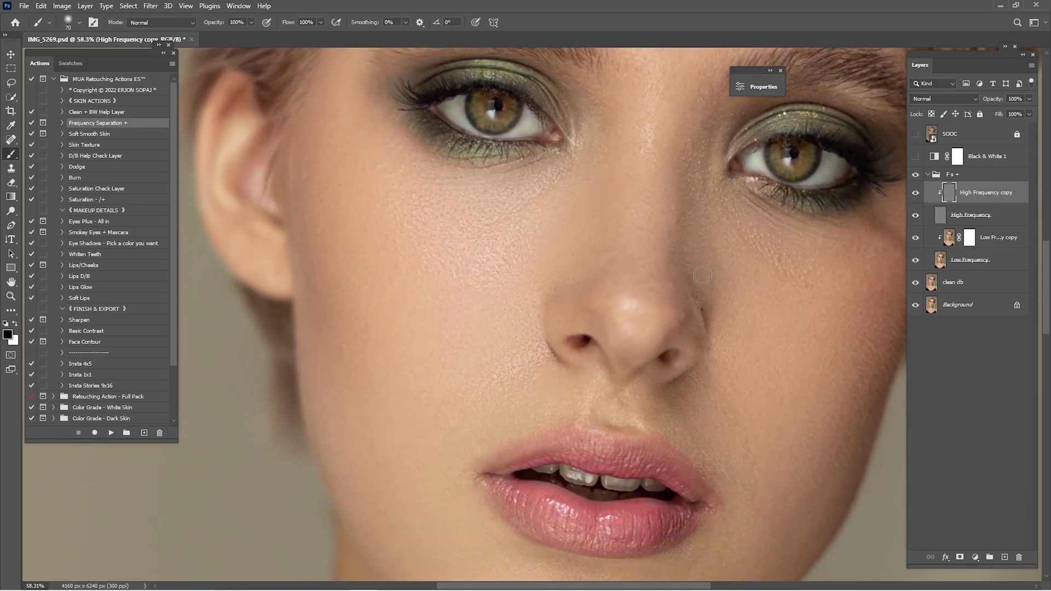
{"action": "left_click", "coordinate": [11, 170]}
{"action": "left_click_drag", "start_coordinate": [625, 271], "coordinate": [479, 235]}
{"action": "left_click_drag", "start_coordinate": [623, 237], "coordinate": [672, 284]}
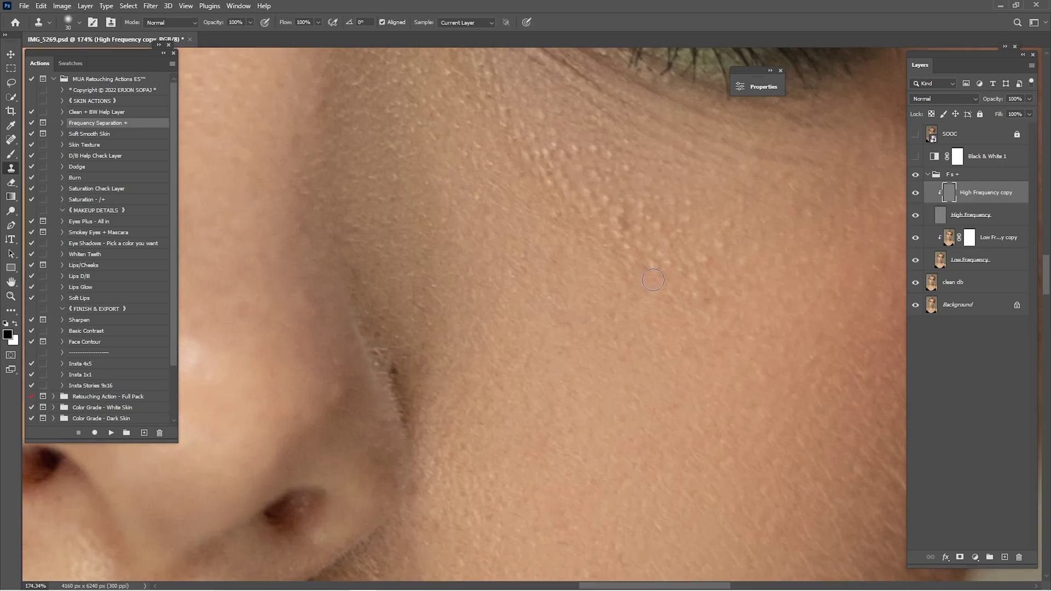
Step: Clone clean skin texture over the raised bumps on the cheek below the eye with a 30 px Clone Stamp
{"action": "left_click", "coordinate": [657, 244], "text": "alt"}
{"action": "mouse_move", "coordinate": [608, 245]}
{"action": "left_mouse_down"}
{"action": "mouse_move", "coordinate": [590, 272]}
{"action": "mouse_move", "coordinate": [630, 292]}
{"action": "left_mouse_up"}
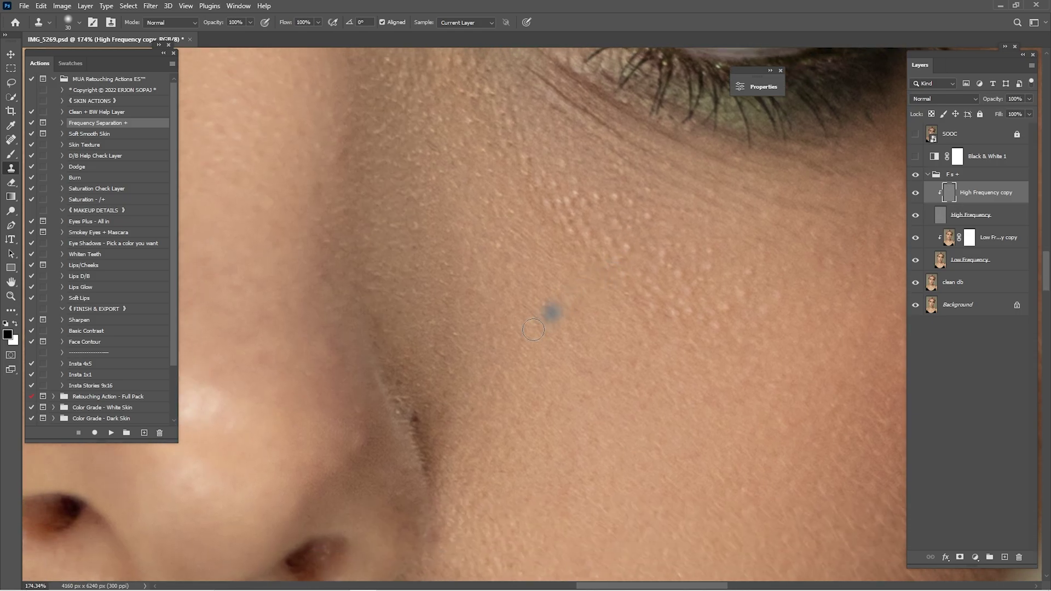
{"action": "scroll", "coordinate": [601, 230], "scroll_direction": "down", "scroll_amount": 2}
{"action": "left_click", "coordinate": [621, 221], "text": "alt"}
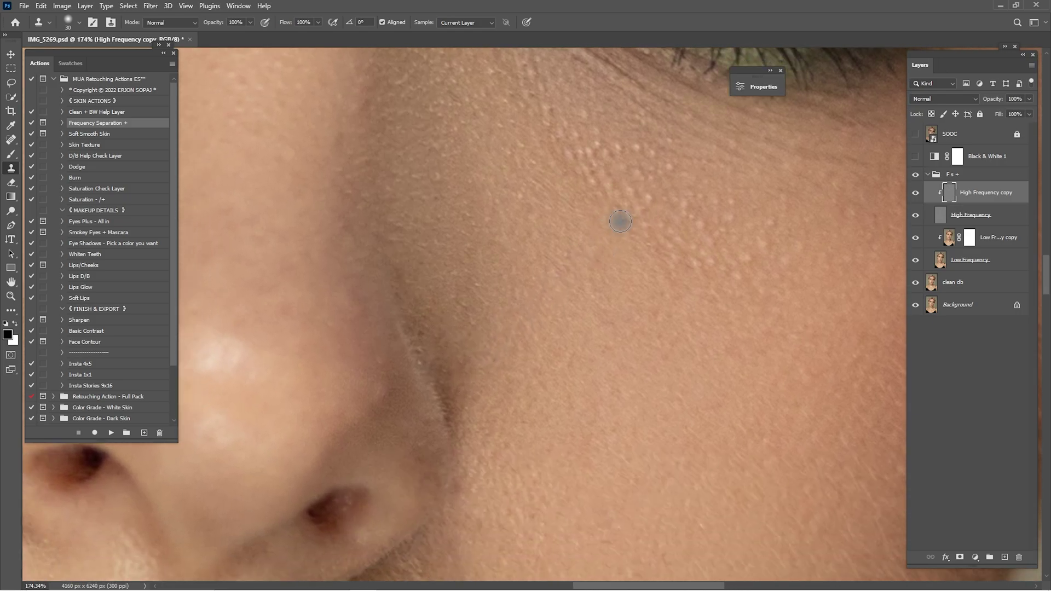
{"action": "left_click", "coordinate": [656, 216]}
{"action": "left_click", "coordinate": [688, 235]}
{"action": "left_click", "coordinate": [667, 222], "text": "alt"}
{"action": "left_click", "coordinate": [524, 341]}
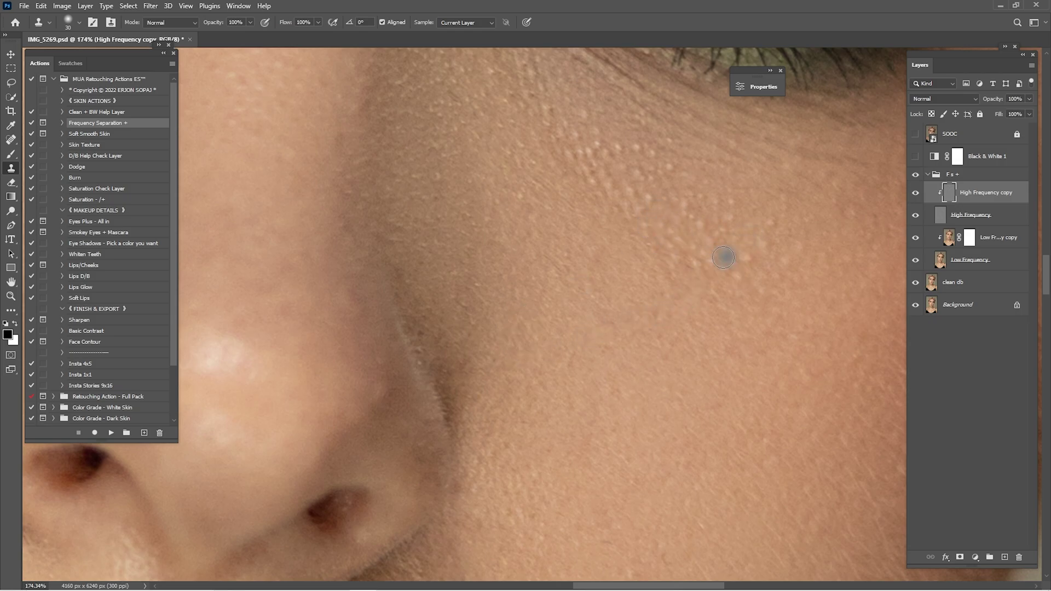
{"action": "left_click_drag", "start_coordinate": [612, 264], "coordinate": [642, 330]}
{"action": "left_click", "coordinate": [626, 360], "text": "alt"}
{"action": "left_click", "coordinate": [586, 328]}
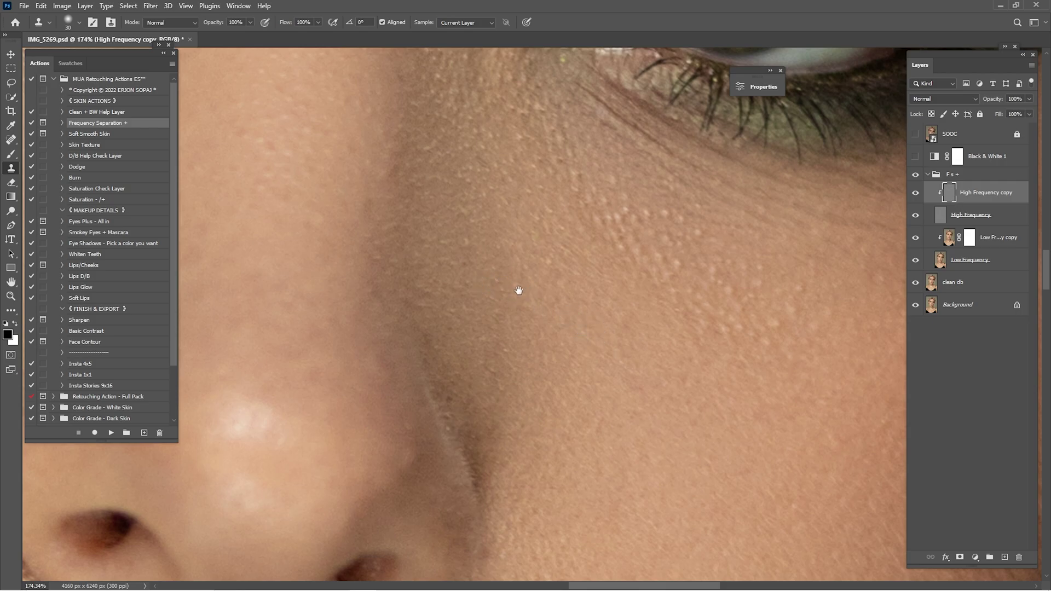
Step: Clone clean texture over the rough skin beside the nose and on the nose bridge between the eyes
{"action": "left_click_drag", "start_coordinate": [480, 280], "coordinate": [677, 331]}
{"action": "left_click_drag", "start_coordinate": [537, 288], "coordinate": [656, 367]}
{"action": "left_click", "coordinate": [591, 315], "text": "alt"}
{"action": "left_click", "coordinate": [568, 283]}
{"action": "left_click_drag", "start_coordinate": [584, 218], "coordinate": [614, 330]}
{"action": "left_click_drag", "start_coordinate": [666, 258], "coordinate": [624, 348]}
{"action": "left_click", "coordinate": [632, 299], "text": "alt"}
{"action": "left_click", "coordinate": [621, 277]}
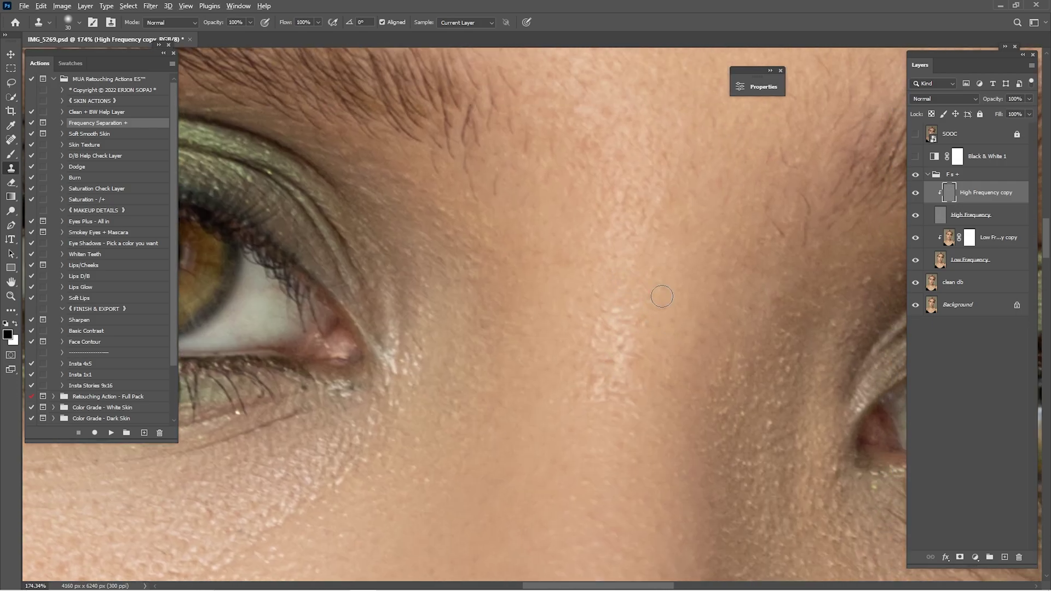
Step: Clone clean texture over the rough skin on the nose bridge, checking the result in black and white
{"action": "left_click_drag", "start_coordinate": [666, 438], "coordinate": [556, 307]}
{"action": "left_click", "coordinate": [915, 156]}
{"action": "left_click", "coordinate": [916, 156]}
{"action": "left_click_drag", "start_coordinate": [591, 416], "coordinate": [570, 230]}
Step: Clone clean skin texture over the fine hairs and uneven skin below the lower lip
{"action": "left_click_drag", "start_coordinate": [553, 312], "coordinate": [595, 317]}
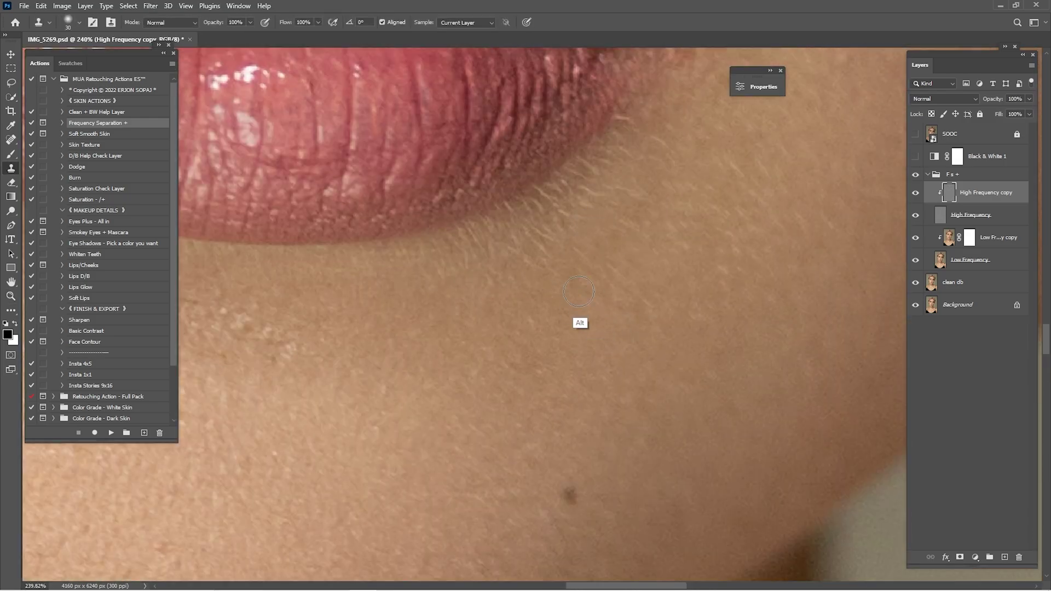
{"action": "left_click", "coordinate": [595, 317], "text": "alt"}
{"action": "left_click_drag", "start_coordinate": [408, 362], "coordinate": [666, 316]}
{"action": "left_click", "coordinate": [573, 324], "text": "alt"}
{"action": "left_click_drag", "start_coordinate": [449, 465], "coordinate": [580, 362]}
{"action": "left_click_drag", "start_coordinate": [723, 279], "coordinate": [617, 343]}
{"action": "mouse_move", "coordinate": [756, 99]}
{"action": "left_mouse_down"}
{"action": "mouse_move", "coordinate": [693, 279]}
{"action": "mouse_move", "coordinate": [615, 390]}
{"action": "mouse_move", "coordinate": [646, 493]}
{"action": "left_mouse_up"}
Step: Show the Black & White 1 layer and clone smoother texture along the shaded side of the nose
{"action": "left_click", "coordinate": [915, 156]}
{"action": "mouse_move", "coordinate": [606, 148]}
{"action": "left_mouse_down"}
{"action": "mouse_move", "coordinate": [622, 289]}
{"action": "mouse_move", "coordinate": [679, 433]}
{"action": "left_mouse_up"}
{"action": "left_click_drag", "start_coordinate": [438, 181], "coordinate": [520, 333]}
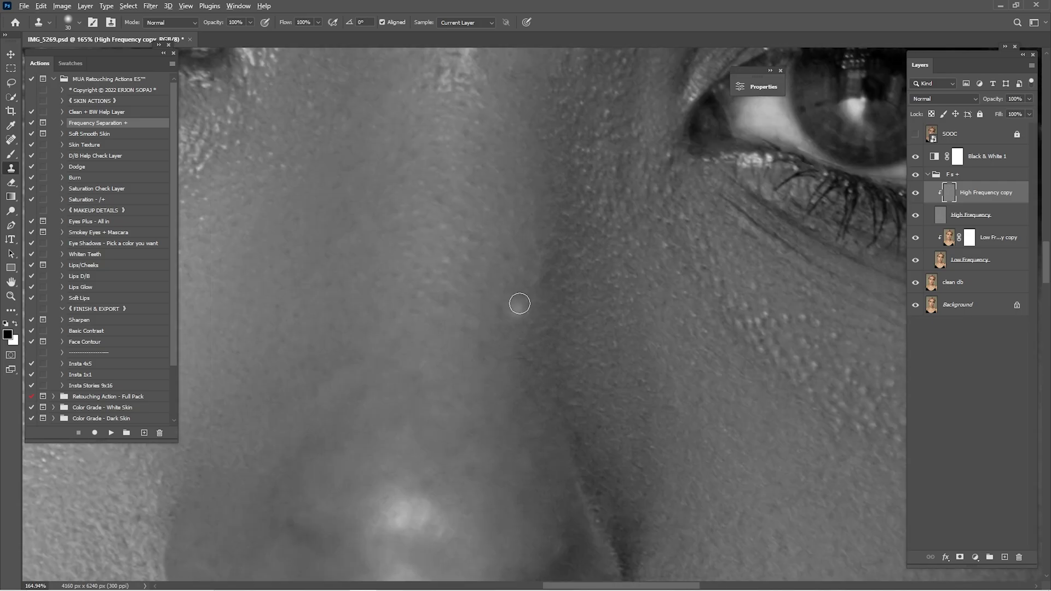
{"action": "scroll", "coordinate": [520, 333], "scroll_direction": "up", "scroll_amount": 6}
{"action": "scroll", "coordinate": [558, 251], "scroll_direction": "down", "scroll_amount": 5}
{"action": "scroll", "coordinate": [610, 282], "scroll_direction": "up", "scroll_amount": 5}
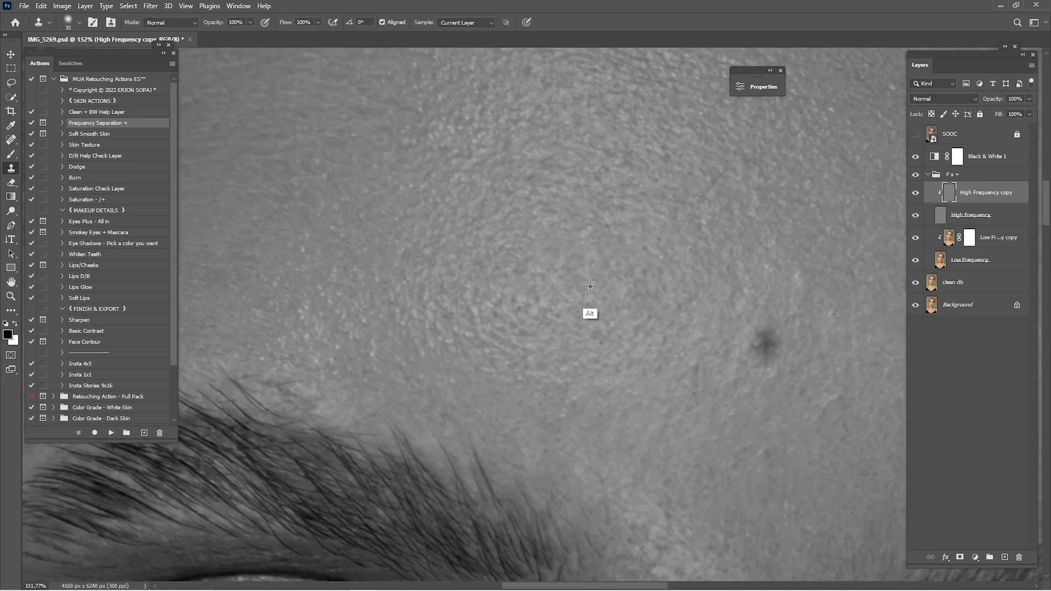
Step: Clone even texture over the rough forehead skin above the eyebrow
{"action": "left_click_drag", "start_coordinate": [395, 345], "coordinate": [551, 296]}
{"action": "left_click_drag", "start_coordinate": [455, 427], "coordinate": [535, 316]}
{"action": "left_click_drag", "start_coordinate": [483, 424], "coordinate": [490, 230]}
Step: Clone clean texture over the temple and the outer cheek below the eye
{"action": "scroll", "coordinate": [501, 280], "scroll_direction": "up", "scroll_amount": 1}
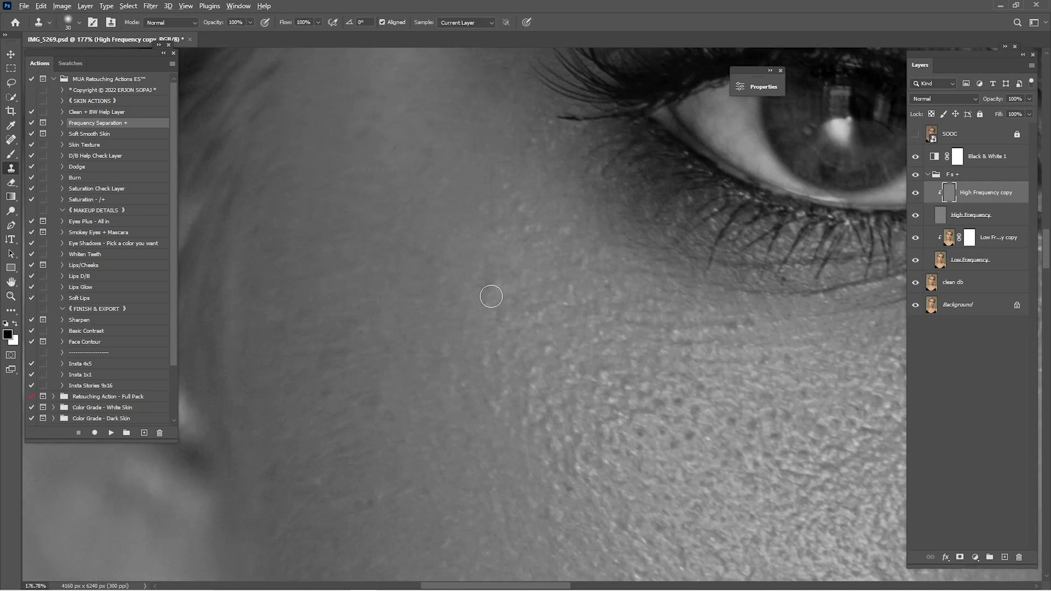
{"action": "scroll", "coordinate": [501, 280], "scroll_direction": "down", "scroll_amount": 1}
{"action": "left_click_drag", "start_coordinate": [734, 339], "coordinate": [547, 301]}
{"action": "left_click_drag", "start_coordinate": [235, 405], "coordinate": [484, 422]}
{"action": "left_click", "coordinate": [283, 508]}
{"action": "left_click_drag", "start_coordinate": [821, 564], "coordinate": [589, 386]}
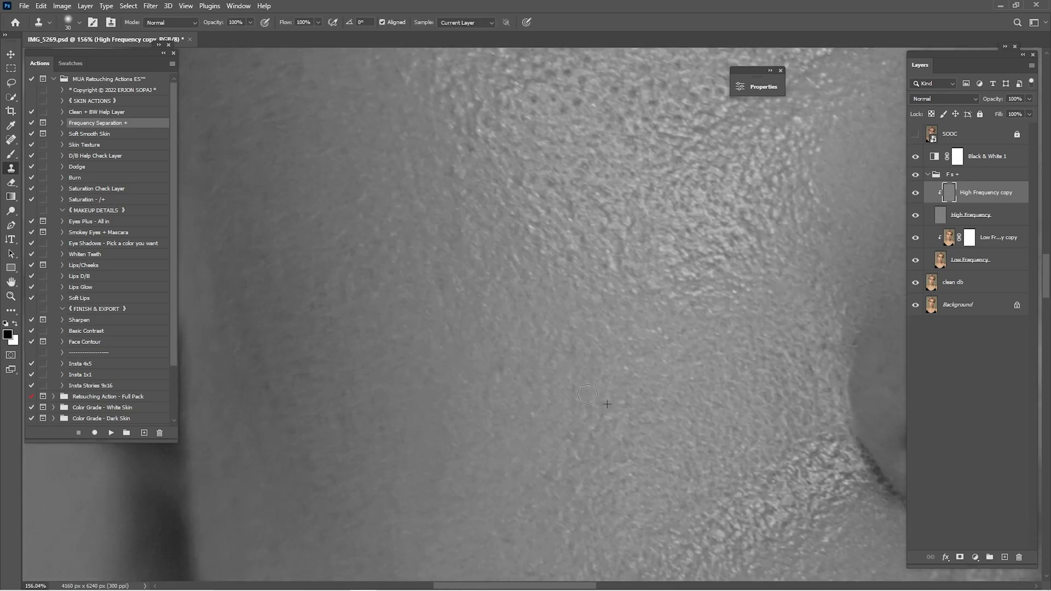
Step: Hide the Black & White 1 layer, fit the whole portrait in view, and collapse the F s + group
{"action": "key", "text": "ctrl+0"}
{"action": "left_click", "coordinate": [916, 156]}
{"action": "left_click", "coordinate": [964, 175]}
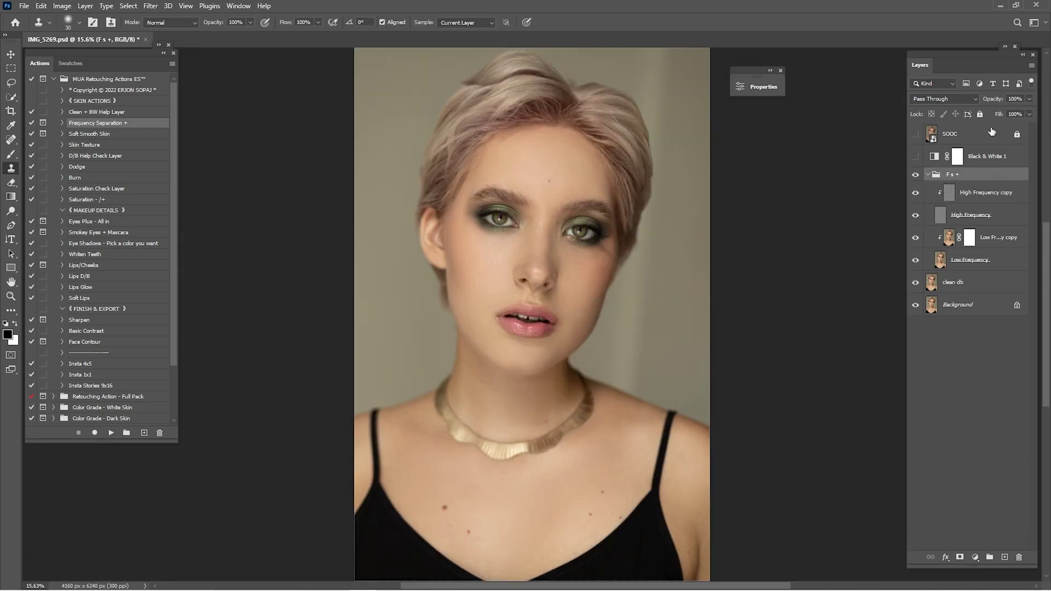
{"action": "left_click", "coordinate": [927, 174]}
Step: Compare the portrait with and without the F s + group, and against the SOOC original
{"action": "left_click", "coordinate": [916, 175]}
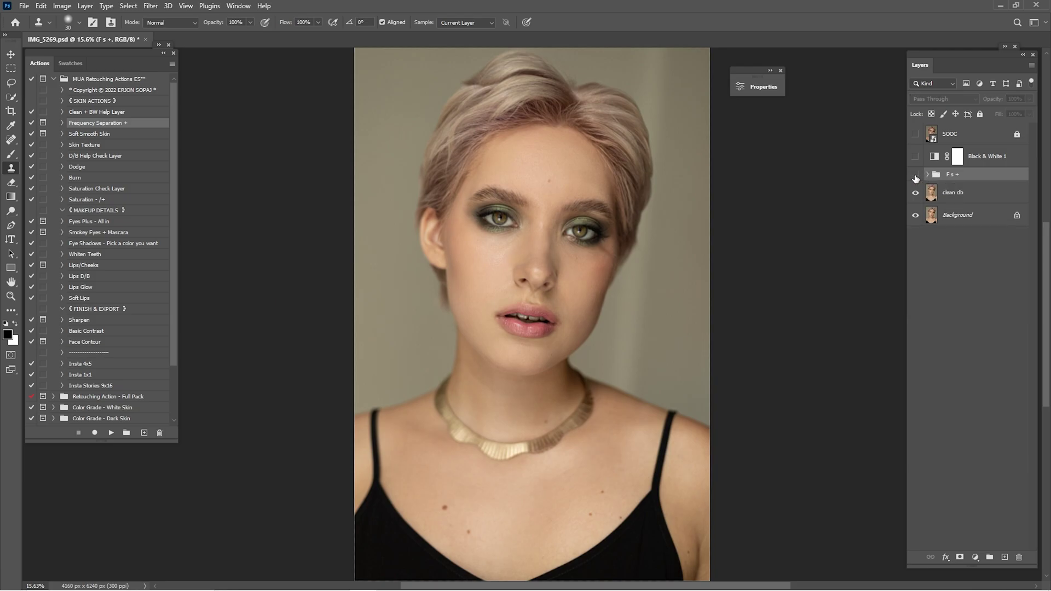
{"action": "left_click", "coordinate": [916, 178]}
{"action": "left_click", "coordinate": [916, 178]}
{"action": "left_click", "coordinate": [916, 177]}
{"action": "left_click", "coordinate": [917, 176]}
{"action": "left_click", "coordinate": [918, 176]}
{"action": "left_click", "coordinate": [916, 175]}
{"action": "left_click", "coordinate": [915, 175]}
{"action": "left_click", "coordinate": [915, 175]}
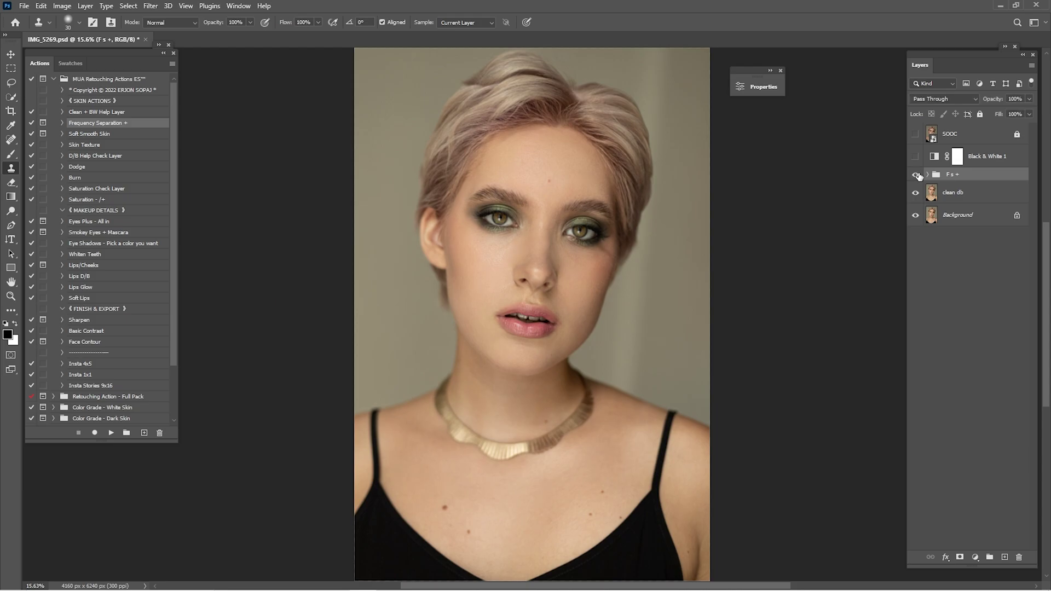
{"action": "left_click", "coordinate": [916, 134]}
{"action": "left_click", "coordinate": [917, 135]}
{"action": "left_click", "coordinate": [917, 134]}
Step: Run the Dodge and Burn actions above the F s + group, and select the Dodge group's mask
{"action": "left_click", "coordinate": [86, 169]}
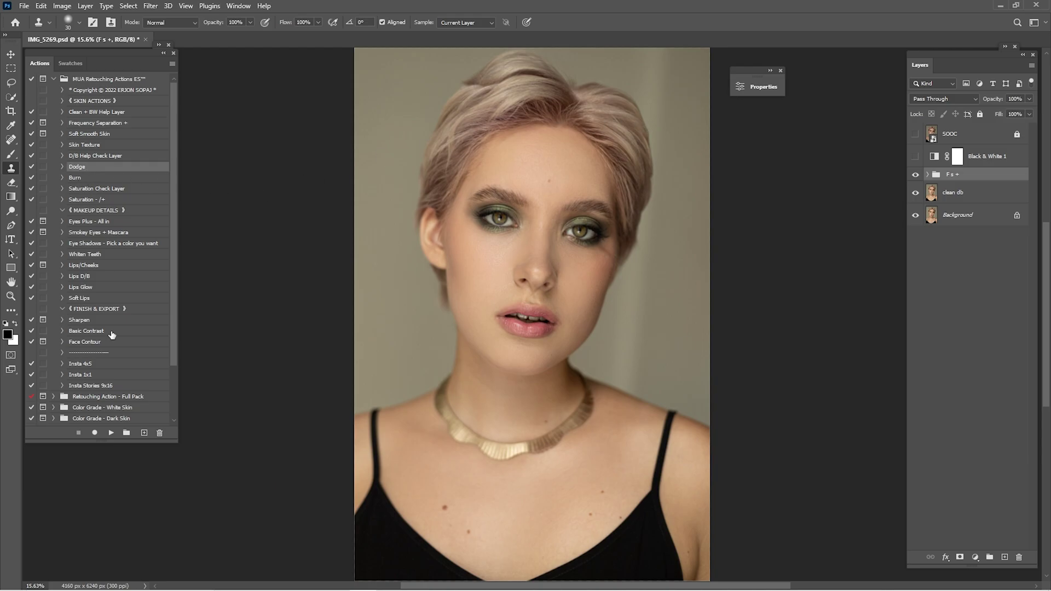
{"action": "left_click", "coordinate": [111, 434]}
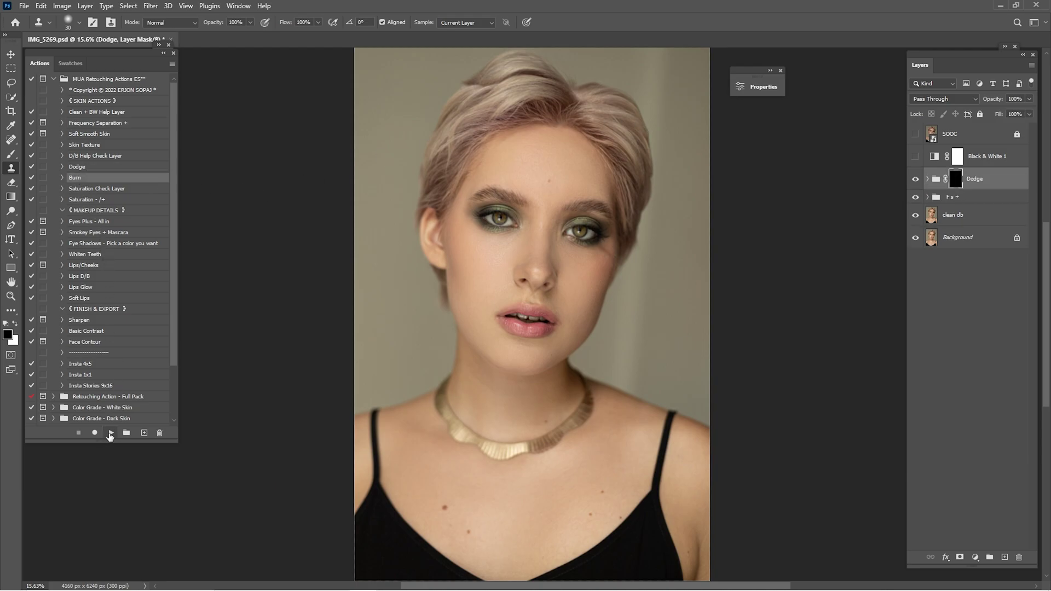
{"action": "left_click", "coordinate": [111, 433]}
{"action": "left_click", "coordinate": [961, 207]}
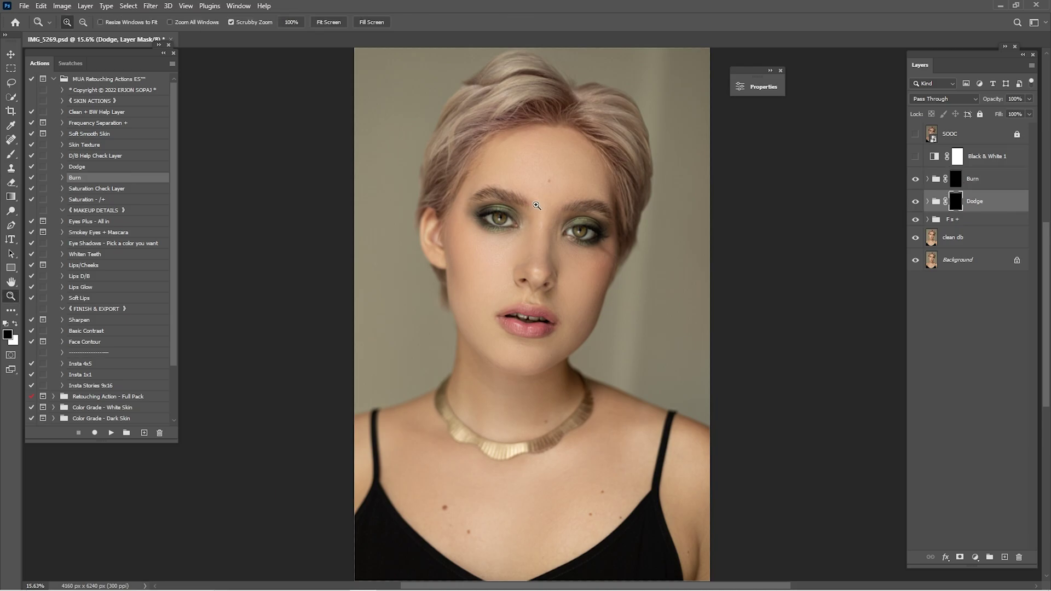
Step: Show the Black & White 1 layer and paint the facial highlights on the Dodge mask in white at 10% brush opacity
{"action": "left_click_drag", "start_coordinate": [514, 171], "coordinate": [755, 227]}
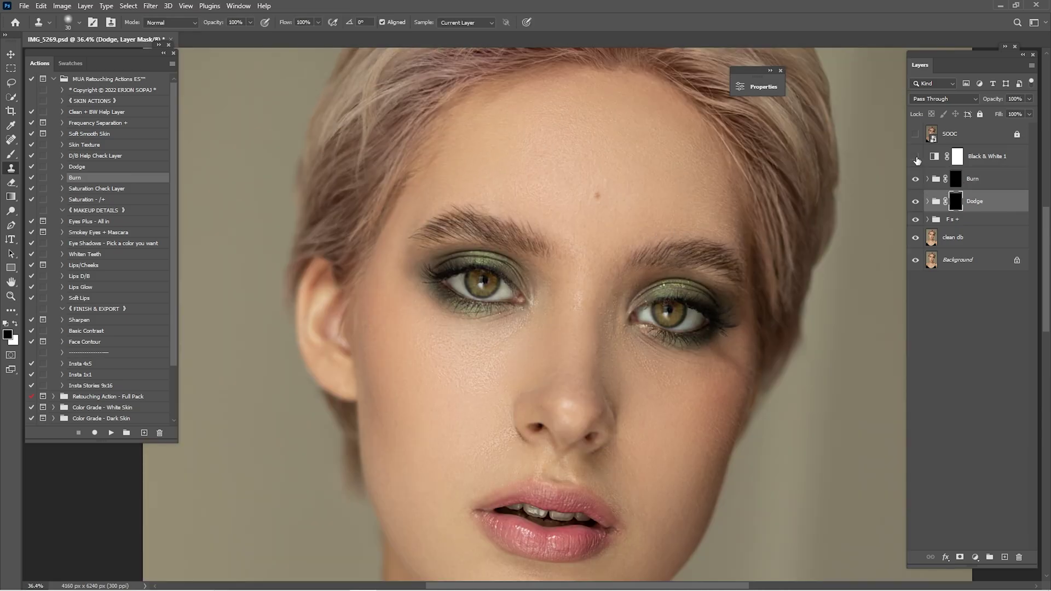
{"action": "left_click", "coordinate": [915, 157]}
{"action": "key", "text": "b"}
{"action": "key", "text": "x"}
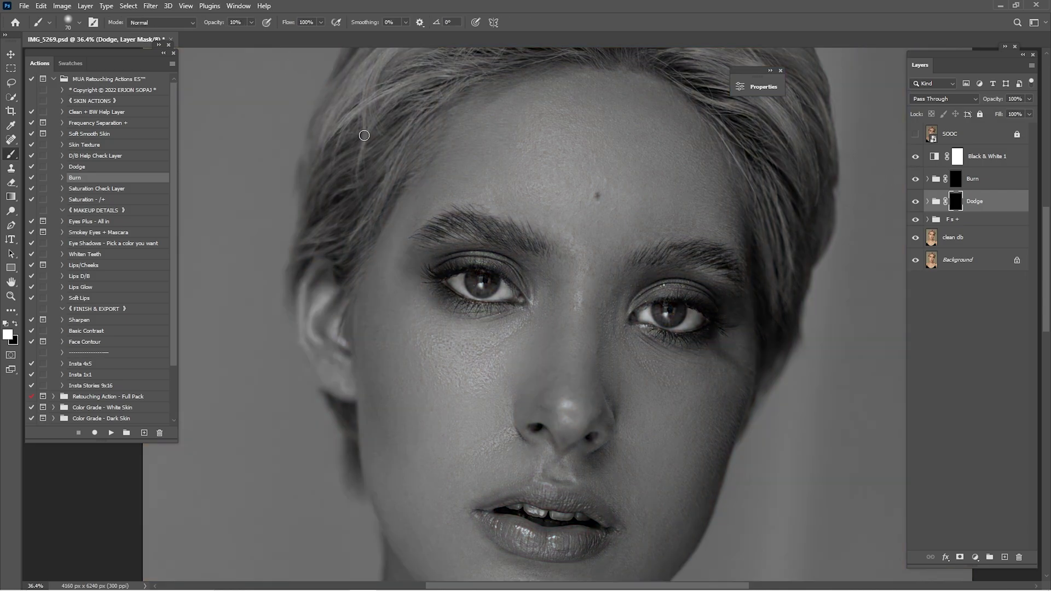
{"action": "key", "text": "bracketright"}
{"action": "key", "text": "bracketright"}
{"action": "key", "text": "bracketright"}
{"action": "key", "text": "bracketright"}
{"action": "key", "text": "bracketright"}
{"action": "key", "text": "bracketright"}
{"action": "key", "text": "bracketright"}
{"action": "key", "text": "bracketleft"}
{"action": "key", "text": "bracketleft"}
{"action": "key", "text": "bracketleft"}
{"action": "key", "text": "bracketleft"}
{"action": "key", "text": "bracketleft"}
Step: Dodge the area above the upper lip, the chin and the under-eye skin, enlarging the brush for broader areas
{"action": "key", "text": "space"}
{"action": "left_click_drag", "start_coordinate": [590, 293], "coordinate": [599, 178]}
{"action": "left_click", "coordinate": [563, 346]}
{"action": "key", "text": "bracketright"}
{"action": "key", "text": "bracketright"}
{"action": "left_click", "coordinate": [556, 478]}
{"action": "key", "text": "bracketright"}
{"action": "key", "text": "bracketright"}
{"action": "key", "text": "bracketright"}
{"action": "key", "text": "space"}
{"action": "left_click_drag", "start_coordinate": [651, 257], "coordinate": [648, 408]}
{"action": "left_click", "coordinate": [667, 362]}
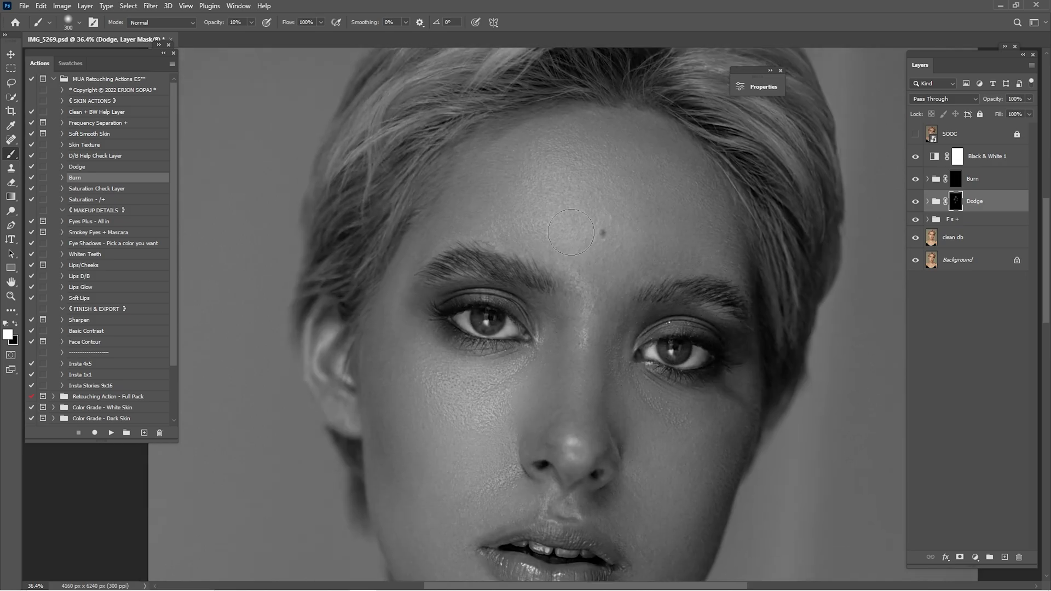
Step: Hide the Black & White 1 layer and return to the Dodge mask with a 200 px brush
{"action": "key", "text": "space"}
{"action": "left_click_drag", "start_coordinate": [587, 383], "coordinate": [600, 268]}
{"action": "key", "text": "bracketleft"}
{"action": "key", "text": "bracketleft"}
{"action": "key", "text": "bracketleft"}
{"action": "left_click", "coordinate": [955, 157]}
{"action": "key", "text": "ctrl+comma"}
{"action": "left_click", "coordinate": [959, 203]}
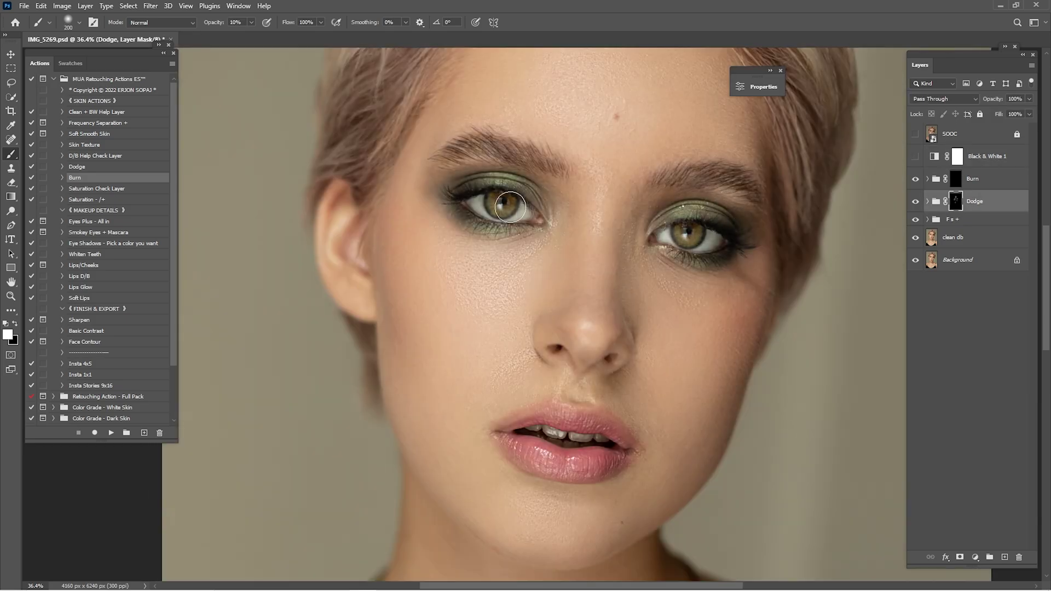
Step: Dodge the highlights around the eye and cheek in colour, using a smaller brush for the eyelid
{"action": "key", "text": "space"}
{"action": "left_click_drag", "start_coordinate": [555, 518], "coordinate": [545, 354]}
{"action": "key", "text": "bracketleft"}
{"action": "key", "text": "space"}
{"action": "left_click_drag", "start_coordinate": [564, 229], "coordinate": [556, 360]}
{"action": "key", "text": "bracketright"}
{"action": "key", "text": "bracketright"}
{"action": "key", "text": "bracketright"}
{"action": "left_click_drag", "start_coordinate": [465, 263], "coordinate": [476, 367]}
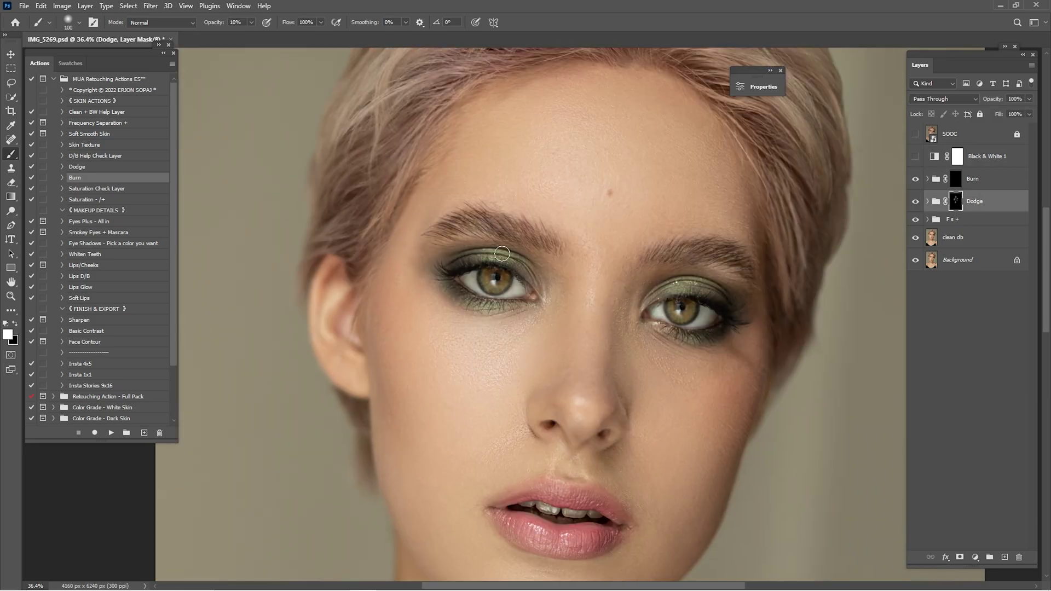
Step: Lower the Dodge group's opacity slightly and compare the whole portrait with and without the group
{"action": "key", "text": "ctrl+0"}
{"action": "left_click", "coordinate": [915, 201]}
{"action": "left_click", "coordinate": [915, 201]}
{"action": "left_click", "coordinate": [915, 202]}
{"action": "left_click", "coordinate": [915, 201]}
{"action": "left_click", "coordinate": [915, 202]}
{"action": "left_click", "coordinate": [915, 201]}
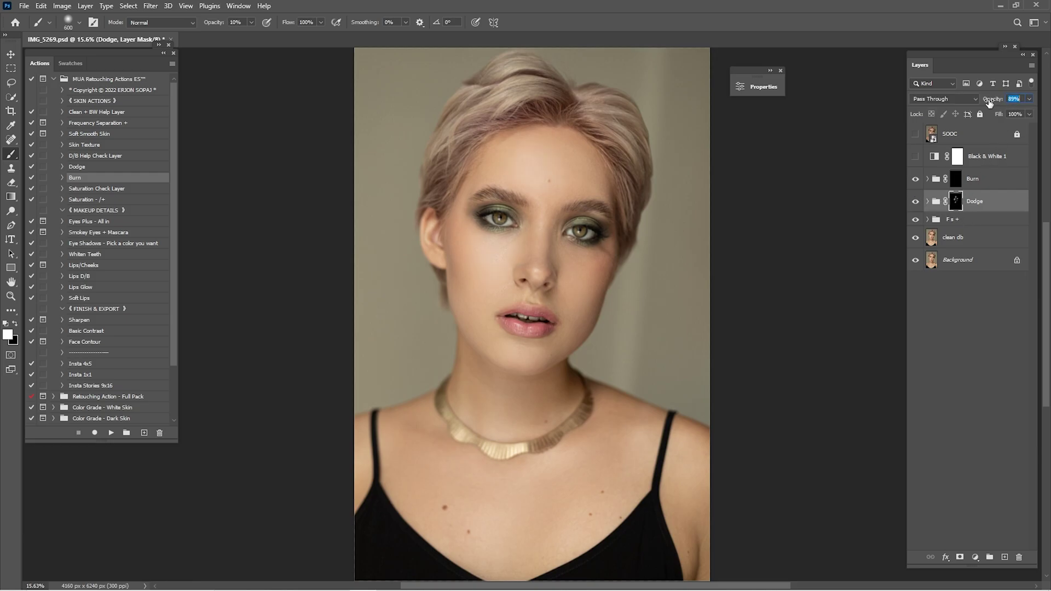
{"action": "left_click", "coordinate": [915, 201]}
{"action": "left_click", "coordinate": [915, 202]}
{"action": "left_click", "coordinate": [915, 201]}
{"action": "left_click", "coordinate": [915, 202]}
Step: Select the Burn group's mask and contour the outer cheek beside the ear with a 500 px brush
{"action": "left_click", "coordinate": [955, 178]}
{"action": "scroll", "coordinate": [482, 258], "scroll_direction": "up", "scroll_amount": 3}
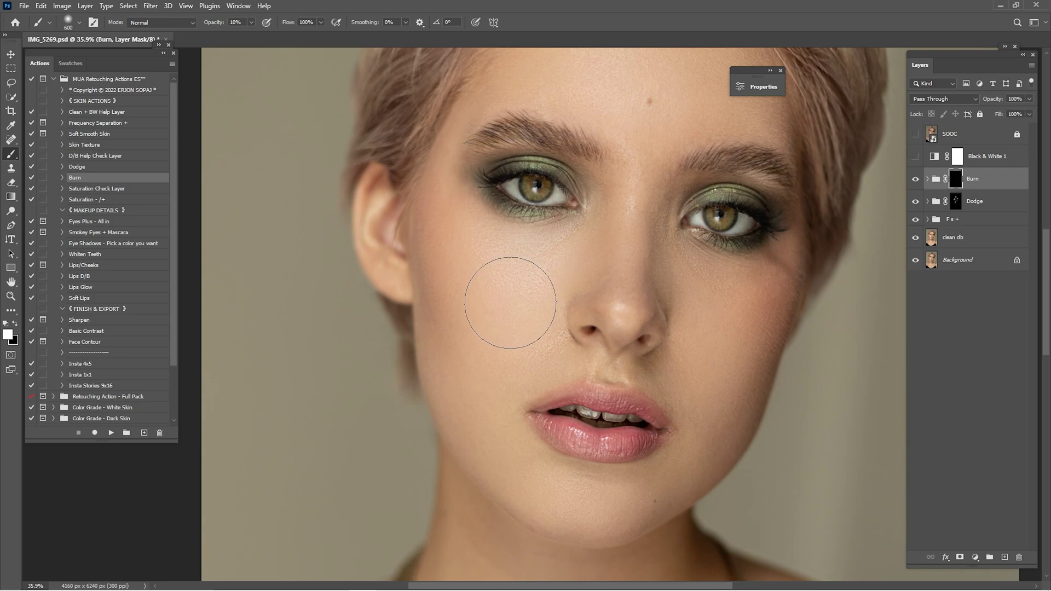
{"action": "left_click_drag", "start_coordinate": [478, 281], "coordinate": [510, 333]}
{"action": "key", "text": "bracketleft"}
{"action": "key", "text": "bracketleft"}
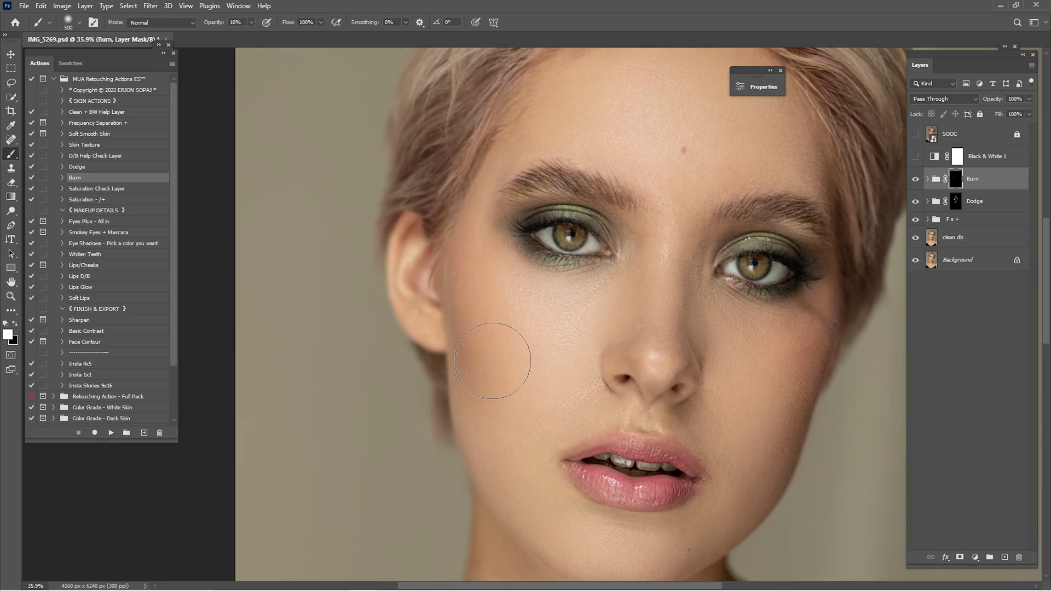
{"action": "scroll", "coordinate": [514, 222], "scroll_direction": "up", "scroll_amount": 3}
{"action": "key", "text": "bracketright"}
Step: Burn the forehead along the hairline and the shaded side of the face with the 500 px brush
{"action": "mouse_move", "coordinate": [513, 221]}
{"action": "left_mouse_down"}
{"action": "mouse_move", "coordinate": [601, 167]}
{"action": "mouse_move", "coordinate": [669, 153]}
{"action": "left_mouse_up"}
{"action": "mouse_move", "coordinate": [673, 166]}
{"action": "left_mouse_down"}
{"action": "mouse_move", "coordinate": [564, 171]}
{"action": "mouse_move", "coordinate": [606, 144]}
{"action": "left_mouse_up"}
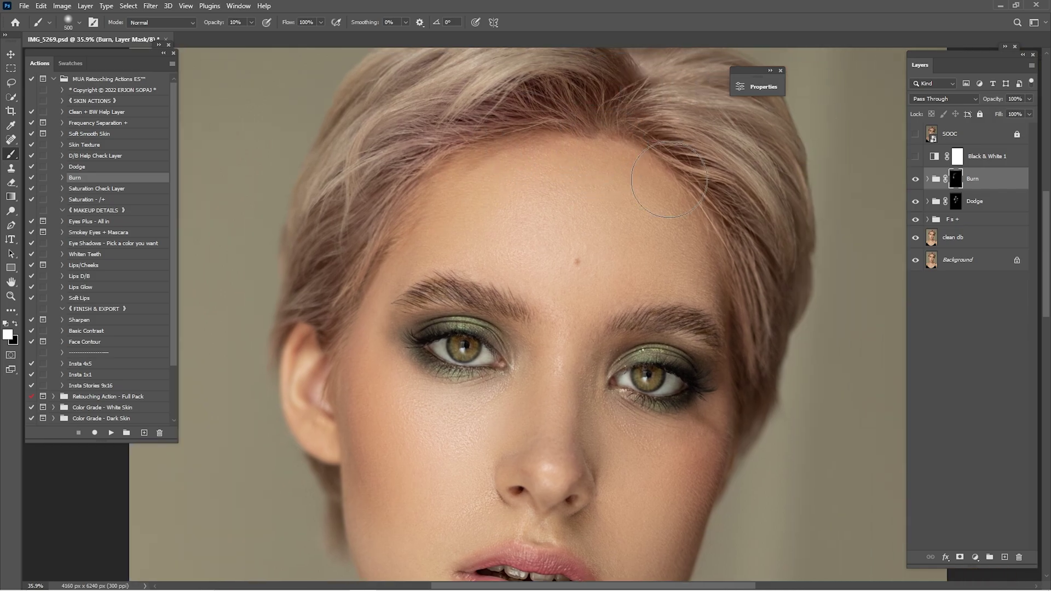
{"action": "mouse_move", "coordinate": [666, 221]}
{"action": "left_mouse_down"}
{"action": "mouse_move", "coordinate": [659, 128]}
{"action": "mouse_move", "coordinate": [676, 88]}
{"action": "left_mouse_up"}
{"action": "left_click_drag", "start_coordinate": [733, 315], "coordinate": [693, 386]}
{"action": "left_click_drag", "start_coordinate": [641, 437], "coordinate": [735, 274]}
Step: Burn the shadow beneath the lower lip with a 200 px brush
{"action": "key", "text": "bracketleft"}
{"action": "key", "text": "bracketleft"}
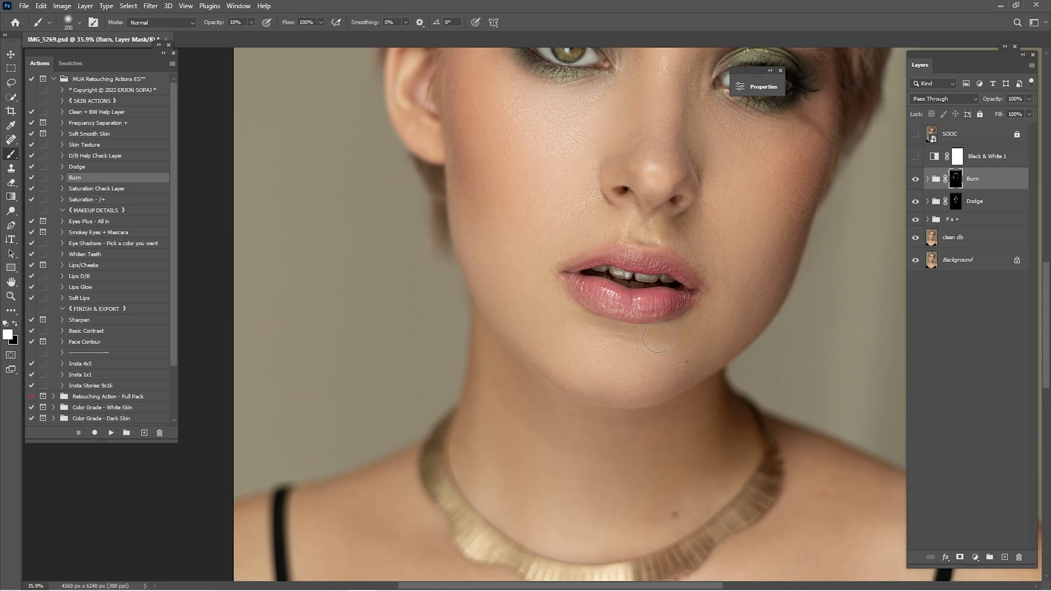
{"action": "left_click_drag", "start_coordinate": [619, 330], "coordinate": [652, 589]}
Step: Burn around the eyebrows and upper eye sockets with a 175 to 200 px brush
{"action": "key", "text": "bracketleft"}
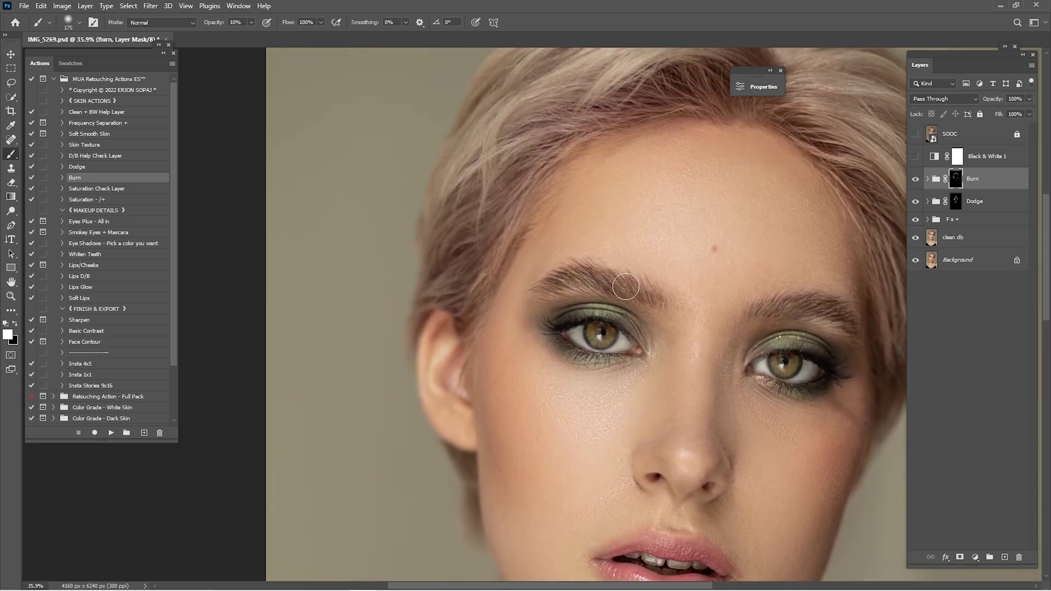
{"action": "left_click_drag", "start_coordinate": [608, 270], "coordinate": [474, 215]}
{"action": "key", "text": "bracketright"}
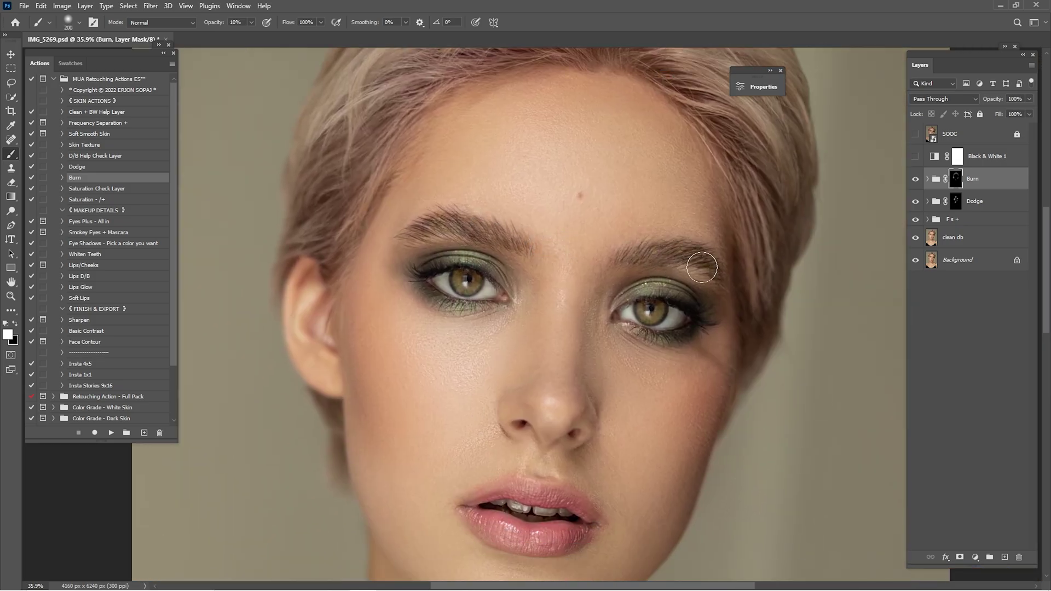
{"action": "left_click_drag", "start_coordinate": [695, 265], "coordinate": [671, 367]}
Step: Burn the temple and upper hairline with a 500 px brush
{"action": "key", "text": "bracketright"}
{"action": "key", "text": "bracketright"}
{"action": "key", "text": "bracketright"}
{"action": "key", "text": "bracketright"}
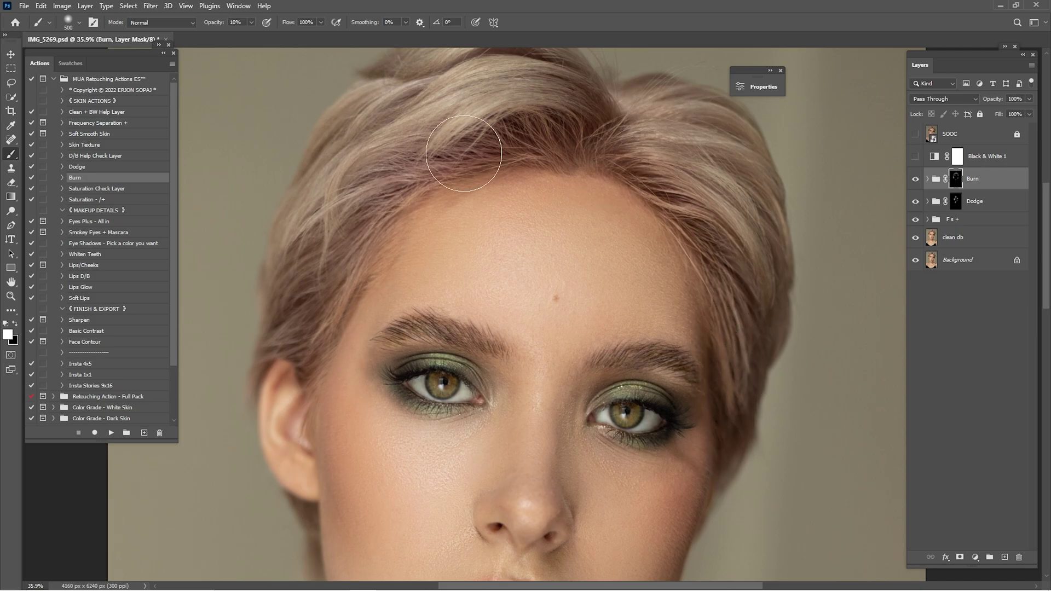
{"action": "left_click_drag", "start_coordinate": [340, 375], "coordinate": [420, 173]}
{"action": "key", "text": "bracketleft"}
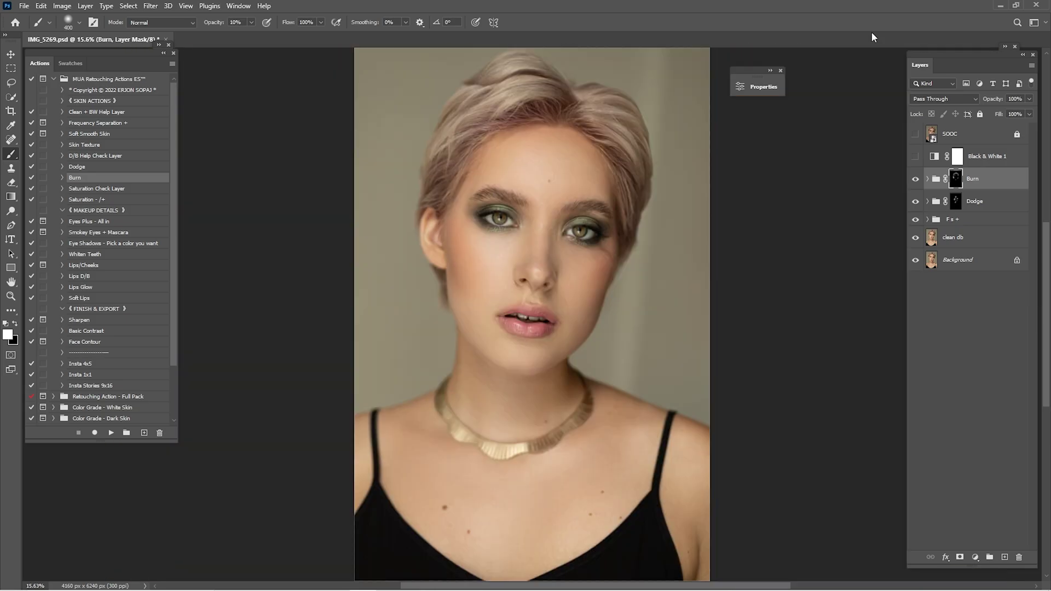
Step: Set the Burn group's opacity to 73% and compare the whole portrait with and without the group
{"action": "key", "text": "ctrl+0"}
{"action": "left_click", "coordinate": [915, 180]}
{"action": "left_click", "coordinate": [913, 185]}
{"action": "left_click", "coordinate": [914, 185]}
{"action": "left_click", "coordinate": [916, 186]}
{"action": "left_click", "coordinate": [915, 186]}
{"action": "left_click", "coordinate": [916, 187]}
{"action": "left_click_drag", "start_coordinate": [995, 103], "coordinate": [980, 104]}
{"action": "left_click", "coordinate": [915, 181]}
{"action": "left_click", "coordinate": [916, 181]}
{"action": "left_click", "coordinate": [916, 181]}
{"action": "left_click", "coordinate": [917, 180]}
Step: Compare the retouched portrait with the SOOC original in colour
{"action": "left_click", "coordinate": [915, 134]}
{"action": "left_click", "coordinate": [916, 134]}
{"action": "left_click", "coordinate": [916, 134]}
{"action": "left_click", "coordinate": [915, 133]}
{"action": "left_click", "coordinate": [915, 134]}
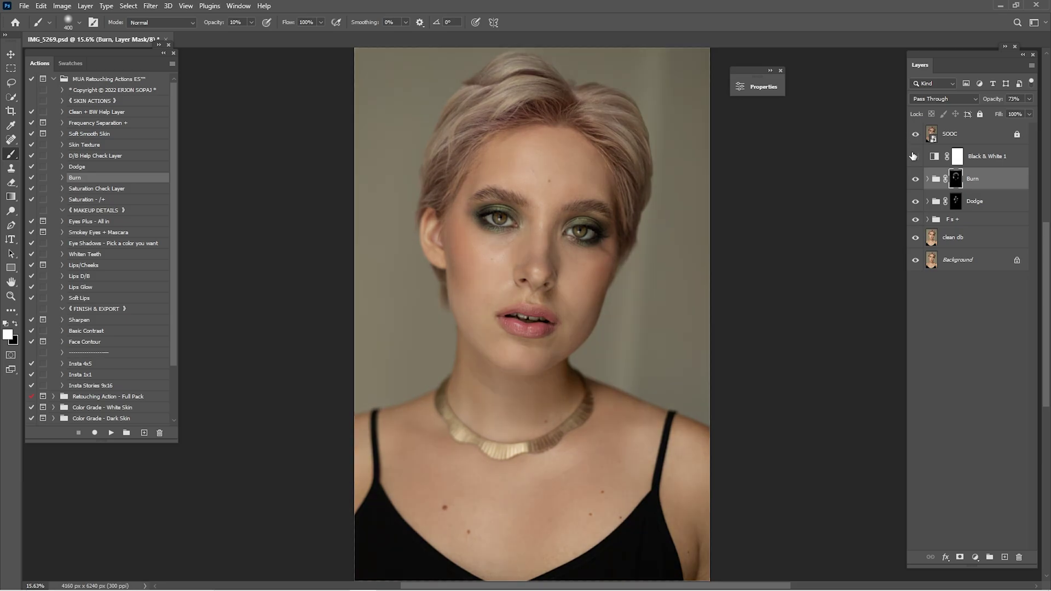
Step: Compare before and after in black and white with Black & White 1 above SOOC, and restore the layer order and colour view
{"action": "left_click_drag", "start_coordinate": [959, 163], "coordinate": [957, 132]}
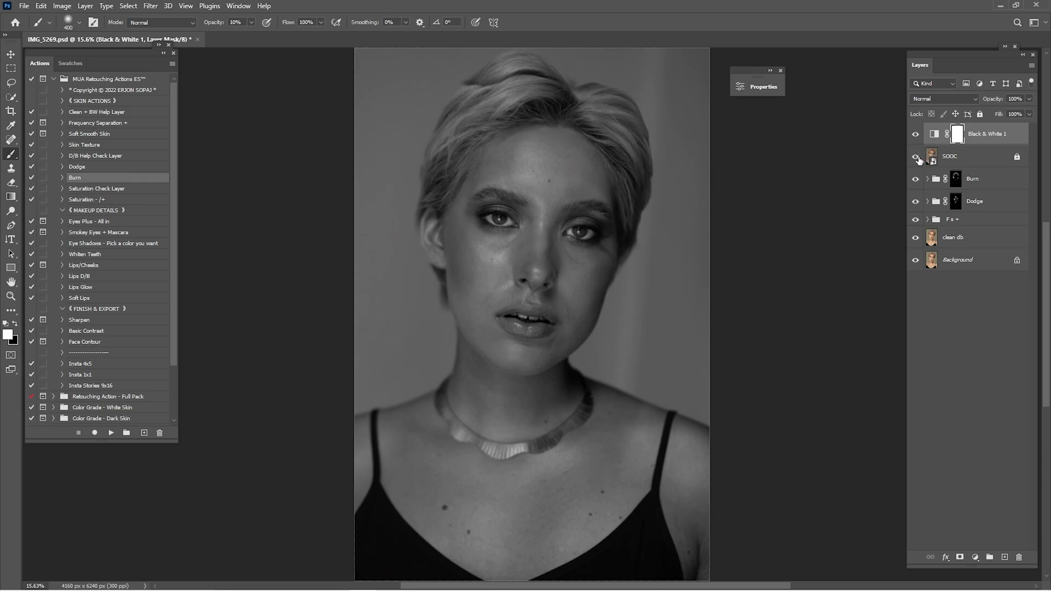
{"action": "left_click", "coordinate": [916, 158]}
{"action": "left_click", "coordinate": [916, 159]}
{"action": "left_click", "coordinate": [915, 160]}
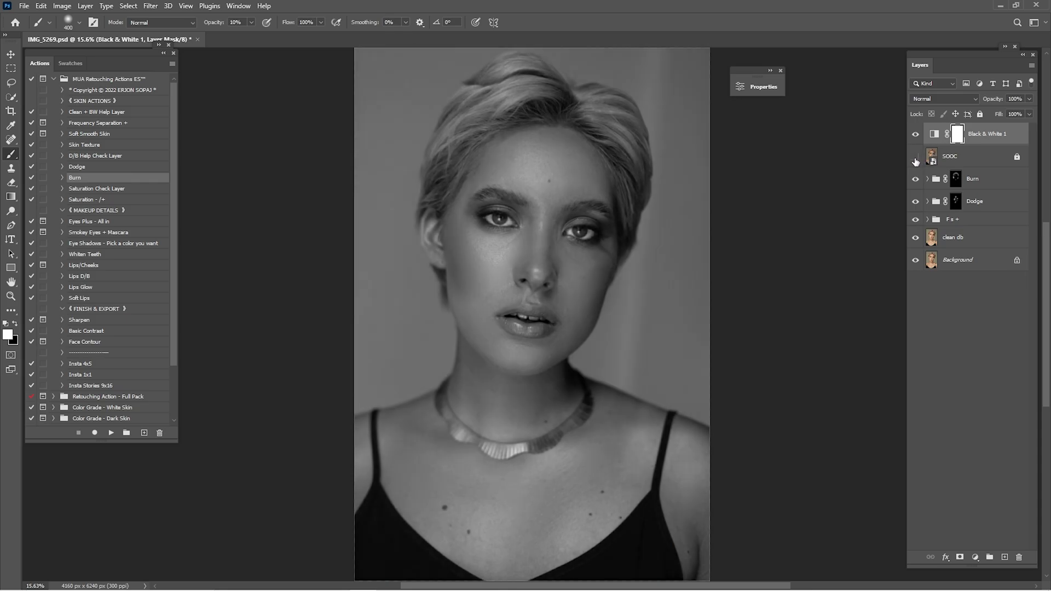
{"action": "left_click_drag", "start_coordinate": [968, 138], "coordinate": [923, 154]}
{"action": "left_click", "coordinate": [915, 158]}
{"action": "left_click", "coordinate": [991, 178]}
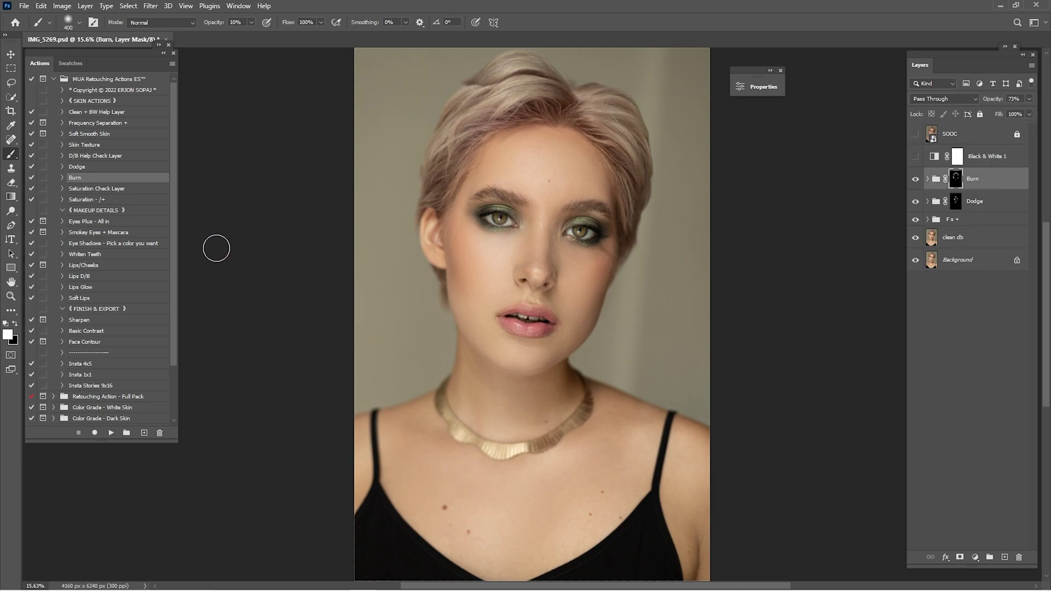
Step: Duplicate the Background layer and group the copy with clean db, F s +, Dodge and Burn under the name Retouch
{"action": "left_click_drag", "start_coordinate": [959, 259], "coordinate": [1005, 555]}
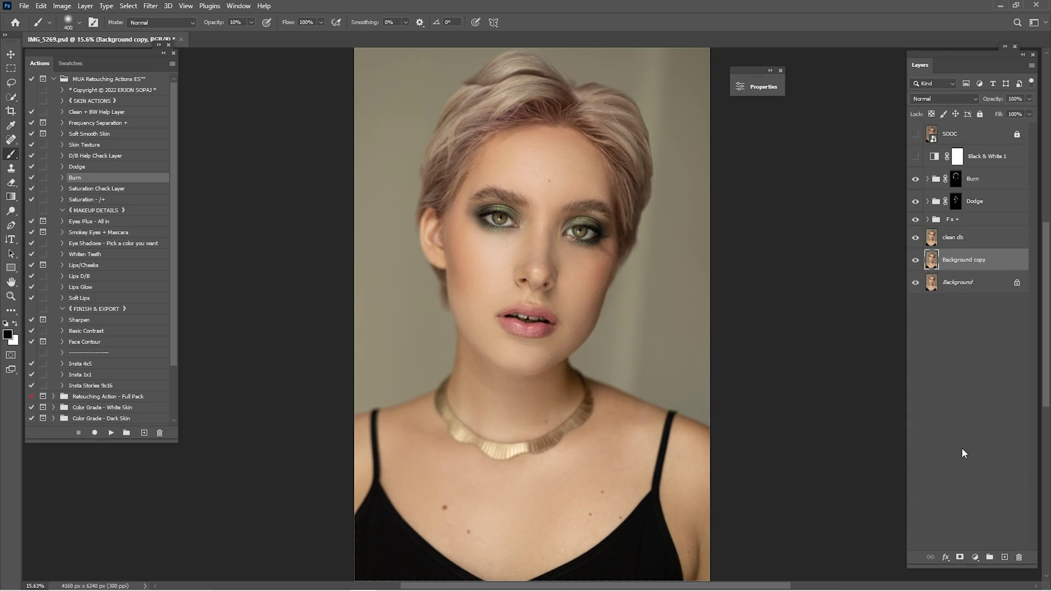
{"action": "left_click", "coordinate": [984, 180], "text": "shift"}
{"action": "right_click", "coordinate": [983, 181]}
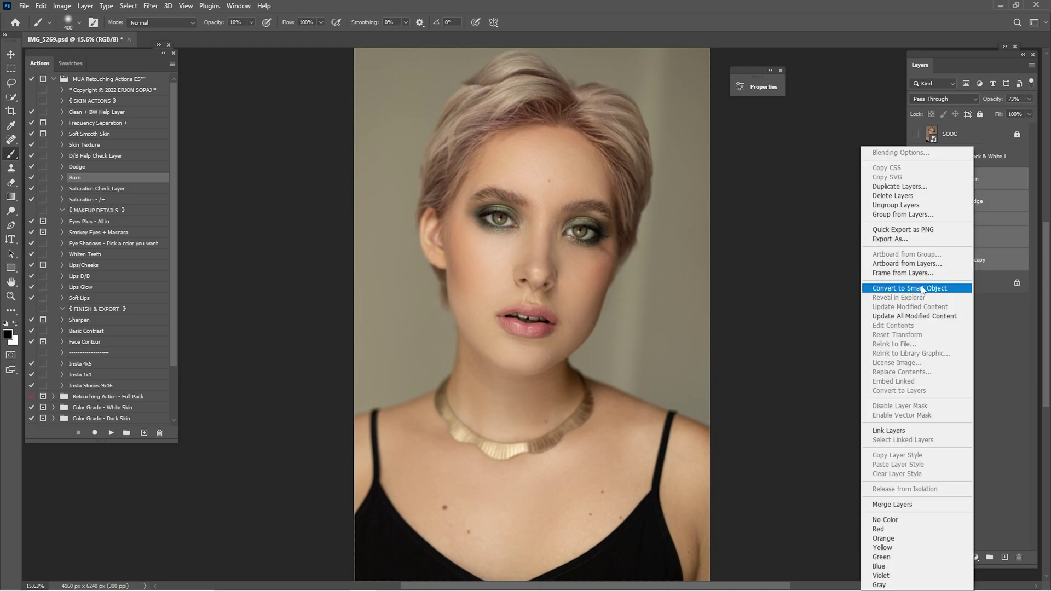
{"action": "left_click", "coordinate": [912, 216]}
{"action": "type", "text": "Re"}
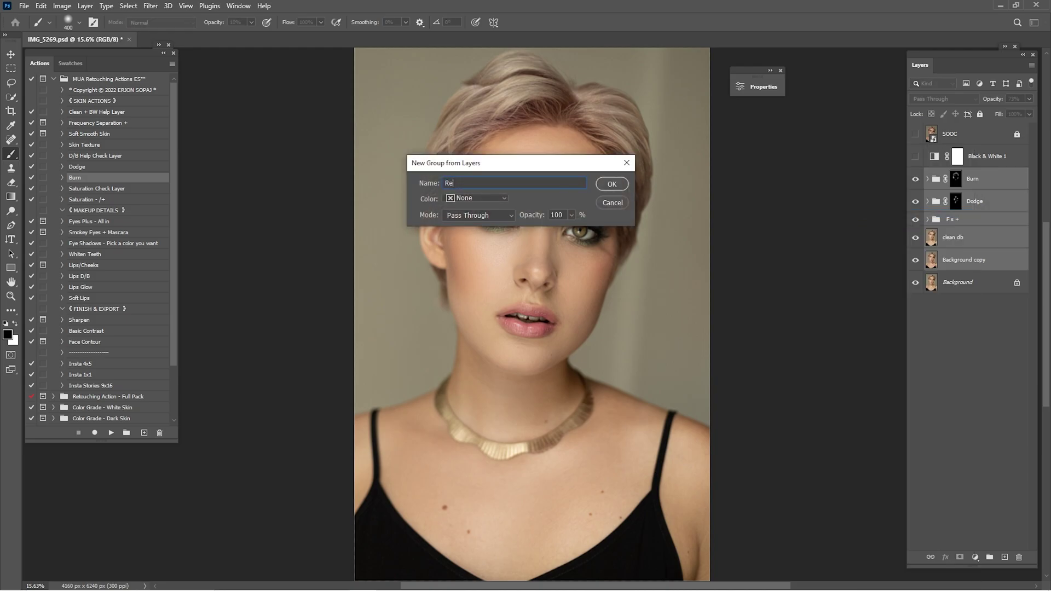
{"action": "type", "text": "touch"}
{"action": "key", "text": "Return"}
Step: Duplicate the Retouch group and merge the copy into a single layer
{"action": "left_click_drag", "start_coordinate": [953, 174], "coordinate": [1005, 557]}
{"action": "right_click", "coordinate": [955, 175]}
{"action": "left_click", "coordinate": [894, 504]}
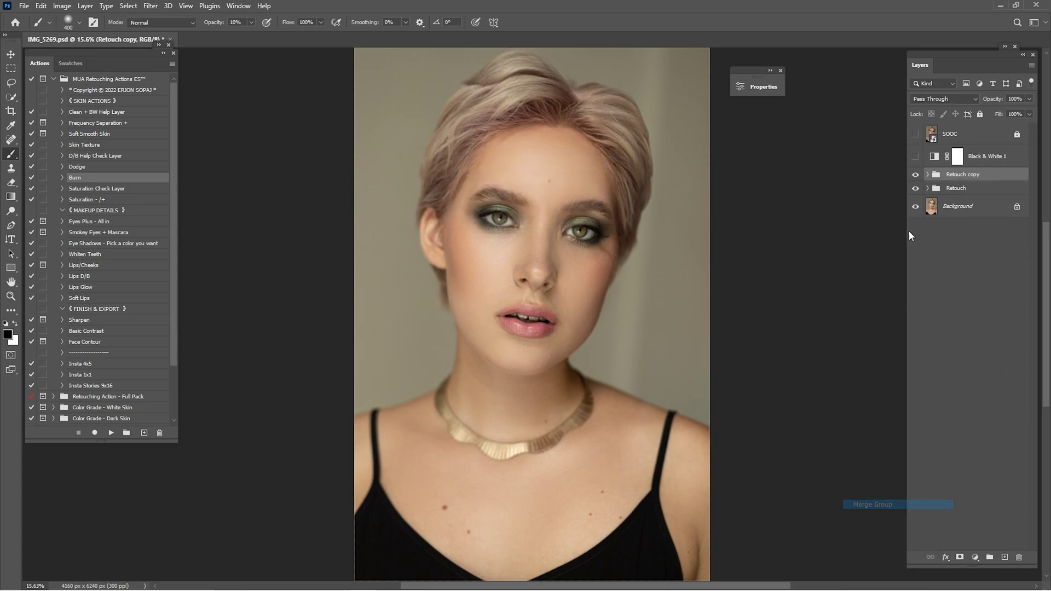
Step: Copy the merged portrait into a new 4160 x 6240 px document and merge it with the Background
{"action": "key", "text": "ctrl+a"}
{"action": "key", "text": "ctrl+d"}
{"action": "left_click", "coordinate": [25, 6]}
{"action": "left_click", "coordinate": [33, 17]}
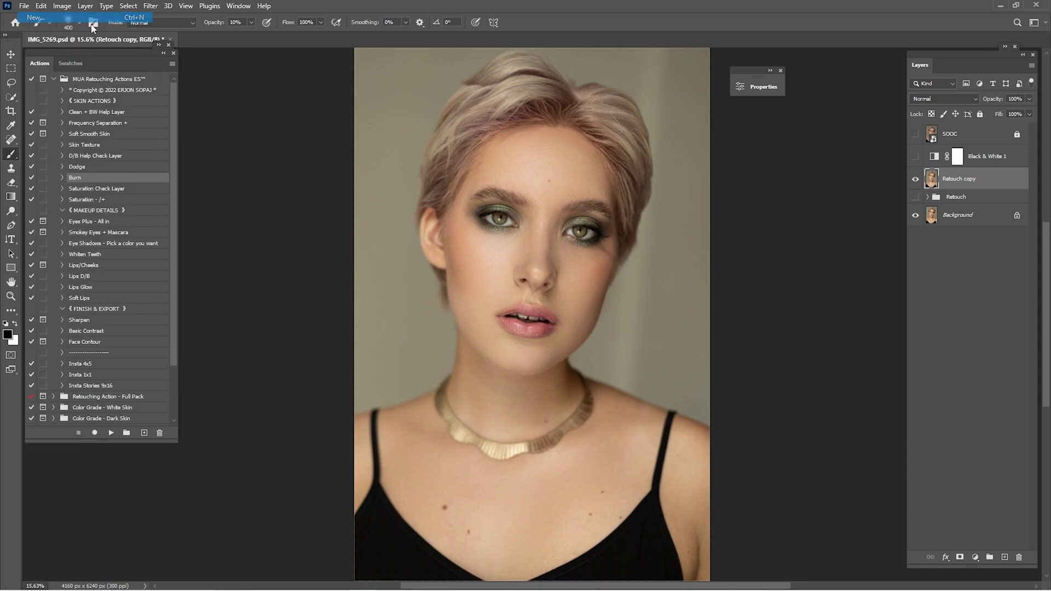
{"action": "left_click", "coordinate": [732, 458]}
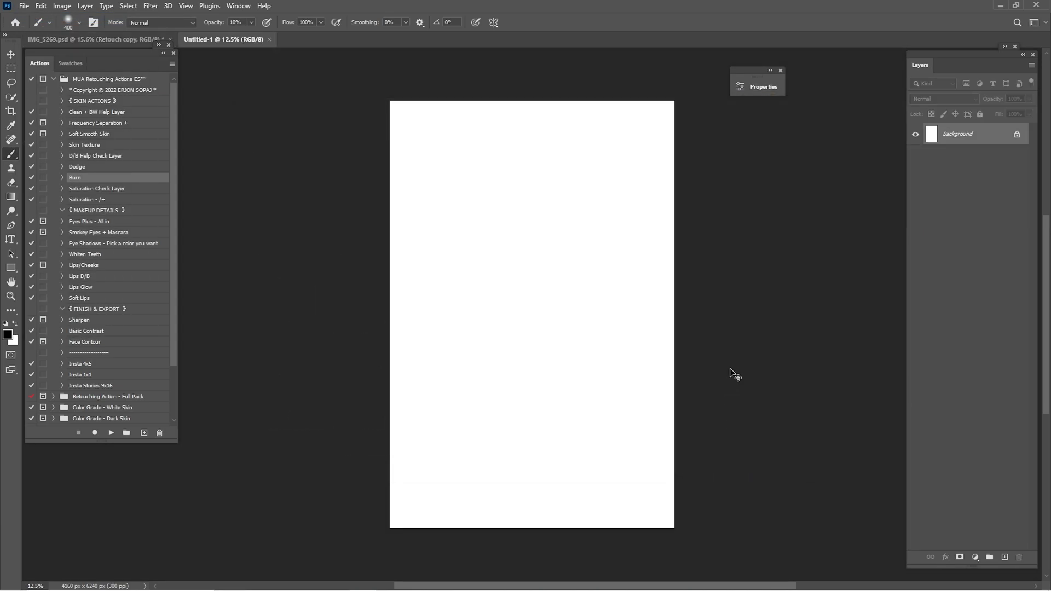
{"action": "key", "text": "ctrl+v"}
{"action": "right_click", "coordinate": [971, 162]}
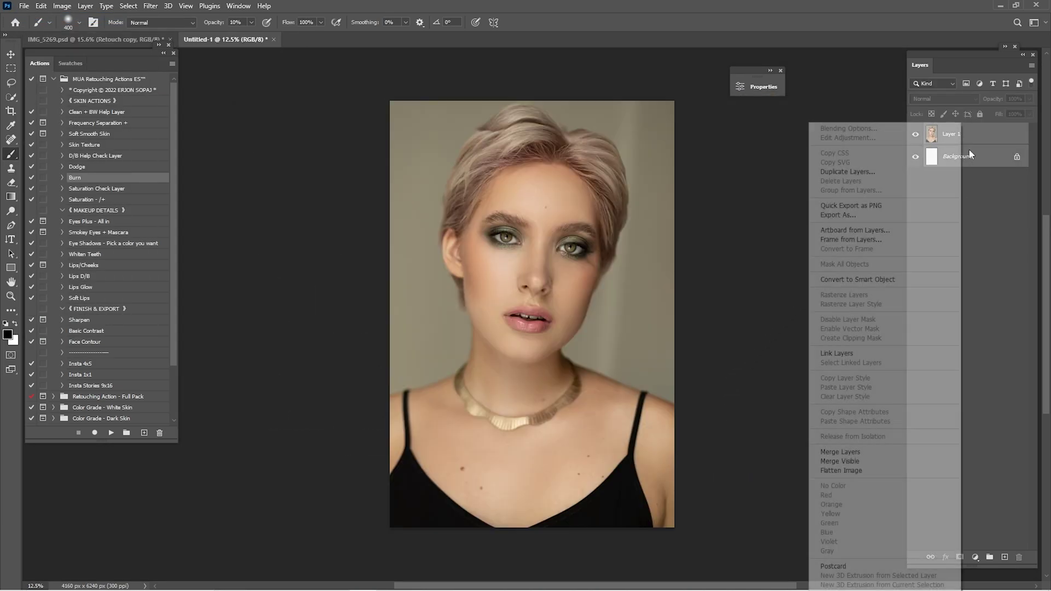
{"action": "left_click", "coordinate": [871, 452]}
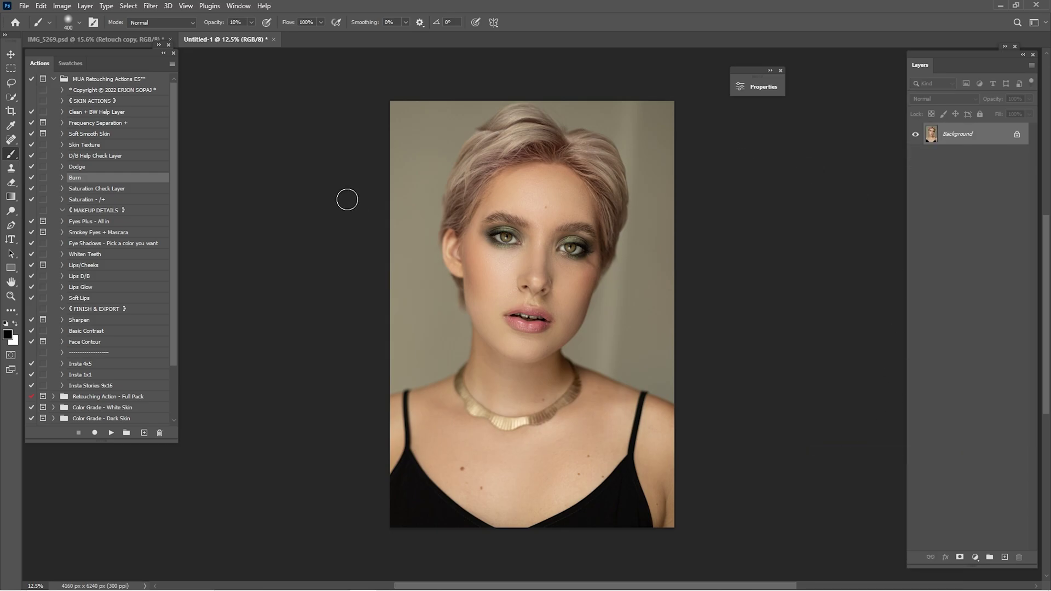
Step: Run the Eyes Plus - All in action and accept its Gaussian Blur
{"action": "key", "text": "z"}
{"action": "left_click_drag", "start_coordinate": [495, 233], "coordinate": [588, 273]}
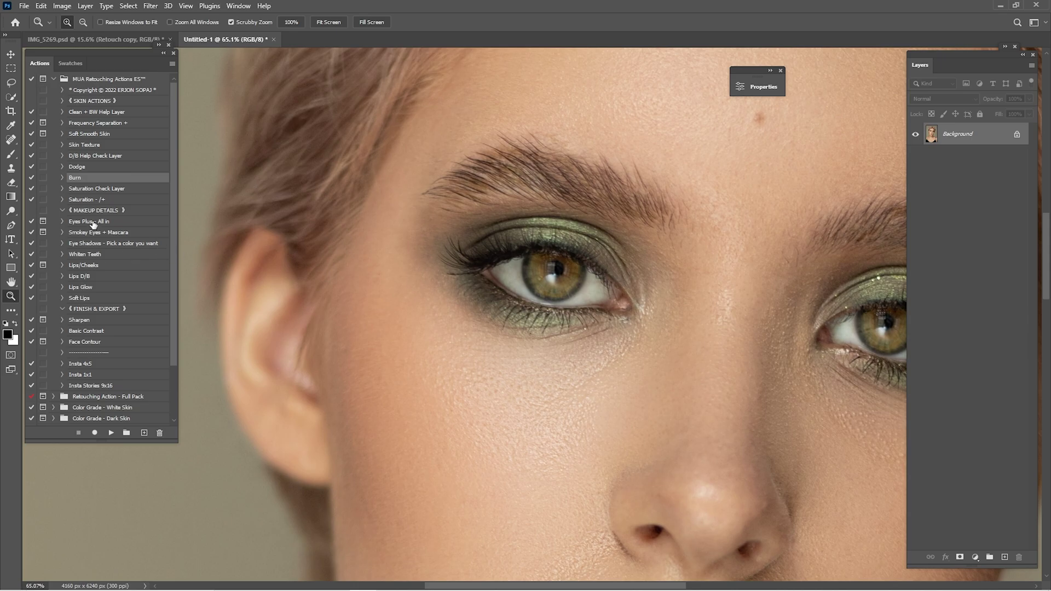
{"action": "left_click", "coordinate": [88, 221]}
{"action": "left_click", "coordinate": [111, 434]}
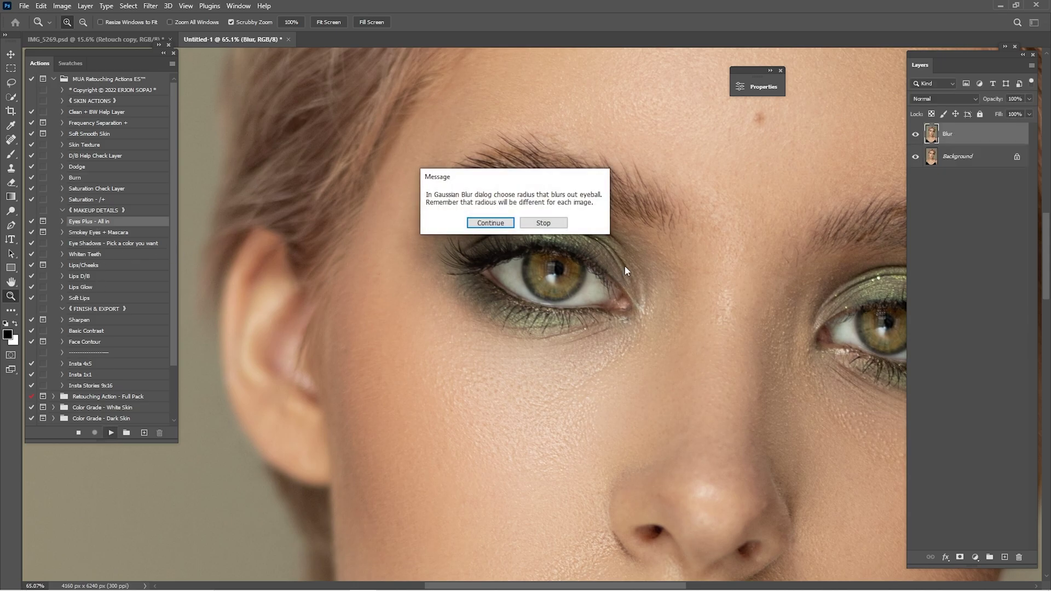
{"action": "left_click", "coordinate": [490, 223]}
{"action": "key", "text": "Return"}
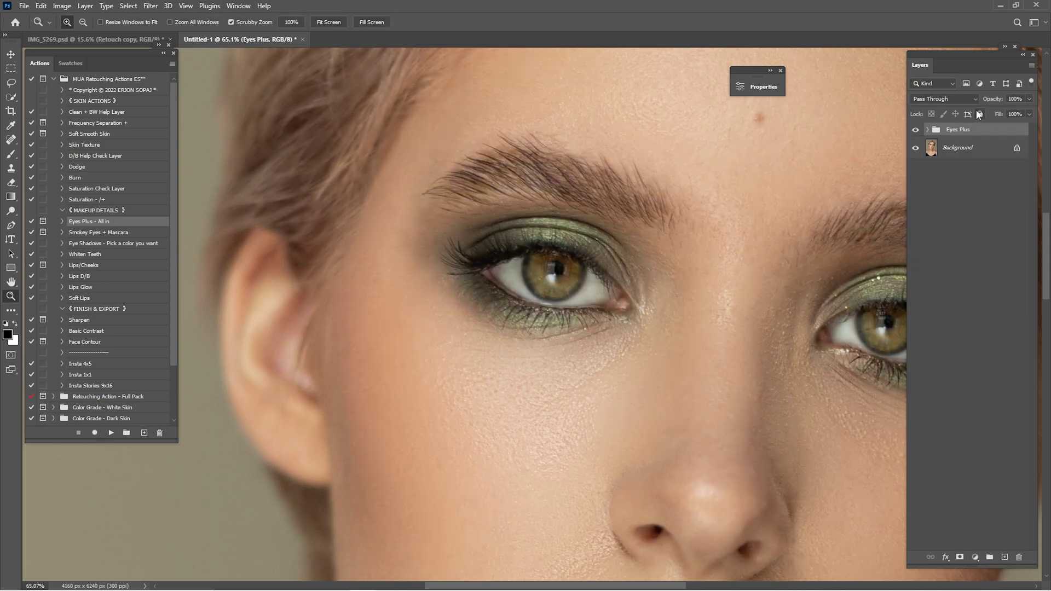
Step: Paint white on the Remove Veins mask over the white of the eye with a small brush at 100% opacity
{"action": "left_click", "coordinate": [927, 129]}
{"action": "left_click", "coordinate": [965, 237]}
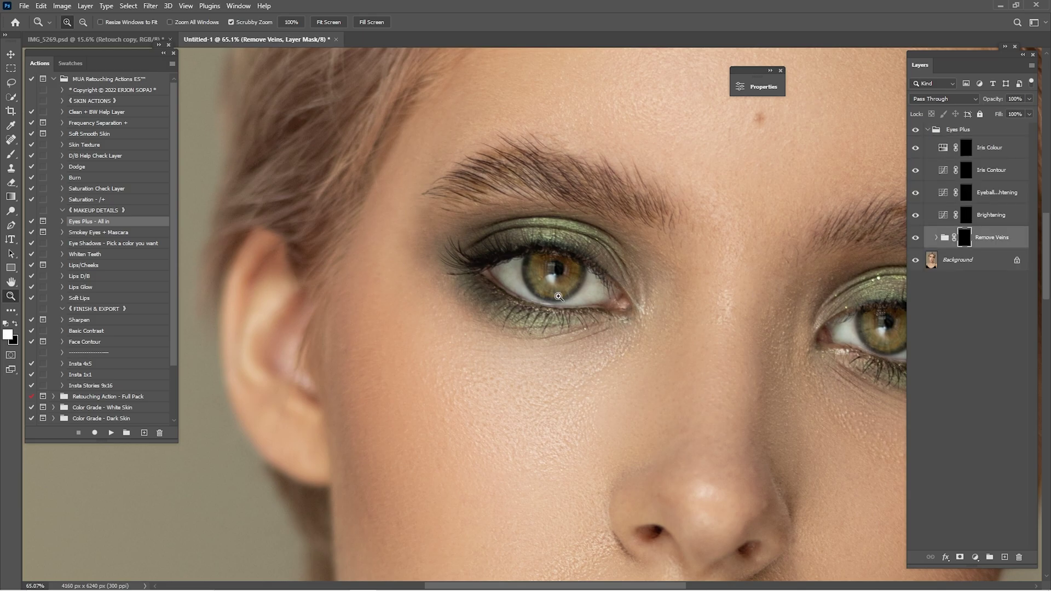
{"action": "left_click_drag", "start_coordinate": [557, 296], "coordinate": [592, 301]}
{"action": "key", "text": "b"}
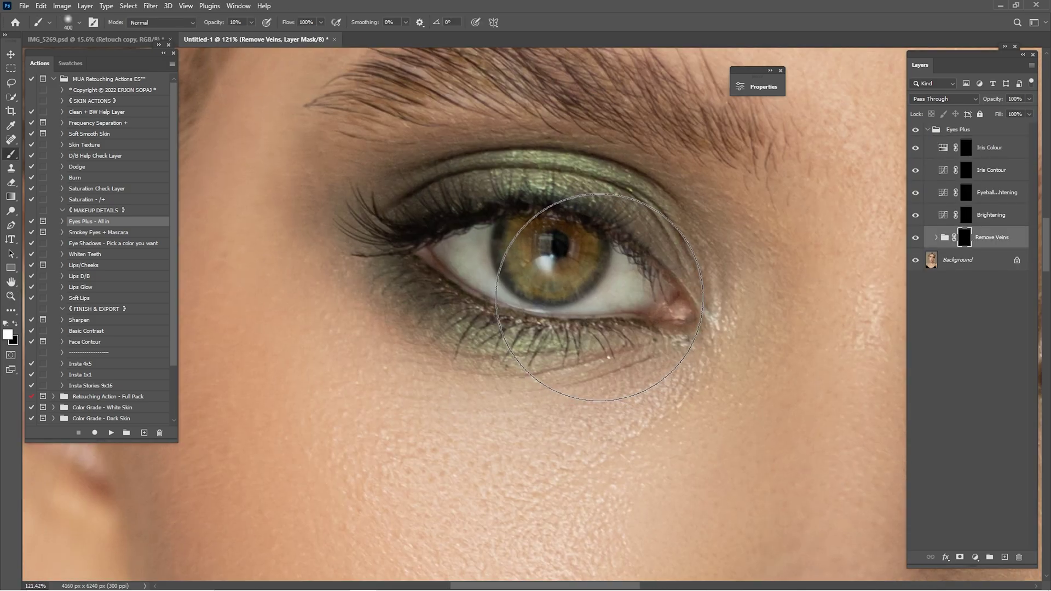
{"action": "key", "text": "bracketleft"}
{"action": "key", "text": "bracketleft"}
{"action": "key", "text": "bracketleft"}
{"action": "key", "text": "bracketleft"}
{"action": "key", "text": "bracketleft"}
{"action": "key", "text": "bracketleft"}
{"action": "key", "text": "bracketleft"}
{"action": "key", "text": "bracketleft"}
{"action": "key", "text": "bracketleft"}
{"action": "key", "text": "bracketleft"}
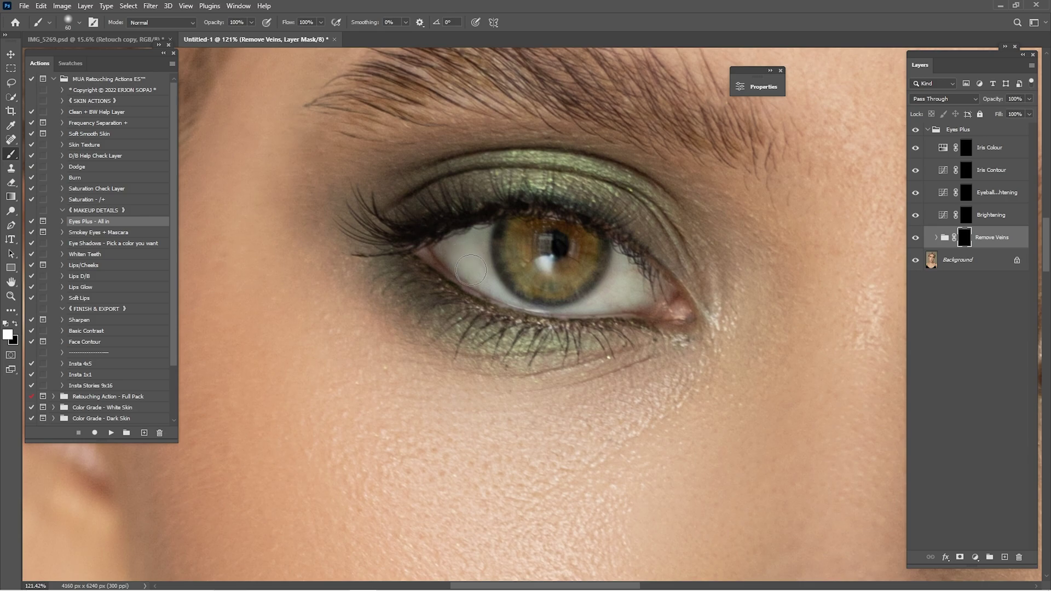
{"action": "left_click_drag", "start_coordinate": [732, 274], "coordinate": [466, 249]}
{"action": "key", "text": "ctrl+0"}
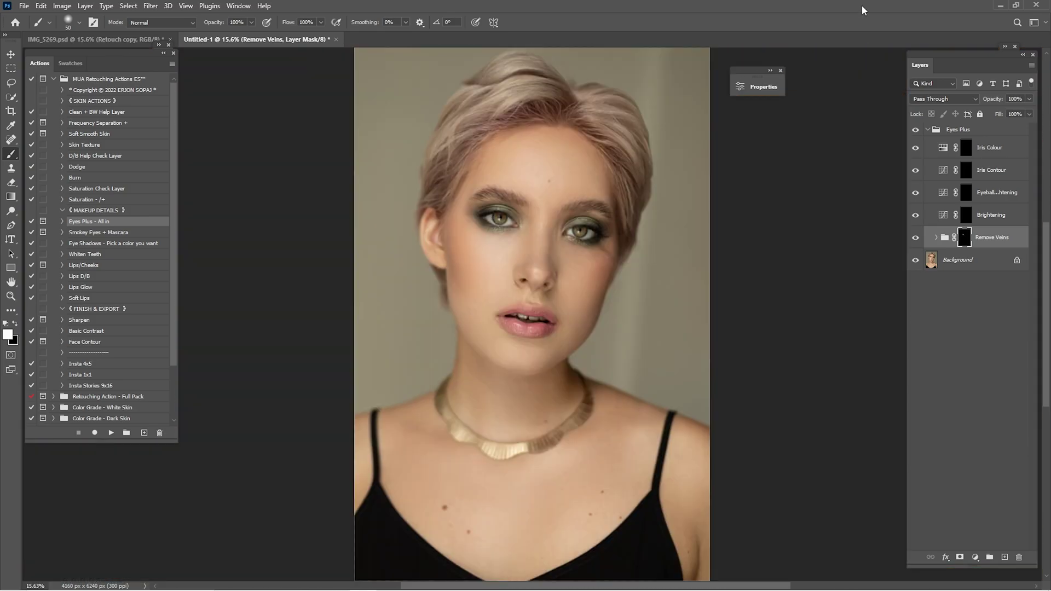
Step: Merge the Eyes Plus group into the Background and run the Smokey Eyes + Mascara action
{"action": "left_click", "coordinate": [961, 128]}
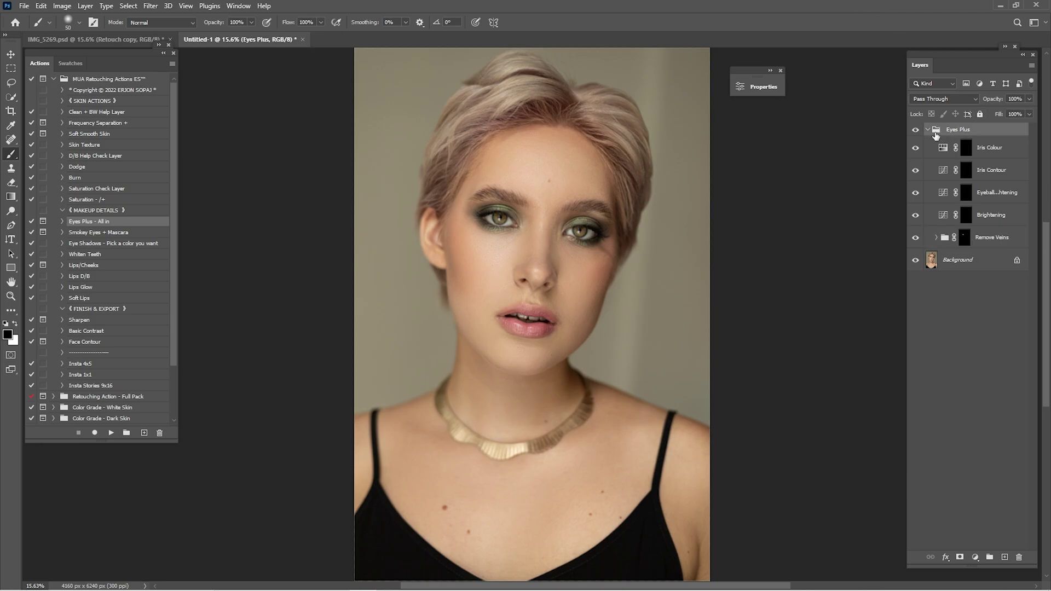
{"action": "key", "text": "ctrl+shift+e"}
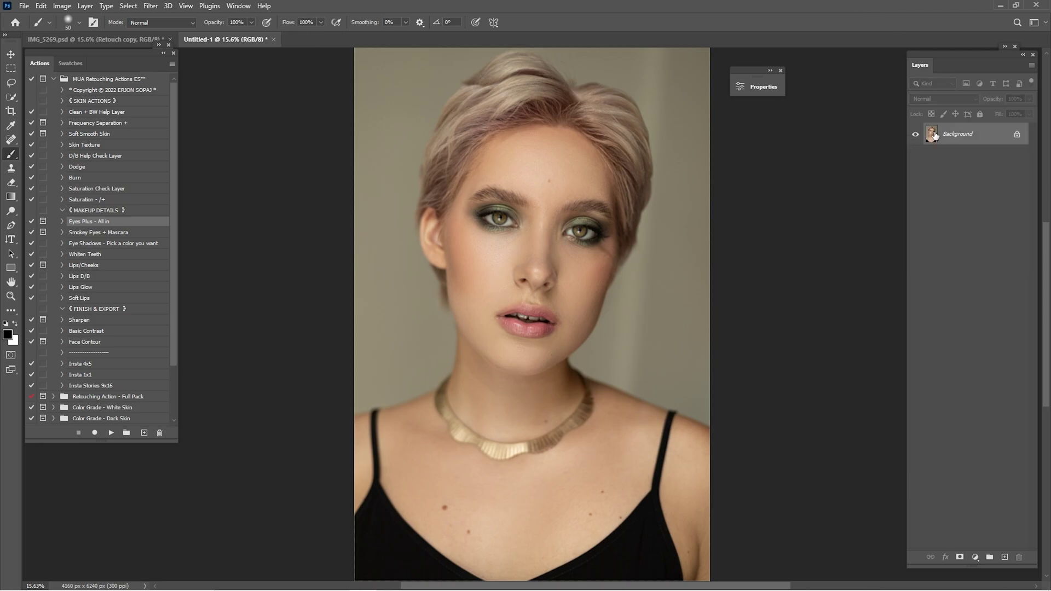
{"action": "left_click", "coordinate": [106, 234]}
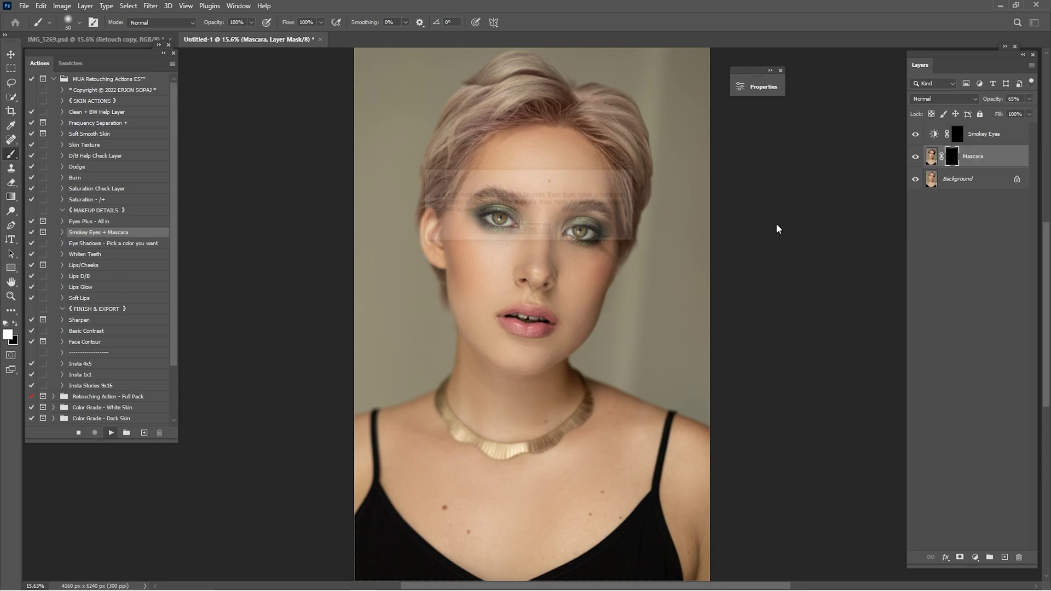
{"action": "key", "text": "Return"}
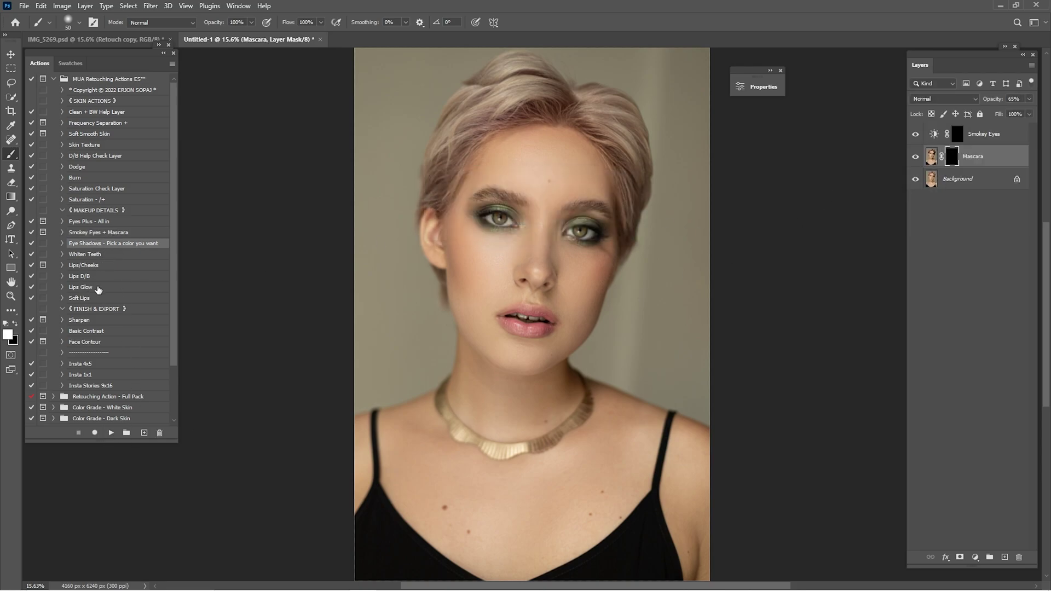
Step: Add two Eye Shadows - Pick a color layers with the eye shadow action and arrange them above Smokey Eyes
{"action": "left_click", "coordinate": [110, 433]}
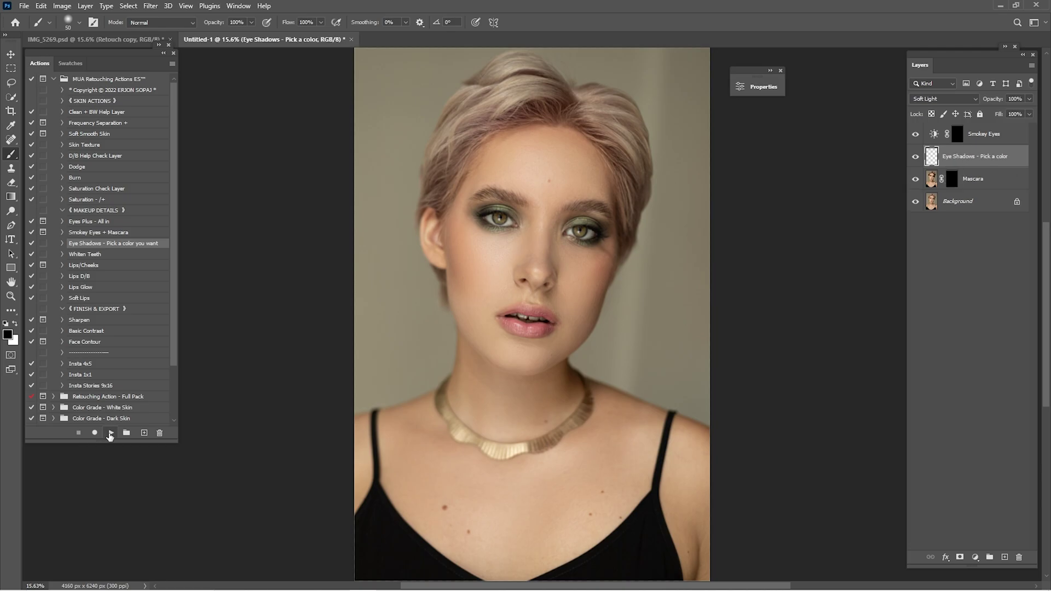
{"action": "left_click", "coordinate": [976, 182], "text": "shift"}
{"action": "left_click_drag", "start_coordinate": [976, 182], "coordinate": [986, 127]}
Step: Paint white on the Mascara mask along the upper lashes with a 70 px brush at 25% opacity
{"action": "left_click", "coordinate": [953, 204]}
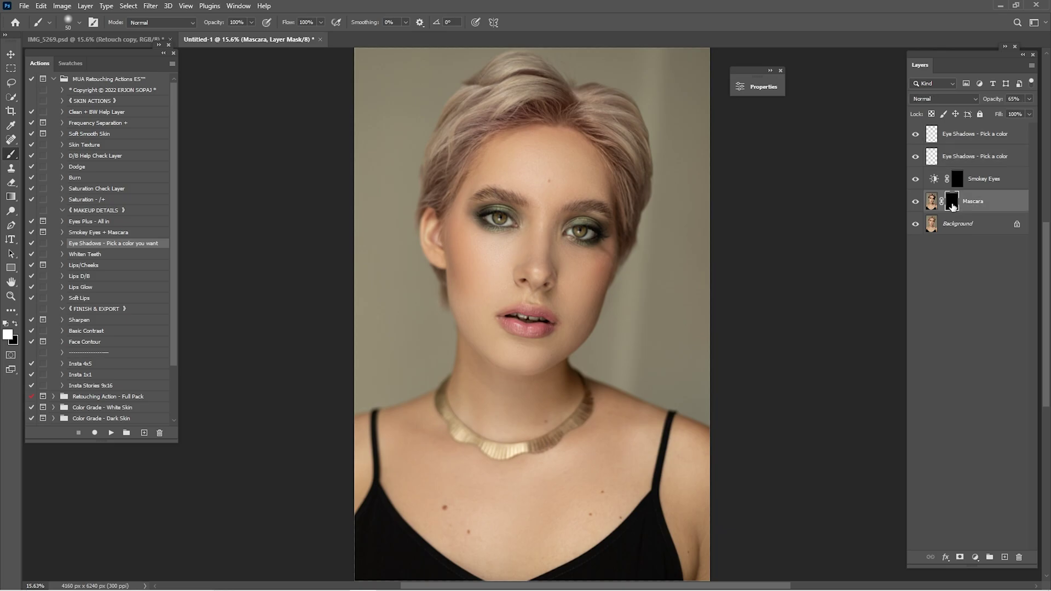
{"action": "key", "text": "z"}
{"action": "left_click_drag", "start_coordinate": [501, 220], "coordinate": [542, 266]}
{"action": "key", "text": "b"}
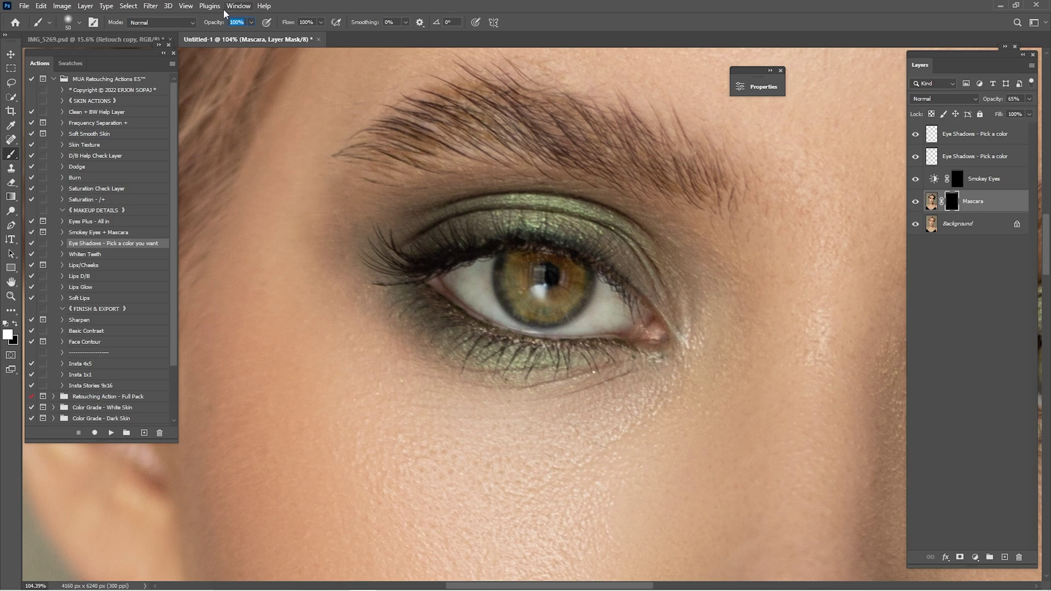
{"action": "type", "text": "25"}
{"action": "key", "text": "Return"}
{"action": "mouse_move", "coordinate": [458, 239]}
{"action": "left_mouse_down"}
{"action": "mouse_move", "coordinate": [387, 263]}
{"action": "mouse_move", "coordinate": [491, 239]}
{"action": "left_mouse_up"}
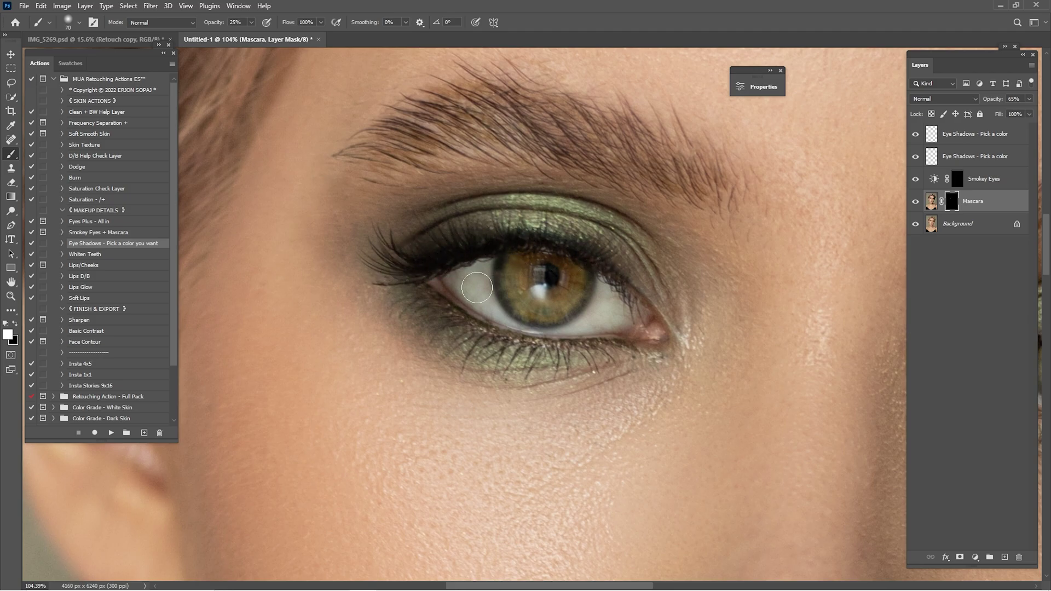
{"action": "left_click_drag", "start_coordinate": [707, 327], "coordinate": [383, 245]}
{"action": "mouse_move", "coordinate": [651, 251]}
{"action": "left_mouse_down"}
{"action": "mouse_move", "coordinate": [575, 244]}
{"action": "mouse_move", "coordinate": [404, 262]}
{"action": "left_mouse_up"}
Step: Paint the Mascara mask along the lower lashes at 25% opacity, adjusting the brush size
{"action": "key", "text": "]"}
{"action": "key", "text": "]"}
{"action": "key", "text": "]"}
{"action": "left_click_drag", "start_coordinate": [611, 355], "coordinate": [594, 364]}
{"action": "key", "text": "["}
{"action": "mouse_move", "coordinate": [449, 347]}
{"action": "left_mouse_down"}
{"action": "mouse_move", "coordinate": [597, 362]}
{"action": "mouse_move", "coordinate": [644, 284]}
{"action": "left_mouse_up"}
Step: Compare the portrait with and without the Mascara layer and check the lashes up close
{"action": "key", "text": "ctrl+0"}
{"action": "left_click", "coordinate": [915, 202]}
{"action": "left_click", "coordinate": [915, 202]}
{"action": "left_click", "coordinate": [915, 201]}
{"action": "left_click", "coordinate": [915, 202]}
{"action": "scroll", "coordinate": [495, 220], "scroll_direction": "up", "scroll_amount": 5}
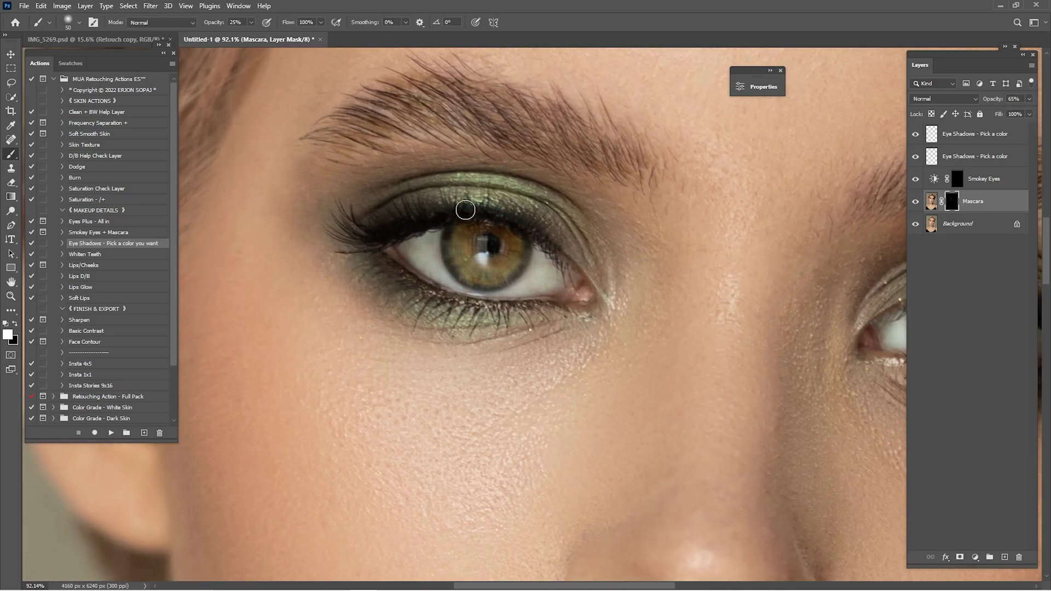
{"action": "key", "text": "ctrl+0"}
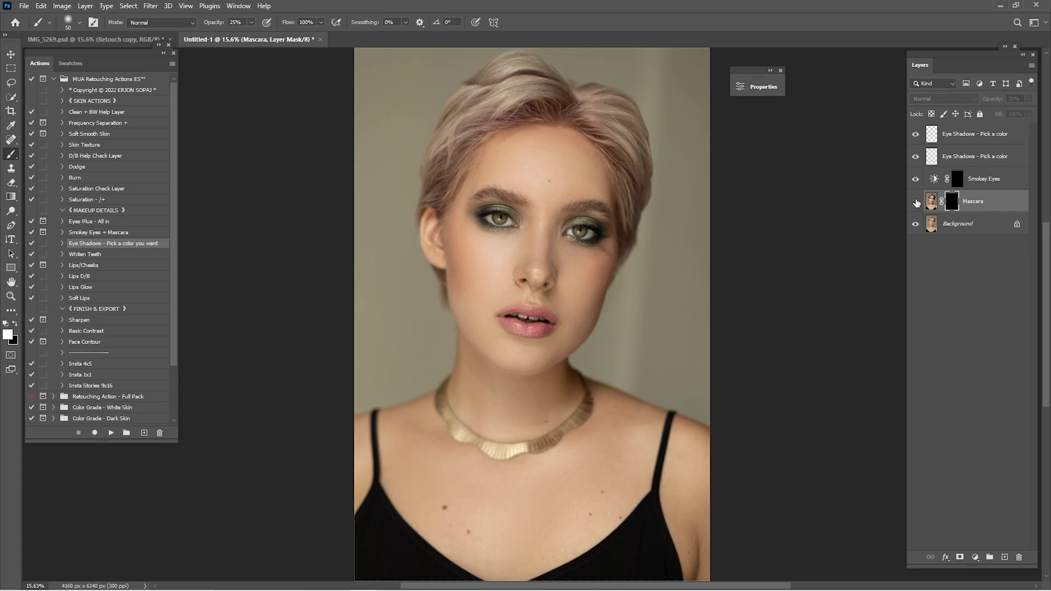
Step: Paint white on the Smokey Eyes mask around the eyelids and outer eye corner with a 175 px brush at 10% opacity
{"action": "left_click", "coordinate": [957, 180]}
{"action": "scroll", "coordinate": [482, 216], "scroll_direction": "up", "scroll_amount": 5}
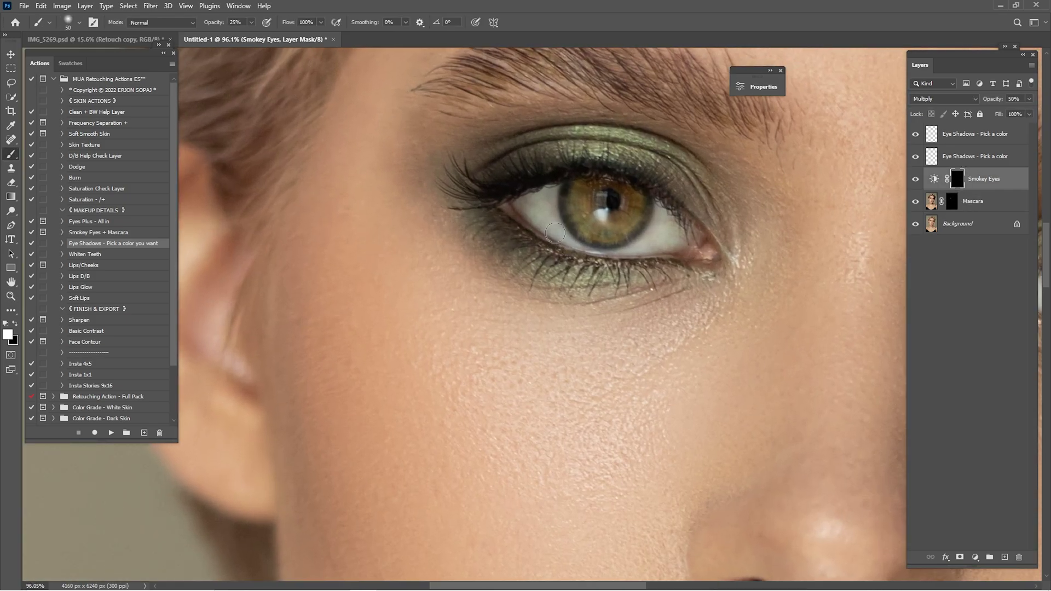
{"action": "key", "text": "bracketright"}
{"action": "key", "text": "bracketright"}
{"action": "key", "text": "bracketright"}
{"action": "key", "text": "bracketright"}
{"action": "key", "text": "bracketright"}
{"action": "mouse_move", "coordinate": [526, 147]}
{"action": "left_mouse_down"}
{"action": "mouse_move", "coordinate": [470, 181]}
{"action": "mouse_move", "coordinate": [465, 198]}
{"action": "mouse_move", "coordinate": [522, 258]}
{"action": "mouse_move", "coordinate": [481, 163]}
{"action": "left_mouse_up"}
{"action": "key", "text": "bracketright"}
{"action": "left_click_drag", "start_coordinate": [575, 136], "coordinate": [440, 156]}
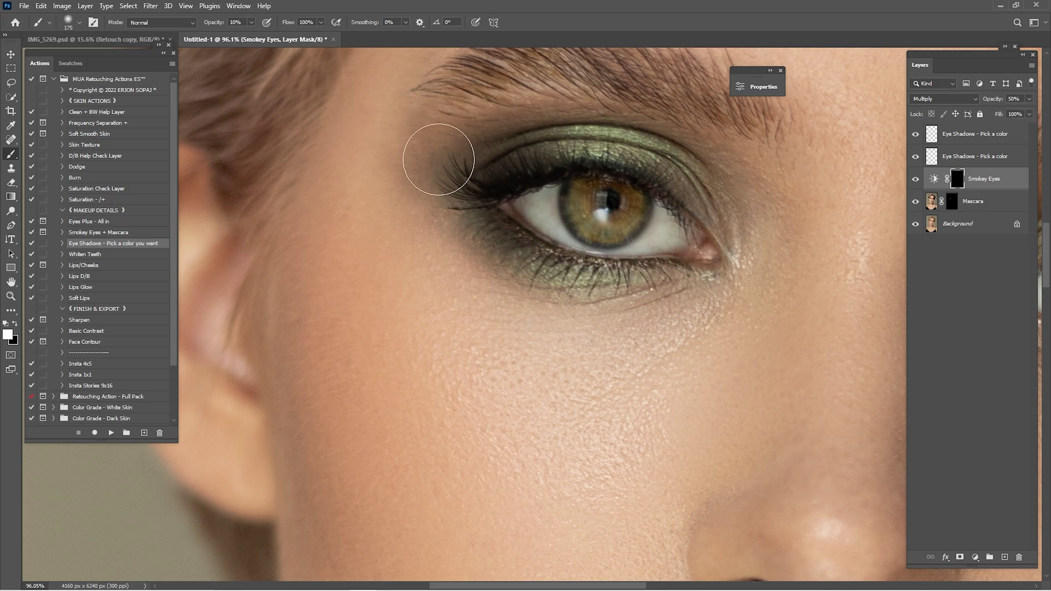
{"action": "left_click_drag", "start_coordinate": [791, 243], "coordinate": [507, 225]}
{"action": "mouse_move", "coordinate": [678, 224]}
{"action": "left_mouse_down"}
{"action": "mouse_move", "coordinate": [691, 244]}
{"action": "mouse_move", "coordinate": [602, 315]}
{"action": "mouse_move", "coordinate": [646, 181]}
{"action": "mouse_move", "coordinate": [645, 200]}
{"action": "left_mouse_up"}
{"action": "key", "text": "ctrl+0"}
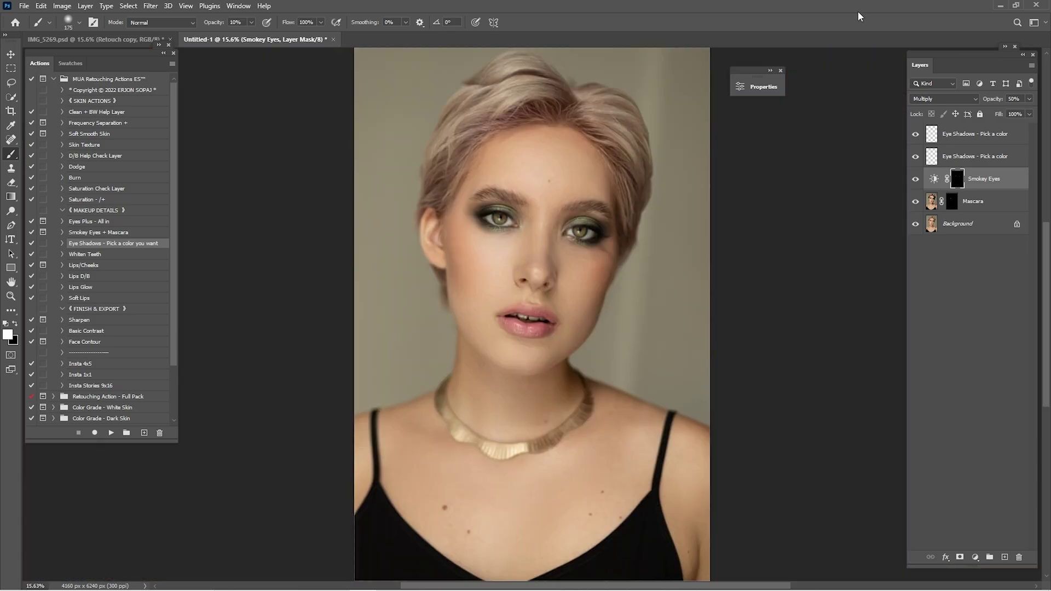
Step: Compare the whole portrait with and without the Smokey Eyes layer
{"action": "left_click", "coordinate": [915, 181]}
{"action": "left_click", "coordinate": [915, 182]}
{"action": "left_click", "coordinate": [915, 182]}
{"action": "left_click", "coordinate": [926, 176]}
{"action": "left_click", "coordinate": [915, 180]}
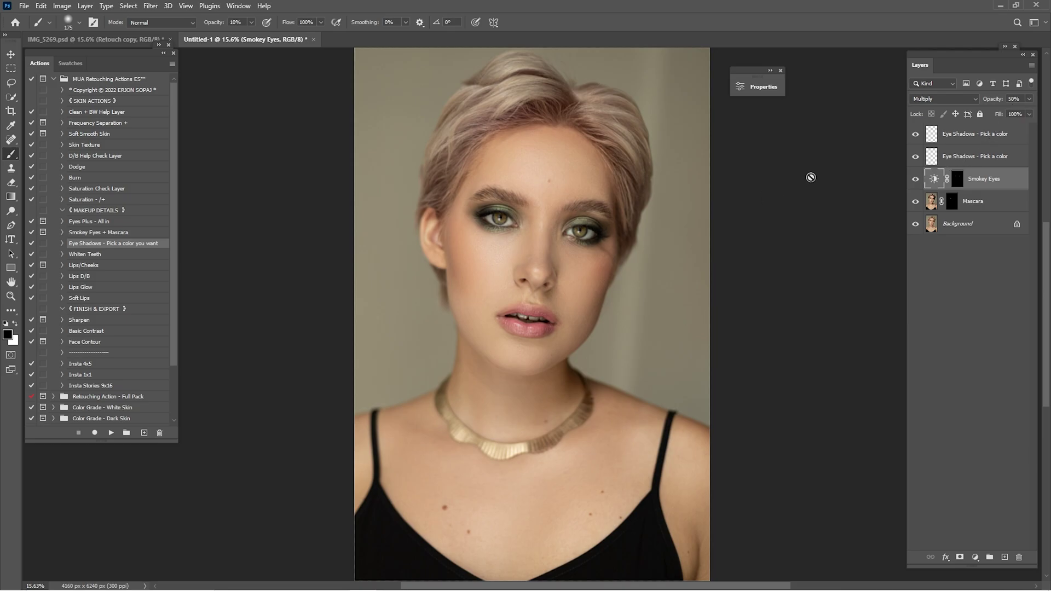
Step: Select the lower Eye Shadows layer and sample the iris's brown as the foreground colour
{"action": "left_click", "coordinate": [969, 162]}
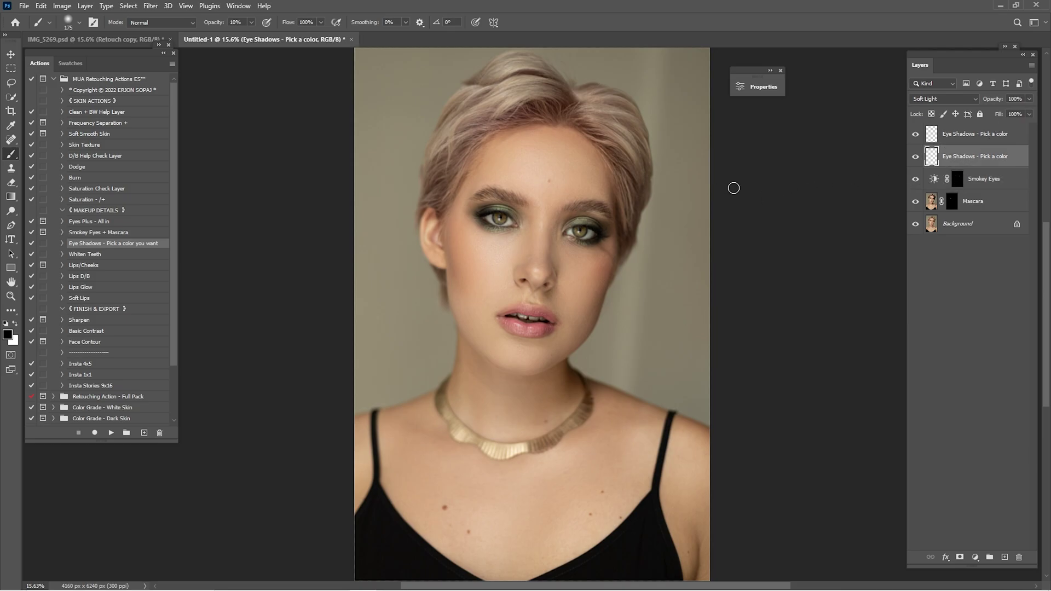
{"action": "key", "text": "ctrl+space"}
{"action": "left_click_drag", "start_coordinate": [486, 209], "coordinate": [558, 230]}
{"action": "key", "text": "space"}
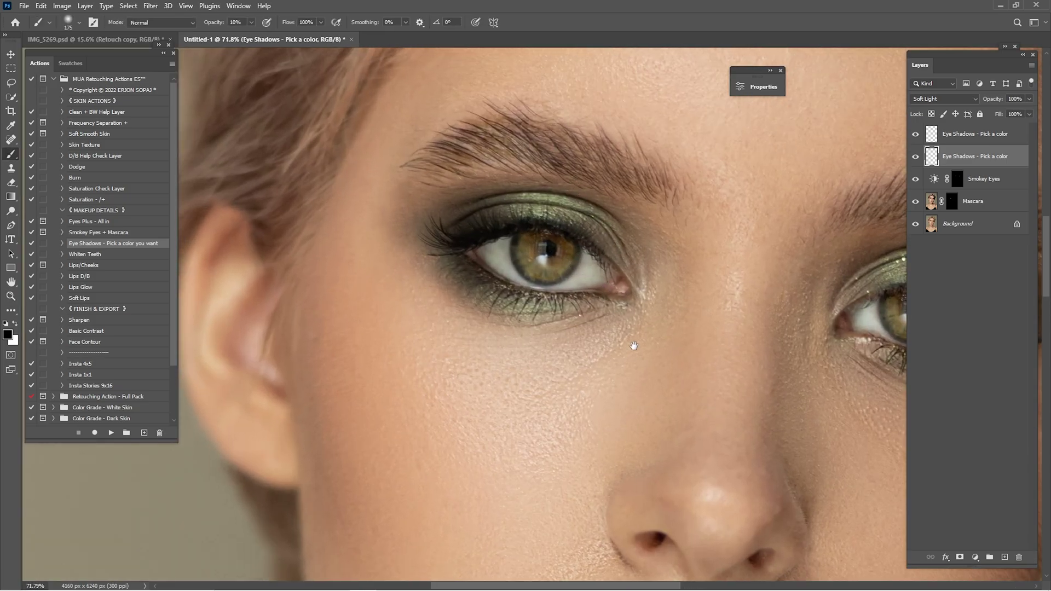
{"action": "left_click_drag", "start_coordinate": [636, 351], "coordinate": [603, 136]}
{"action": "left_click_drag", "start_coordinate": [603, 275], "coordinate": [609, 295]}
{"action": "left_click_drag", "start_coordinate": [582, 211], "coordinate": [592, 292]}
{"action": "key", "text": "ctrl+space"}
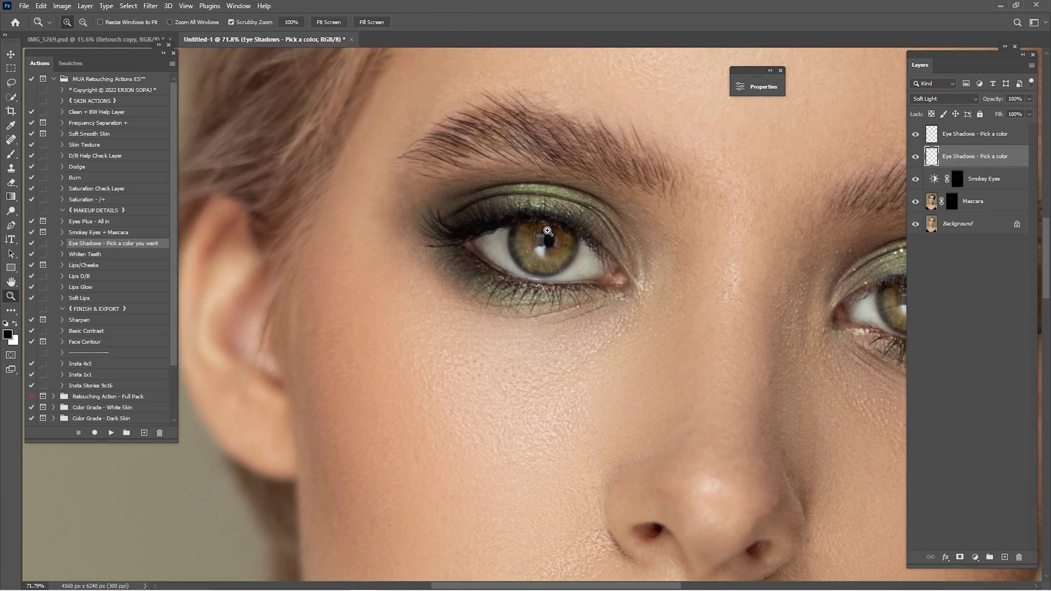
{"action": "left_click_drag", "start_coordinate": [550, 230], "coordinate": [589, 258]}
{"action": "key", "text": "alt"}
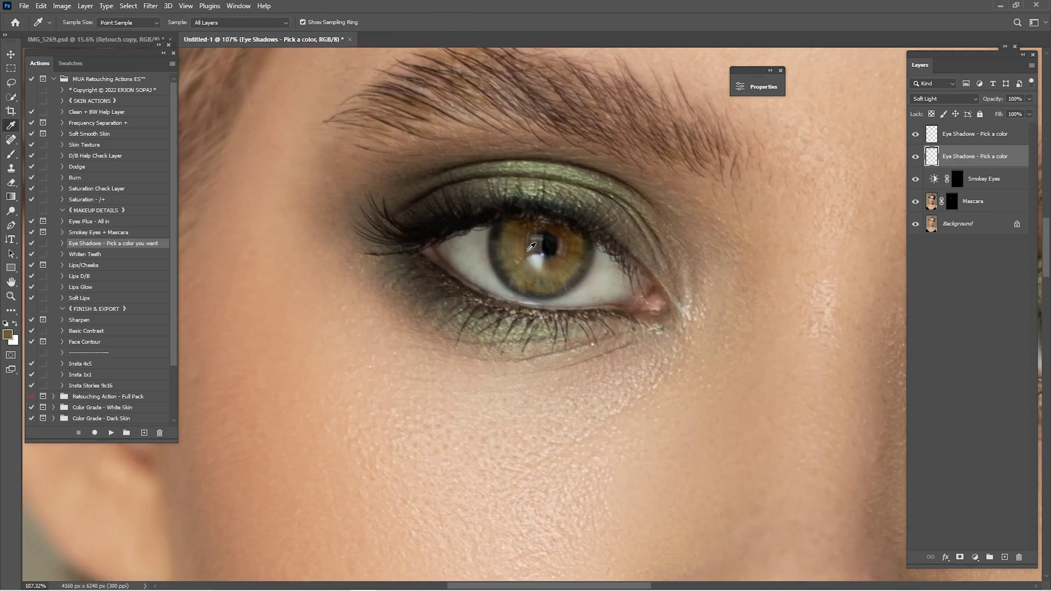
Step: Paint the sampled brown over the upper and lower eyelids with a 125 px brush at 100% opacity
{"action": "key", "text": "b"}
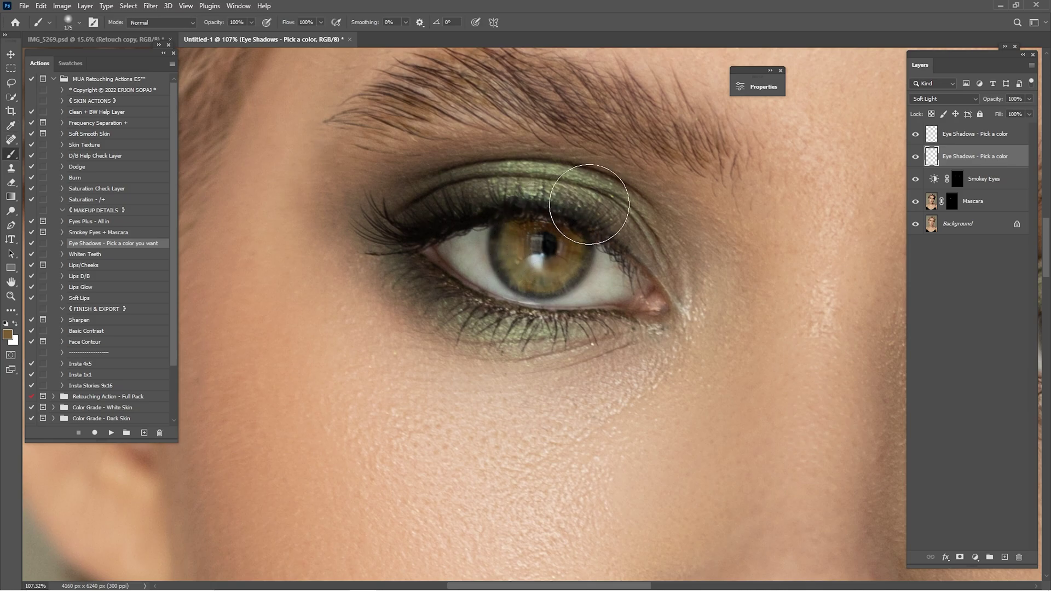
{"action": "key", "text": "bracketleft"}
{"action": "mouse_move", "coordinate": [560, 188]}
{"action": "left_mouse_down"}
{"action": "mouse_move", "coordinate": [644, 228]}
{"action": "mouse_move", "coordinate": [670, 260]}
{"action": "mouse_move", "coordinate": [570, 189]}
{"action": "mouse_move", "coordinate": [493, 170]}
{"action": "mouse_move", "coordinate": [392, 202]}
{"action": "mouse_move", "coordinate": [369, 235]}
{"action": "mouse_move", "coordinate": [396, 274]}
{"action": "mouse_move", "coordinate": [485, 323]}
{"action": "mouse_move", "coordinate": [602, 339]}
{"action": "left_mouse_up"}
{"action": "key", "text": "ctrl+0"}
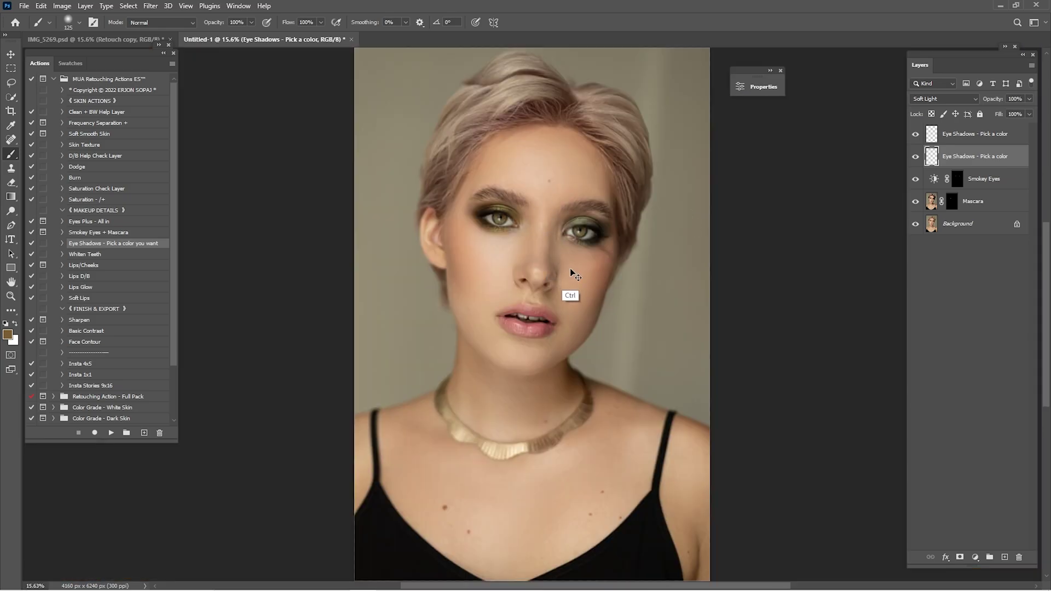
Step: Undo the brown eye shadow strokes and sample the lips' pink as the foreground colour
{"action": "key", "text": "ctrl+z"}
{"action": "key", "text": "ctrl+space"}
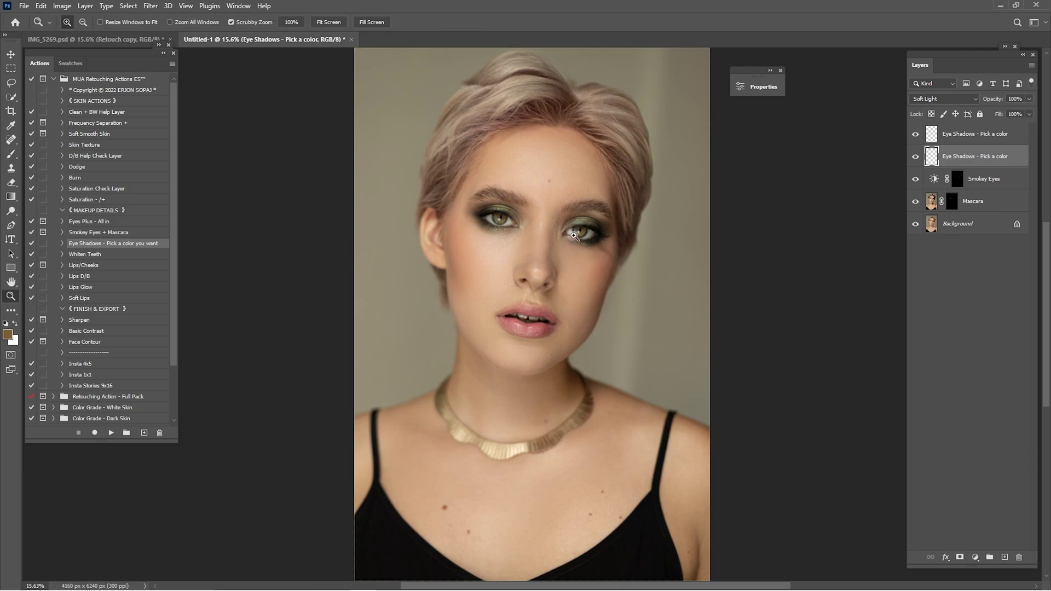
{"action": "left_click_drag", "start_coordinate": [573, 271], "coordinate": [589, 270]}
{"action": "left_click_drag", "start_coordinate": [495, 416], "coordinate": [572, 345]}
{"action": "left_click_drag", "start_coordinate": [572, 345], "coordinate": [627, 346]}
{"action": "key", "text": "i"}
{"action": "left_click", "coordinate": [627, 326]}
{"action": "key", "text": "space"}
Step: Try the sampled pink around the upper and lower lids of the portrait's right-hand eye with a 150 px brush at 100% opacity
{"action": "left_click_drag", "start_coordinate": [785, 100], "coordinate": [578, 380]}
{"action": "left_click_drag", "start_coordinate": [692, 161], "coordinate": [605, 383]}
{"action": "key", "text": "b"}
{"action": "mouse_move", "coordinate": [481, 263]}
{"action": "left_mouse_down"}
{"action": "mouse_move", "coordinate": [549, 231]}
{"action": "mouse_move", "coordinate": [686, 249]}
{"action": "mouse_move", "coordinate": [635, 221]}
{"action": "mouse_move", "coordinate": [707, 259]}
{"action": "mouse_move", "coordinate": [524, 229]}
{"action": "left_mouse_up"}
{"action": "key", "text": "ctrl+0"}
{"action": "scroll", "coordinate": [573, 231], "scroll_direction": "up", "scroll_amount": 9}
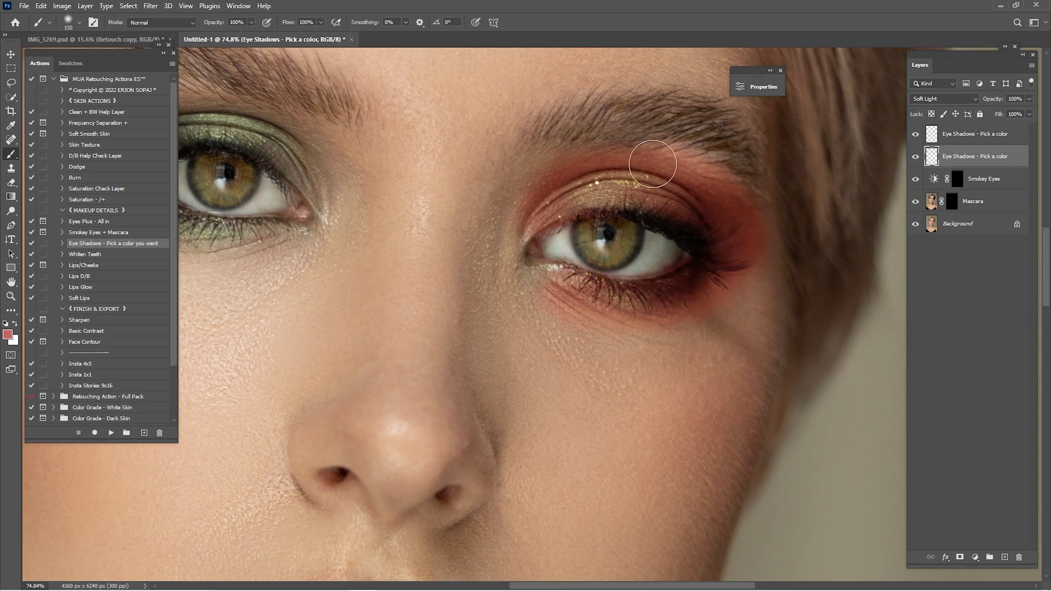
{"action": "key", "text": "ctrl+0"}
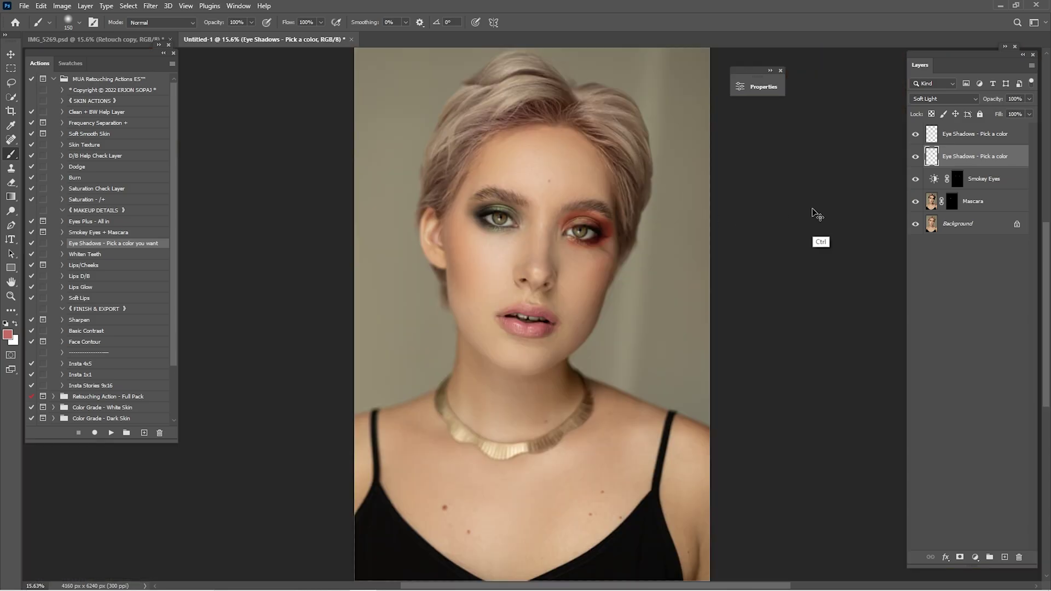
Step: Sample the eyelid's green and change the foreground colour to the brighter lime #cad656
{"action": "left_click_drag", "start_coordinate": [497, 213], "coordinate": [573, 213]}
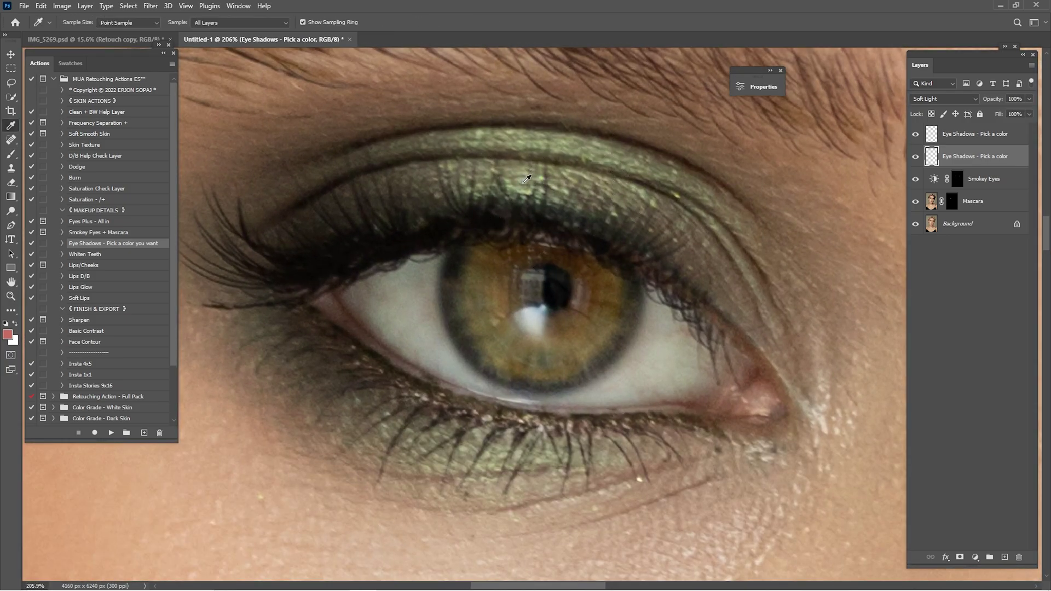
{"action": "left_click", "coordinate": [8, 335]}
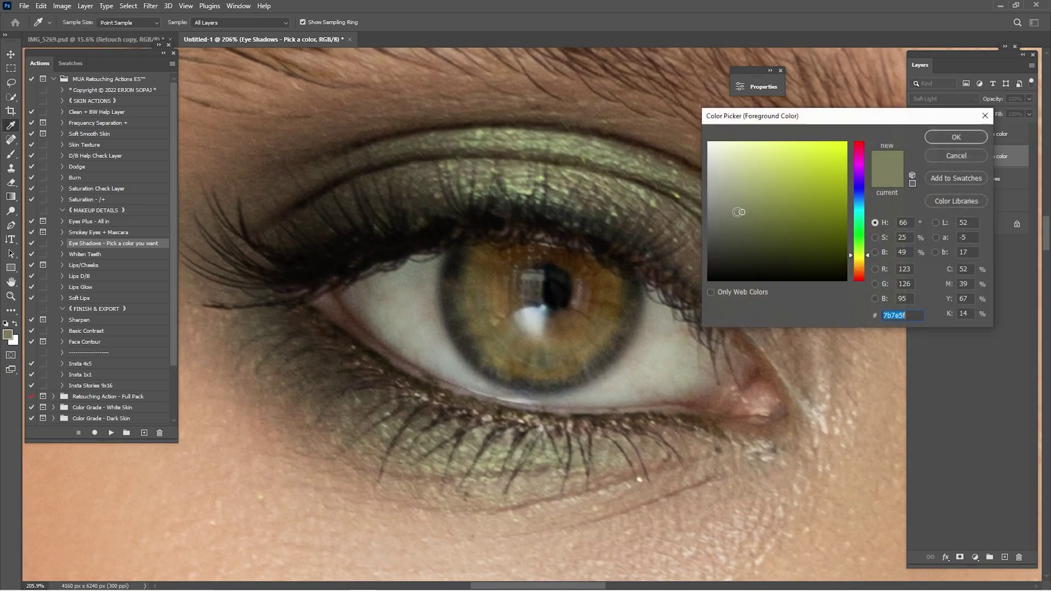
{"action": "left_click", "coordinate": [782, 182]}
{"action": "left_click", "coordinate": [780, 166]}
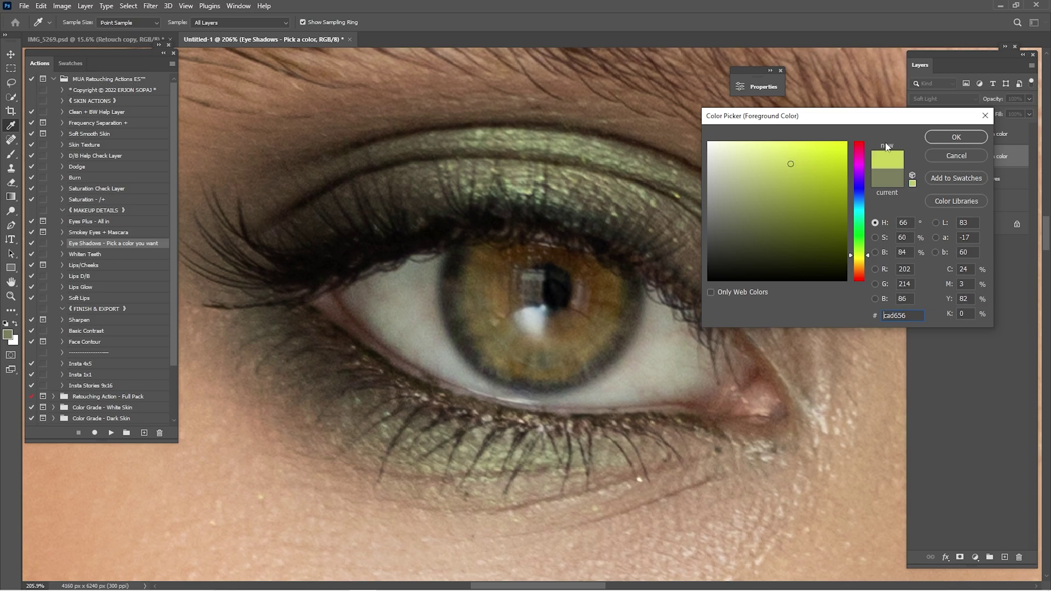
{"action": "left_click", "coordinate": [956, 137]}
Step: Paint the lime over the upper and lower lids of the portrait's left-hand eye with 150 px and 90 px brushes at 10% opacity
{"action": "scroll", "coordinate": [613, 257], "scroll_direction": "down", "scroll_amount": 6}
{"action": "key", "text": "b"}
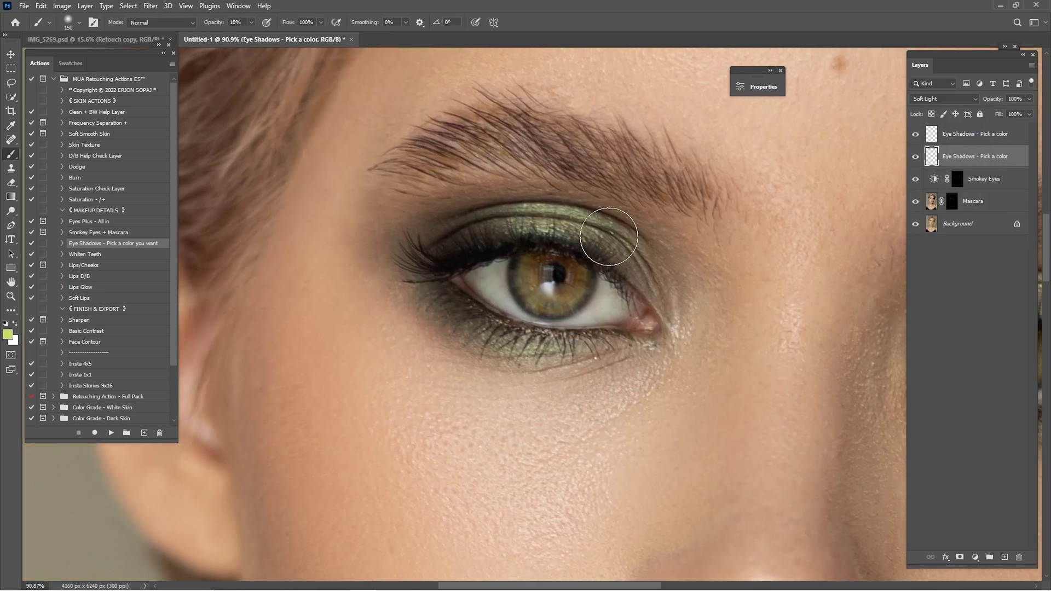
{"action": "mouse_move", "coordinate": [551, 223]}
{"action": "left_mouse_down"}
{"action": "mouse_move", "coordinate": [584, 226]}
{"action": "mouse_move", "coordinate": [523, 219]}
{"action": "mouse_move", "coordinate": [614, 242]}
{"action": "mouse_move", "coordinate": [508, 212]}
{"action": "mouse_move", "coordinate": [460, 226]}
{"action": "mouse_move", "coordinate": [592, 231]}
{"action": "left_mouse_up"}
{"action": "key", "text": "bracketleft"}
{"action": "key", "text": "bracketleft"}
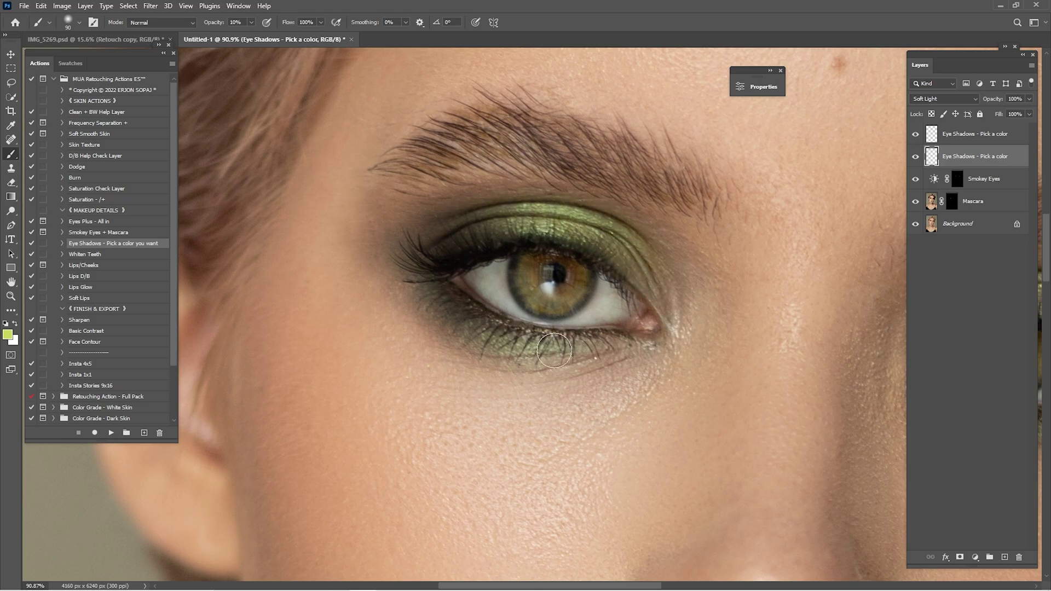
{"action": "key", "text": "bracketright"}
{"action": "mouse_move", "coordinate": [654, 275]}
{"action": "left_mouse_down"}
{"action": "mouse_move", "coordinate": [560, 215]}
{"action": "mouse_move", "coordinate": [488, 204]}
{"action": "mouse_move", "coordinate": [587, 214]}
{"action": "left_mouse_up"}
Step: Paint the lime over the other eye's upper and lower lids at 10% opacity, using a 100 px brush beneath the eye
{"action": "mouse_move", "coordinate": [865, 290]}
{"action": "left_mouse_down"}
{"action": "mouse_move", "coordinate": [680, 210]}
{"action": "mouse_move", "coordinate": [505, 217]}
{"action": "left_mouse_up"}
{"action": "key", "text": "bracketright"}
{"action": "key", "text": "bracketright"}
{"action": "mouse_move", "coordinate": [649, 209]}
{"action": "left_mouse_down"}
{"action": "mouse_move", "coordinate": [593, 184]}
{"action": "mouse_move", "coordinate": [491, 212]}
{"action": "left_mouse_up"}
{"action": "key", "text": "bracketleft"}
{"action": "mouse_move", "coordinate": [454, 245]}
{"action": "left_mouse_down"}
{"action": "mouse_move", "coordinate": [607, 194]}
{"action": "mouse_move", "coordinate": [652, 205]}
{"action": "left_mouse_up"}
{"action": "key", "text": "bracketleft"}
{"action": "key", "text": "bracketleft"}
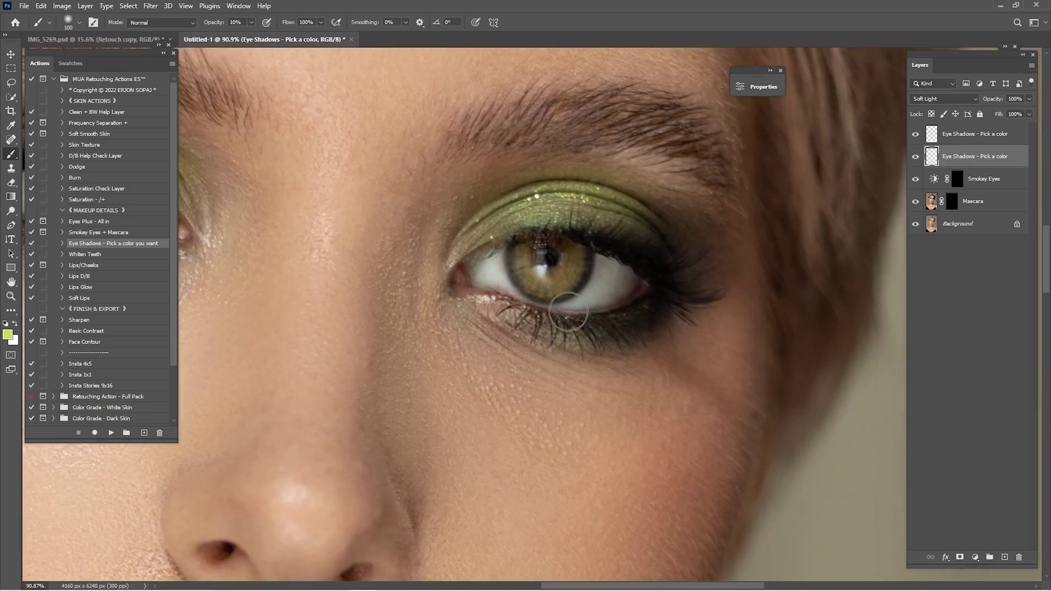
{"action": "mouse_move", "coordinate": [564, 331]}
{"action": "left_mouse_down"}
{"action": "mouse_move", "coordinate": [651, 323]}
{"action": "mouse_move", "coordinate": [519, 316]}
{"action": "mouse_move", "coordinate": [581, 340]}
{"action": "left_mouse_up"}
{"action": "key", "text": "bracketright"}
{"action": "key", "text": "bracketright"}
{"action": "key", "text": "bracketright"}
{"action": "key", "text": "bracketright"}
{"action": "key", "text": "ctrl+0"}
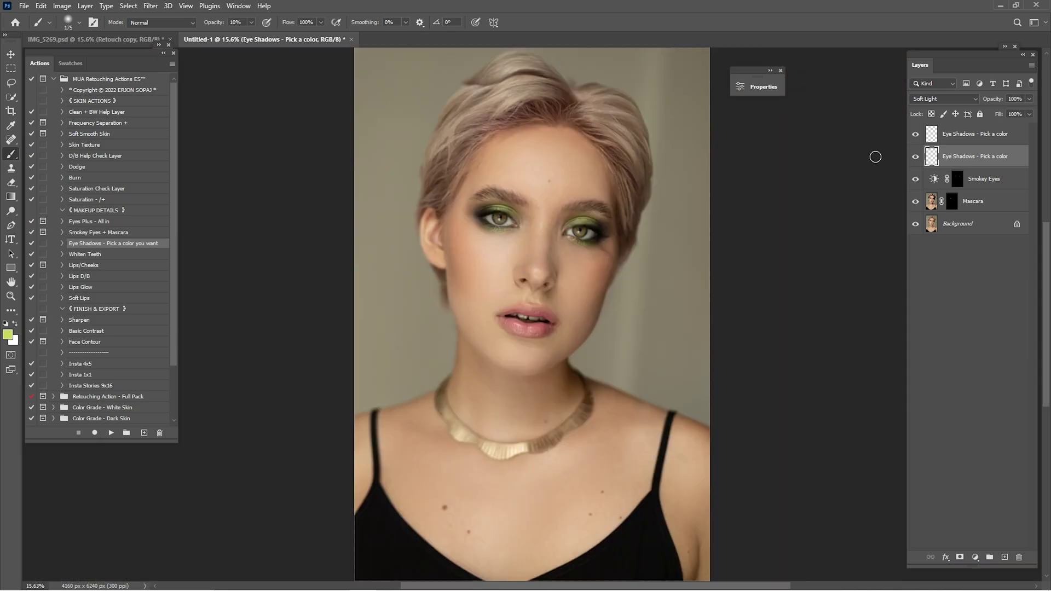
Step: Compare the portrait with and without the lower Eye Shadows layer and reduce that layer's opacity
{"action": "left_click", "coordinate": [914, 157]}
{"action": "left_click", "coordinate": [916, 157]}
{"action": "left_click", "coordinate": [917, 156]}
{"action": "left_click", "coordinate": [918, 154]}
{"action": "left_click", "coordinate": [920, 156]}
{"action": "left_click", "coordinate": [922, 154]}
{"action": "type", "text": "2"}
Step: Select the upper Eye Shadows layer and sample a muted olive from the eyelid as the foreground colour
{"action": "left_click", "coordinate": [959, 141]}
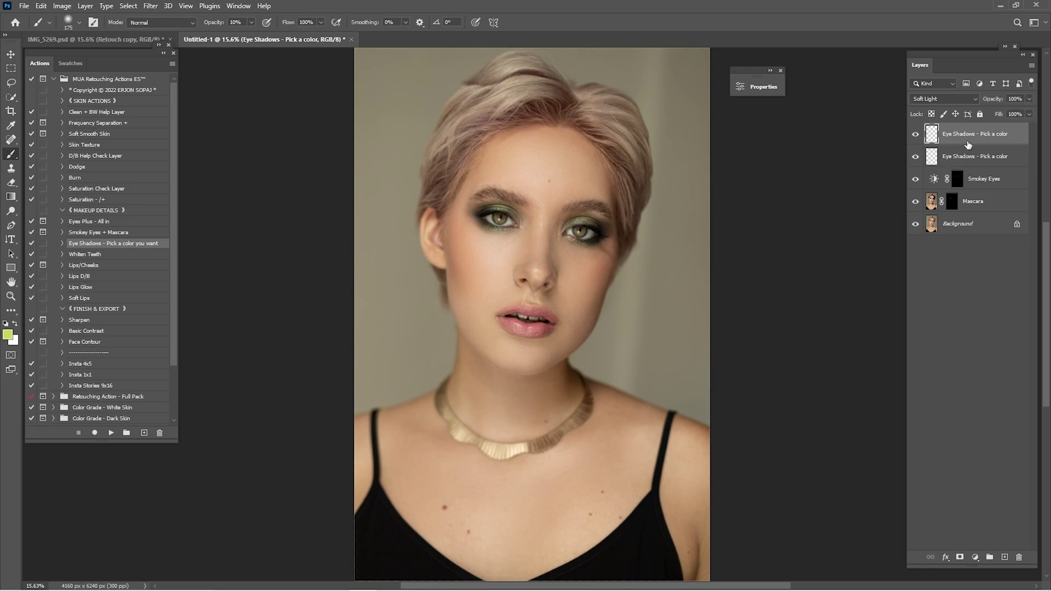
{"action": "key", "text": "ctrl+space"}
{"action": "left_click_drag", "start_coordinate": [488, 207], "coordinate": [534, 227]}
{"action": "key", "text": "alt"}
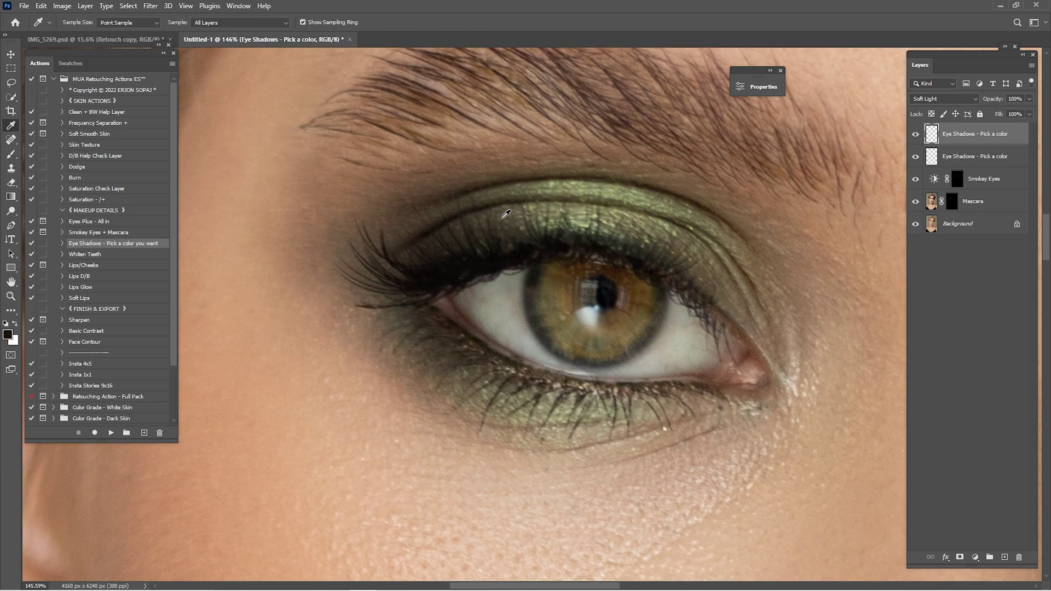
{"action": "key", "text": "b"}
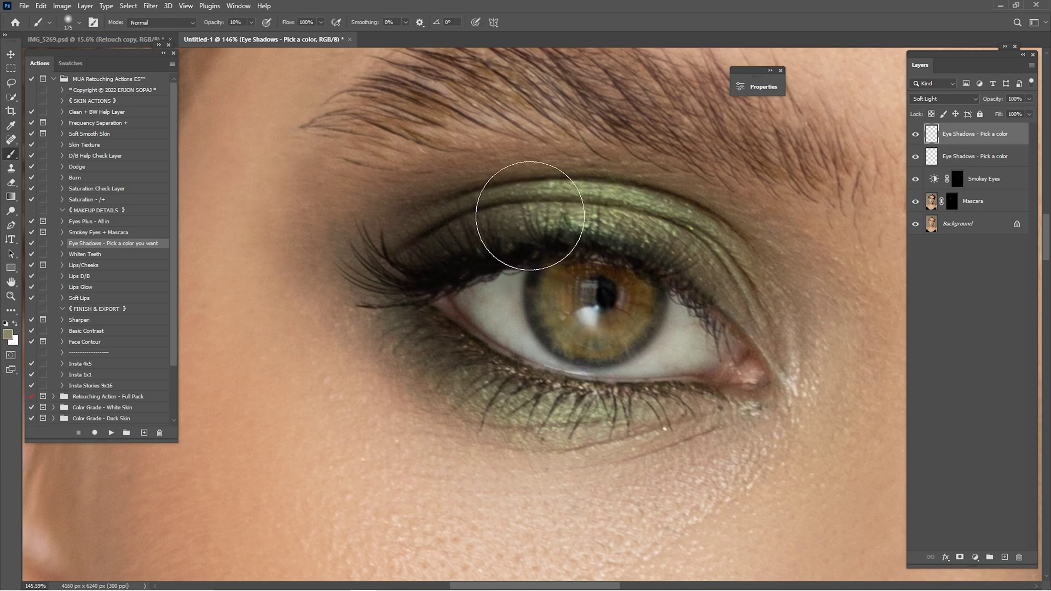
Step: Paint the sampled olive around the lids and outer corners of both eyes with a 125 px brush at 10% opacity
{"action": "key", "text": "bracketleft"}
{"action": "key", "text": "bracketright"}
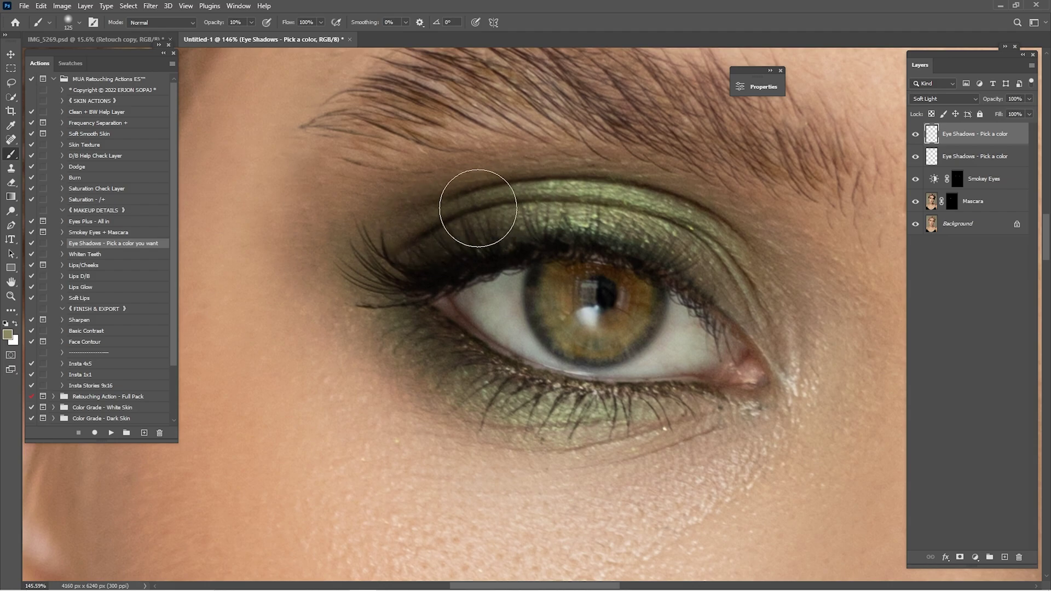
{"action": "left_click", "coordinate": [917, 135]}
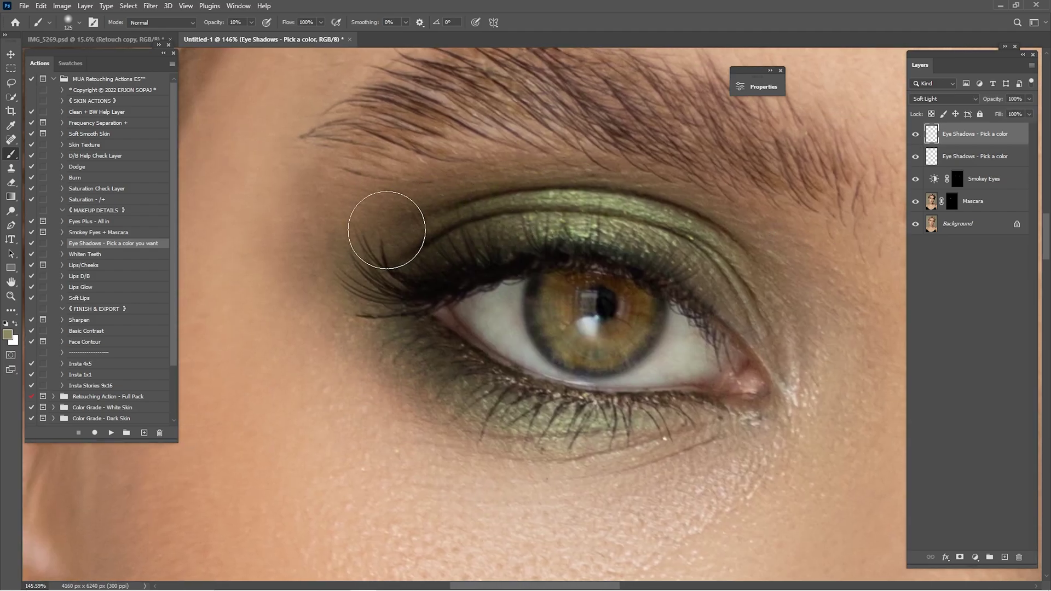
{"action": "left_click_drag", "start_coordinate": [646, 256], "coordinate": [364, 228]}
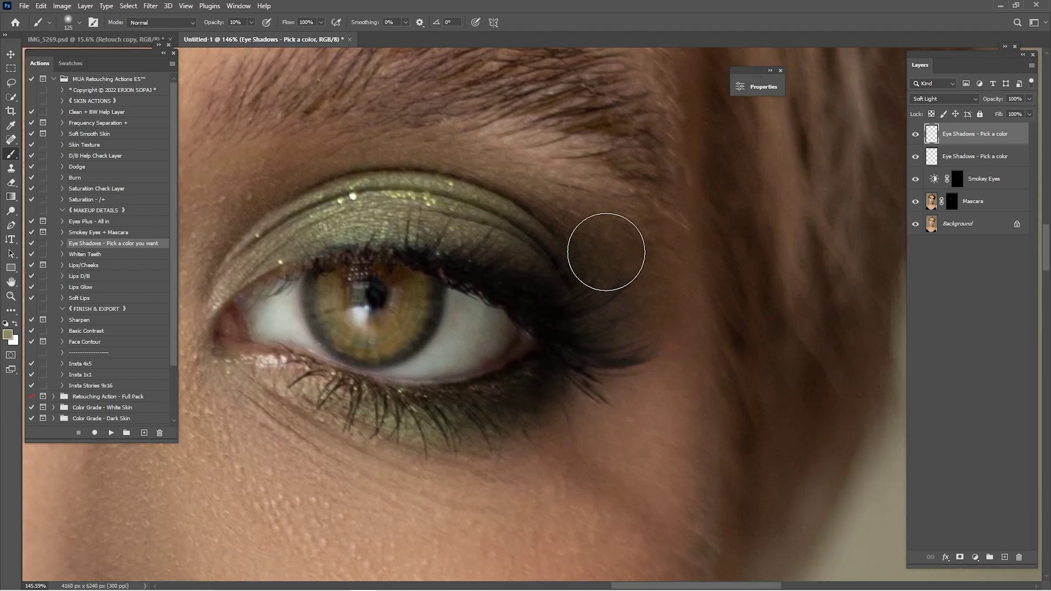
{"action": "left_click_drag", "start_coordinate": [518, 421], "coordinate": [626, 317]}
{"action": "left_click_drag", "start_coordinate": [690, 166], "coordinate": [737, 271]}
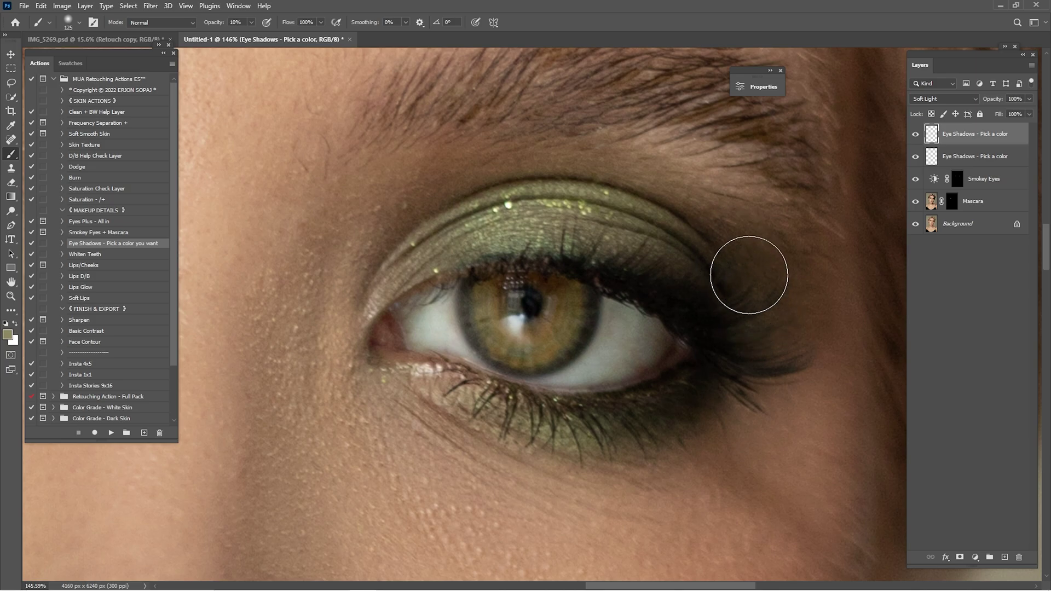
Step: Compare the whole portrait with and without the upper Eye Shadows layer
{"action": "key", "text": "ctrl+0"}
{"action": "left_click", "coordinate": [916, 136]}
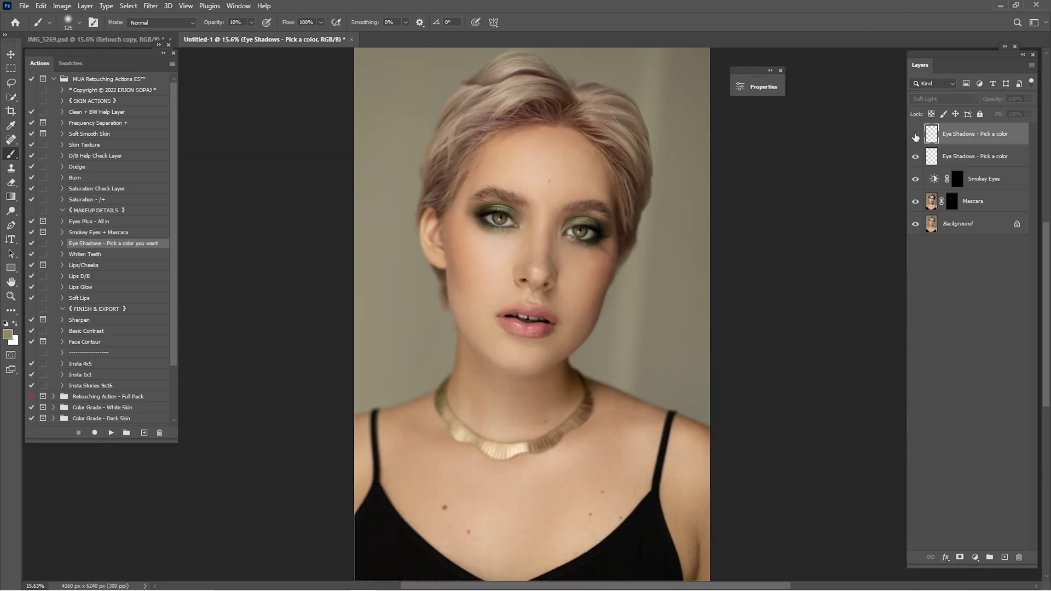
{"action": "left_click", "coordinate": [917, 135]}
{"action": "left_click", "coordinate": [918, 134]}
Step: Add a third Eye Shadows layer with the action and paint black around the left-hand eye's outer corner at 125 px, 10% opacity
{"action": "left_click", "coordinate": [109, 433]}
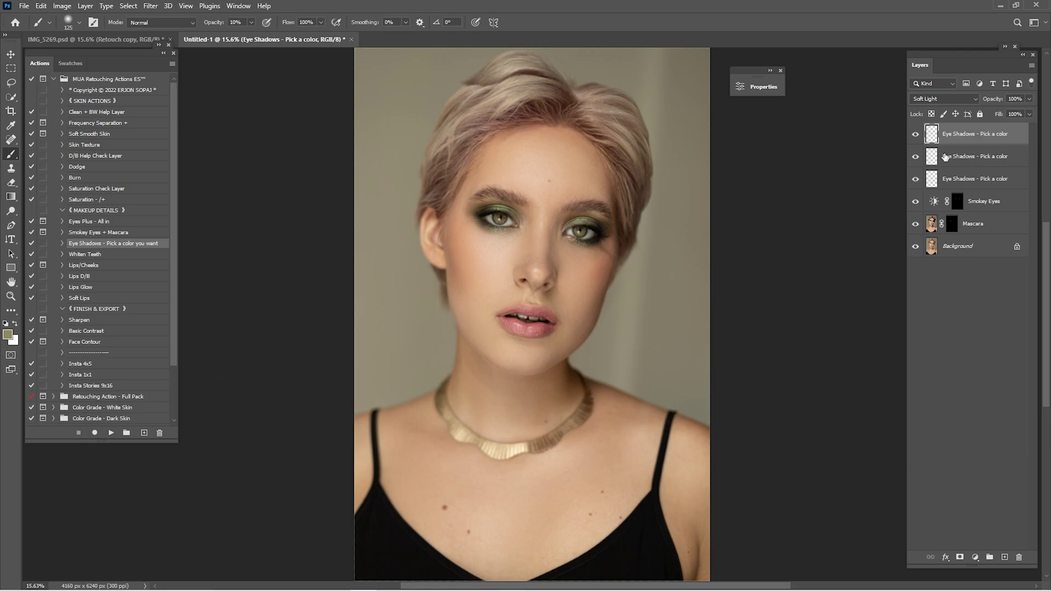
{"action": "left_click_drag", "start_coordinate": [505, 207], "coordinate": [594, 224]}
{"action": "key", "text": "d"}
{"action": "left_click_drag", "start_coordinate": [414, 243], "coordinate": [481, 266]}
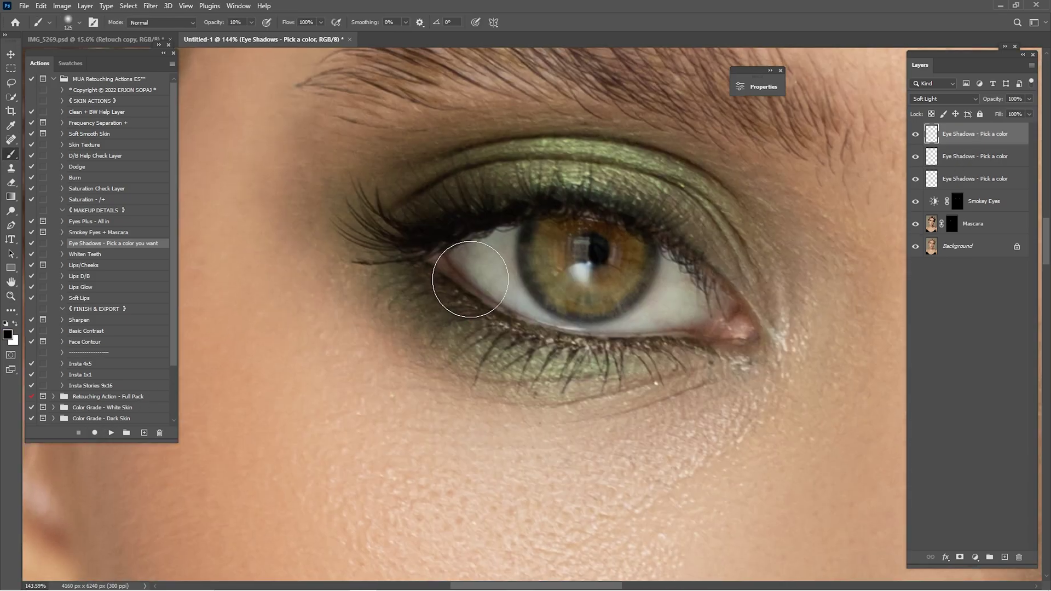
{"action": "key", "text": "bracketright"}
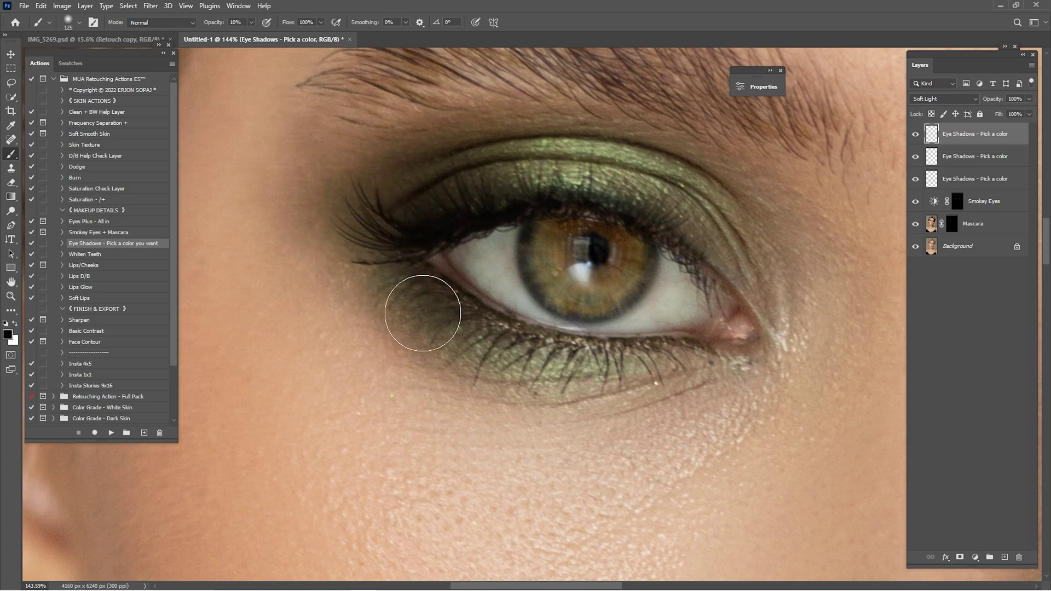
{"action": "key", "text": "bracketleft"}
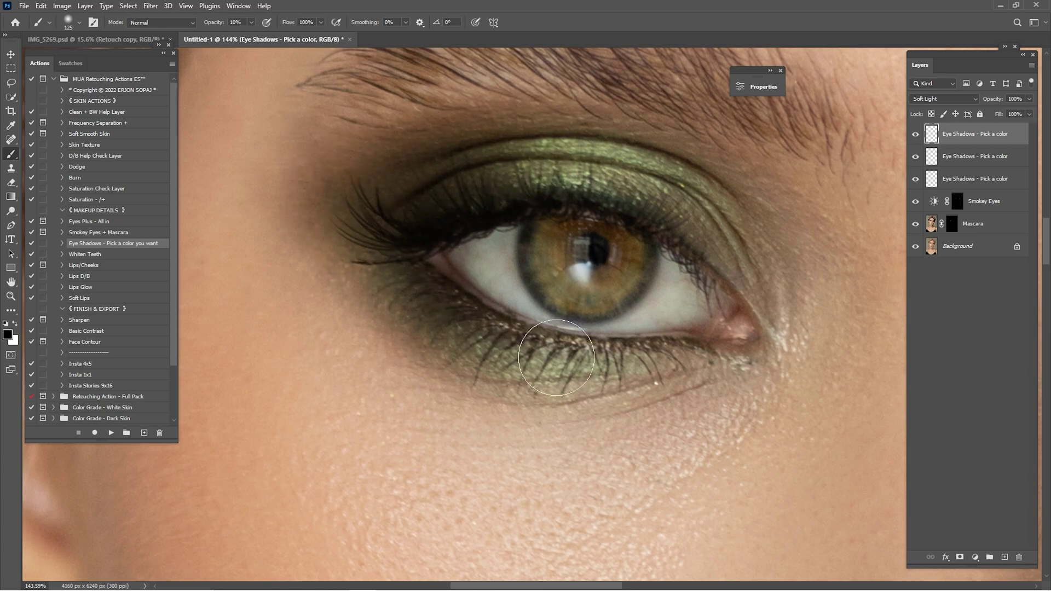
Step: Paint white highlights on the left-hand eye's upper lid with a 125 px brush at 10% opacity
{"action": "key", "text": "x"}
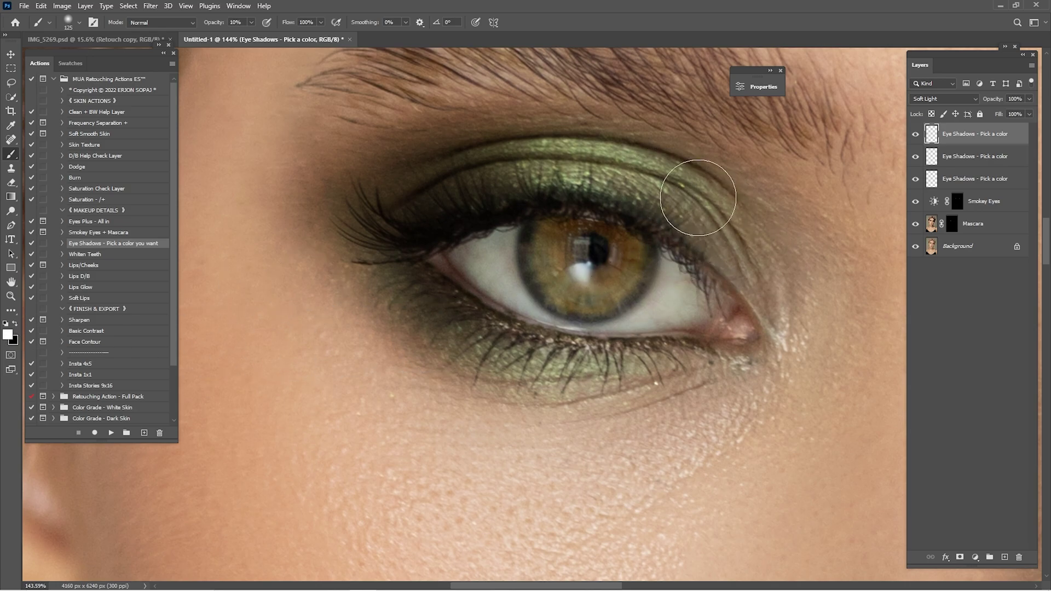
{"action": "key", "text": "bracketleft"}
{"action": "key", "text": "bracketright"}
{"action": "mouse_move", "coordinate": [763, 236]}
{"action": "left_mouse_down"}
{"action": "mouse_move", "coordinate": [350, 214]}
{"action": "mouse_move", "coordinate": [441, 212]}
{"action": "left_mouse_up"}
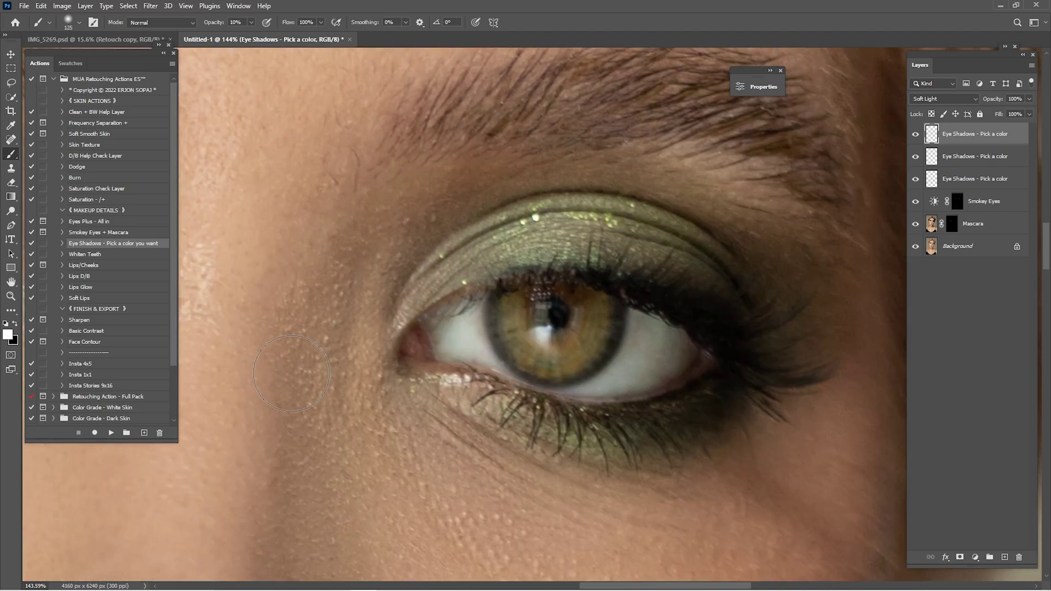
Step: Paint black around the right-hand eye's outer corner at 10% opacity, enlarging the brush to 175 px
{"action": "key", "text": "x"}
{"action": "mouse_move", "coordinate": [667, 274]}
{"action": "left_mouse_down"}
{"action": "mouse_move", "coordinate": [791, 333]}
{"action": "mouse_move", "coordinate": [767, 408]}
{"action": "mouse_move", "coordinate": [753, 405]}
{"action": "mouse_move", "coordinate": [799, 342]}
{"action": "mouse_move", "coordinate": [782, 286]}
{"action": "mouse_move", "coordinate": [776, 316]}
{"action": "mouse_move", "coordinate": [780, 296]}
{"action": "mouse_move", "coordinate": [763, 263]}
{"action": "mouse_move", "coordinate": [810, 301]}
{"action": "mouse_move", "coordinate": [729, 436]}
{"action": "mouse_move", "coordinate": [570, 433]}
{"action": "left_mouse_up"}
{"action": "key", "text": "bracketright"}
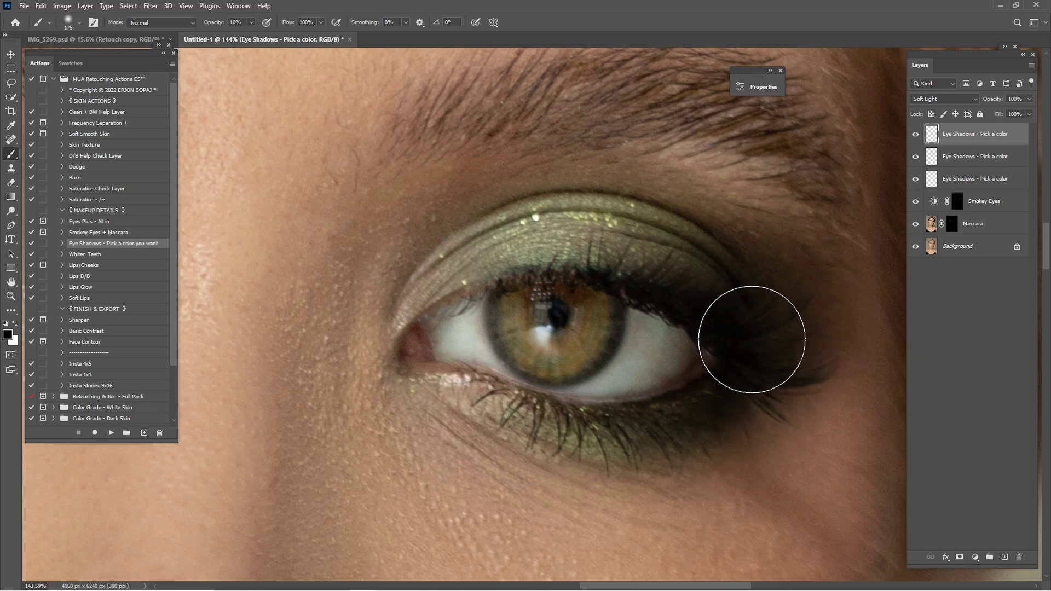
Step: Compare the portrait with and without the topmost Eye Shadows layer and set that layer's opacity to 75%
{"action": "key", "text": "ctrl+0"}
{"action": "left_click", "coordinate": [916, 136]}
{"action": "left_click", "coordinate": [916, 135]}
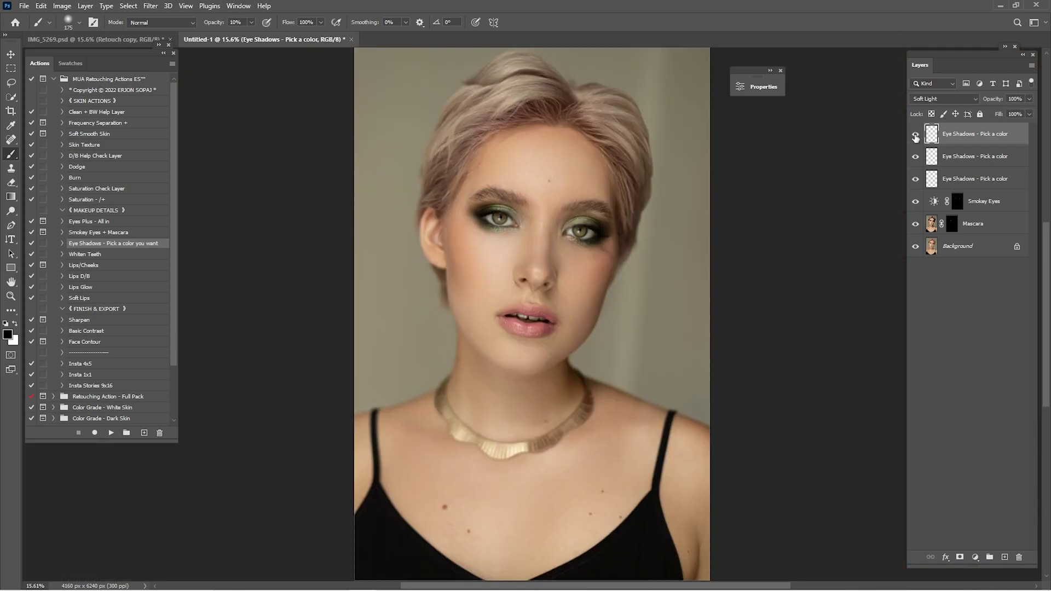
{"action": "left_click", "coordinate": [916, 135]}
{"action": "left_click", "coordinate": [916, 136]}
{"action": "left_click", "coordinate": [916, 136]}
{"action": "left_click", "coordinate": [918, 136]}
{"action": "left_click", "coordinate": [919, 136]}
{"action": "left_click", "coordinate": [919, 136]}
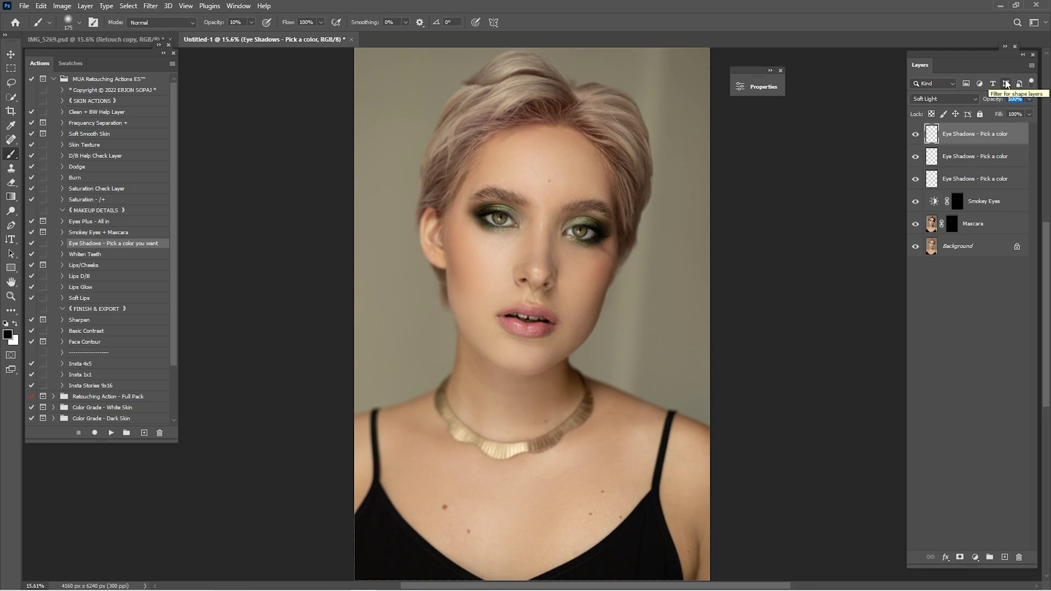
{"action": "type", "text": "75"}
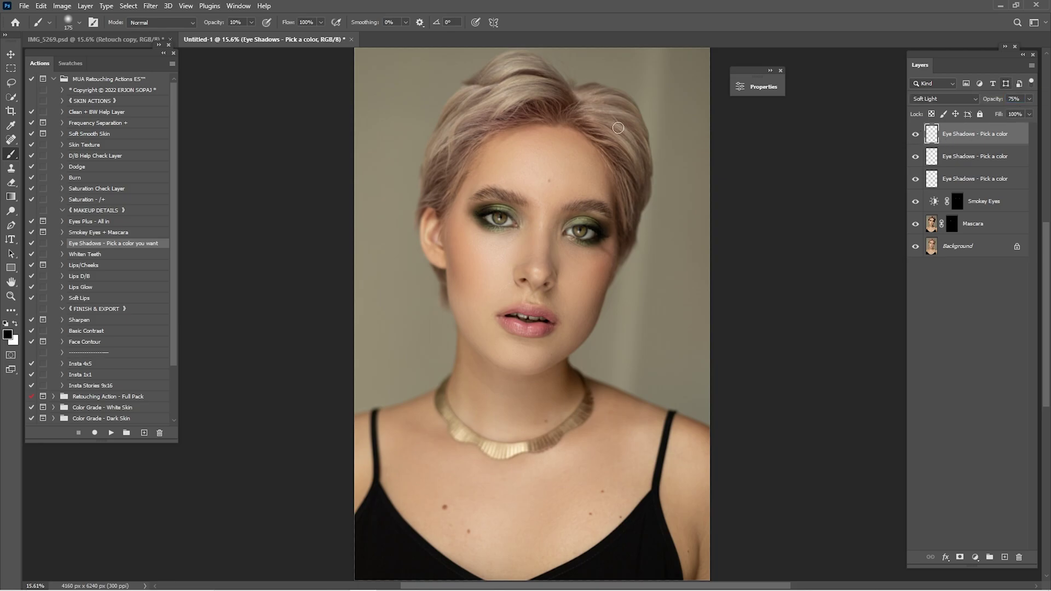
Step: Group all layers from Mascara up to the topmost Eye Shadows layer as "Eye Makeup"
{"action": "left_click", "coordinate": [965, 246]}
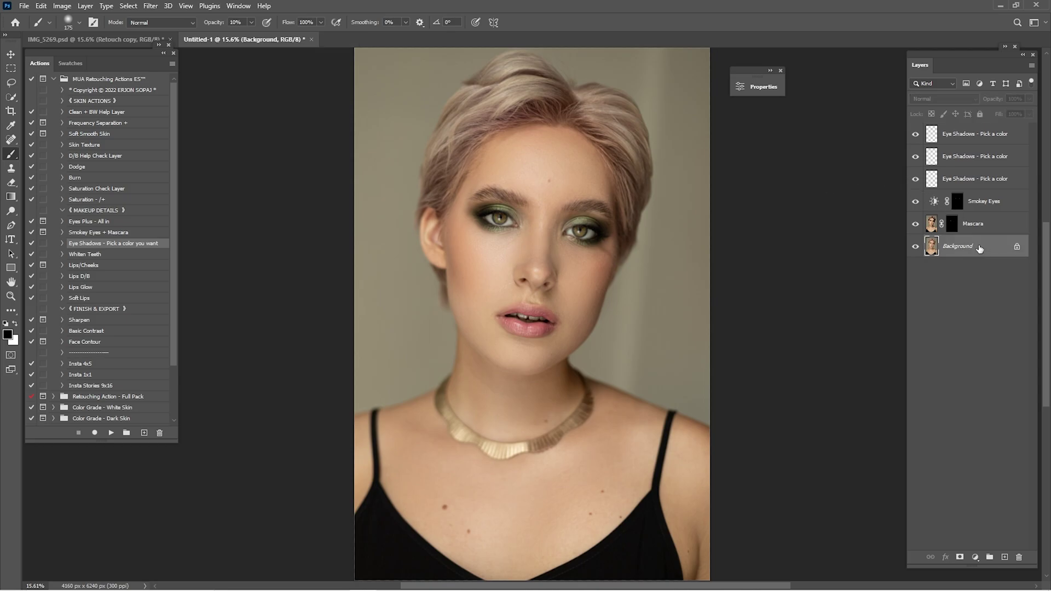
{"action": "left_click", "coordinate": [980, 224]}
{"action": "left_click", "coordinate": [980, 134], "text": "shift"}
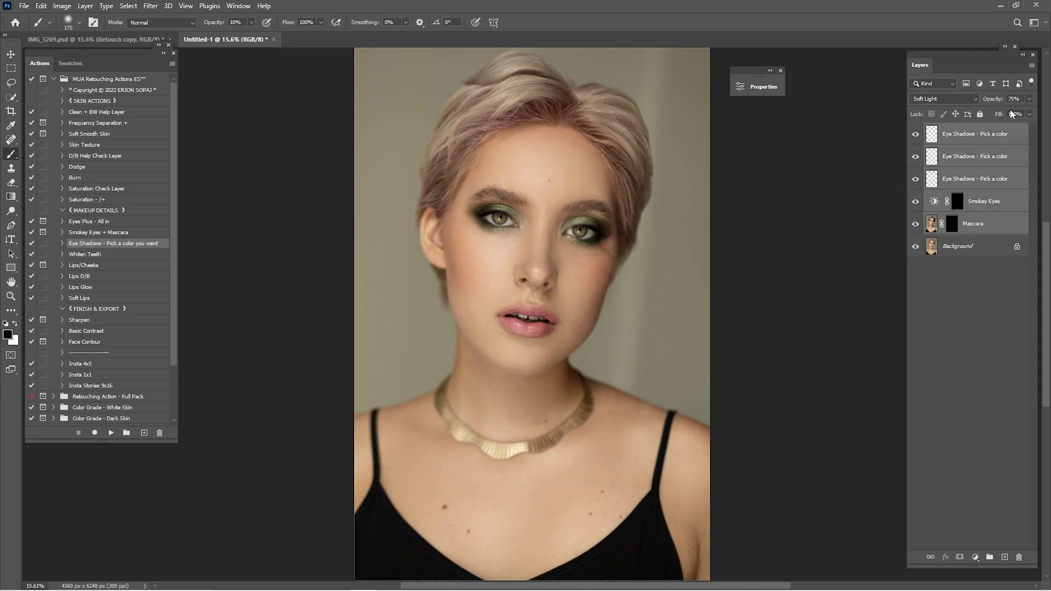
{"action": "right_click", "coordinate": [989, 136]}
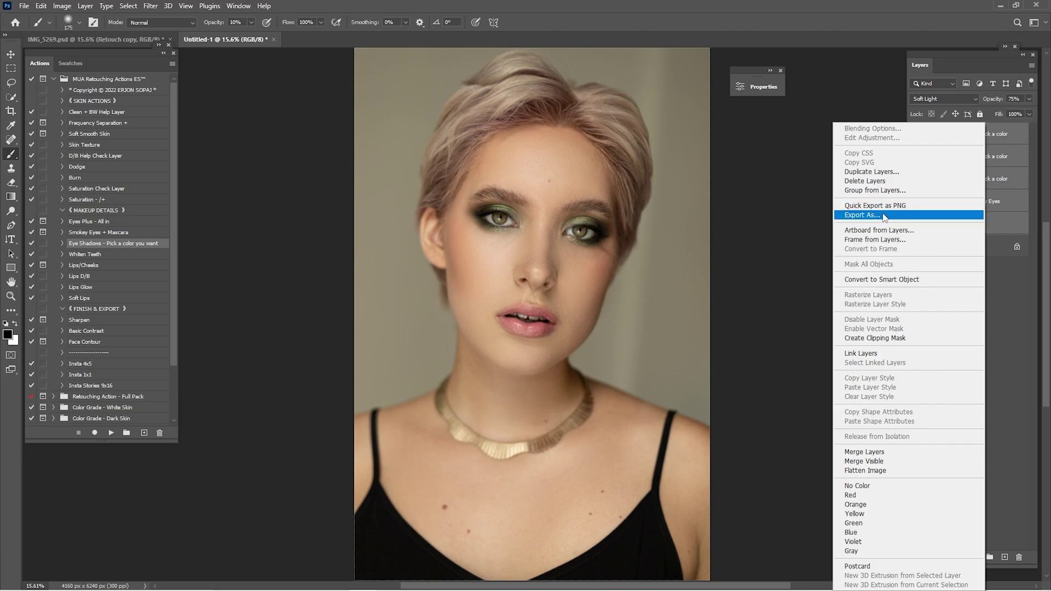
{"action": "left_click", "coordinate": [876, 191]}
{"action": "type", "text": "E"}
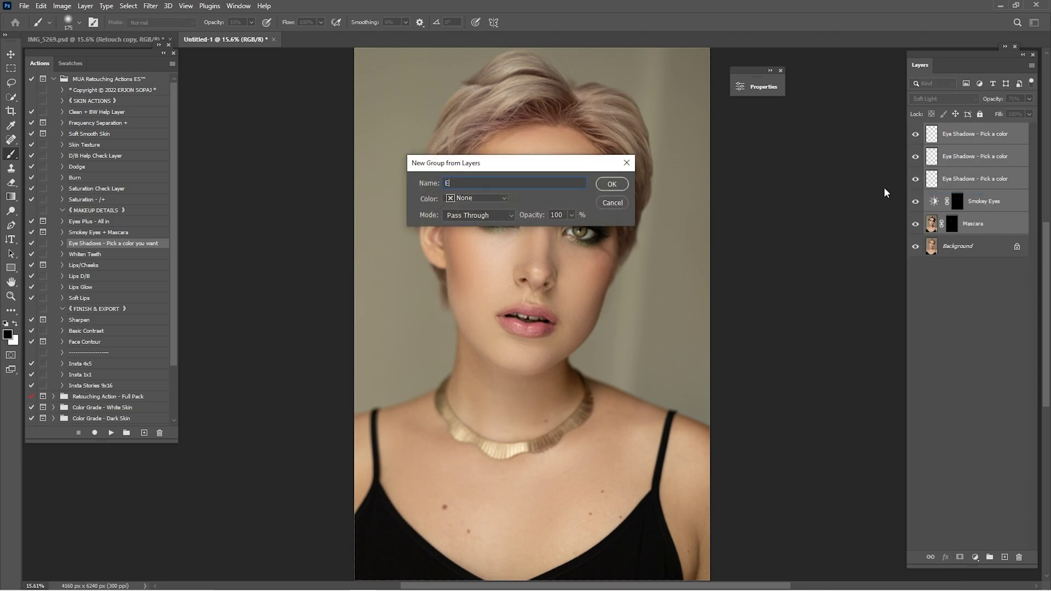
{"action": "type", "text": "ye Makeup"}
{"action": "key", "text": "Return"}
Step: Copy the Eye Makeup group into IMG_5269.psd above Retouch copy, and delete the group from Untitled-1
{"action": "key", "text": "v"}
{"action": "left_click_drag", "start_coordinate": [232, 101], "coordinate": [513, 177]}
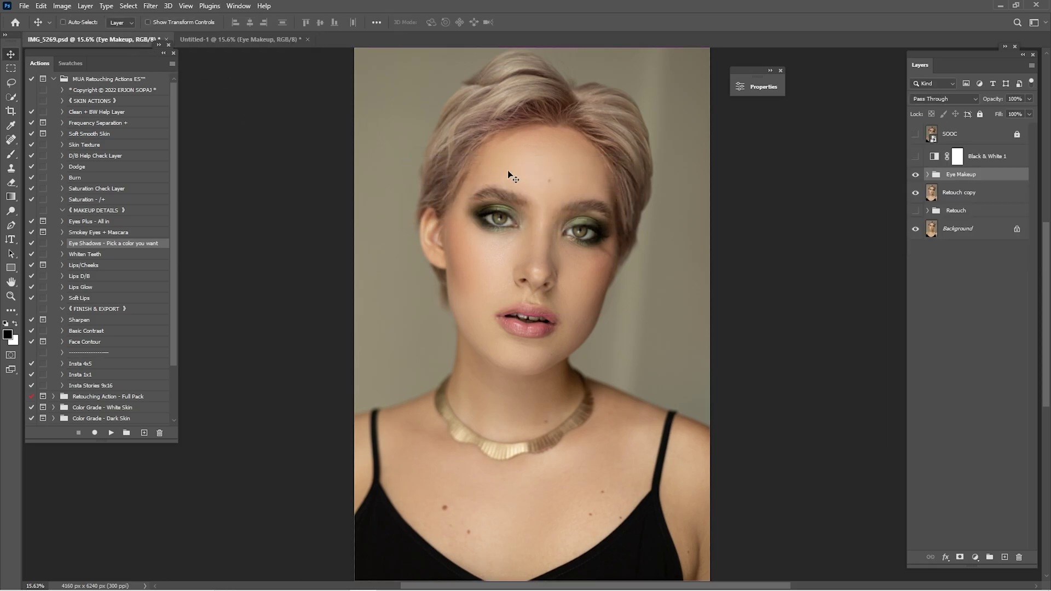
{"action": "left_click", "coordinate": [261, 43]}
{"action": "key", "text": "Delete"}
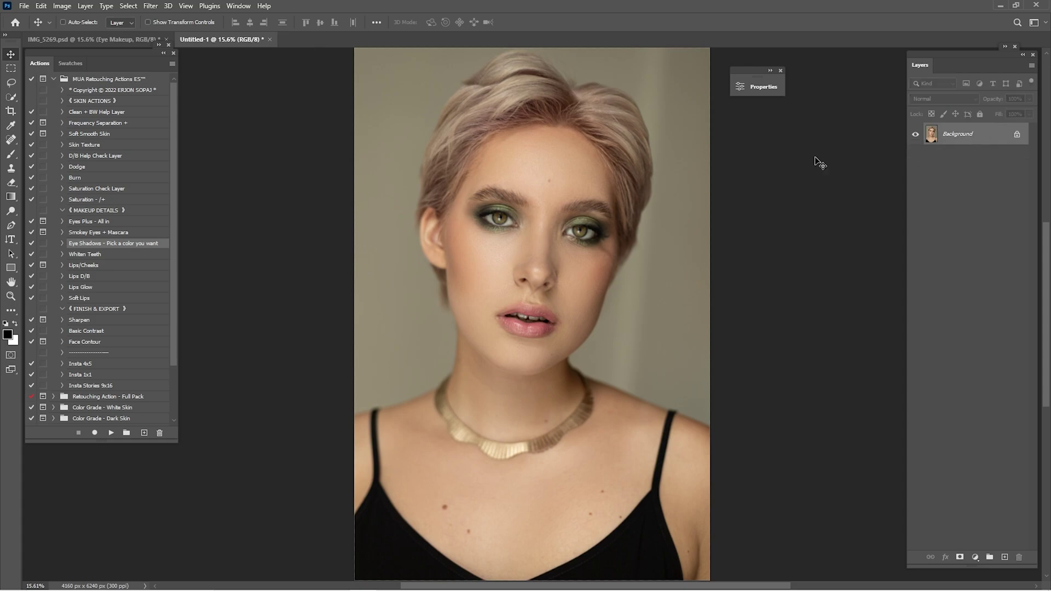
Step: Run the Lips/Cheeks retouching action and hide the resulting Rosy Cheeks layer
{"action": "left_click", "coordinate": [87, 266]}
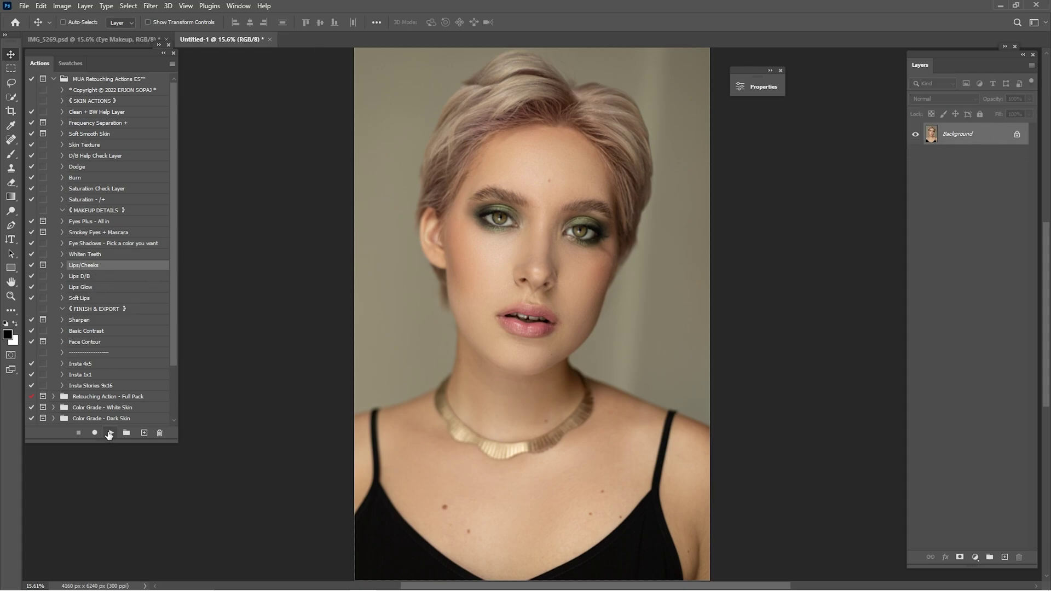
{"action": "left_click", "coordinate": [109, 433]}
{"action": "key", "text": "Return"}
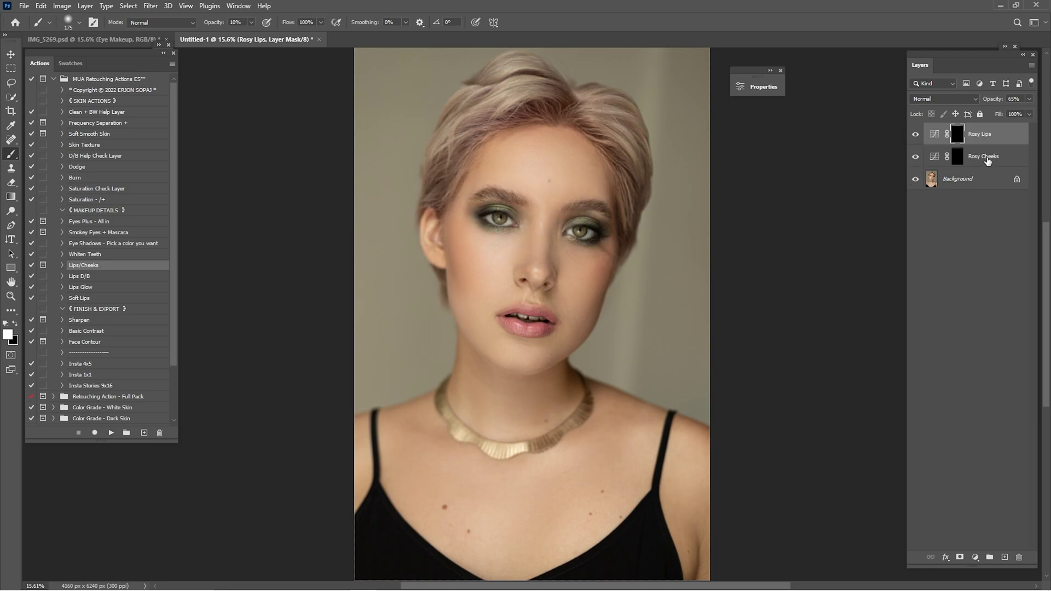
{"action": "left_click", "coordinate": [983, 157]}
{"action": "left_click", "coordinate": [916, 158]}
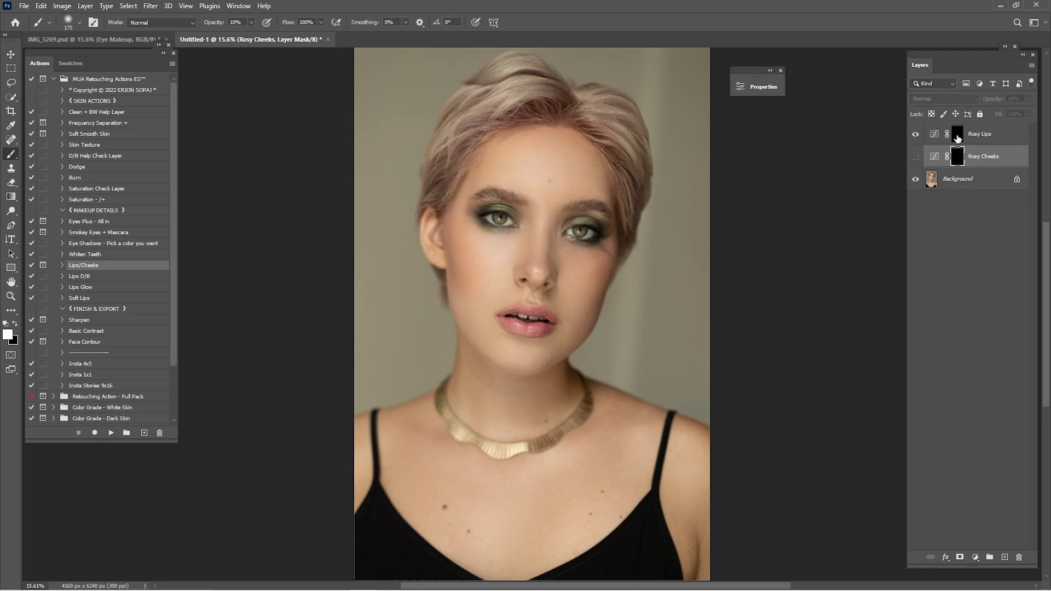
Step: Paint white over both lips on the Rosy Lips layer mask at 100% brush opacity, reducing the brush to 90 px
{"action": "left_click", "coordinate": [957, 134]}
{"action": "key", "text": "ctrl+space"}
{"action": "left_click_drag", "start_coordinate": [510, 338], "coordinate": [596, 314]}
{"action": "left_click_drag", "start_coordinate": [672, 247], "coordinate": [589, 294]}
{"action": "key", "text": "bracketright"}
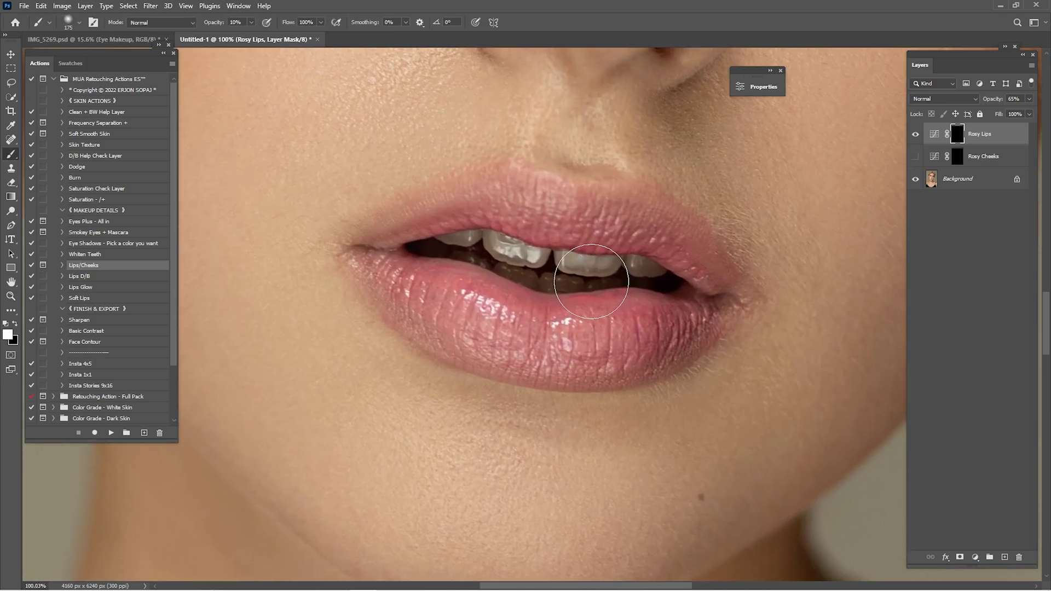
{"action": "key", "text": "0"}
{"action": "key", "text": "bracketleft"}
{"action": "key", "text": "bracketleft"}
{"action": "key", "text": "bracketleft"}
{"action": "key", "text": "bracketleft"}
{"action": "key", "text": "bracketleft"}
{"action": "mouse_move", "coordinate": [664, 219]}
{"action": "left_mouse_down"}
{"action": "mouse_move", "coordinate": [480, 198]}
{"action": "mouse_move", "coordinate": [511, 192]}
{"action": "mouse_move", "coordinate": [391, 212]}
{"action": "mouse_move", "coordinate": [354, 235]}
{"action": "mouse_move", "coordinate": [370, 265]}
{"action": "mouse_move", "coordinate": [499, 340]}
{"action": "mouse_move", "coordinate": [622, 341]}
{"action": "mouse_move", "coordinate": [682, 327]}
{"action": "mouse_move", "coordinate": [677, 333]}
{"action": "mouse_move", "coordinate": [722, 306]}
{"action": "mouse_move", "coordinate": [721, 275]}
{"action": "mouse_move", "coordinate": [649, 208]}
{"action": "mouse_move", "coordinate": [538, 194]}
{"action": "mouse_move", "coordinate": [443, 201]}
{"action": "mouse_move", "coordinate": [366, 228]}
{"action": "mouse_move", "coordinate": [374, 281]}
{"action": "left_mouse_up"}
{"action": "key", "text": "bracketright"}
{"action": "key", "text": "bracketright"}
{"action": "key", "text": "bracketleft"}
{"action": "key", "text": "bracketleft"}
{"action": "key", "text": "bracketleft"}
{"action": "mouse_move", "coordinate": [502, 356]}
{"action": "left_mouse_down"}
{"action": "mouse_move", "coordinate": [669, 353]}
{"action": "mouse_move", "coordinate": [739, 297]}
{"action": "mouse_move", "coordinate": [675, 234]}
{"action": "mouse_move", "coordinate": [508, 191]}
{"action": "mouse_move", "coordinate": [418, 206]}
{"action": "mouse_move", "coordinate": [356, 240]}
{"action": "mouse_move", "coordinate": [394, 318]}
{"action": "mouse_move", "coordinate": [475, 307]}
{"action": "mouse_move", "coordinate": [504, 337]}
{"action": "left_mouse_up"}
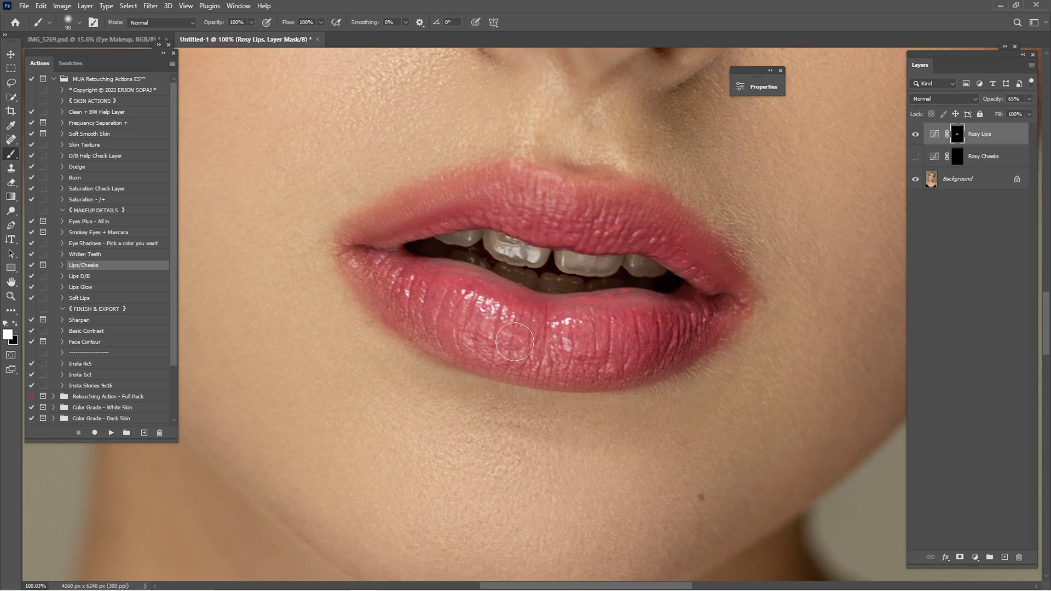
Step: Compare the portrait with and without the Rosy Lips layer and set that layer's opacity to 10%
{"action": "key", "text": "ctrl+0"}
{"action": "left_click", "coordinate": [916, 135]}
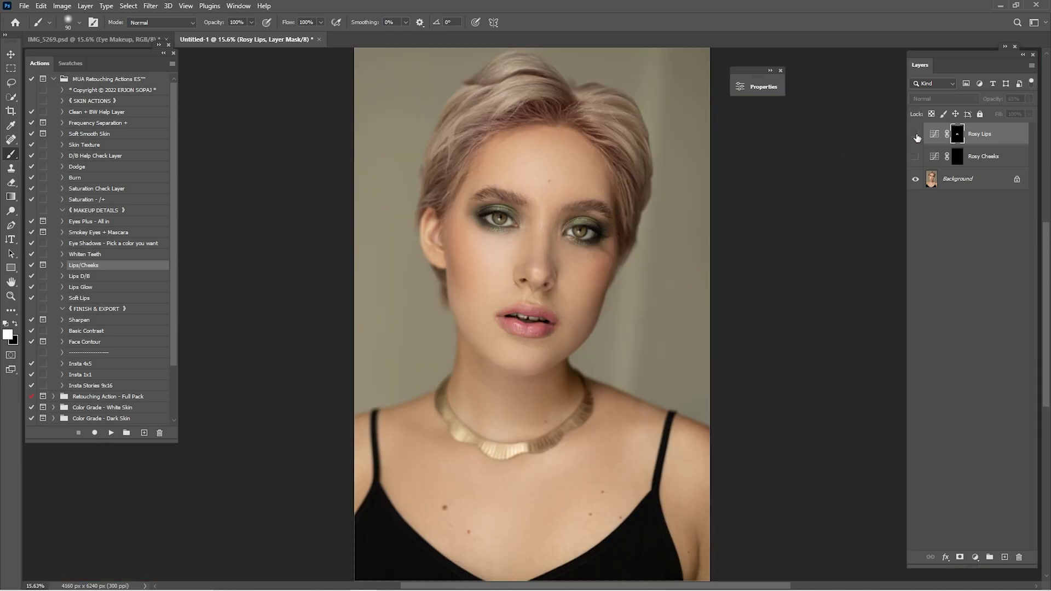
{"action": "left_click", "coordinate": [917, 135]}
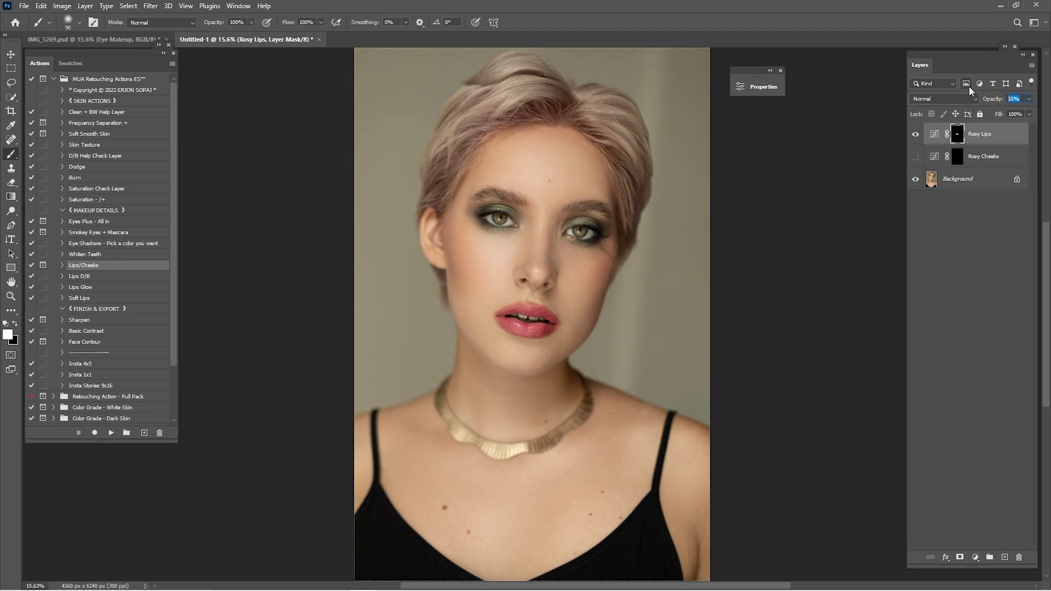
{"action": "type", "text": "20"}
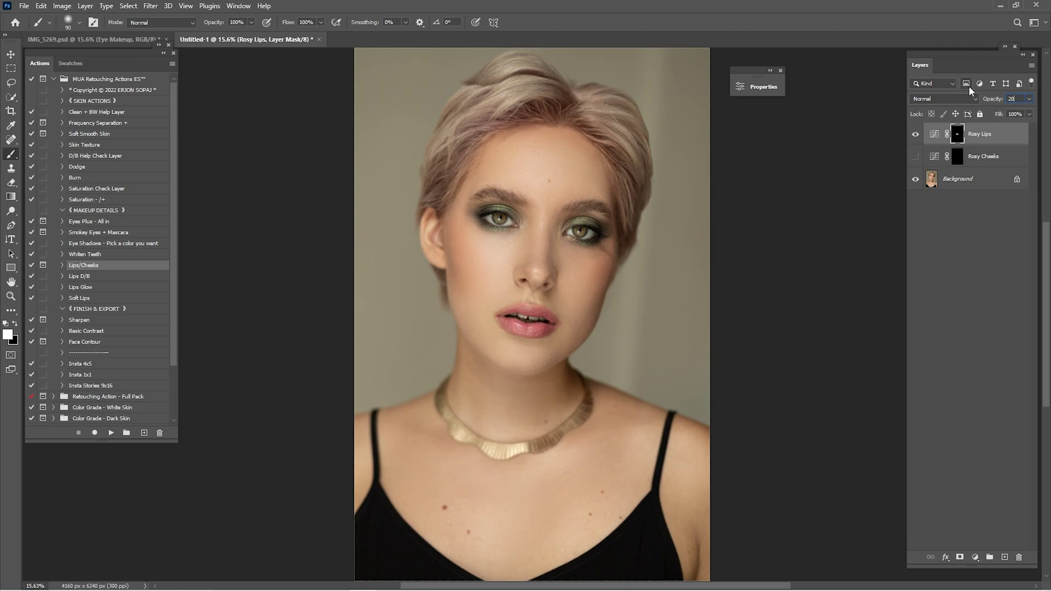
{"action": "type", "text": "10"}
{"action": "key", "text": "Return"}
{"action": "left_click", "coordinate": [968, 178], "text": "ctrl"}
{"action": "left_click", "coordinate": [978, 157], "text": "ctrl"}
{"action": "right_click", "coordinate": [980, 139]}
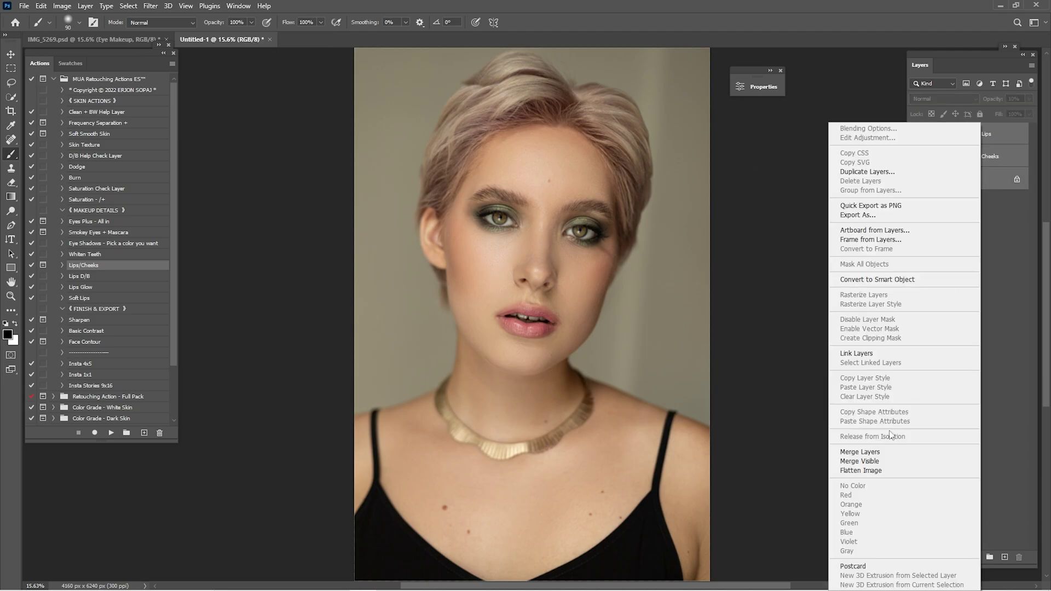
{"action": "key", "text": "Escape"}
Step: Delete the hidden Rosy Cheeks layer
{"action": "left_click", "coordinate": [985, 157]}
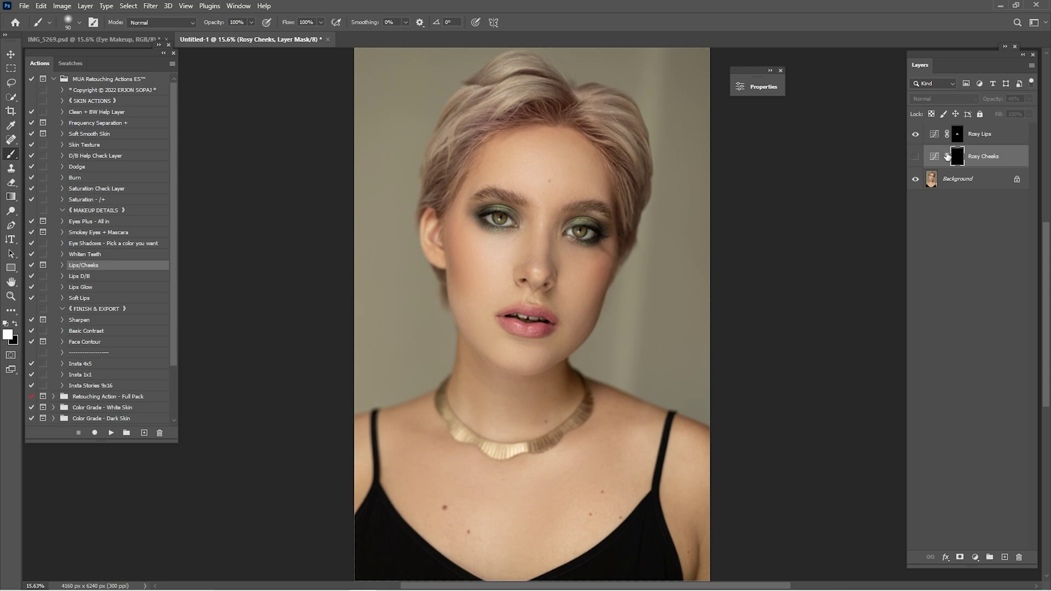
{"action": "key", "text": "Delete"}
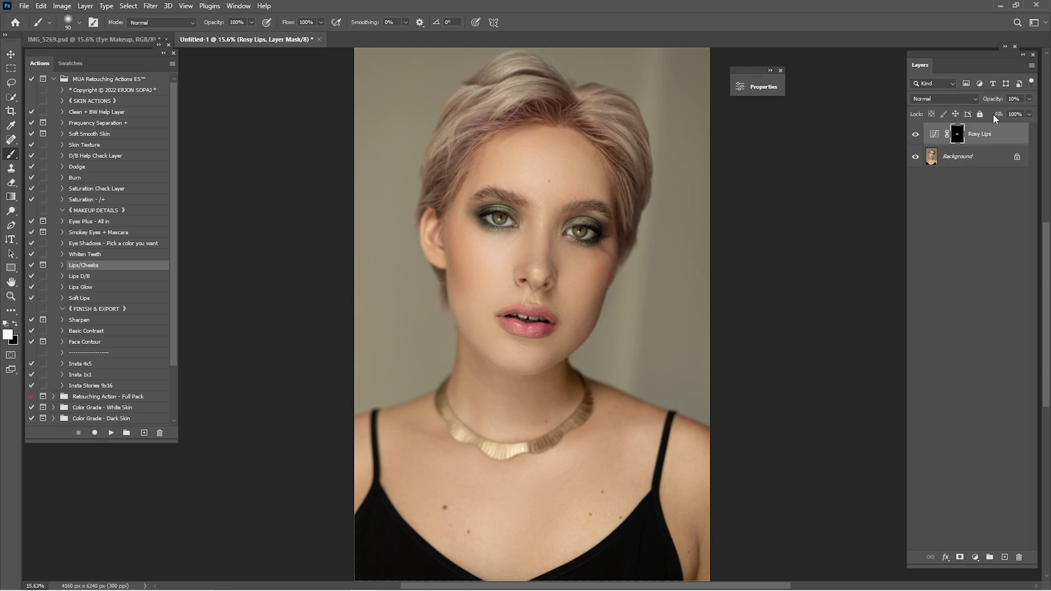
Step: Run the Lips D/B action and make Pick Lips Color - Dodge the active layer, with the lips in close view
{"action": "left_click", "coordinate": [104, 277]}
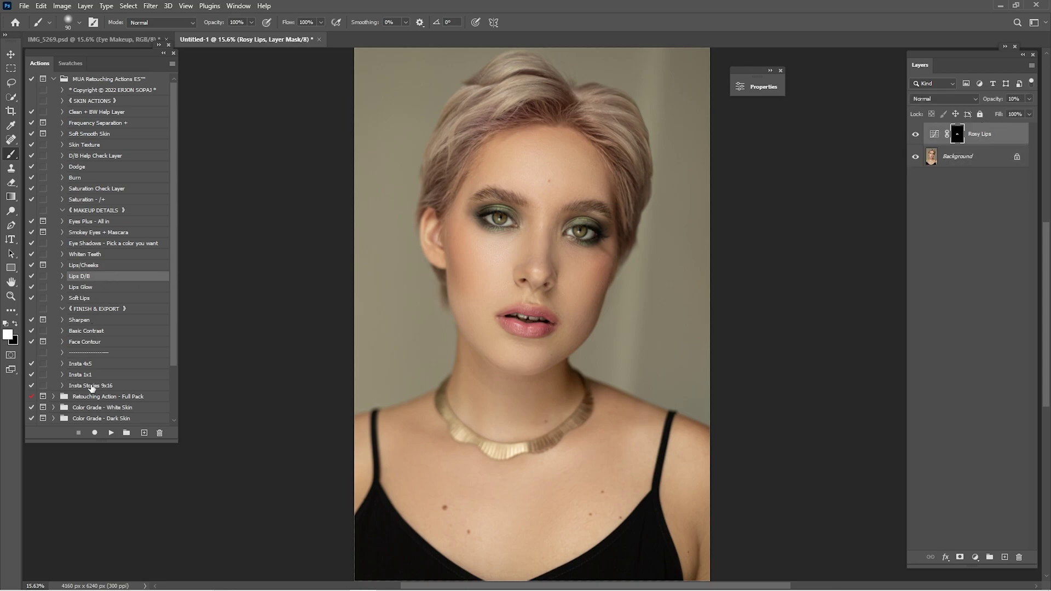
{"action": "left_click", "coordinate": [111, 433]}
{"action": "key", "text": "ctrl+space"}
{"action": "mouse_move", "coordinate": [524, 325]}
{"action": "left_mouse_down"}
{"action": "mouse_move", "coordinate": [580, 369]}
{"action": "mouse_move", "coordinate": [704, 372]}
{"action": "left_mouse_up"}
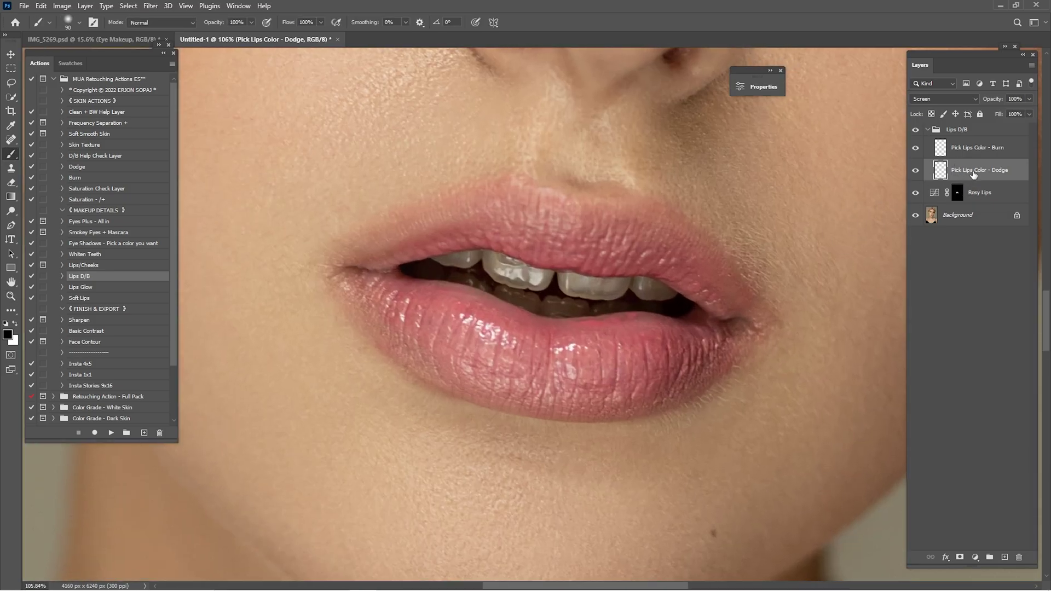
Step: Sample a pink from the lower lip and brighten both lips on the Dodge layer at 10% brush opacity, varying the brush between 45 and 90 px
{"action": "key", "text": "i"}
{"action": "left_click", "coordinate": [618, 344]}
{"action": "key", "text": "b"}
{"action": "key", "text": "bracketleft"}
{"action": "key", "text": "bracketleft"}
{"action": "key", "text": "bracketleft"}
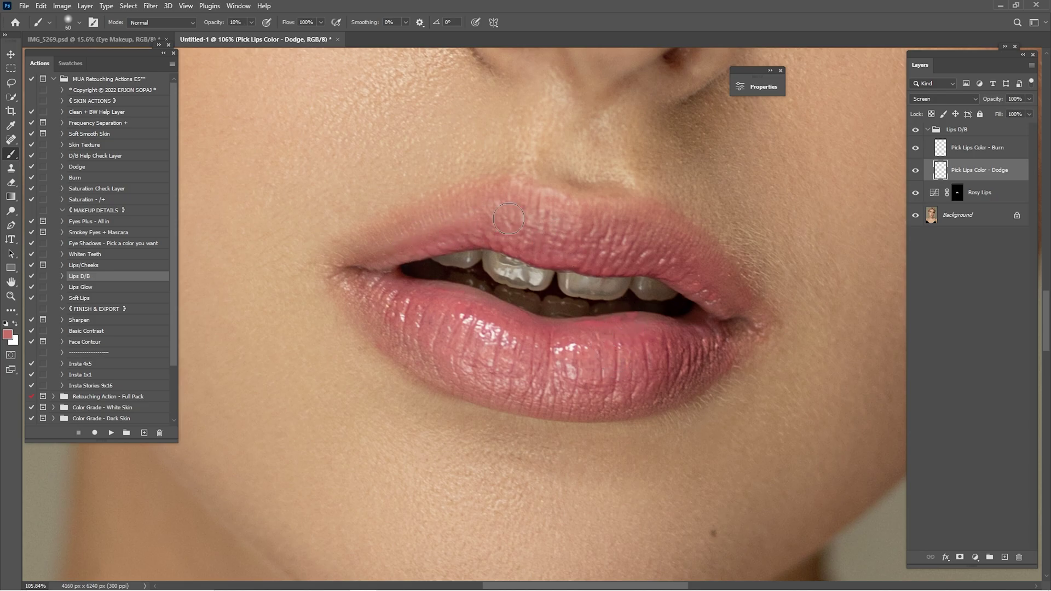
{"action": "mouse_move", "coordinate": [541, 241]}
{"action": "left_mouse_down"}
{"action": "mouse_move", "coordinate": [624, 235]}
{"action": "mouse_move", "coordinate": [706, 285]}
{"action": "left_mouse_up"}
{"action": "key", "text": "bracketright"}
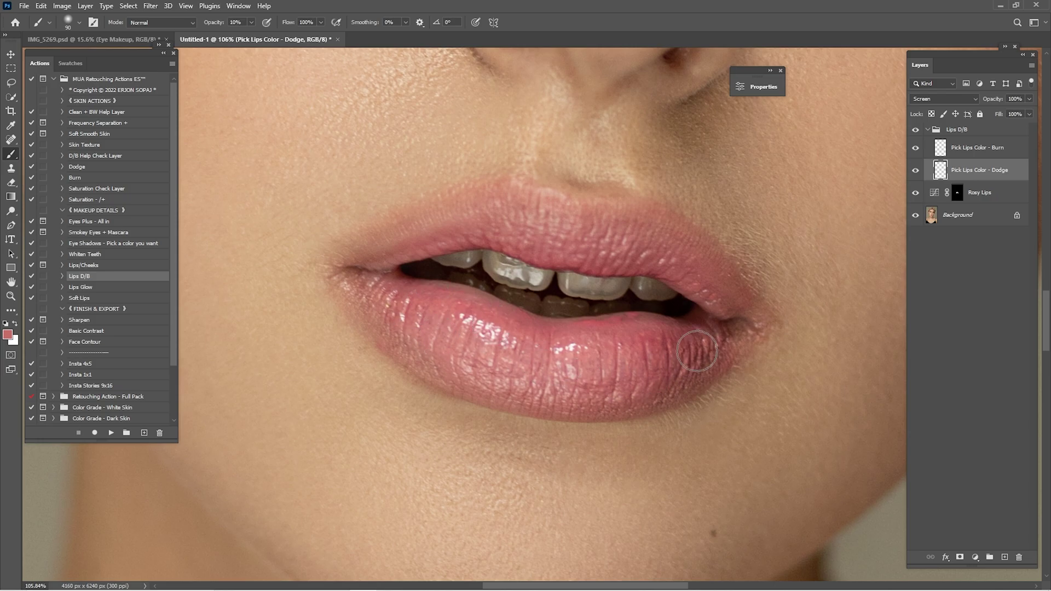
{"action": "key", "text": "bracketleft"}
{"action": "key", "text": "bracketleft"}
{"action": "key", "text": "bracketleft"}
{"action": "key", "text": "bracketleft"}
{"action": "key", "text": "bracketleft"}
{"action": "key", "text": "bracketleft"}
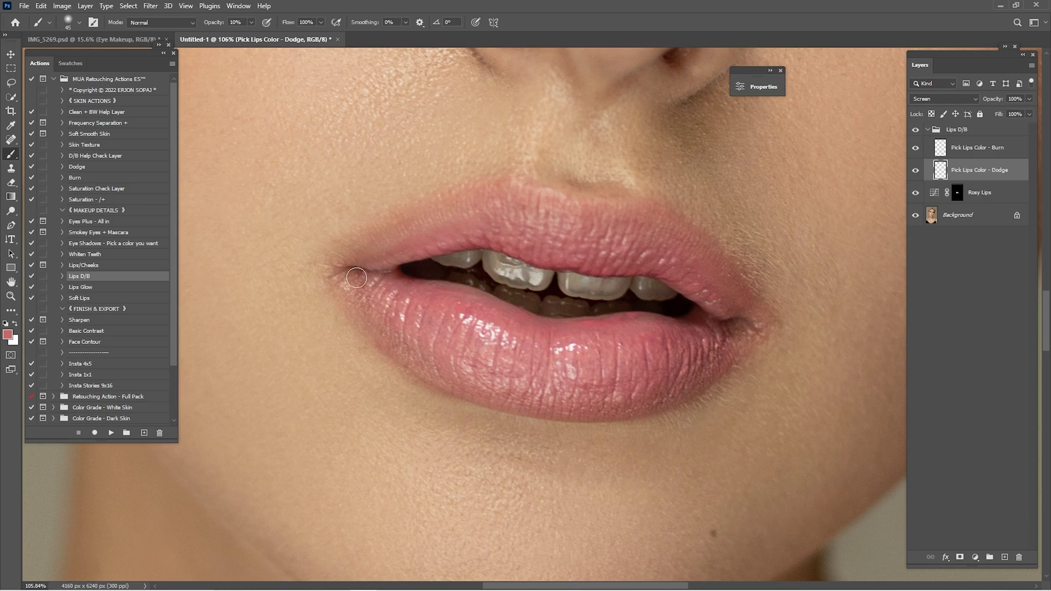
{"action": "key", "text": "bracketright"}
{"action": "key", "text": "bracketright"}
{"action": "key", "text": "bracketright"}
{"action": "key", "text": "bracketright"}
Step: Compare the portrait with and without the Pick Lips Color - Dodge layer and lower that layer's opacity to 93%
{"action": "key", "text": "ctrl+0"}
{"action": "left_click", "coordinate": [916, 171]}
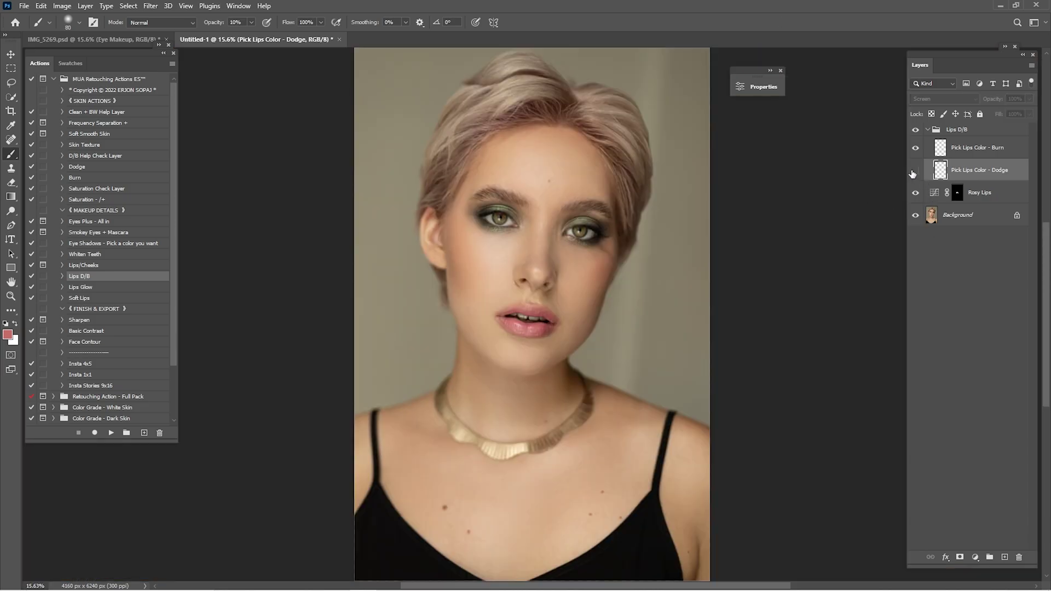
{"action": "left_click", "coordinate": [912, 171]}
{"action": "left_click", "coordinate": [911, 170]}
{"action": "left_click", "coordinate": [911, 171]}
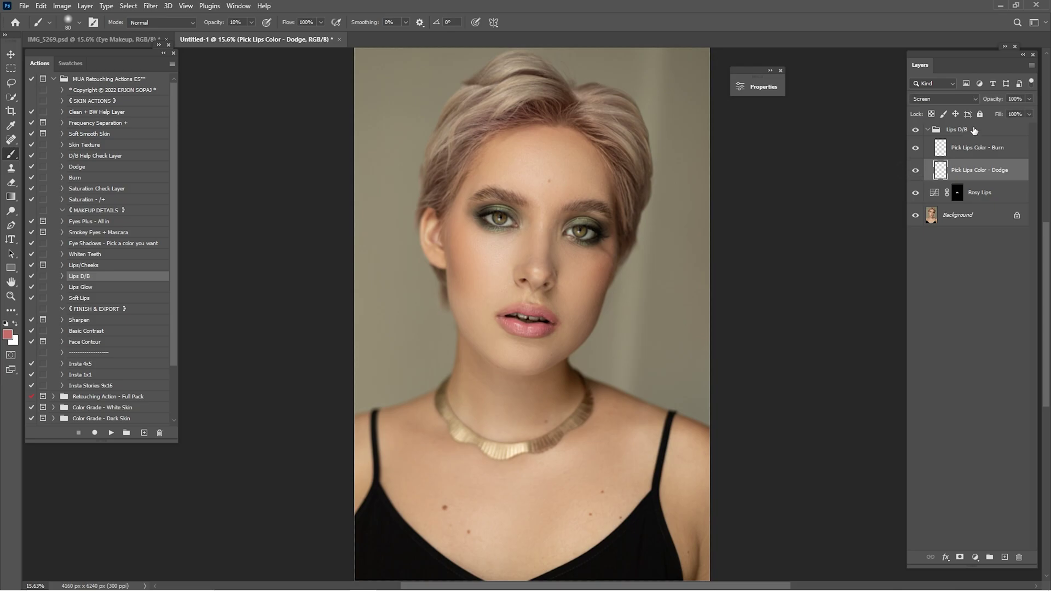
{"action": "left_click_drag", "start_coordinate": [995, 102], "coordinate": [993, 103]}
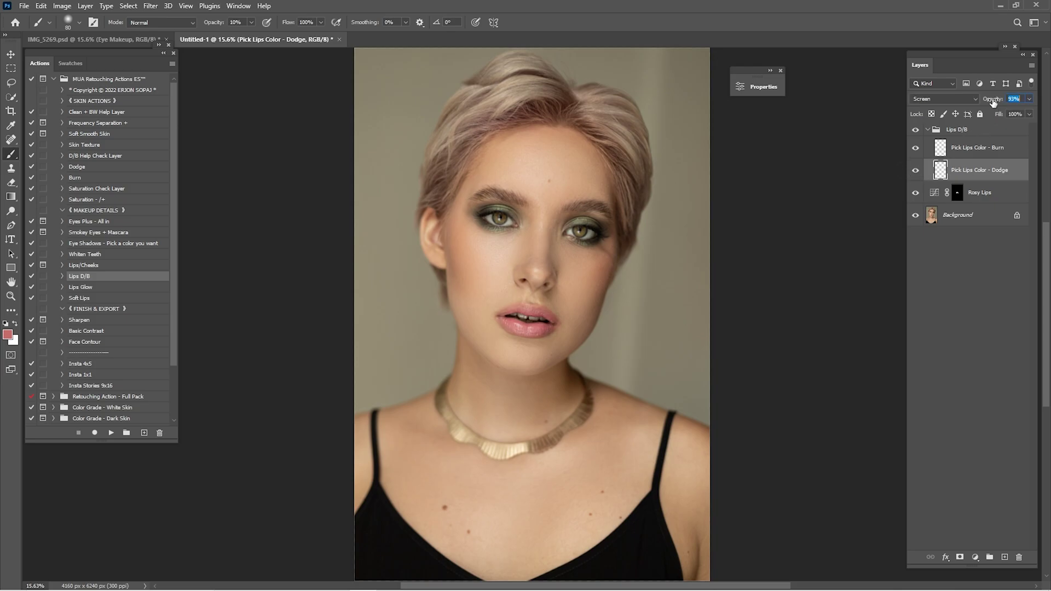
Step: Activate the Pick Lips Color - Burn layer and sample a dark red near the right-hand inner edge of the lower lip
{"action": "left_click", "coordinate": [977, 149]}
{"action": "scroll", "coordinate": [531, 331], "scroll_direction": "up", "scroll_amount": 7, "text": "alt"}
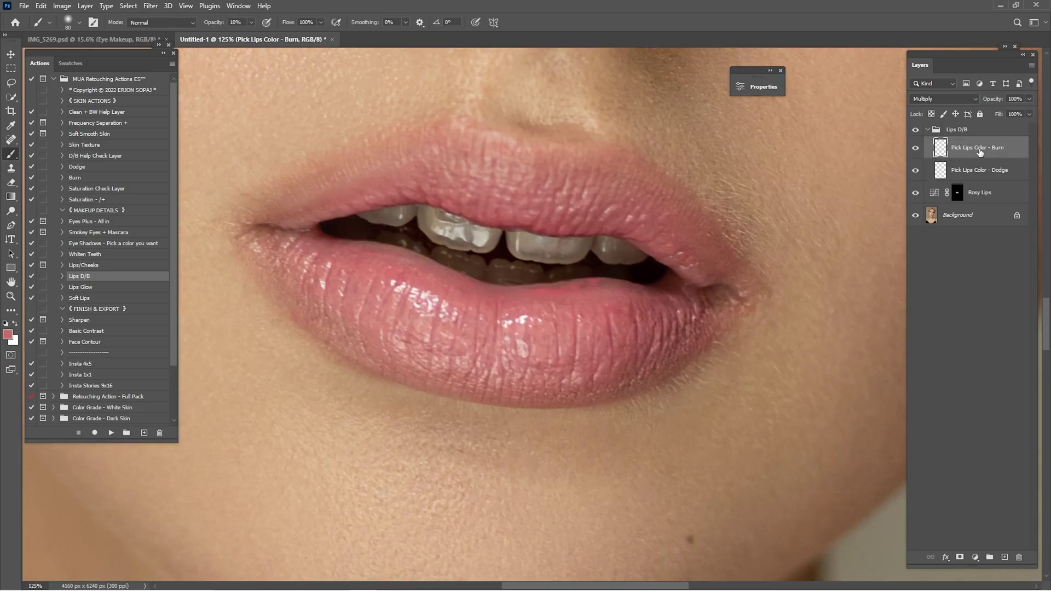
{"action": "left_click_drag", "start_coordinate": [669, 324], "coordinate": [712, 286]}
{"action": "key", "text": "i"}
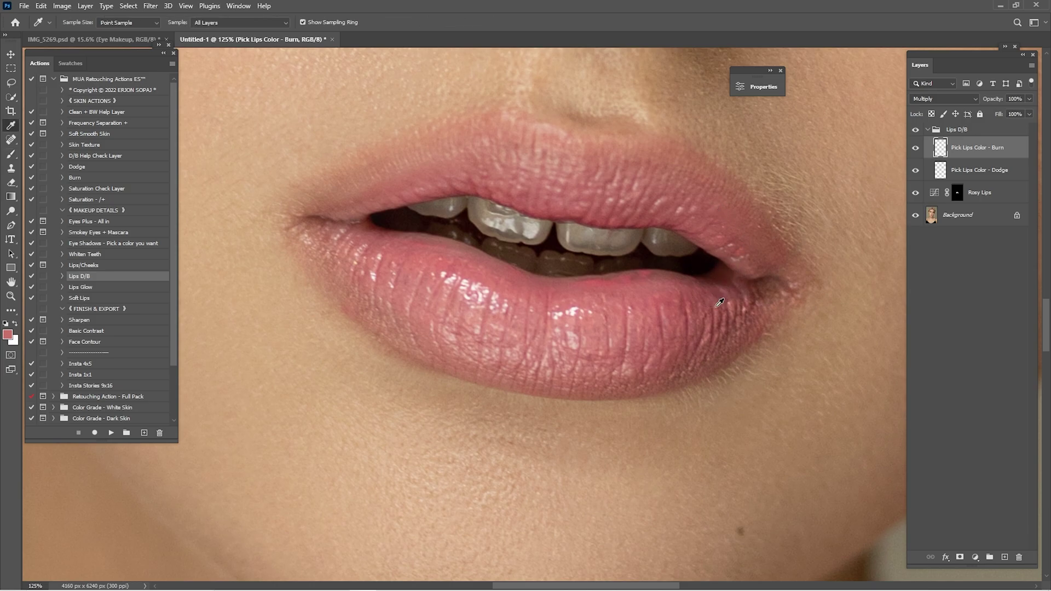
{"action": "left_click", "coordinate": [687, 299]}
{"action": "key", "text": "b"}
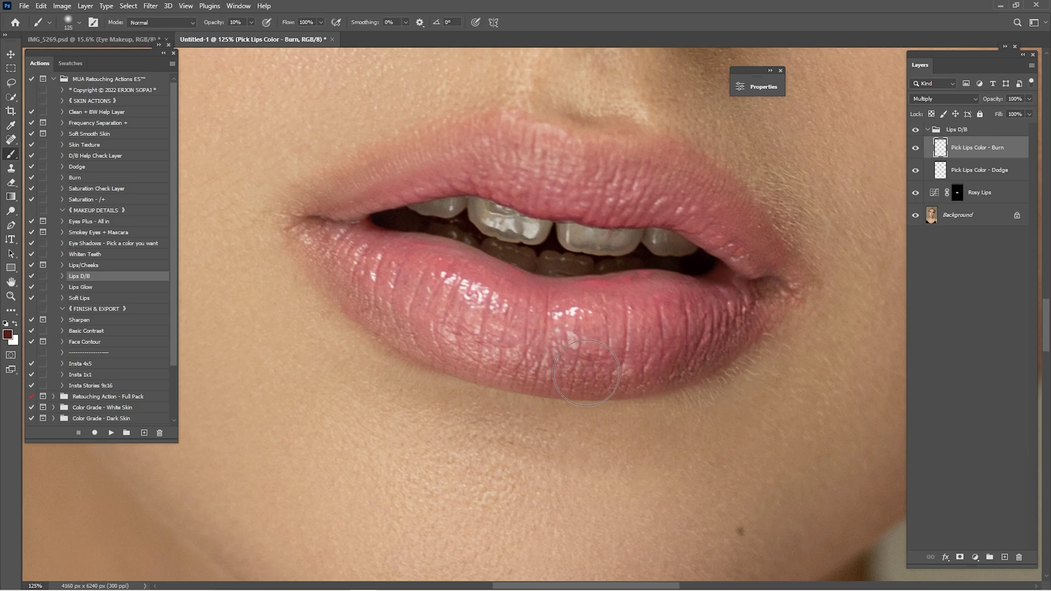
Step: Darken the lips' outer areas on the Burn layer at 10% brush opacity, reducing the brush from 125 to 80 px
{"action": "left_click_drag", "start_coordinate": [595, 373], "coordinate": [471, 355]}
{"action": "key", "text": "["}
{"action": "key", "text": "["}
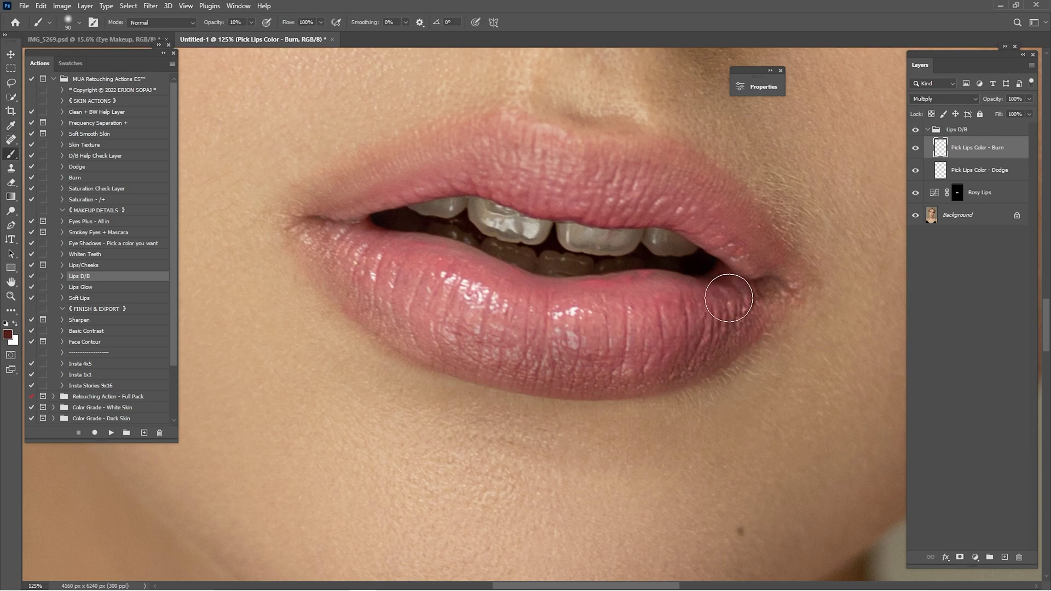
{"action": "key", "text": "bracketright"}
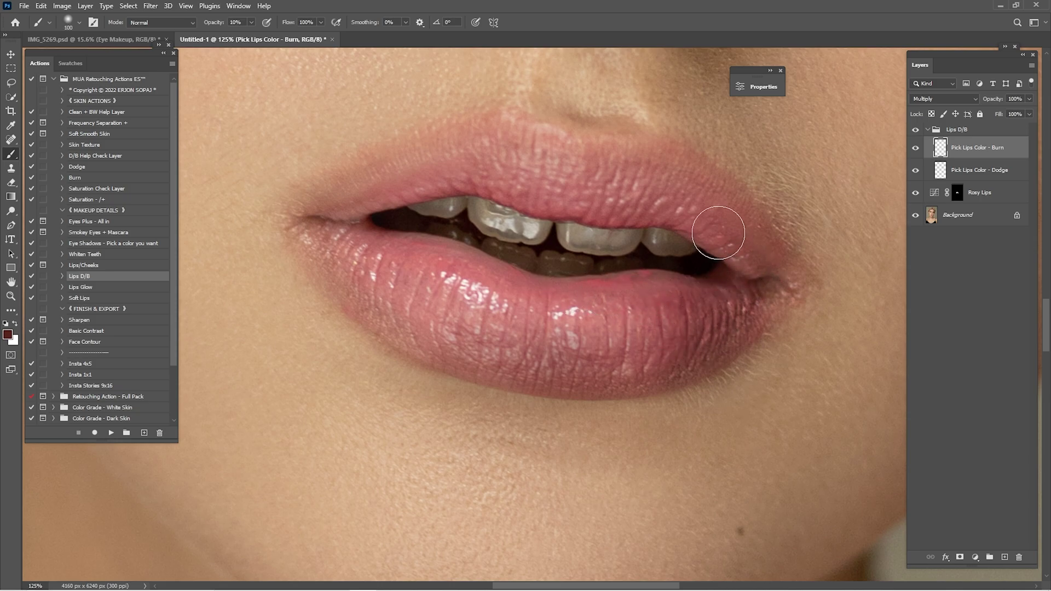
{"action": "mouse_move", "coordinate": [599, 370]}
{"action": "left_mouse_down"}
{"action": "mouse_move", "coordinate": [401, 313]}
{"action": "mouse_move", "coordinate": [435, 346]}
{"action": "mouse_move", "coordinate": [629, 367]}
{"action": "mouse_move", "coordinate": [477, 336]}
{"action": "mouse_move", "coordinate": [593, 365]}
{"action": "mouse_move", "coordinate": [726, 329]}
{"action": "left_mouse_up"}
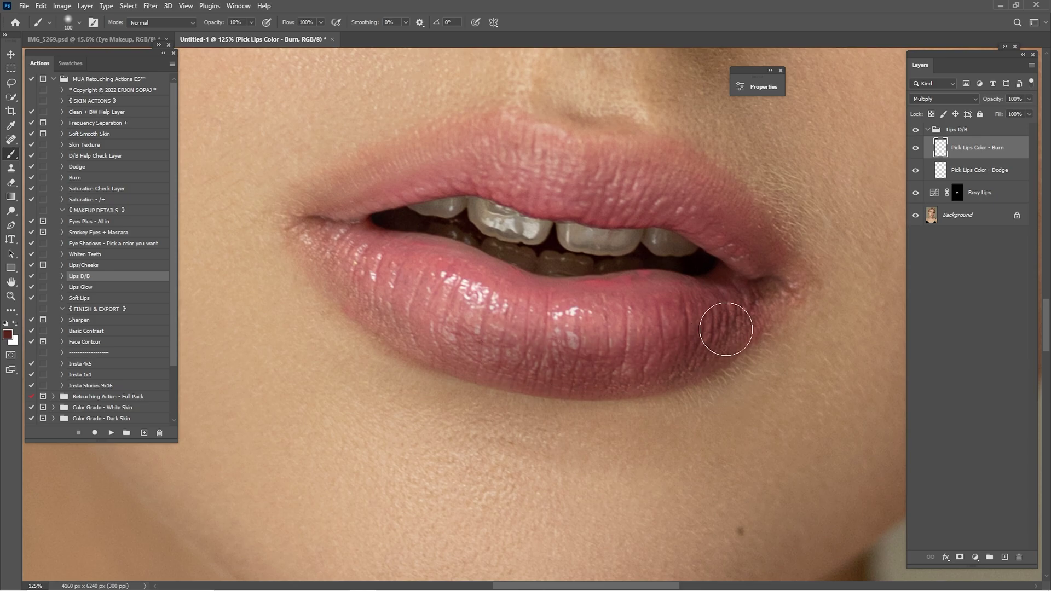
{"action": "key", "text": "bracketleft"}
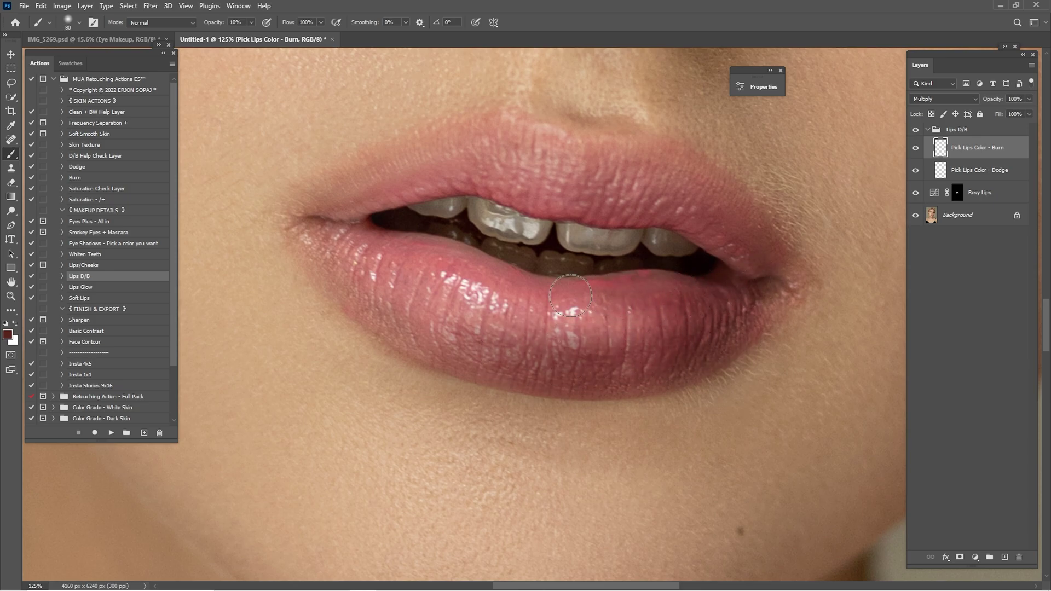
{"action": "key", "text": "bracketleft"}
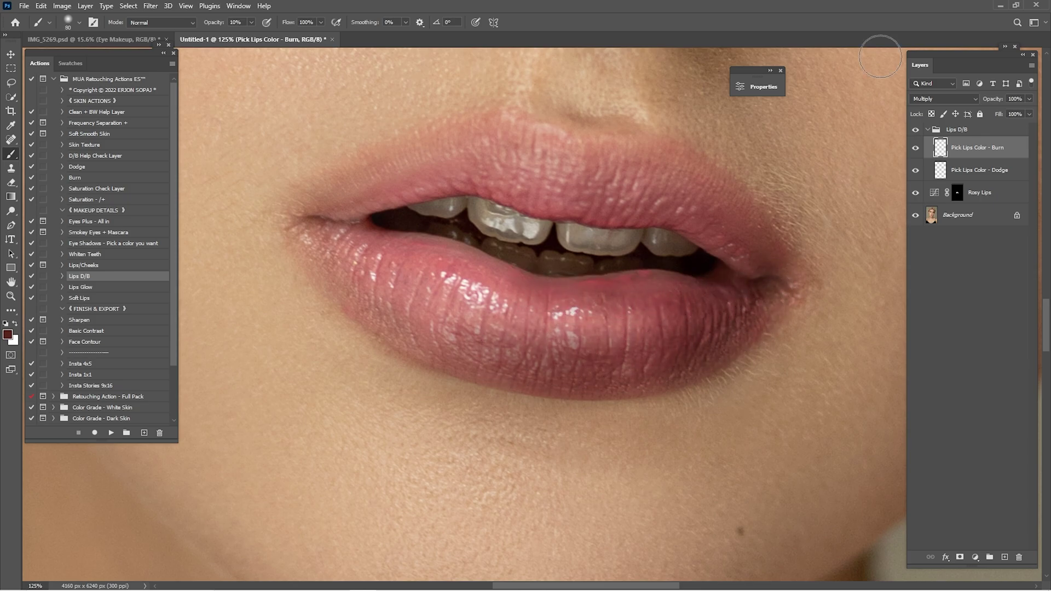
Step: Strongly lower the Pick Lips Color - Burn layer's opacity and compare the portrait with and without that layer
{"action": "key", "text": "ctrl+0"}
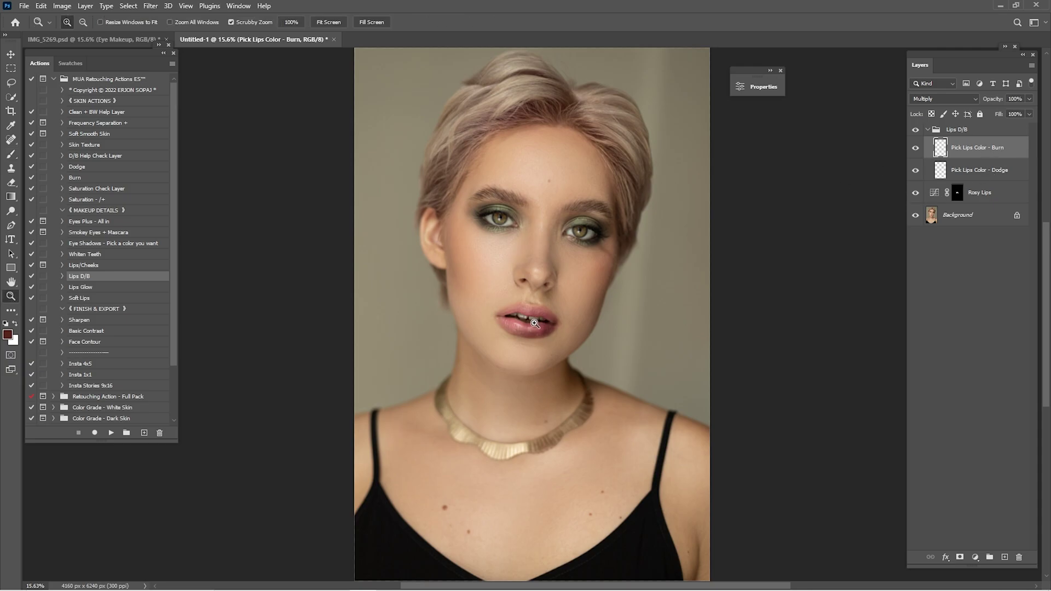
{"action": "left_click", "coordinate": [536, 324], "text": "ctrl"}
{"action": "key", "text": "ctrl+0"}
{"action": "left_click", "coordinate": [1021, 100]}
{"action": "type", "text": "5"}
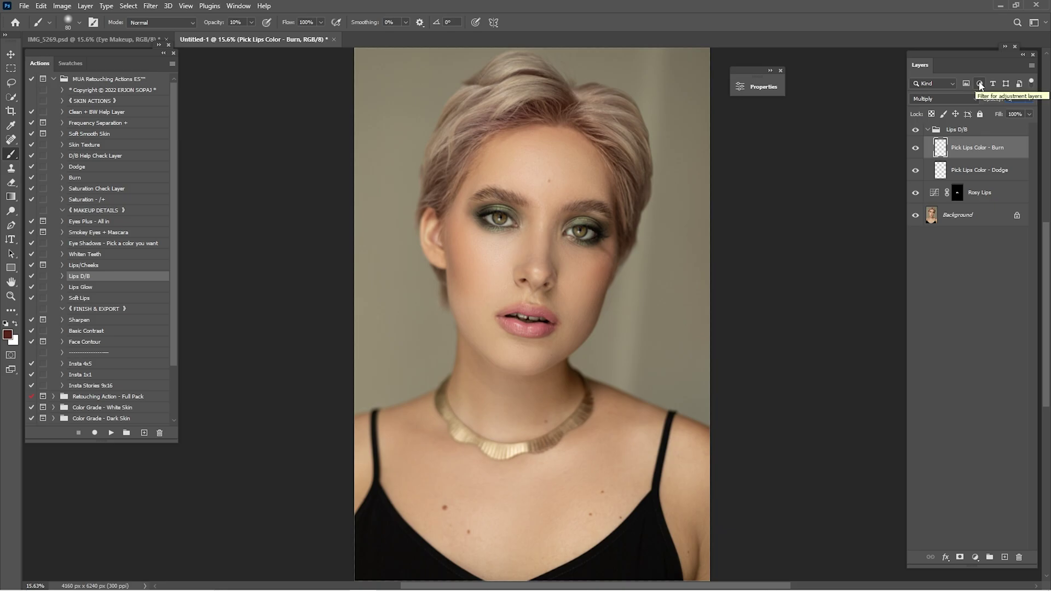
{"action": "key", "text": "BackSpace"}
{"action": "left_click", "coordinate": [914, 148]}
{"action": "left_click", "coordinate": [914, 148]}
{"action": "left_click", "coordinate": [914, 148]}
{"action": "left_click", "coordinate": [914, 148]}
Step: Collapse the Lips D/B group and run the Lips Glow action above it
{"action": "left_click", "coordinate": [939, 131]}
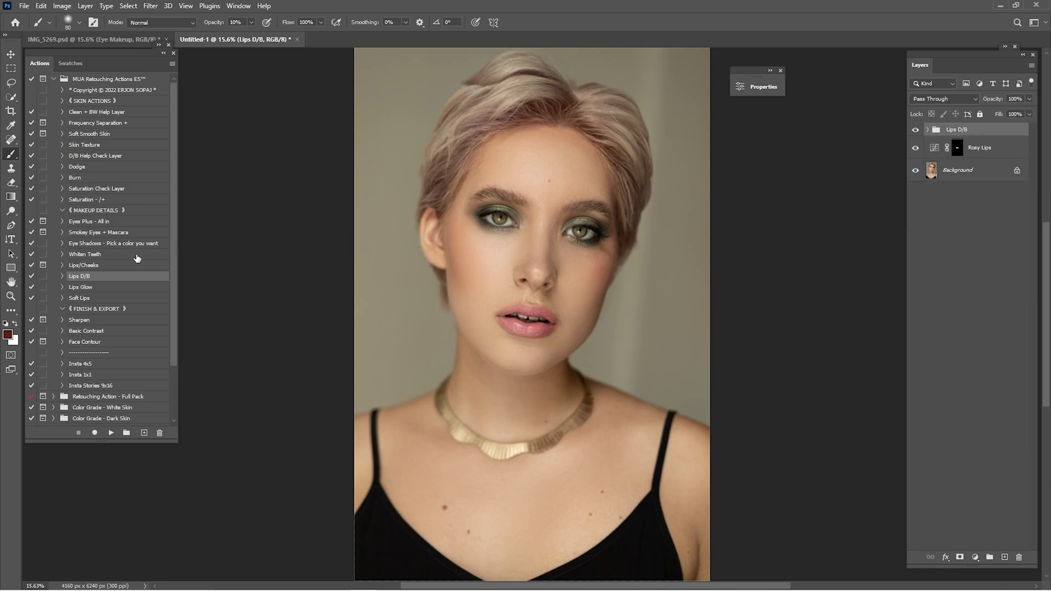
{"action": "left_click", "coordinate": [90, 288]}
{"action": "left_click", "coordinate": [111, 433]}
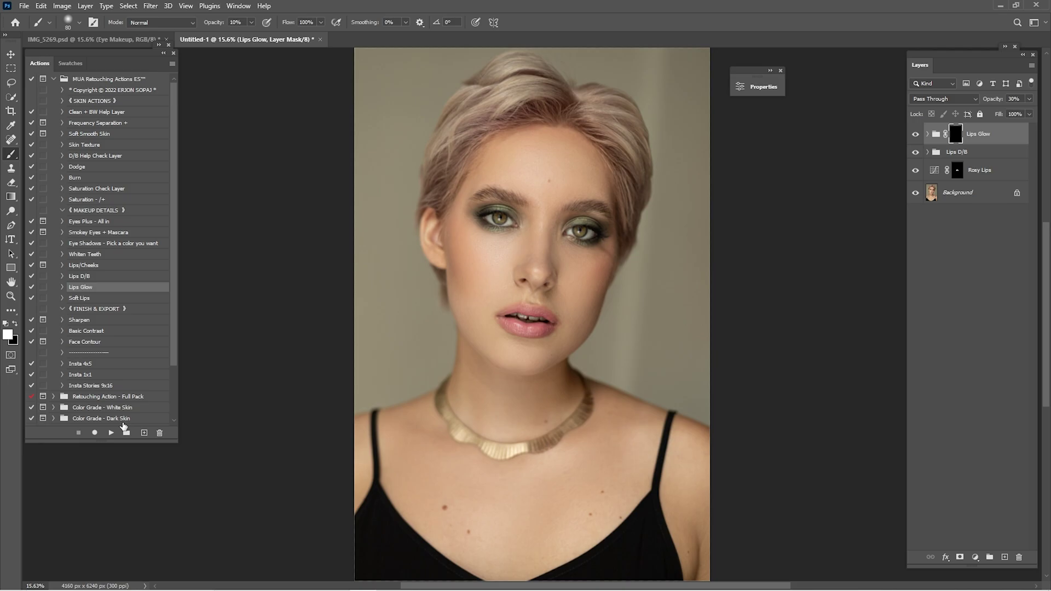
Step: Paint white over both lips on the Lips Glow group mask at 100% brush opacity, using a brush of about 90 px for the edges
{"action": "scroll", "coordinate": [527, 321], "scroll_direction": "up", "scroll_amount": 5}
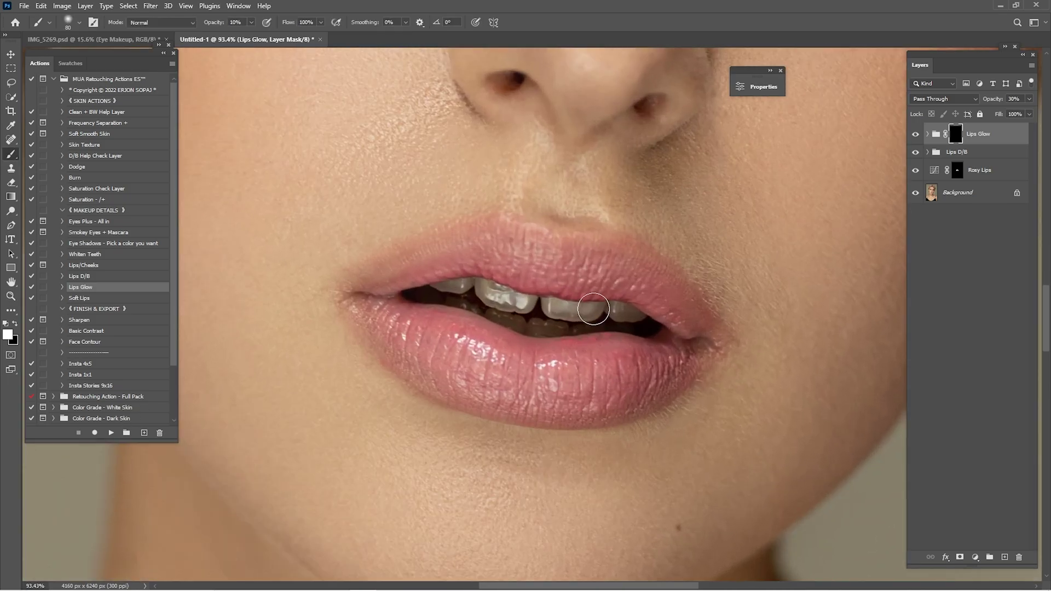
{"action": "key", "text": "0"}
{"action": "key", "text": "bracketright"}
{"action": "key", "text": "bracketright"}
{"action": "key", "text": "bracketright"}
{"action": "mouse_move", "coordinate": [476, 255]}
{"action": "left_mouse_down"}
{"action": "mouse_move", "coordinate": [449, 251]}
{"action": "mouse_move", "coordinate": [636, 272]}
{"action": "mouse_move", "coordinate": [690, 336]}
{"action": "mouse_move", "coordinate": [642, 366]}
{"action": "mouse_move", "coordinate": [513, 371]}
{"action": "mouse_move", "coordinate": [473, 359]}
{"action": "mouse_move", "coordinate": [533, 381]}
{"action": "mouse_move", "coordinate": [381, 329]}
{"action": "mouse_move", "coordinate": [386, 304]}
{"action": "left_mouse_up"}
{"action": "key", "text": "bracketleft"}
{"action": "key", "text": "bracketleft"}
{"action": "key", "text": "bracketleft"}
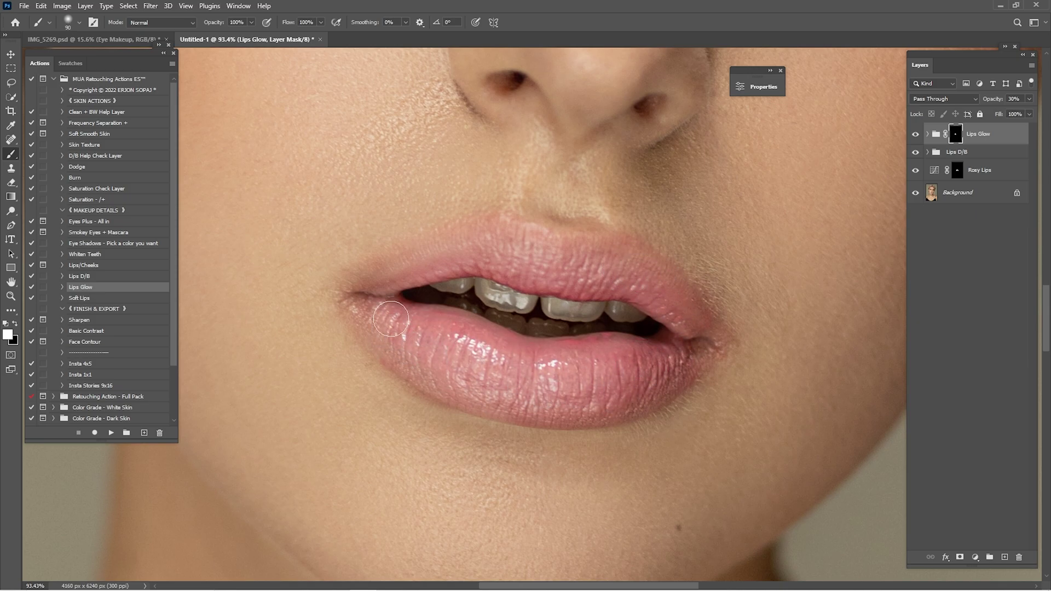
{"action": "left_click_drag", "start_coordinate": [392, 282], "coordinate": [437, 260]}
{"action": "key", "text": "bracketright"}
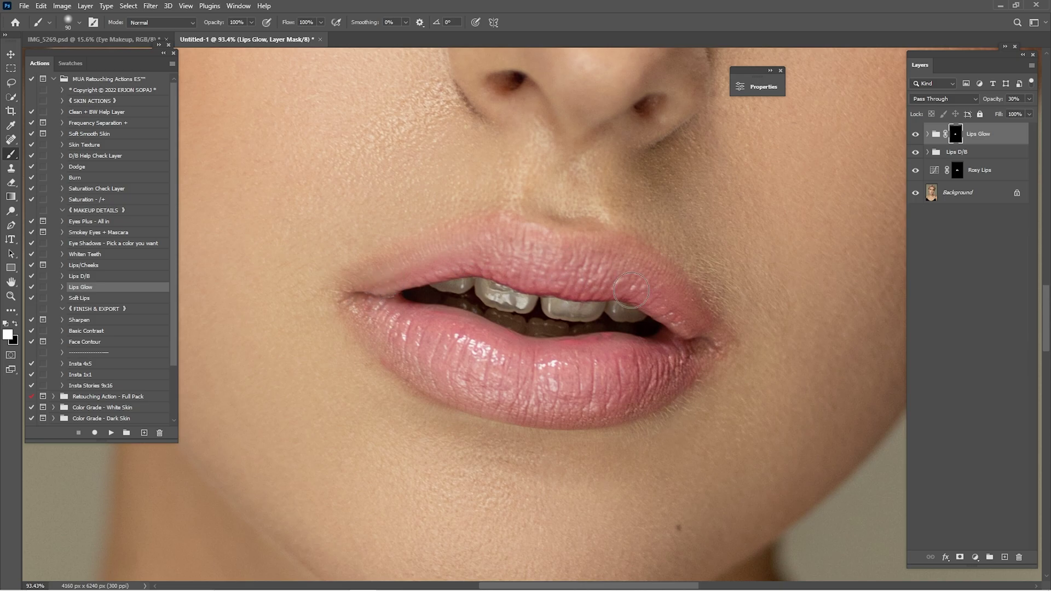
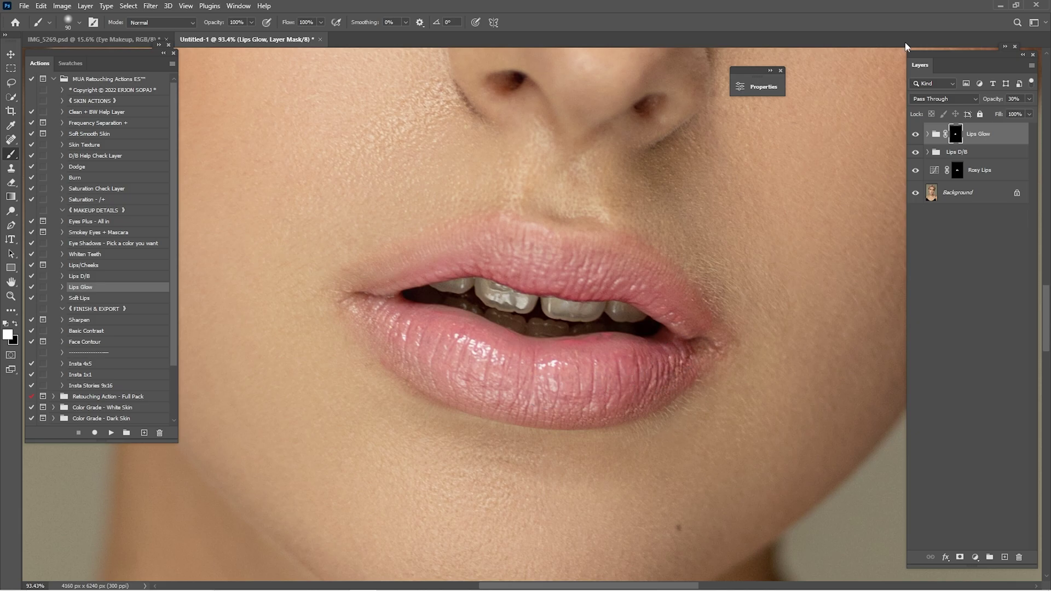
Step: Lower the Lips Glow group's opacity to 10%, comparing the whole portrait with and without the group
{"action": "key", "text": "ctrl+0"}
{"action": "left_click", "coordinate": [915, 134]}
{"action": "left_click", "coordinate": [916, 136]}
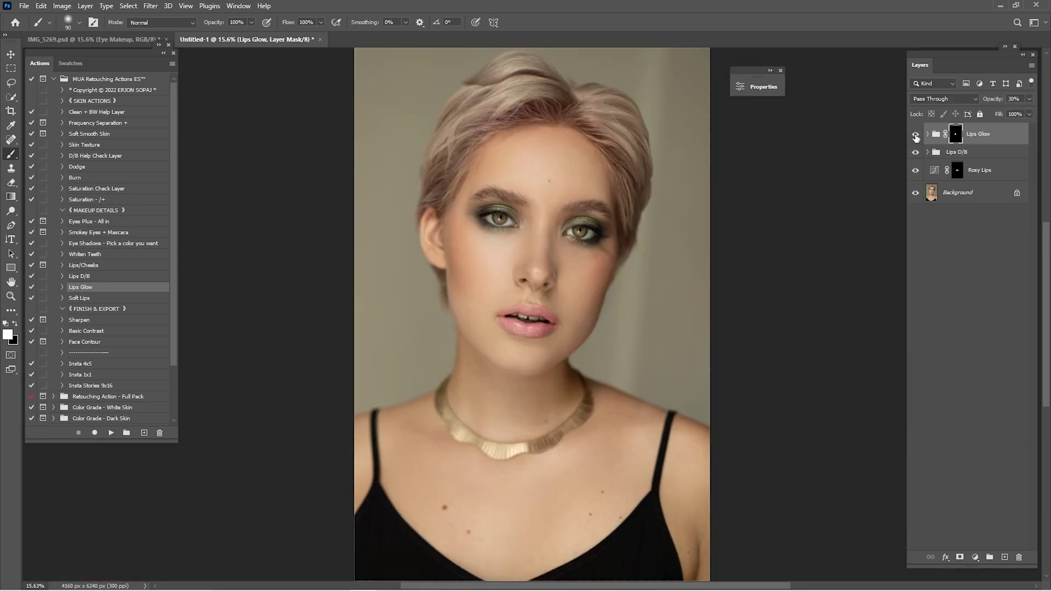
{"action": "left_click", "coordinate": [916, 135]}
{"action": "left_click", "coordinate": [916, 135]}
{"action": "left_click", "coordinate": [1013, 100]}
{"action": "type", "text": "10"}
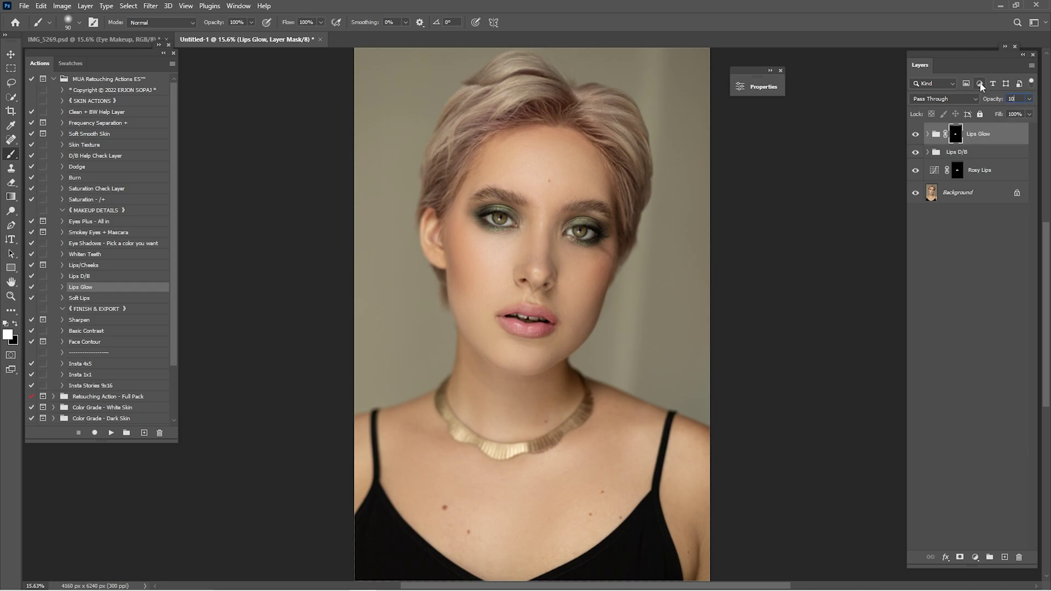
{"action": "left_click", "coordinate": [915, 135]}
{"action": "left_click", "coordinate": [916, 135]}
{"action": "left_click", "coordinate": [916, 135]}
{"action": "left_click", "coordinate": [915, 135]}
Step: Group Lips Glow, Lips D/B and Rosy Lips as "Lips Makeup"
{"action": "left_click", "coordinate": [1014, 174], "text": "shift"}
{"action": "right_click", "coordinate": [979, 161]}
{"action": "left_click", "coordinate": [920, 215]}
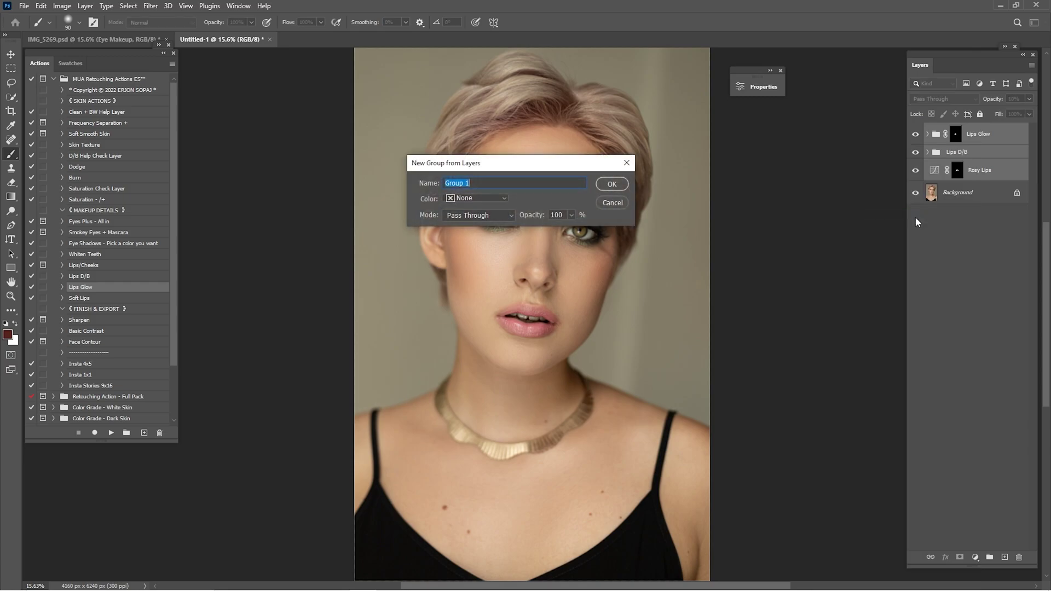
{"action": "type", "text": "Makeup Li"}
{"action": "key", "text": "ctrl+a"}
{"action": "type", "text": "L"}
{"action": "key", "text": "Return"}
Step: Copy the Lips Makeup group into IMG_5269.psd above Eye Makeup and close Untitled-1 without saving
{"action": "key", "text": "v"}
{"action": "left_click_drag", "start_coordinate": [240, 103], "coordinate": [96, 40]}
{"action": "left_click_drag", "start_coordinate": [221, 67], "coordinate": [530, 200]}
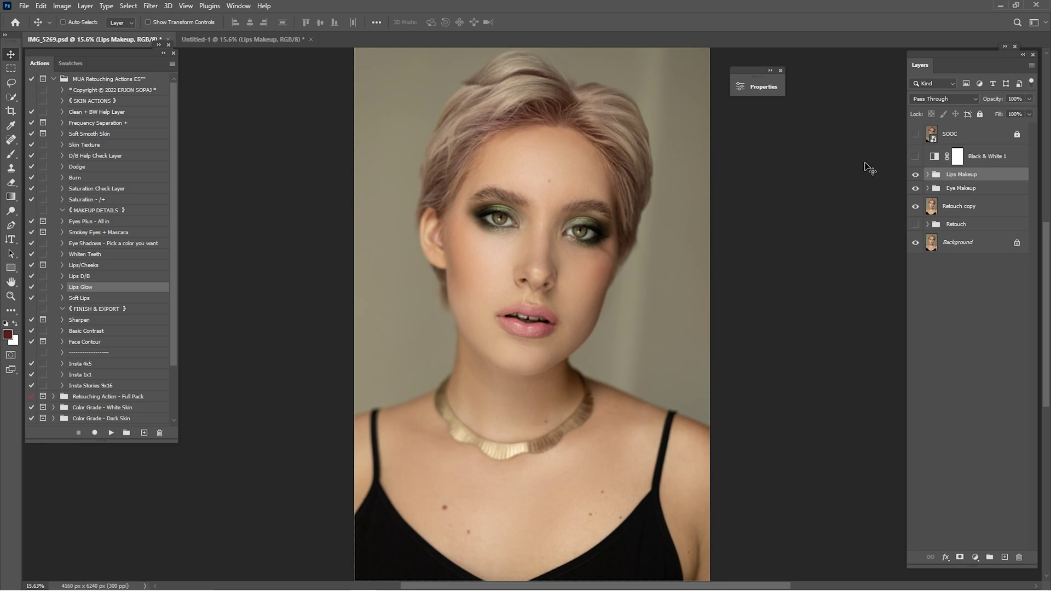
{"action": "left_click", "coordinate": [311, 40]}
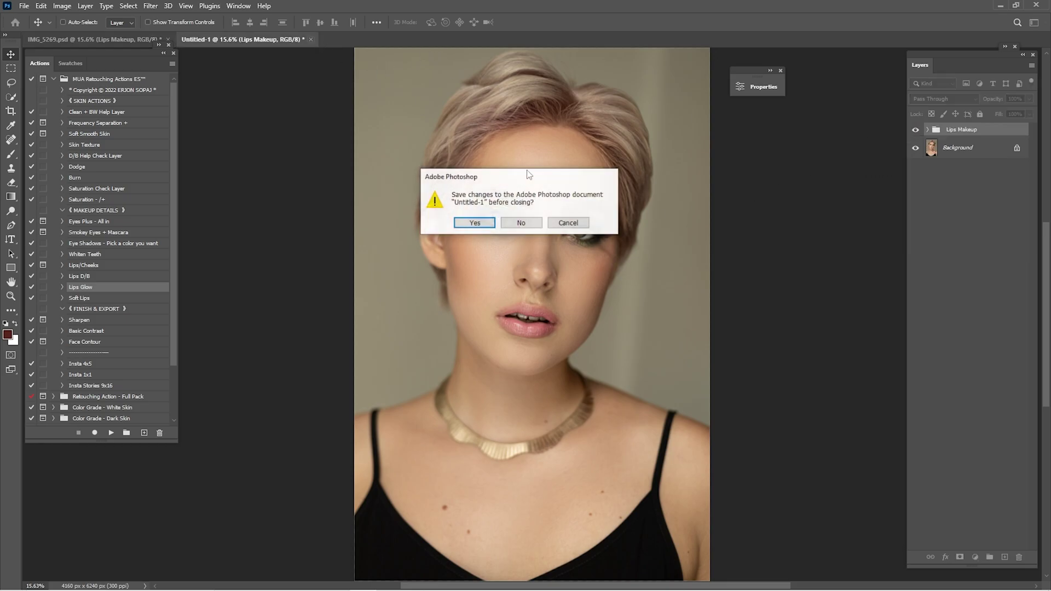
{"action": "left_click", "coordinate": [521, 224]}
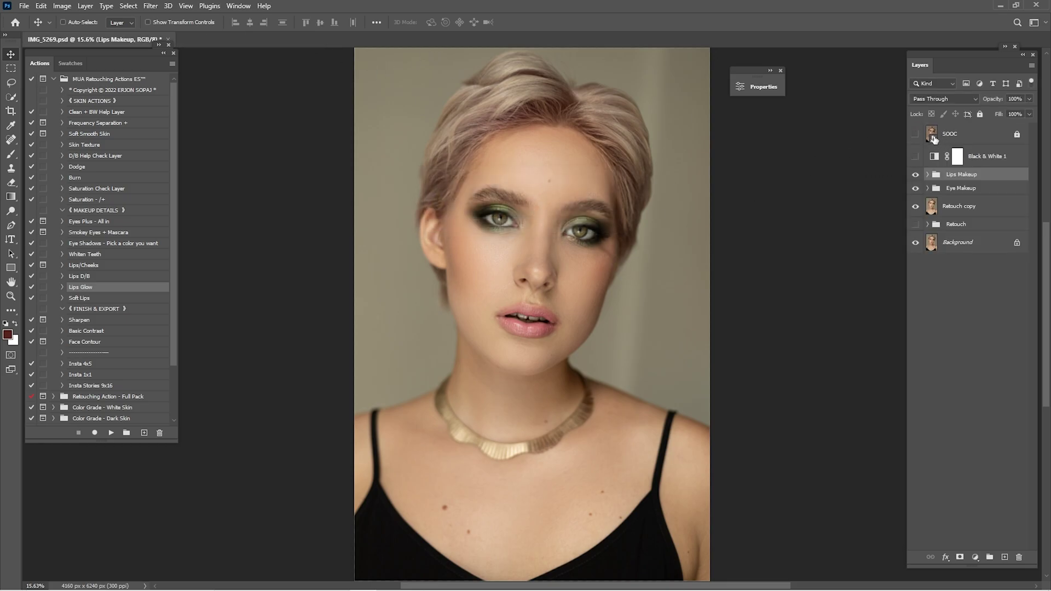
Step: Compare the retouched portrait with the original SOOC layer
{"action": "left_click", "coordinate": [916, 135]}
{"action": "left_click", "coordinate": [915, 135]}
{"action": "left_click", "coordinate": [915, 134]}
{"action": "left_click", "coordinate": [915, 135]}
{"action": "left_click", "coordinate": [915, 134]}
{"action": "left_click", "coordinate": [915, 135]}
Step: Compare the portrait with and without the Eye Makeup group and set the group's opacity to 80%
{"action": "left_click", "coordinate": [947, 189]}
{"action": "left_click", "coordinate": [915, 189]}
{"action": "left_click", "coordinate": [915, 189]}
{"action": "left_click", "coordinate": [915, 189]}
{"action": "left_click", "coordinate": [915, 189]}
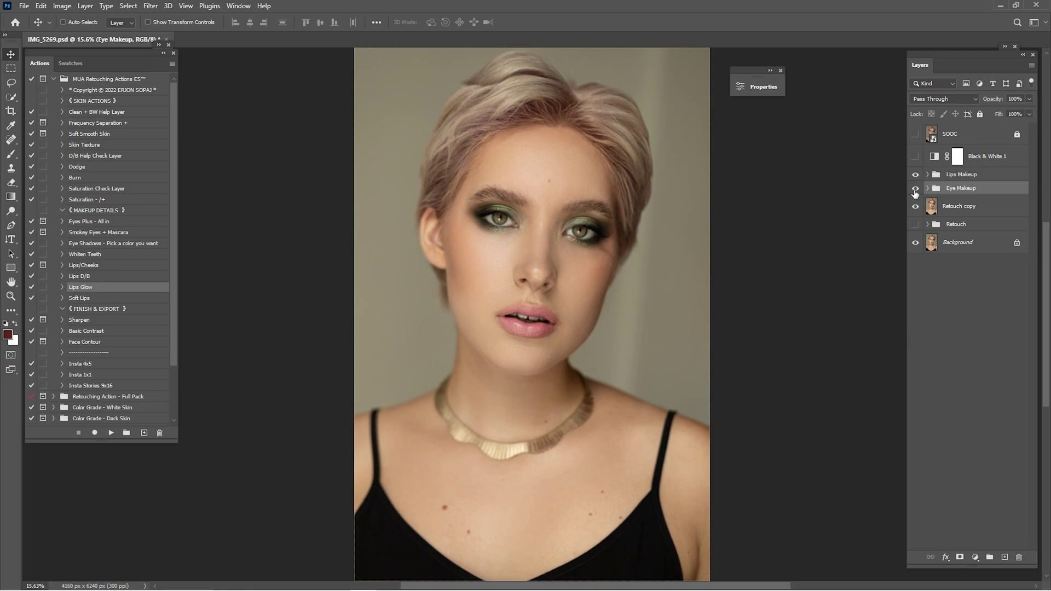
{"action": "left_click", "coordinate": [995, 101]}
{"action": "type", "text": "80"}
Step: Compare the portrait with and without the Lips Makeup group and set the group's opacity to 75%
{"action": "left_click", "coordinate": [975, 175]}
{"action": "left_click", "coordinate": [916, 175]}
{"action": "left_click", "coordinate": [915, 174]}
{"action": "left_click", "coordinate": [915, 175]}
{"action": "left_click", "coordinate": [915, 174]}
{"action": "left_click", "coordinate": [915, 175]}
{"action": "left_click", "coordinate": [915, 175]}
{"action": "left_click", "coordinate": [915, 174]}
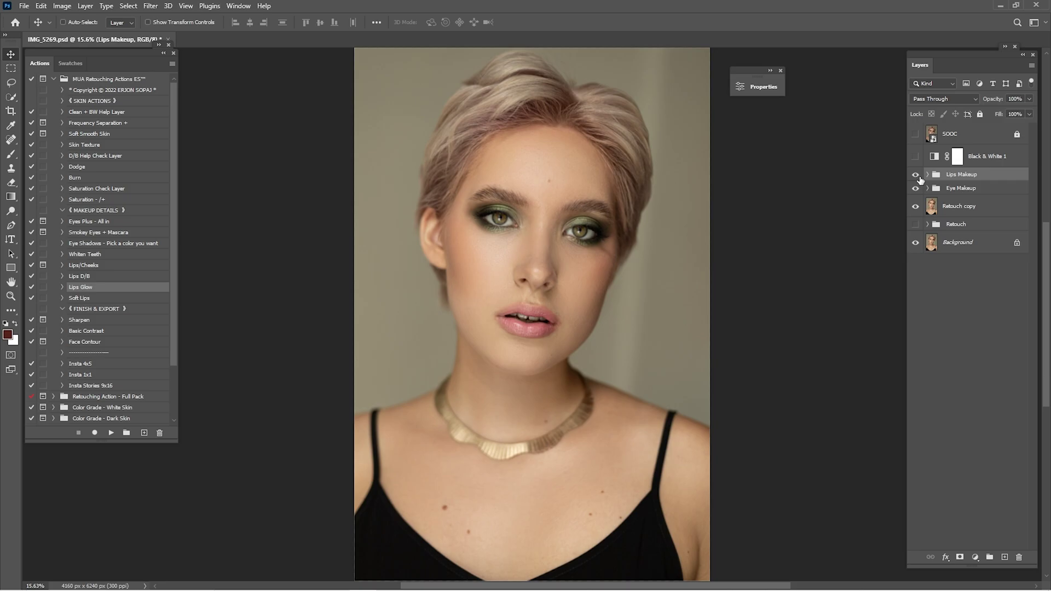
{"action": "left_click", "coordinate": [1021, 98]}
{"action": "type", "text": "7"}
{"action": "key", "text": "Return"}
Step: Compare the portrait with its softened makeup groups against the original SOOC layer
{"action": "left_click", "coordinate": [918, 136]}
{"action": "left_click", "coordinate": [917, 136]}
{"action": "left_click", "coordinate": [916, 135]}
{"action": "left_click", "coordinate": [916, 135]}
{"action": "left_click", "coordinate": [916, 134]}
{"action": "left_click", "coordinate": [916, 135]}
{"action": "left_click", "coordinate": [916, 134]}
{"action": "left_click", "coordinate": [916, 134]}
{"action": "left_click", "coordinate": [916, 135]}
Step: Move Retouch copy and the Lips Makeup and Eye Makeup groups to the top of the Retouch group and collapse it
{"action": "left_click", "coordinate": [931, 207]}
{"action": "key", "text": "j"}
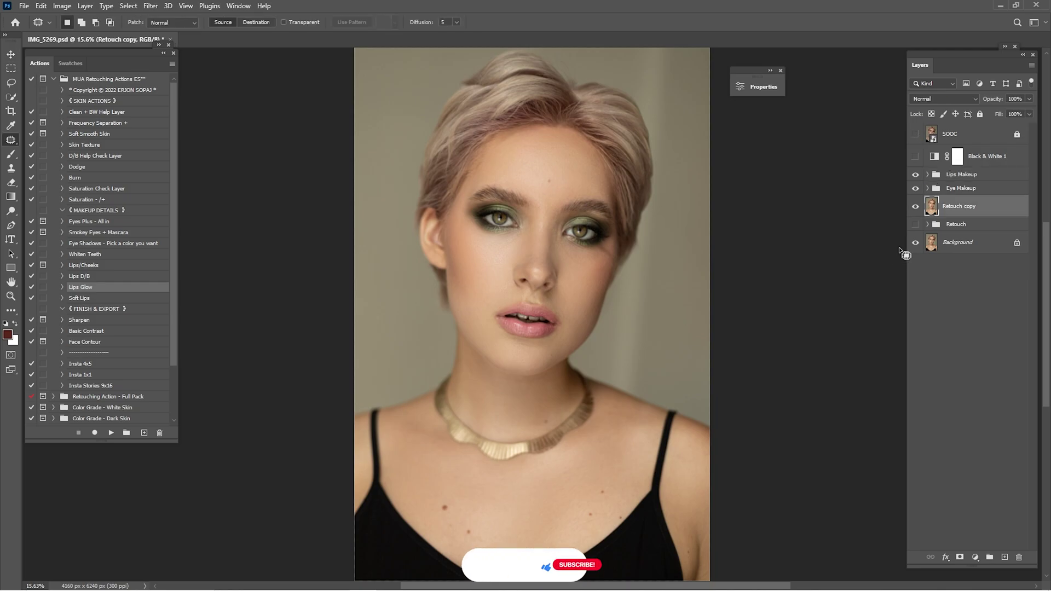
{"action": "left_click", "coordinate": [928, 224]}
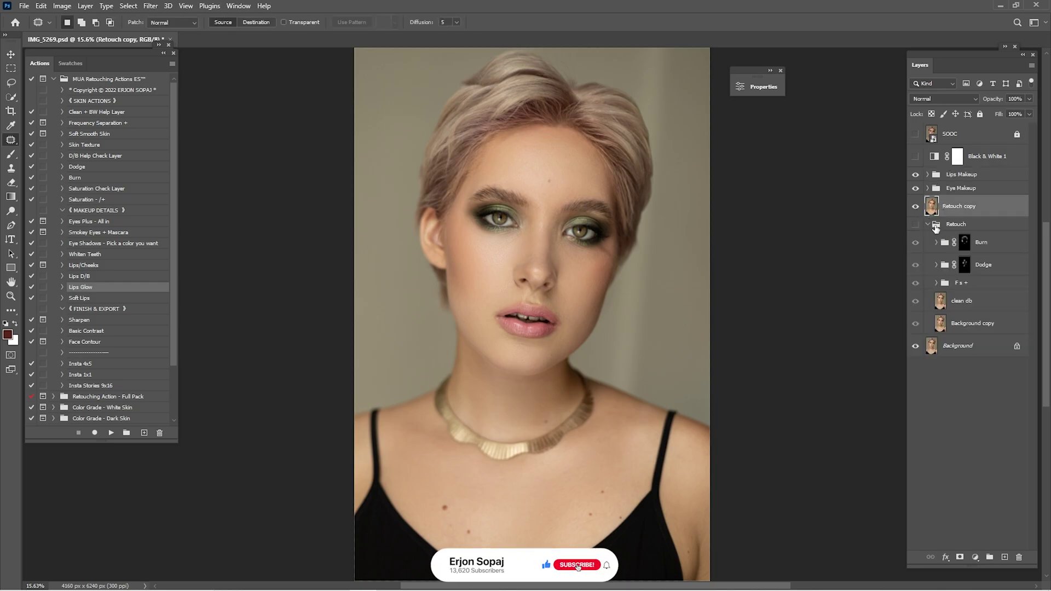
{"action": "left_click_drag", "start_coordinate": [955, 203], "coordinate": [960, 233]}
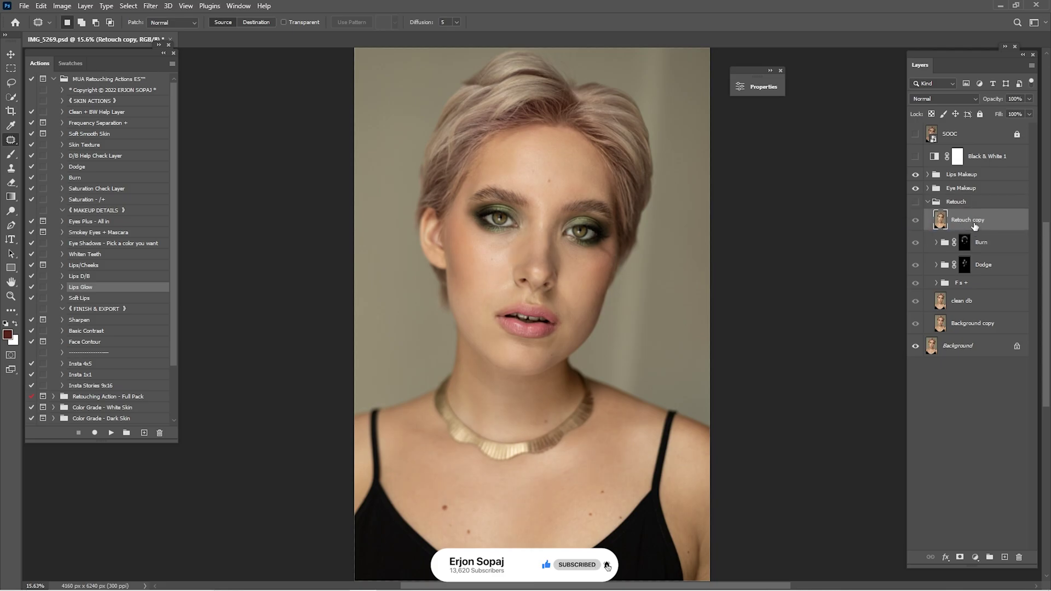
{"action": "left_click", "coordinate": [967, 175]}
{"action": "left_click", "coordinate": [962, 188], "text": "shift"}
{"action": "left_click_drag", "start_coordinate": [962, 188], "coordinate": [961, 212]}
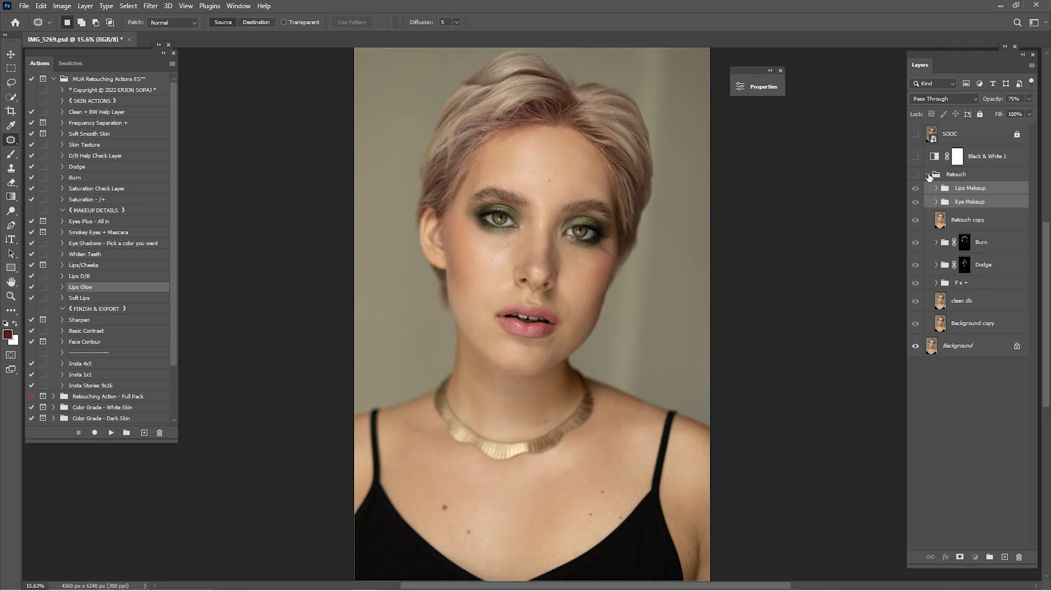
{"action": "left_click", "coordinate": [927, 174]}
Step: Duplicate the Retouch group, merge the copy into the single layer Retouch copy 2 and compare the portrait with and without it
{"action": "mouse_move", "coordinate": [962, 177]}
{"action": "left_mouse_down"}
{"action": "mouse_move", "coordinate": [994, 540]}
{"action": "mouse_move", "coordinate": [1005, 557]}
{"action": "left_mouse_up"}
{"action": "right_click", "coordinate": [962, 178]}
{"action": "left_click", "coordinate": [920, 504]}
{"action": "left_click", "coordinate": [916, 197]}
{"action": "left_click", "coordinate": [916, 180]}
{"action": "left_click", "coordinate": [916, 183]}
{"action": "left_click", "coordinate": [916, 184]}
{"action": "left_click", "coordinate": [915, 184]}
{"action": "left_click", "coordinate": [916, 184]}
{"action": "left_click", "coordinate": [916, 183]}
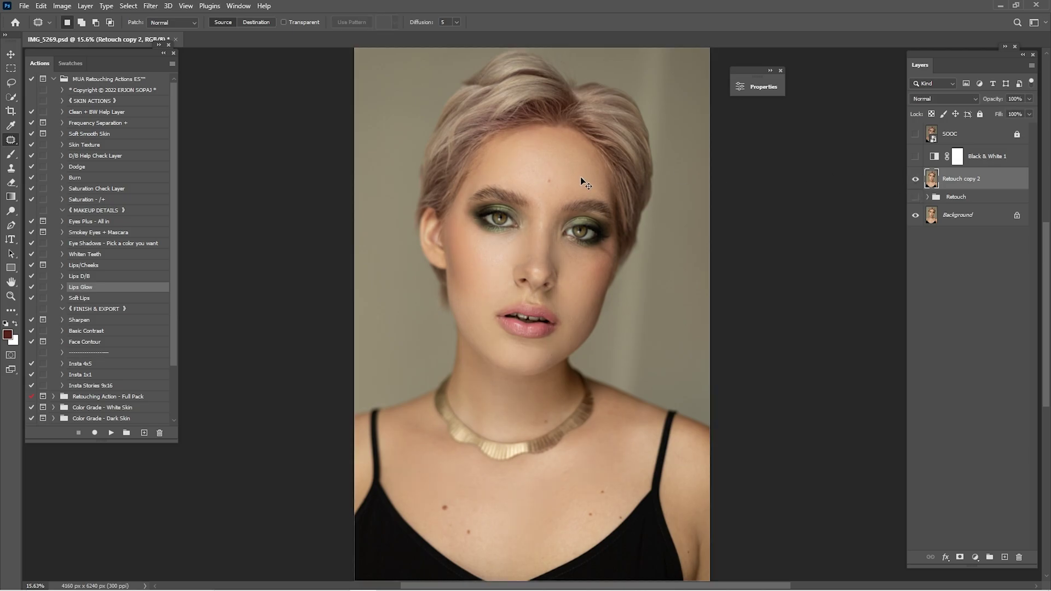
Step: Create a new document at the portrait's size and place the retouched portrait in it as the background layer
{"action": "key", "text": "ctrl+n"}
{"action": "key", "text": "Return"}
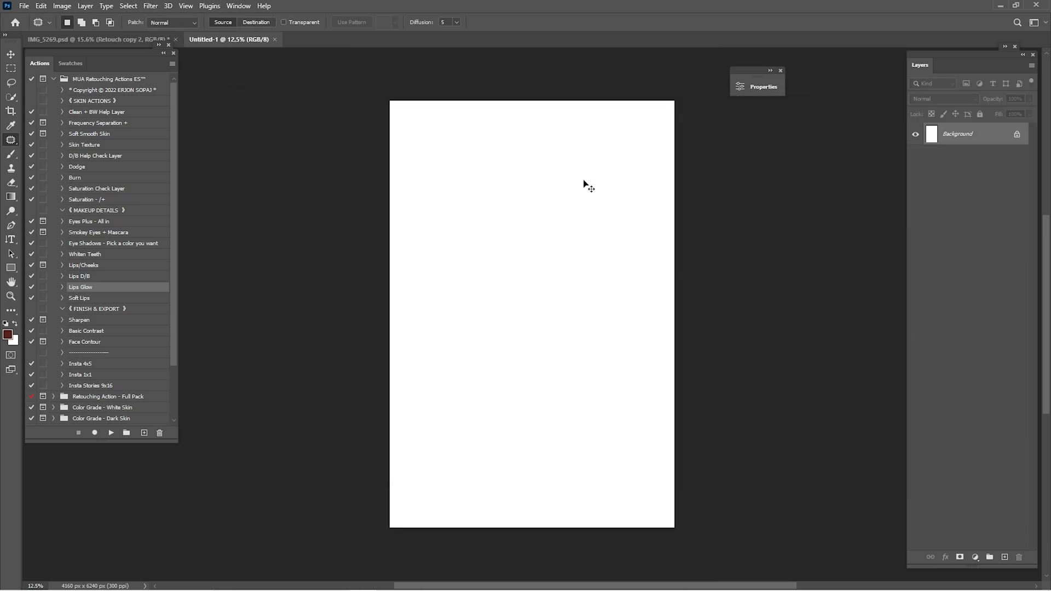
{"action": "key", "text": "i"}
{"action": "key", "text": "ctrl+b"}
{"action": "left_click", "coordinate": [617, 183]}
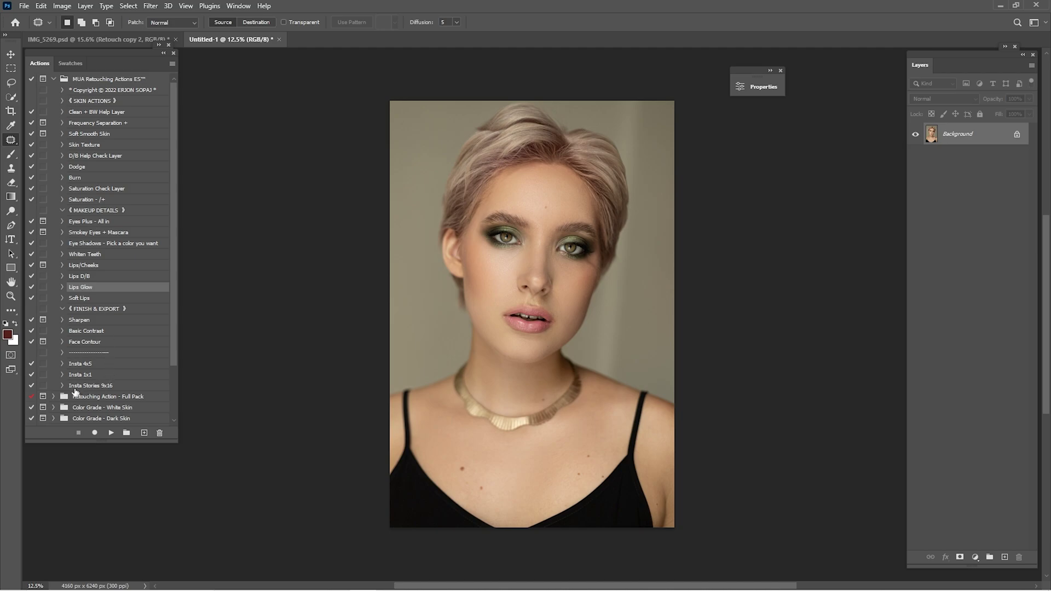
Step: Expand the Color Grade - White Skin action set and run the CG 1 action on the portrait
{"action": "left_click", "coordinate": [53, 408]}
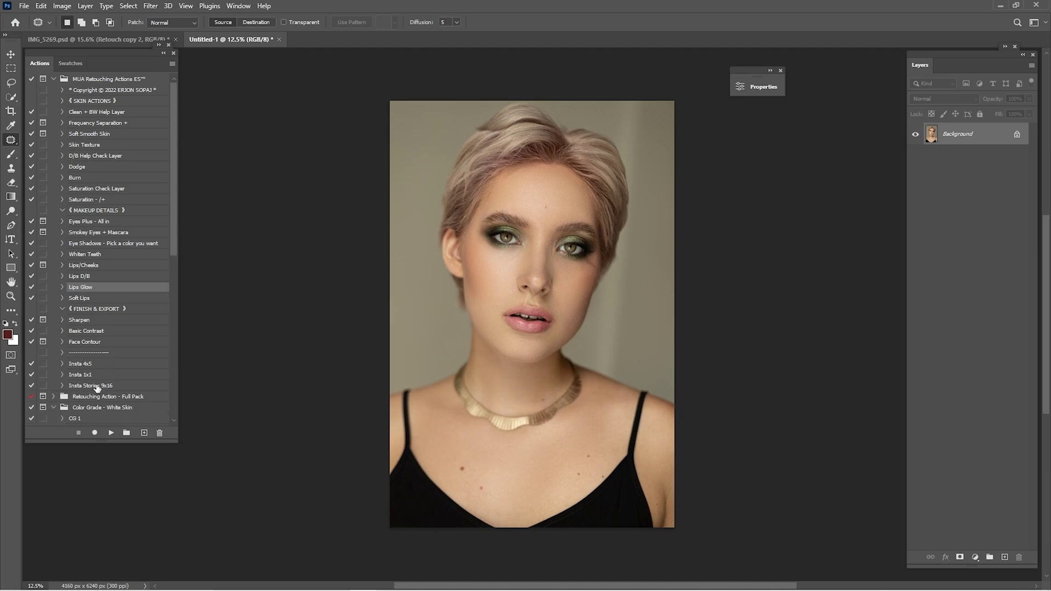
{"action": "scroll", "coordinate": [95, 394], "scroll_direction": "down", "scroll_amount": 6}
{"action": "left_click", "coordinate": [84, 235]}
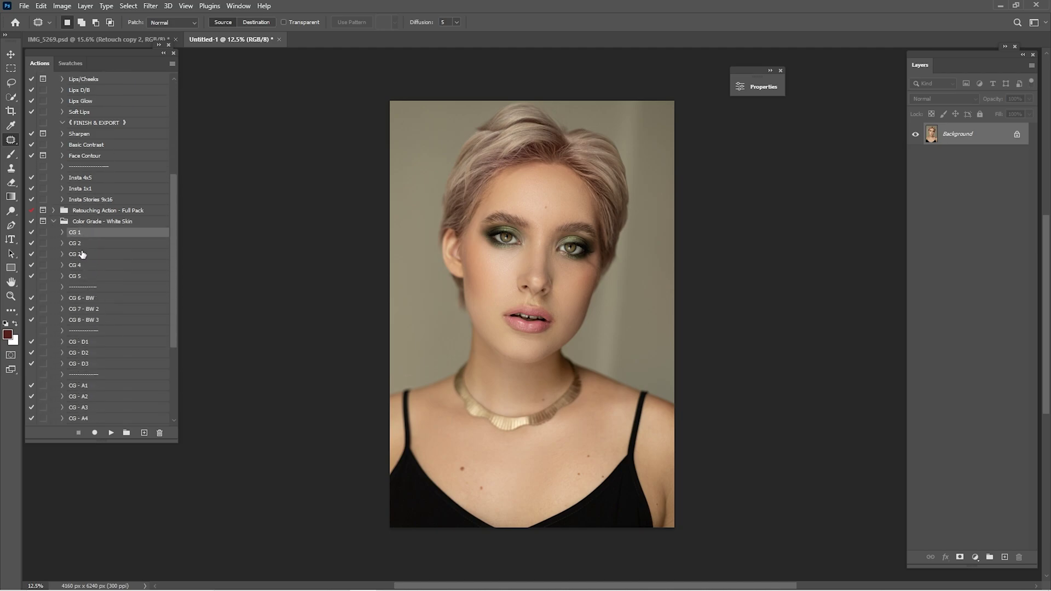
{"action": "scroll", "coordinate": [97, 258], "scroll_direction": "down", "scroll_amount": 1}
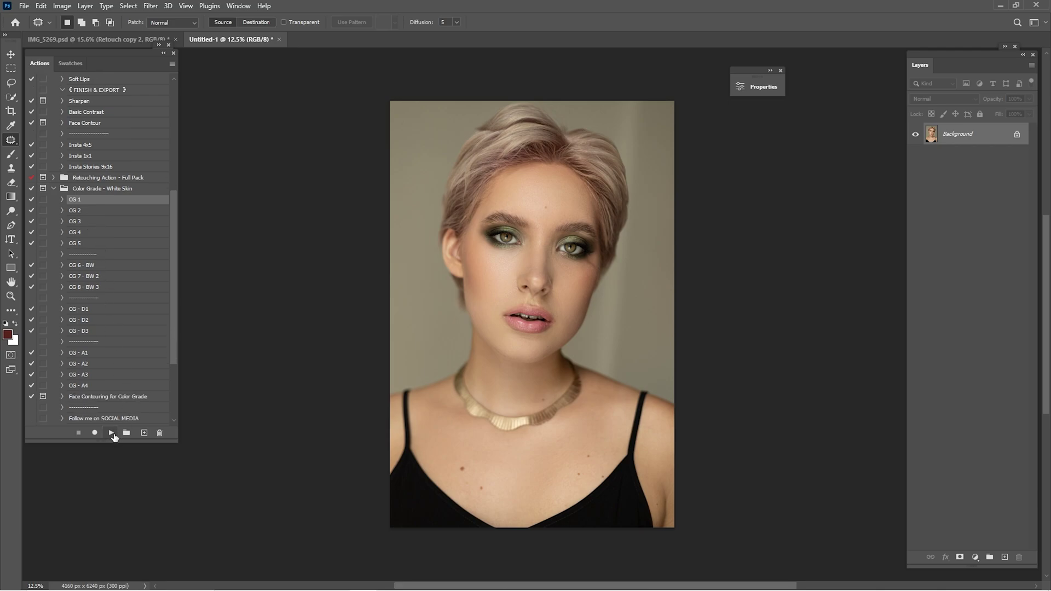
{"action": "left_click", "coordinate": [111, 434]}
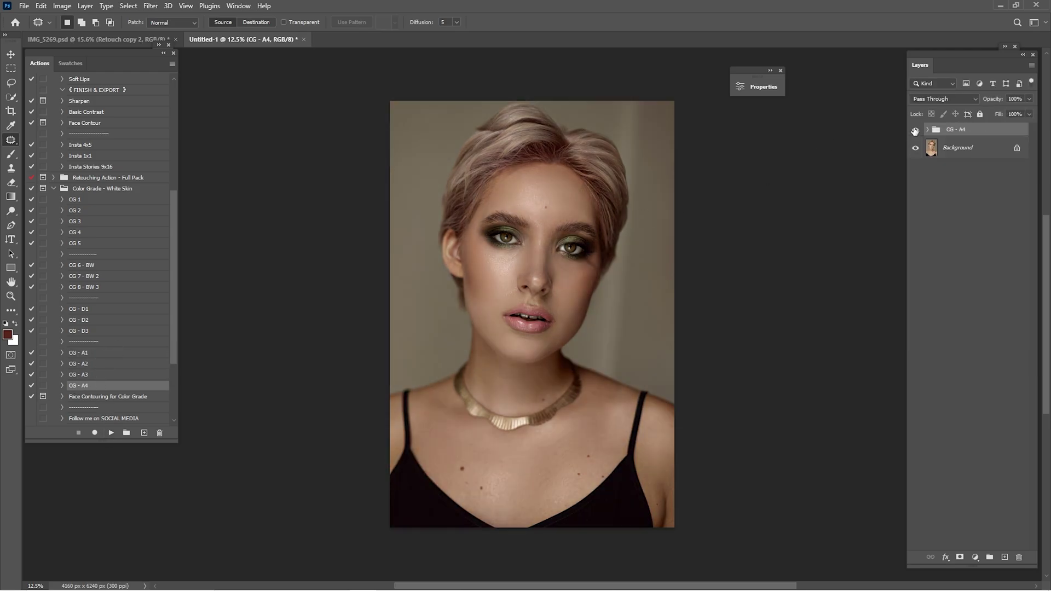
Step: Run the CG 3 color grade action and move the hidden grade group from Untitled-1 into IMG_5269.psd above Retouch copy 2
{"action": "left_click", "coordinate": [89, 222]}
{"action": "left_click", "coordinate": [112, 433]}
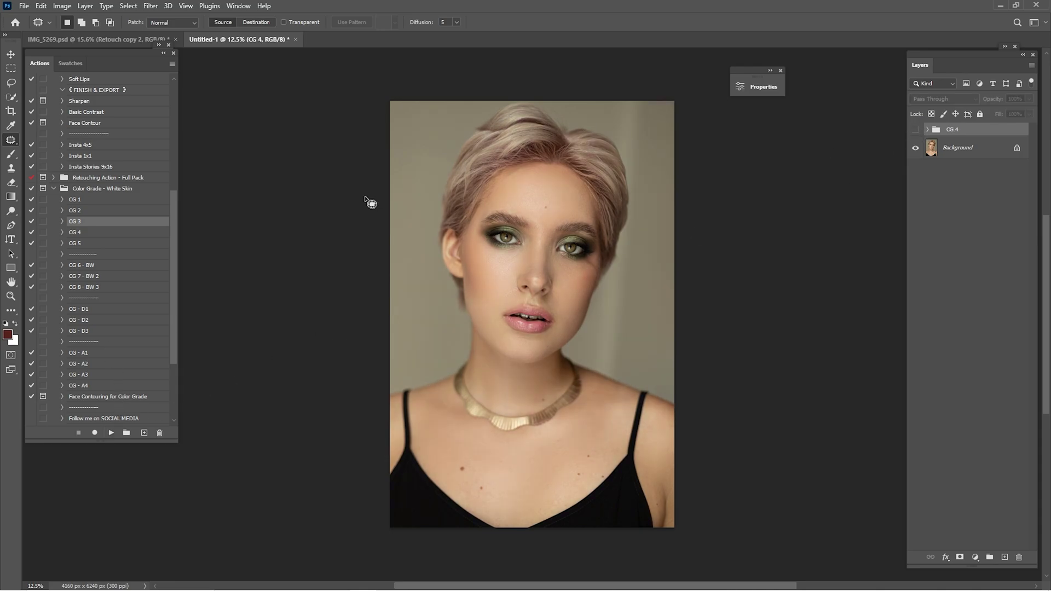
{"action": "key", "text": "v"}
{"action": "left_click_drag", "start_coordinate": [550, 169], "coordinate": [423, 150]}
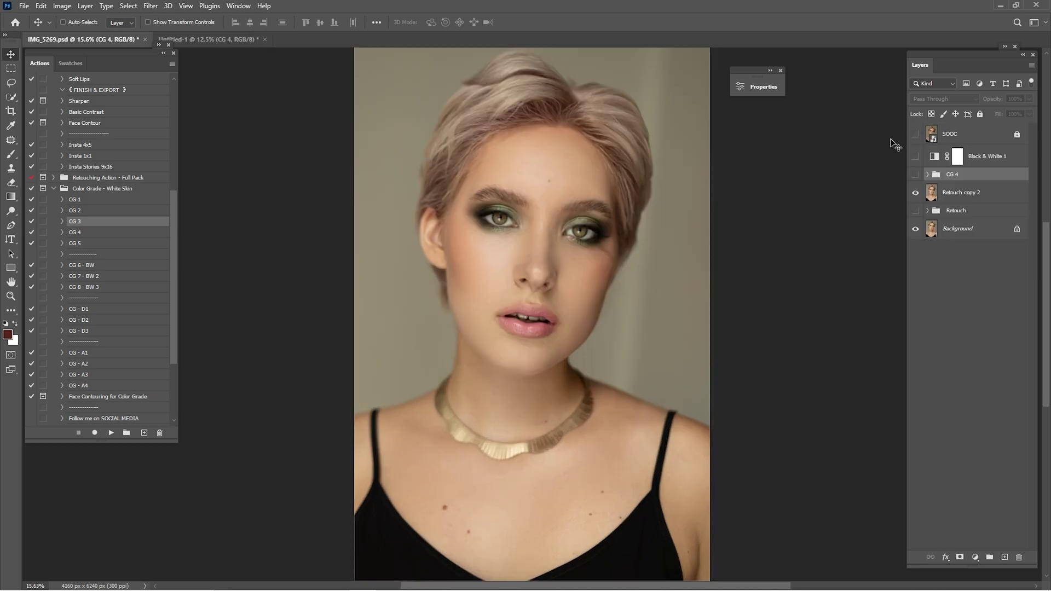
{"action": "left_click", "coordinate": [254, 38]}
{"action": "key", "text": "Delete"}
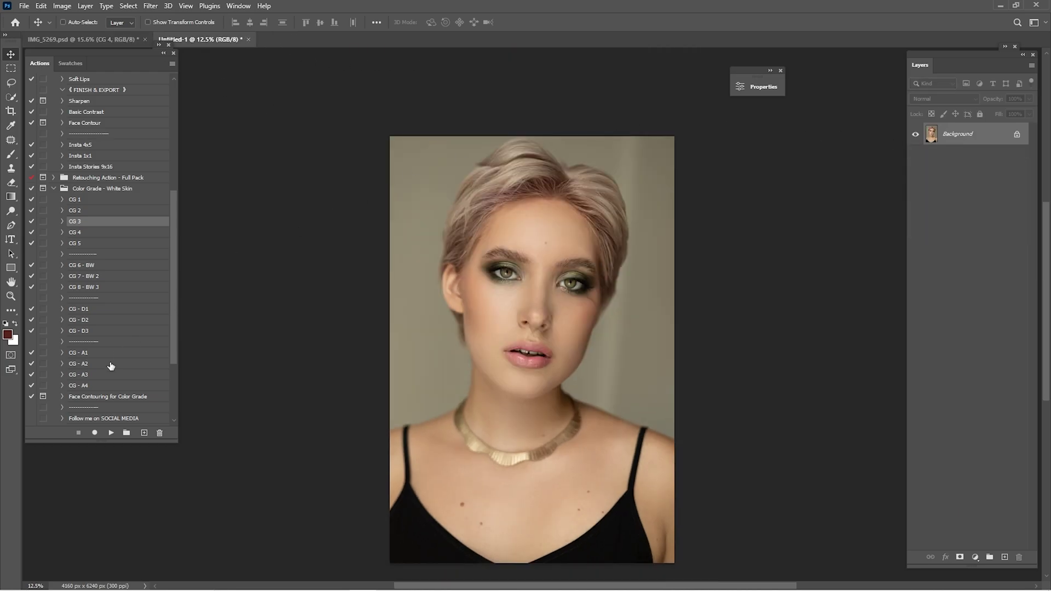
Step: Run the CG - A1 action on Untitled-1, hide its group and bring it into IMG_5269.psd
{"action": "left_click", "coordinate": [92, 353]}
{"action": "left_click", "coordinate": [111, 433]}
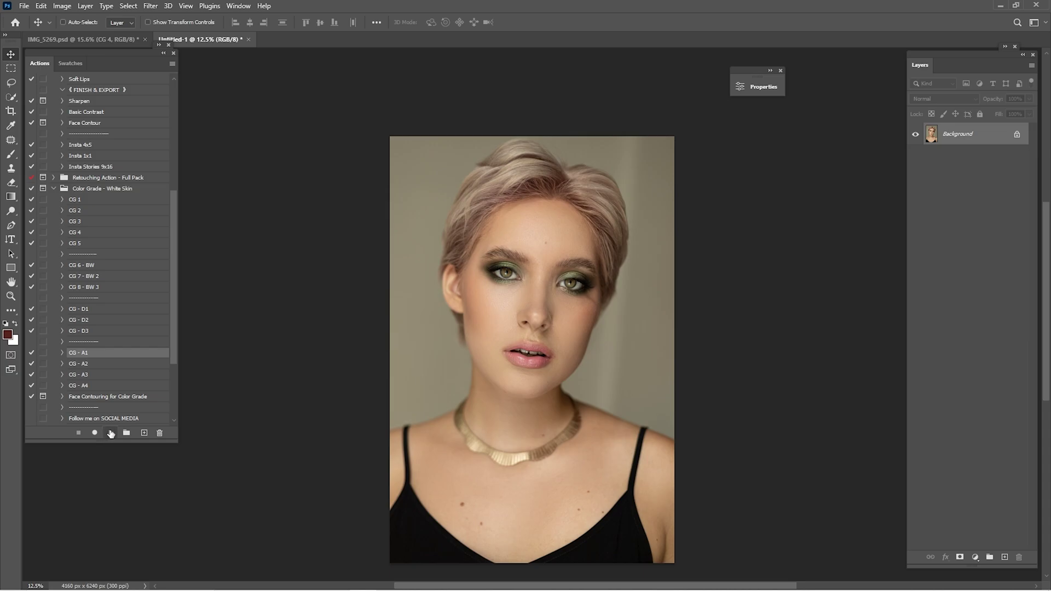
{"action": "left_click", "coordinate": [915, 130]}
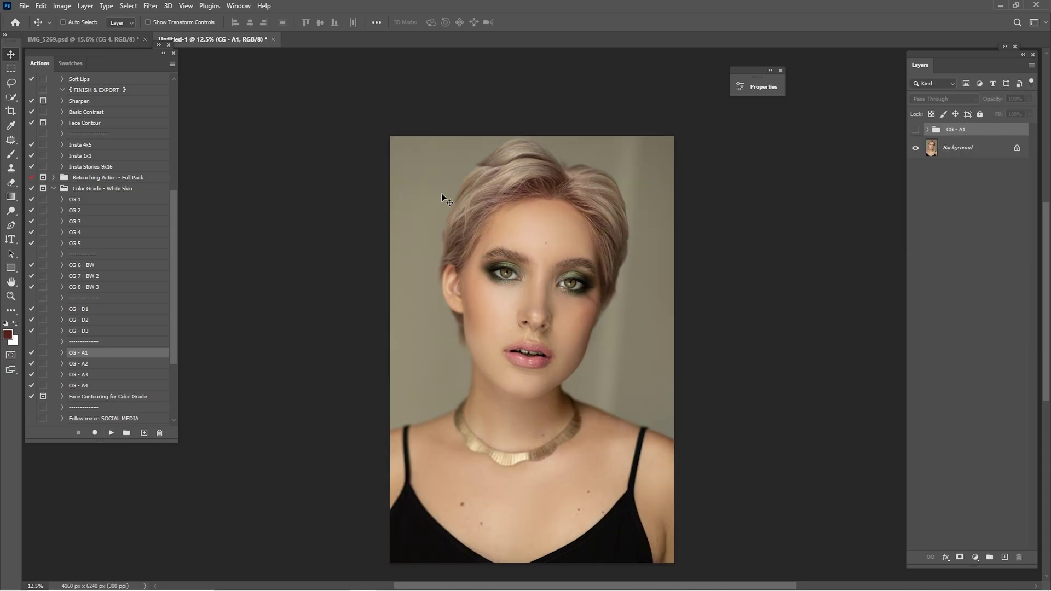
{"action": "left_click", "coordinate": [123, 40]}
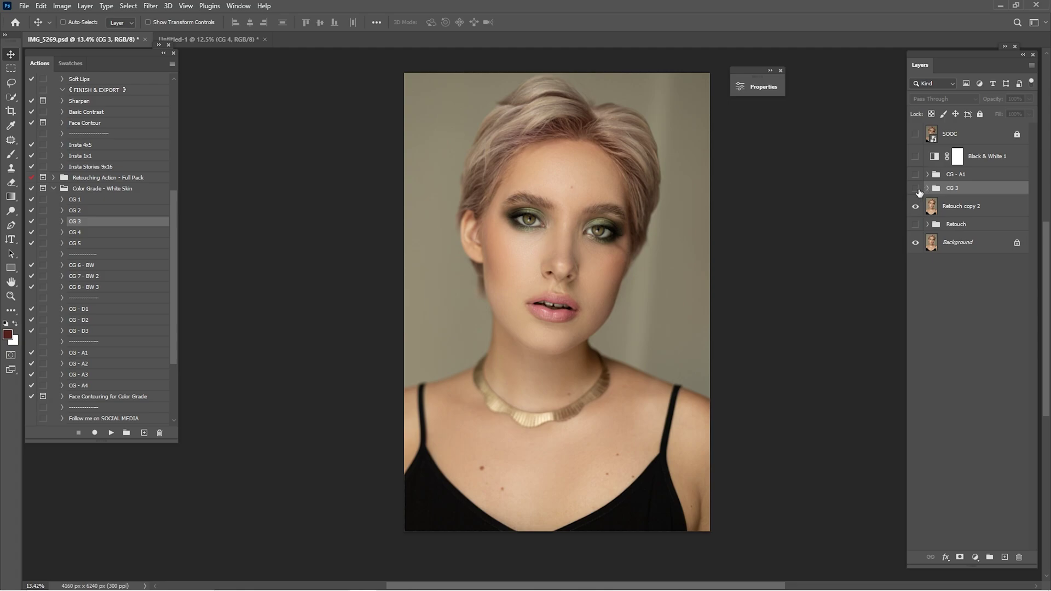
Step: Examine the CG 3 grade by turning on its adjustment layers one by one, starting from Black & White 1, and hide the collapsed group
{"action": "left_click", "coordinate": [917, 189]}
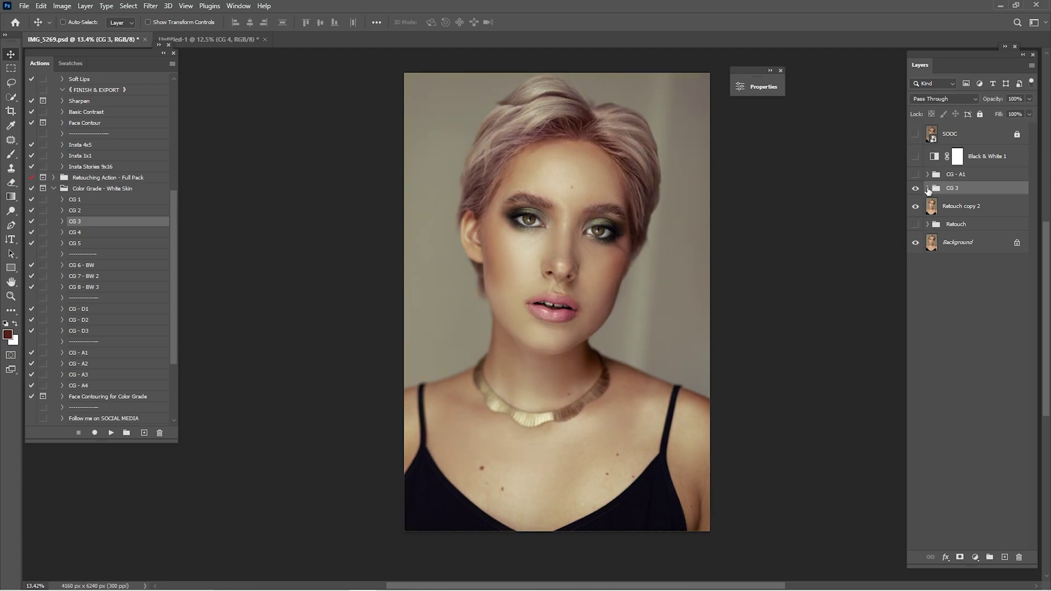
{"action": "left_click", "coordinate": [928, 189]}
{"action": "left_click", "coordinate": [916, 342]}
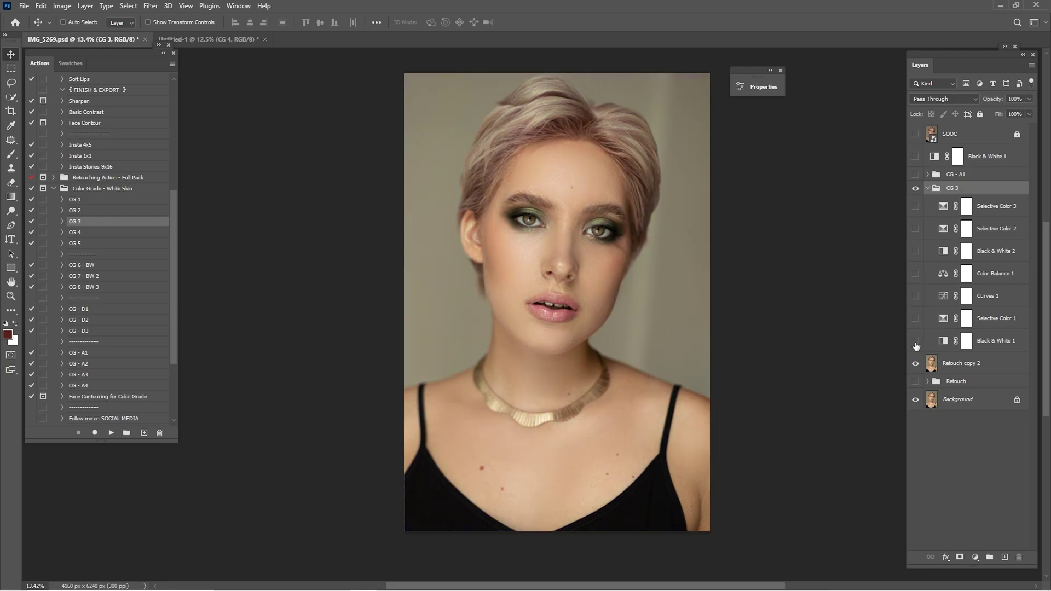
{"action": "left_click", "coordinate": [916, 342]}
{"action": "left_click", "coordinate": [967, 343]}
{"action": "left_click", "coordinate": [916, 319]}
{"action": "left_click", "coordinate": [967, 320]}
{"action": "left_click", "coordinate": [916, 298]}
{"action": "left_click", "coordinate": [966, 299]}
{"action": "left_click", "coordinate": [916, 274]}
{"action": "left_click", "coordinate": [916, 251]}
{"action": "left_click", "coordinate": [916, 229]}
{"action": "left_click", "coordinate": [928, 188]}
{"action": "left_click", "coordinate": [917, 188]}
Step: Show the CG - A1 group and examine its grade by turning its adjustment layers off and back on one by one
{"action": "left_click", "coordinate": [917, 174]}
{"action": "left_click", "coordinate": [928, 174]}
{"action": "left_click_drag", "start_coordinate": [916, 192], "coordinate": [921, 436]}
{"action": "left_click", "coordinate": [916, 439]}
{"action": "left_click", "coordinate": [916, 417]}
{"action": "left_click", "coordinate": [916, 394]}
{"action": "left_click", "coordinate": [916, 349]}
{"action": "left_click", "coordinate": [948, 351]}
{"action": "left_click", "coordinate": [916, 327]}
{"action": "left_click", "coordinate": [941, 325]}
{"action": "left_click", "coordinate": [916, 305]}
{"action": "left_click", "coordinate": [916, 282]}
{"action": "left_click", "coordinate": [944, 282]}
{"action": "left_click", "coordinate": [917, 259]}
{"action": "left_click", "coordinate": [947, 259]}
{"action": "left_click", "coordinate": [916, 238]}
{"action": "left_click", "coordinate": [928, 175]}
Step: Move the CG - A1 group below CG 3 and set its opacity to 50%
{"action": "left_click", "coordinate": [956, 175]}
{"action": "left_click_drag", "start_coordinate": [962, 177], "coordinate": [961, 196]}
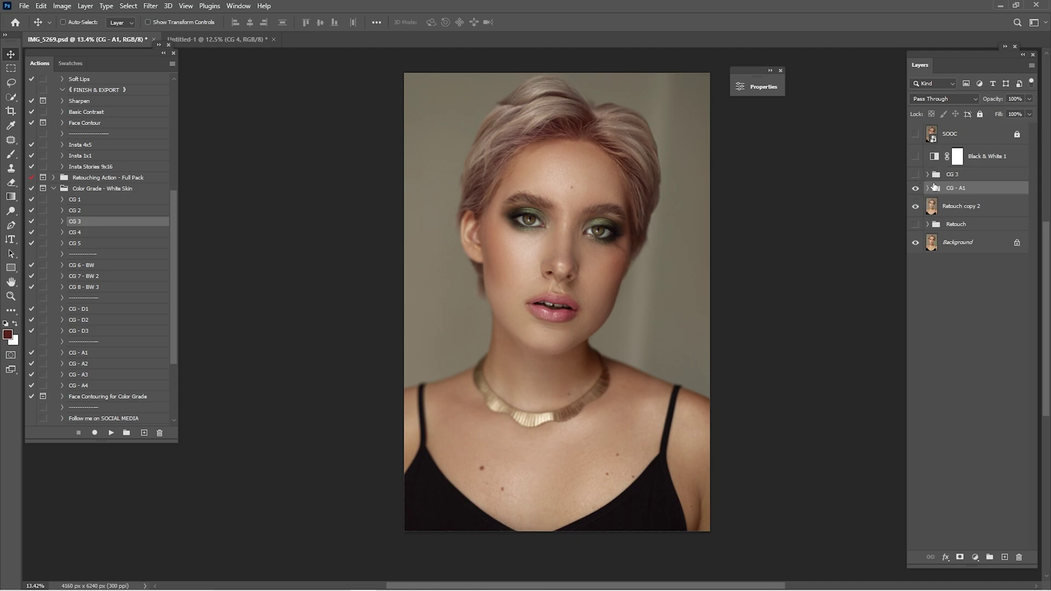
{"action": "left_click", "coordinate": [1016, 99]}
{"action": "type", "text": "50"}
{"action": "key", "text": "Return"}
Step: Show the CG 3 group, compare the portrait with and without it, and set its opacity to 75%
{"action": "left_click", "coordinate": [915, 175]}
{"action": "left_click", "coordinate": [952, 175]}
{"action": "left_click", "coordinate": [914, 177]}
{"action": "left_click", "coordinate": [913, 177]}
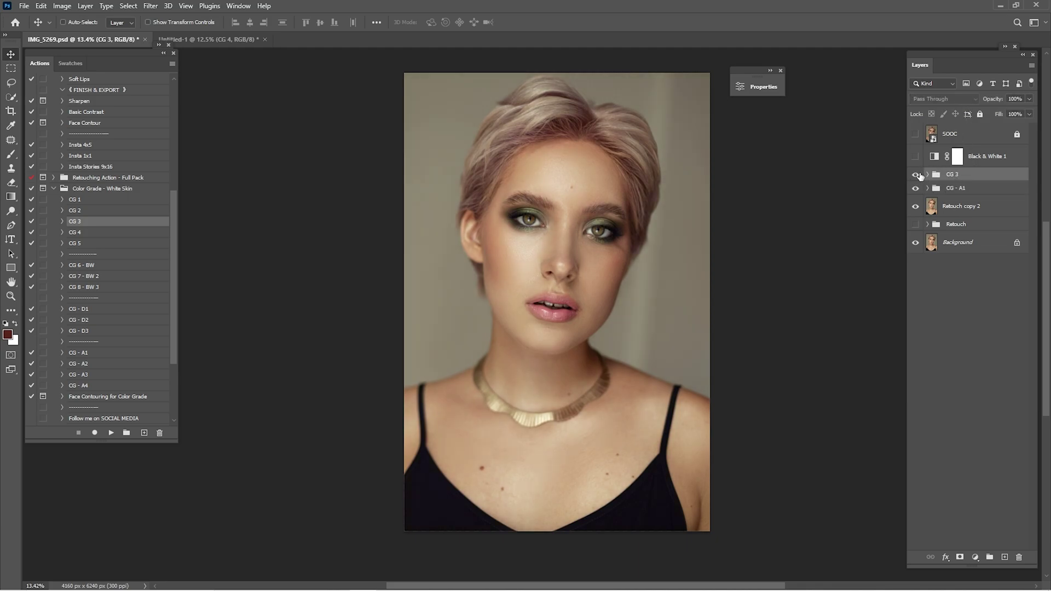
{"action": "type", "text": "75"}
{"action": "key", "text": "Return"}
Step: Compare the color-graded portrait with the original SOOC layer
{"action": "left_click", "coordinate": [915, 136]}
{"action": "left_click", "coordinate": [915, 136]}
{"action": "left_click", "coordinate": [916, 135]}
{"action": "left_click", "coordinate": [916, 135]}
{"action": "left_click", "coordinate": [916, 135]}
{"action": "left_click", "coordinate": [916, 135]}
{"action": "left_click", "coordinate": [916, 136]}
{"action": "left_click", "coordinate": [916, 136]}
{"action": "left_click", "coordinate": [916, 136]}
{"action": "left_click", "coordinate": [916, 135]}
Step: Run the Face Contouring for Color Grade action above CG 3 and check the Contour layer's effect and adjustment settings
{"action": "left_click", "coordinate": [97, 397]}
{"action": "left_click", "coordinate": [111, 433]}
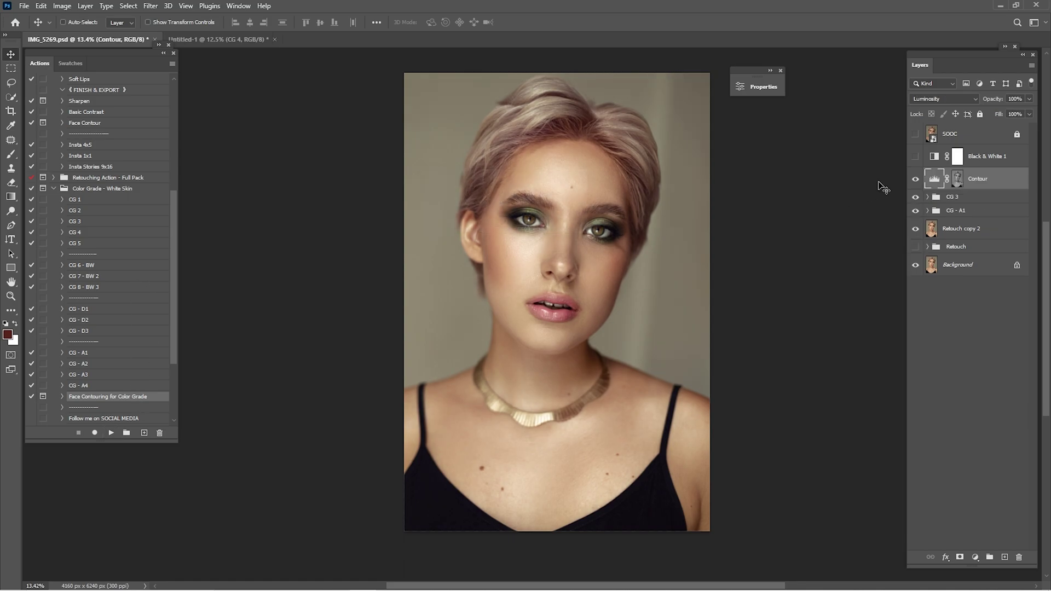
{"action": "left_click", "coordinate": [914, 179]}
{"action": "left_click", "coordinate": [913, 179]}
{"action": "left_click", "coordinate": [915, 178]}
{"action": "left_click", "coordinate": [916, 178]}
{"action": "double_click", "coordinate": [935, 179]}
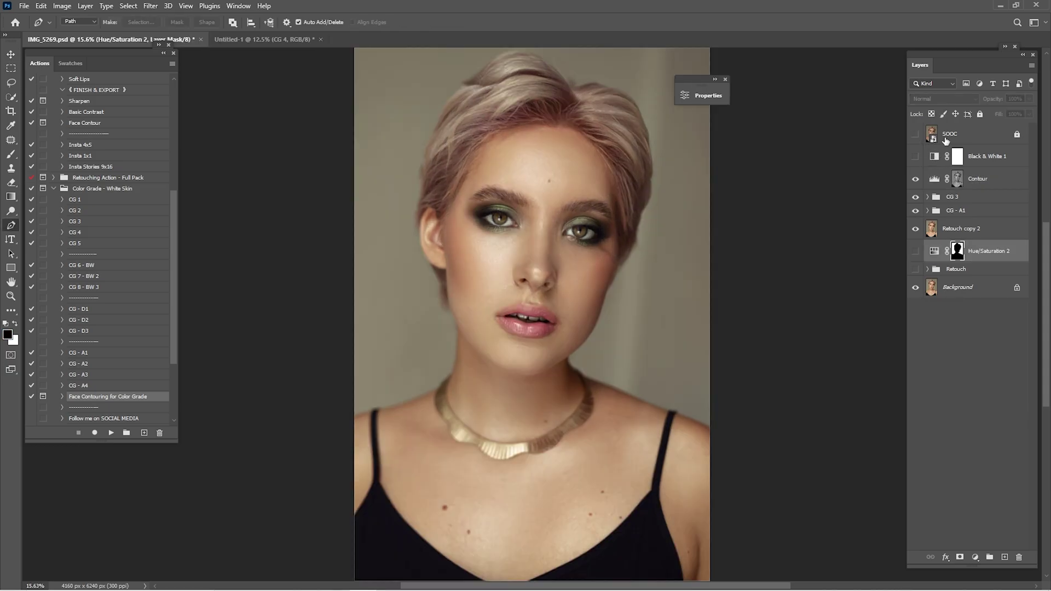
Step: Compare the contoured, color-graded portrait with the SOOC layer and inspect the eyes, nose and lips close up
{"action": "left_click", "coordinate": [946, 137]}
{"action": "left_click", "coordinate": [915, 134]}
{"action": "left_click", "coordinate": [916, 134]}
{"action": "left_click", "coordinate": [915, 134]}
{"action": "left_click", "coordinate": [916, 135]}
{"action": "key", "text": "z"}
{"action": "mouse_move", "coordinate": [514, 259]}
{"action": "left_mouse_down"}
{"action": "mouse_move", "coordinate": [553, 264]}
{"action": "mouse_move", "coordinate": [524, 283]}
{"action": "mouse_move", "coordinate": [562, 264]}
{"action": "left_mouse_up"}
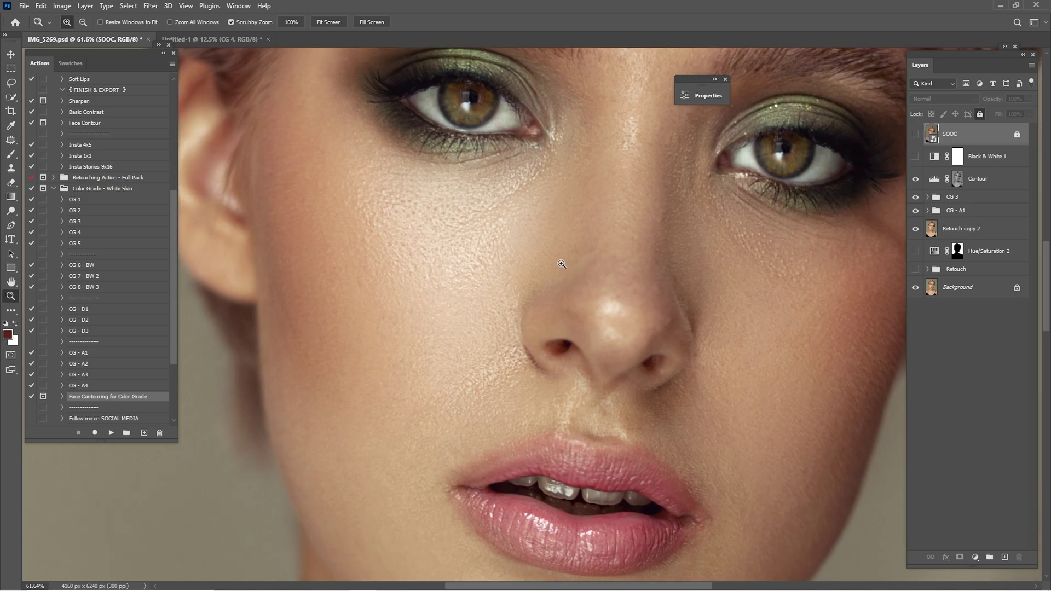
Step: Compare the finished portrait with the SOOC layer around the eyes and nose up close and across the whole image
{"action": "left_click_drag", "start_coordinate": [582, 202], "coordinate": [591, 297]}
{"action": "left_click", "coordinate": [916, 134]}
{"action": "left_click", "coordinate": [916, 134]}
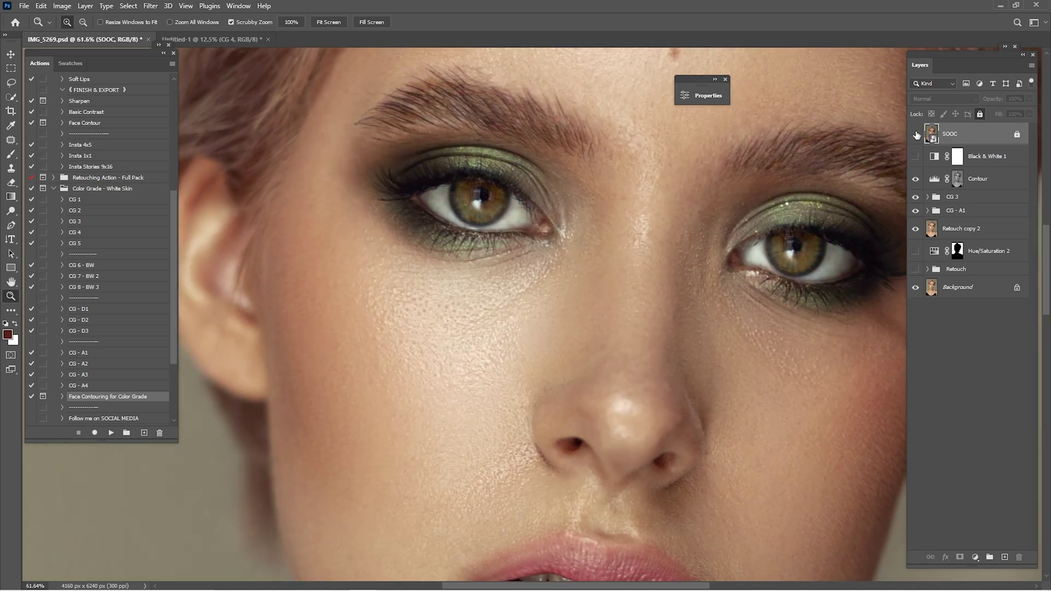
{"action": "key", "text": "ctrl+0"}
{"action": "mouse_move", "coordinate": [916, 211]}
{"action": "left_mouse_down"}
{"action": "mouse_move", "coordinate": [916, 180]}
{"action": "mouse_move", "coordinate": [913, 212]}
{"action": "left_mouse_up"}
{"action": "left_click", "coordinate": [916, 134]}
{"action": "left_click", "coordinate": [916, 134]}
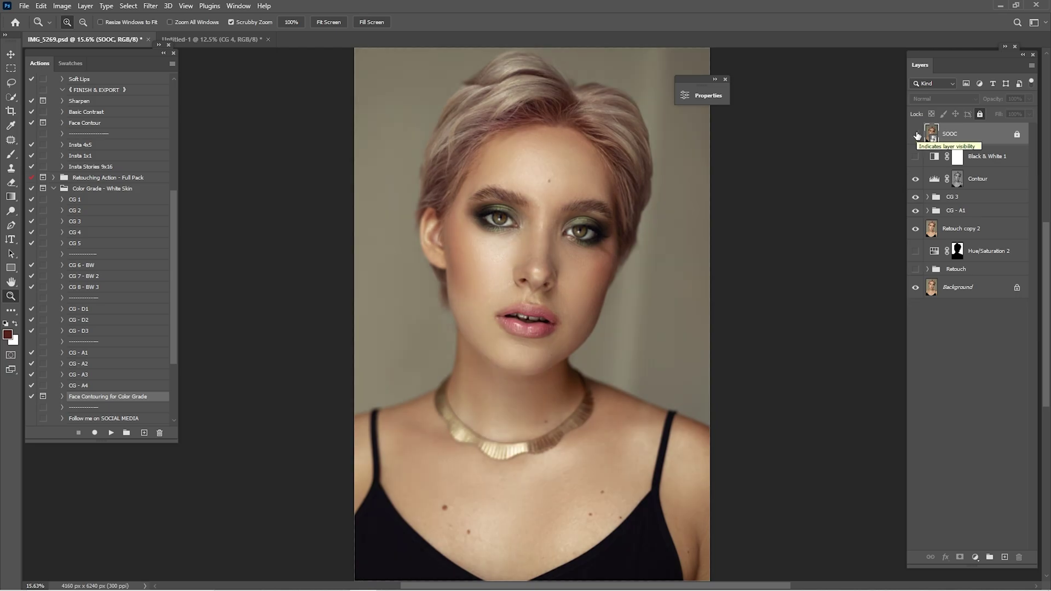